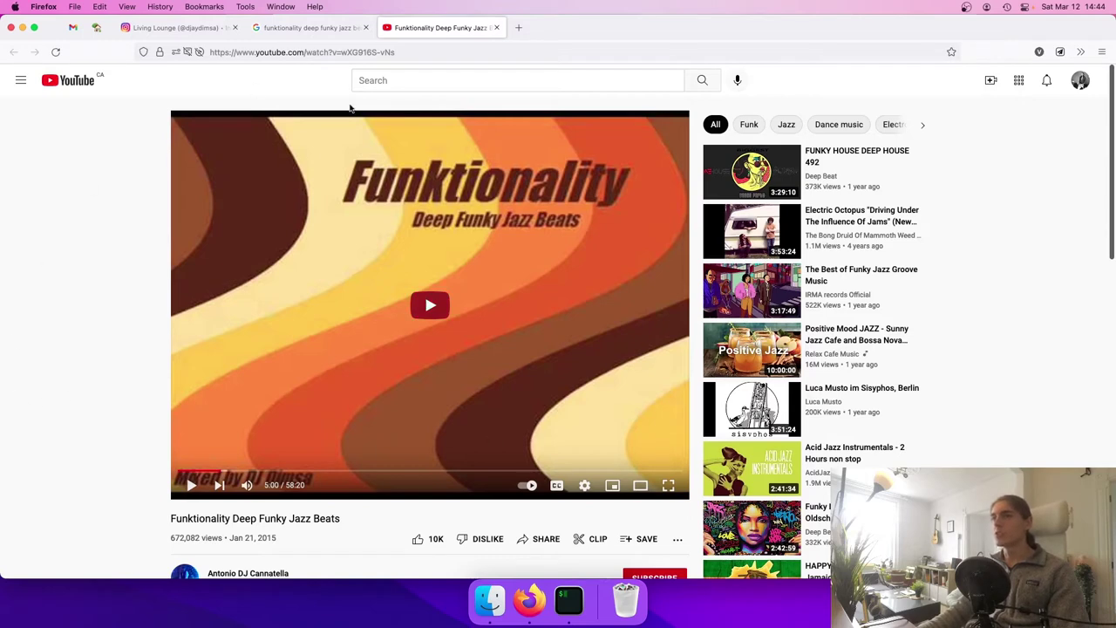
# Look over the Funktionality video page, and switch to Finder to show the funktionality folder
pyautogui.scroll(-4, 96, 288)
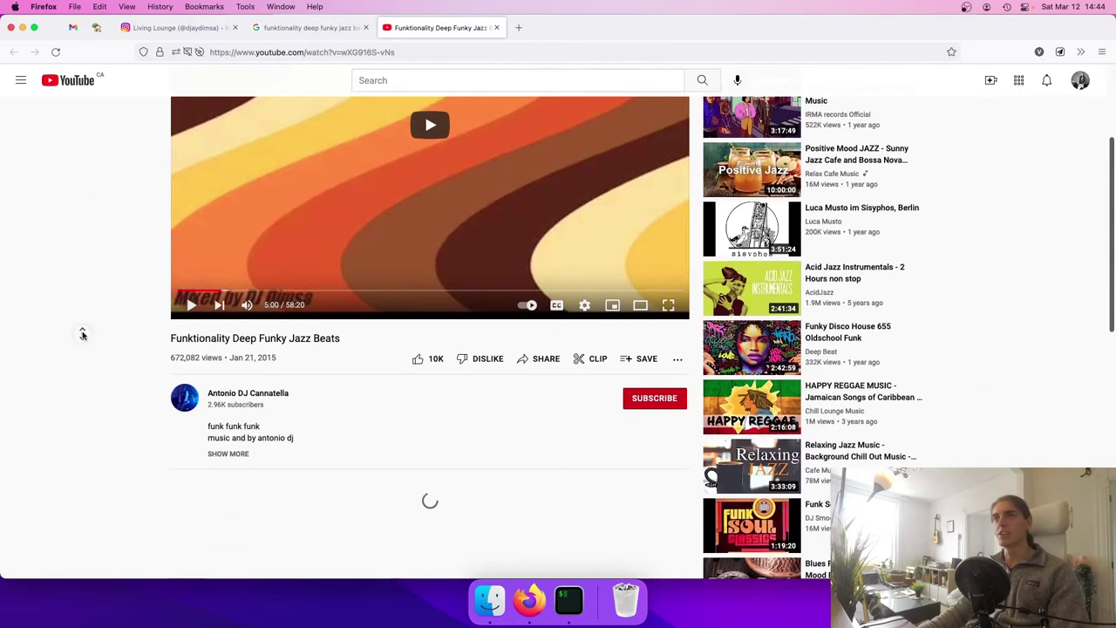
pyautogui.scroll(4, 82, 335)
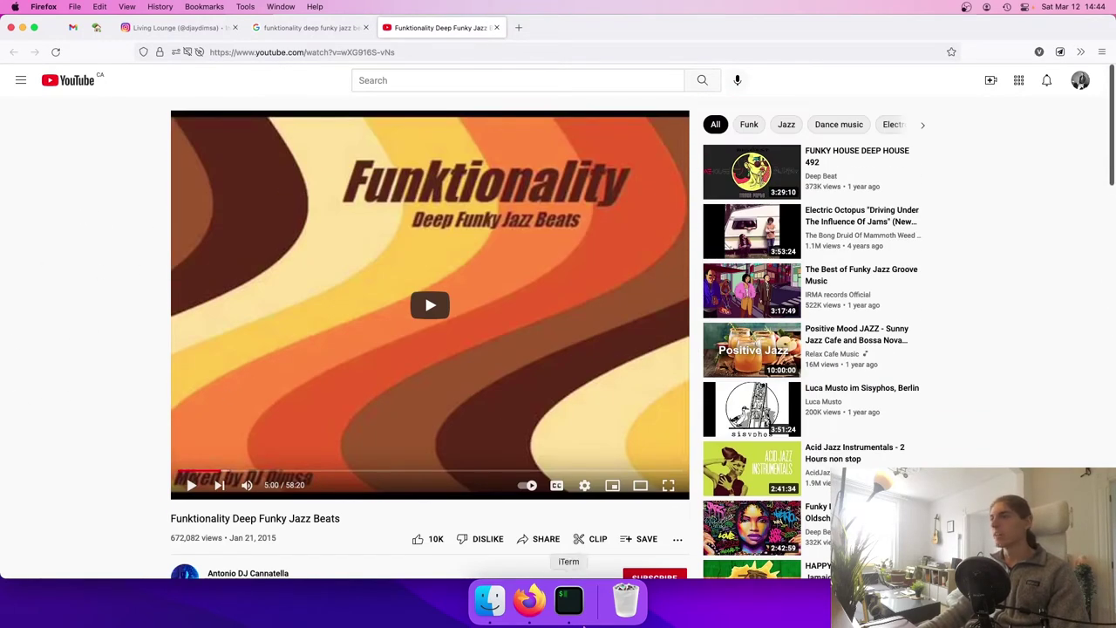
pyautogui.click(490, 601)
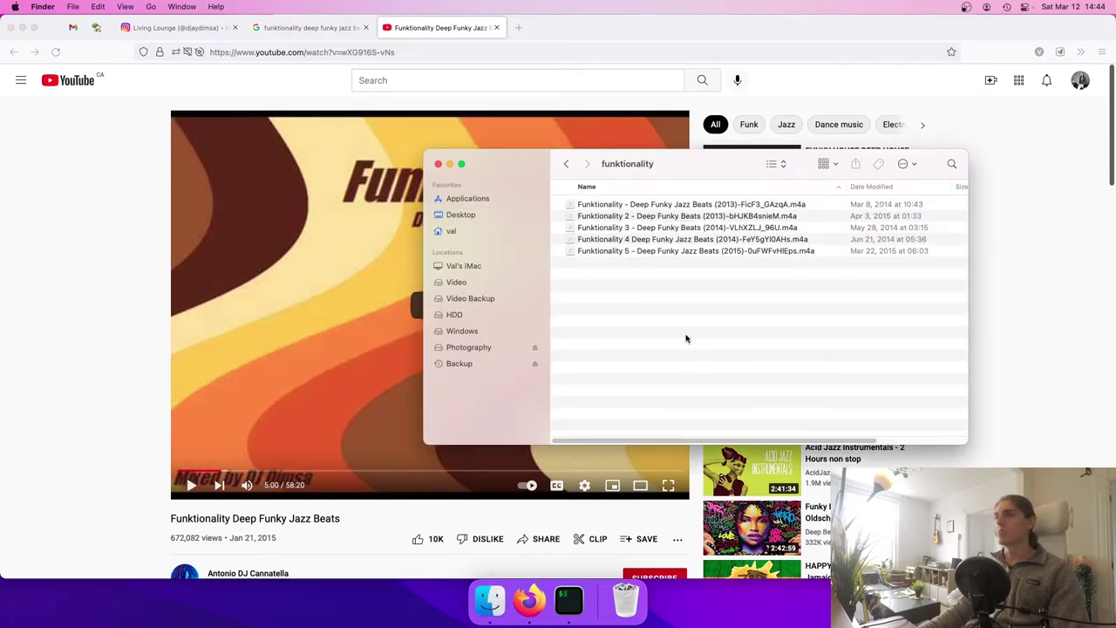
pyautogui.moveTo(731, 330); pyautogui.dragTo(653, 286)
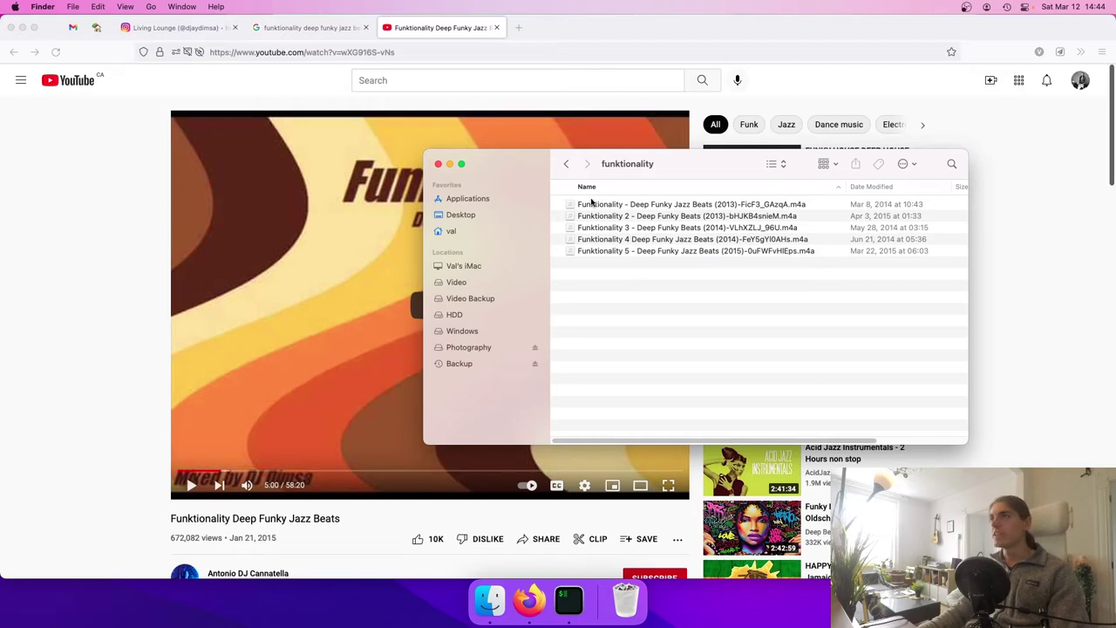
pyautogui.click(592, 204)
pyautogui.moveTo(651, 276); pyautogui.dragTo(596, 220)
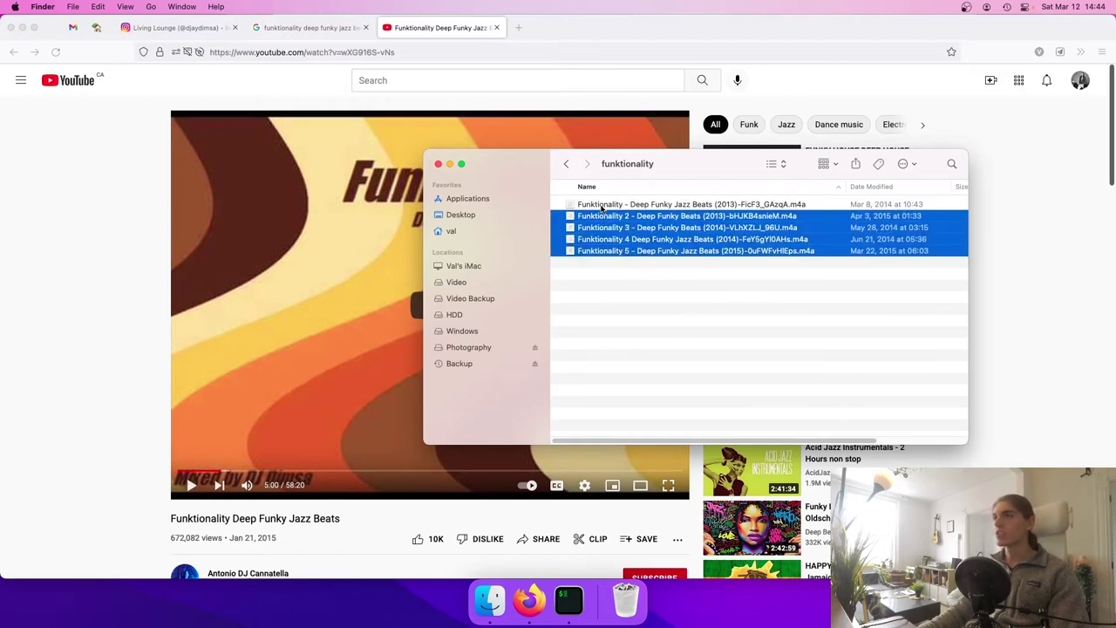
pyautogui.click(630, 304)
pyautogui.moveTo(622, 292); pyautogui.dragTo(689, 255)
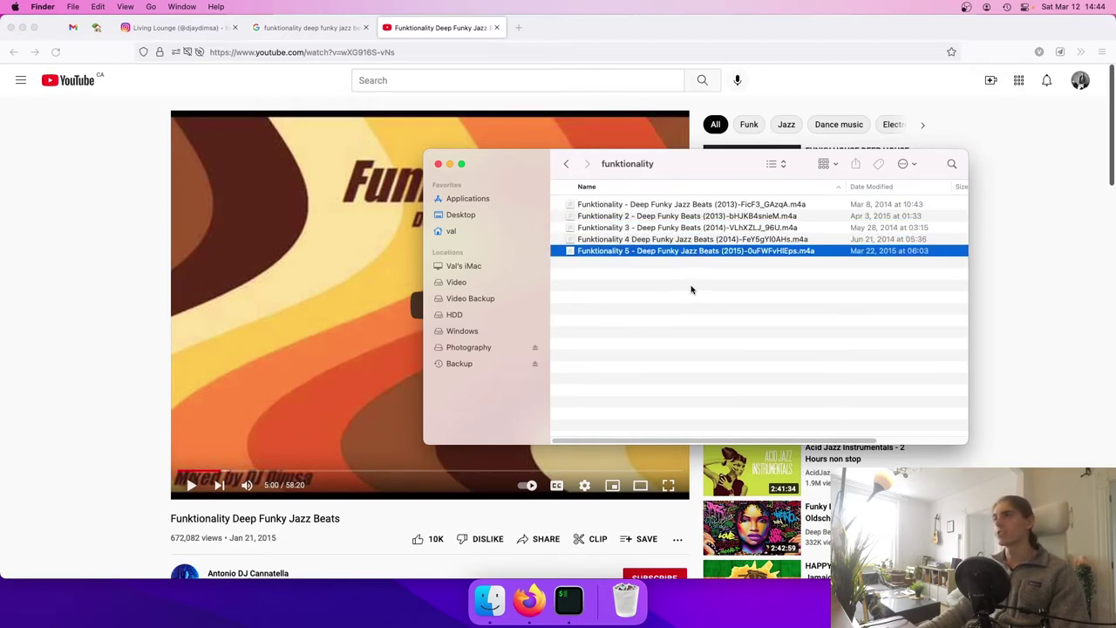
pyautogui.click(693, 288)
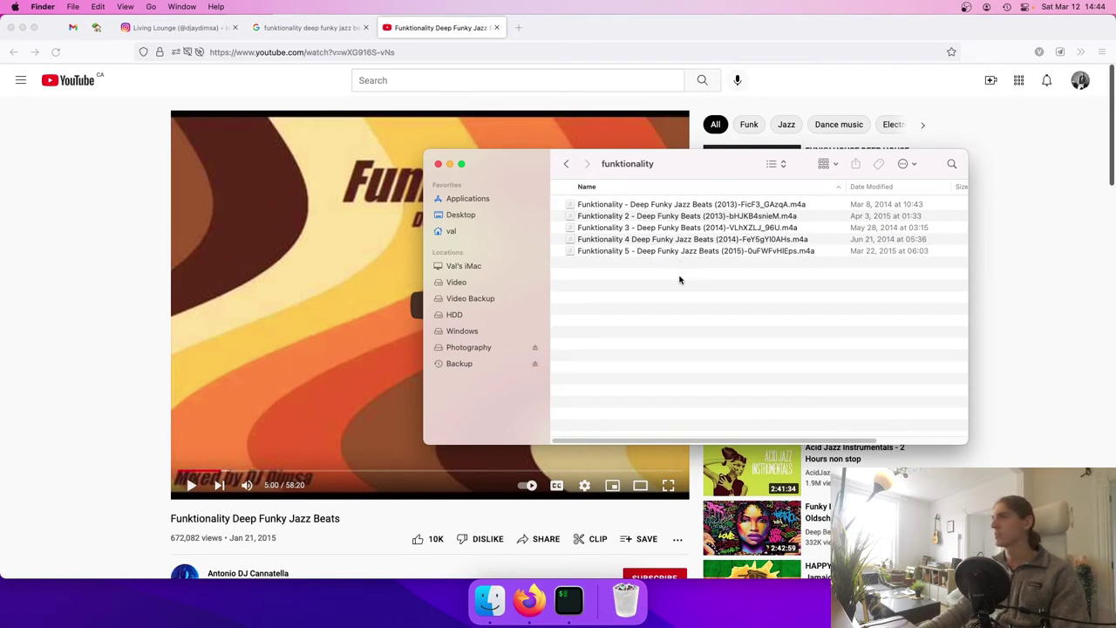
pyautogui.moveTo(688, 353); pyautogui.dragTo(573, 254)
pyautogui.click(686, 328)
pyautogui.moveTo(685, 325); pyautogui.dragTo(657, 179)
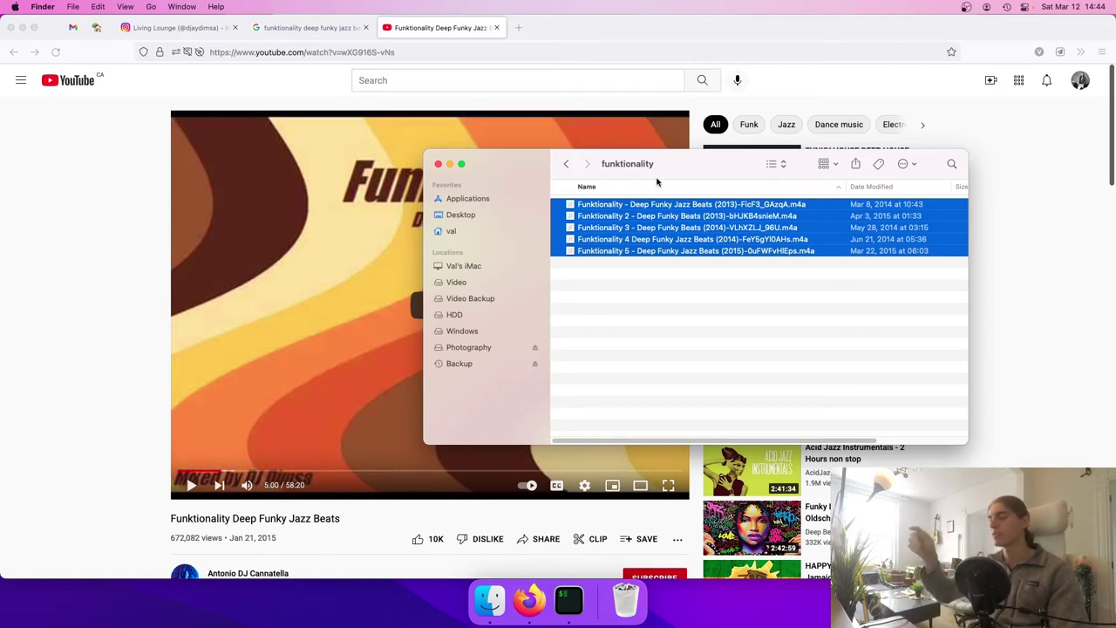
pyautogui.click(658, 321)
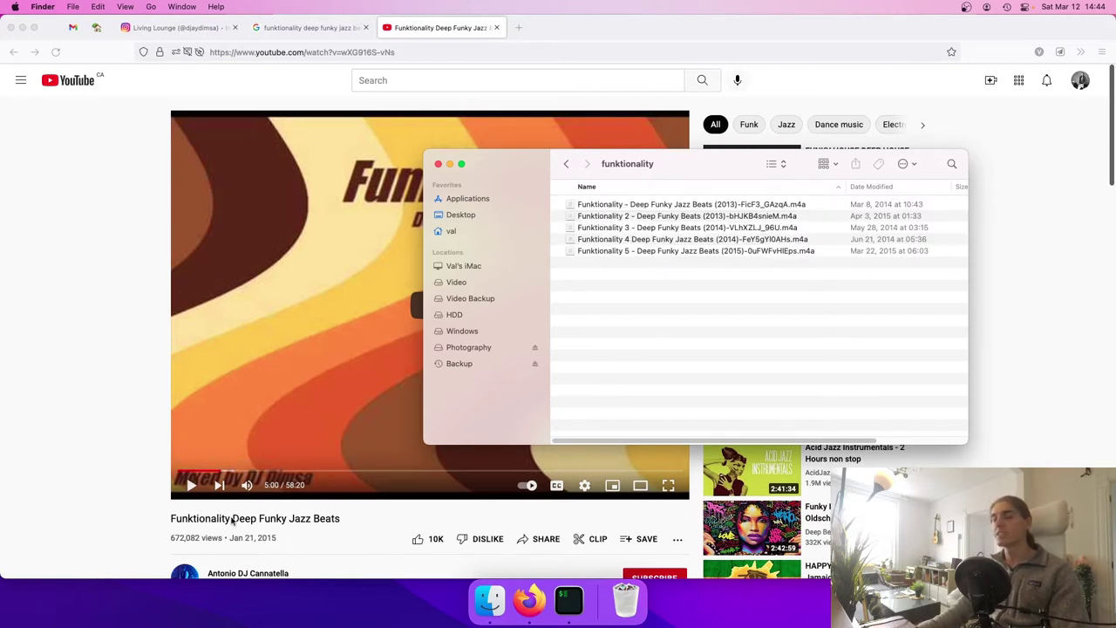
pyautogui.press('super+a')
pyautogui.press('Down')
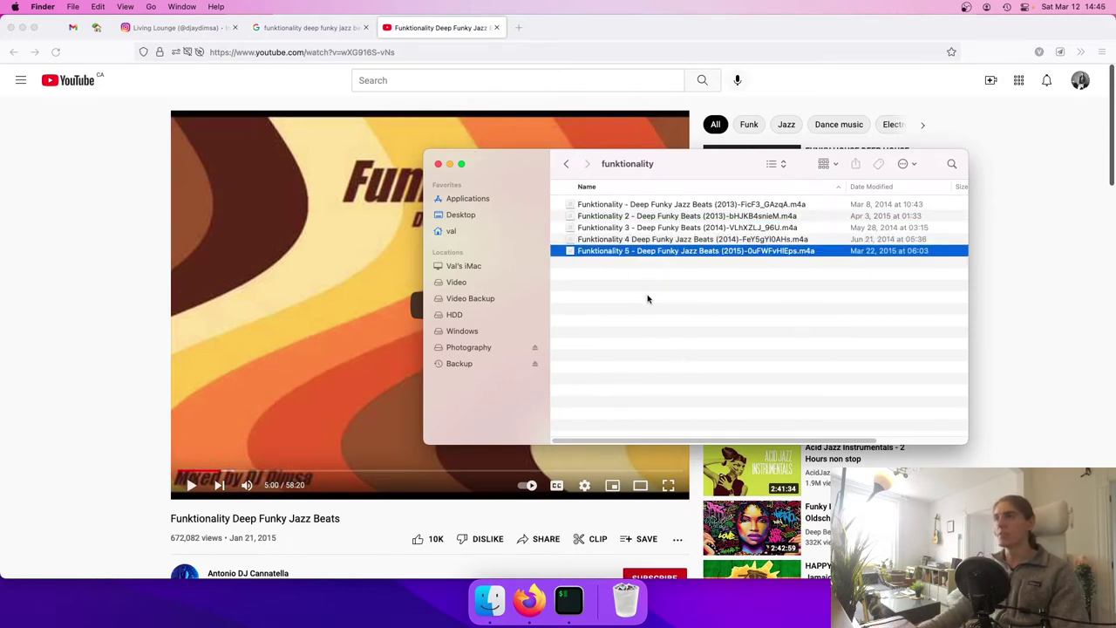
pyautogui.click(648, 300)
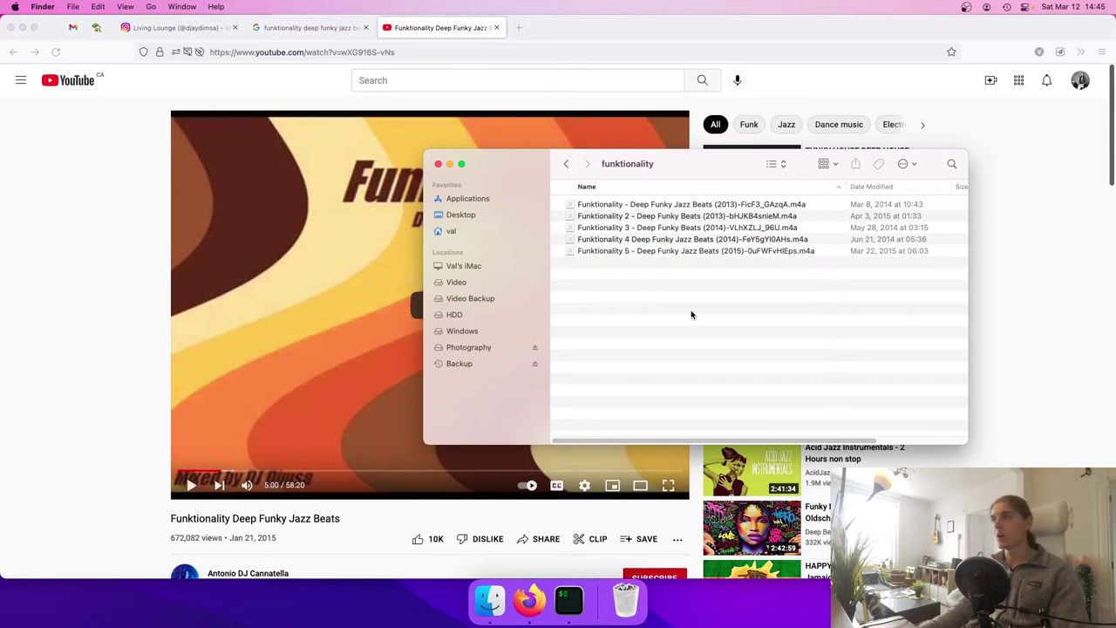
pyautogui.moveTo(739, 317); pyautogui.dragTo(634, 282)
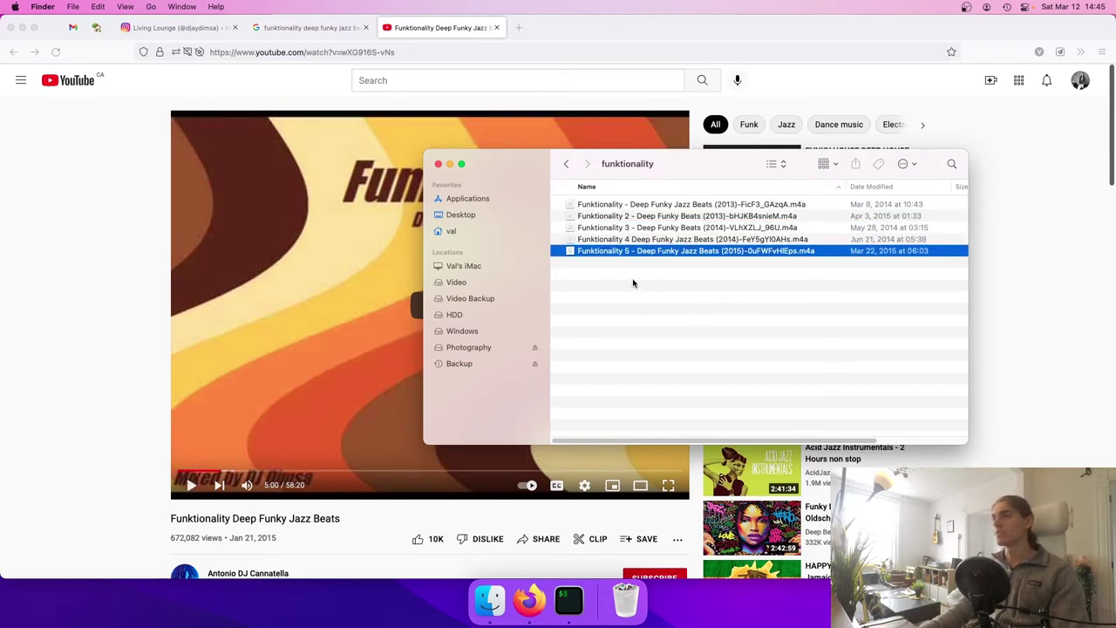
pyautogui.click(634, 282)
pyautogui.press('super+a')
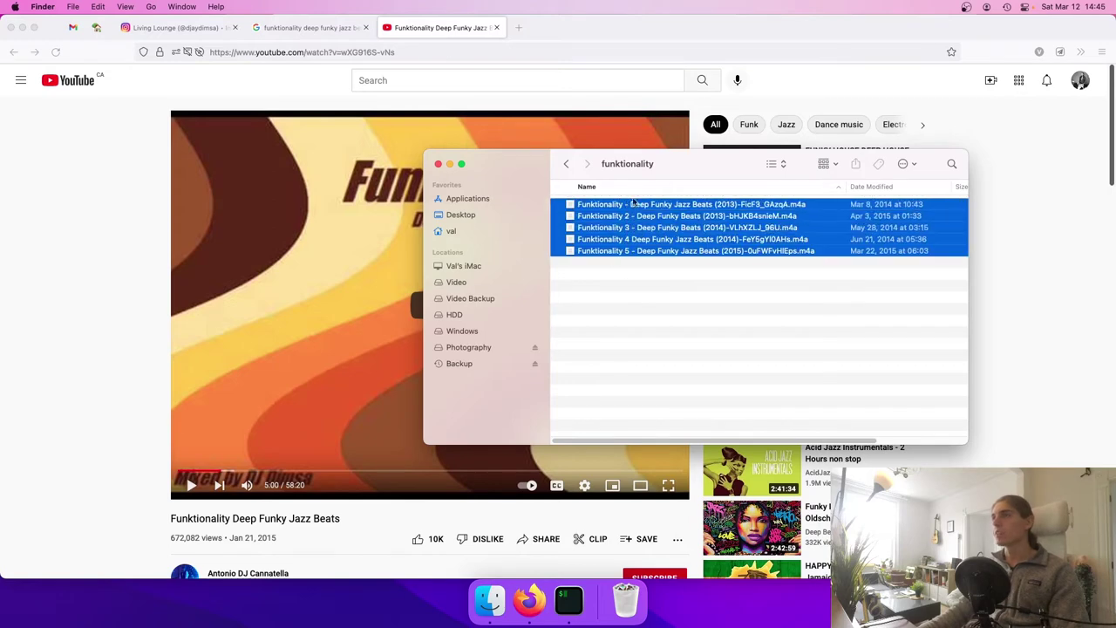
pyautogui.click(660, 323)
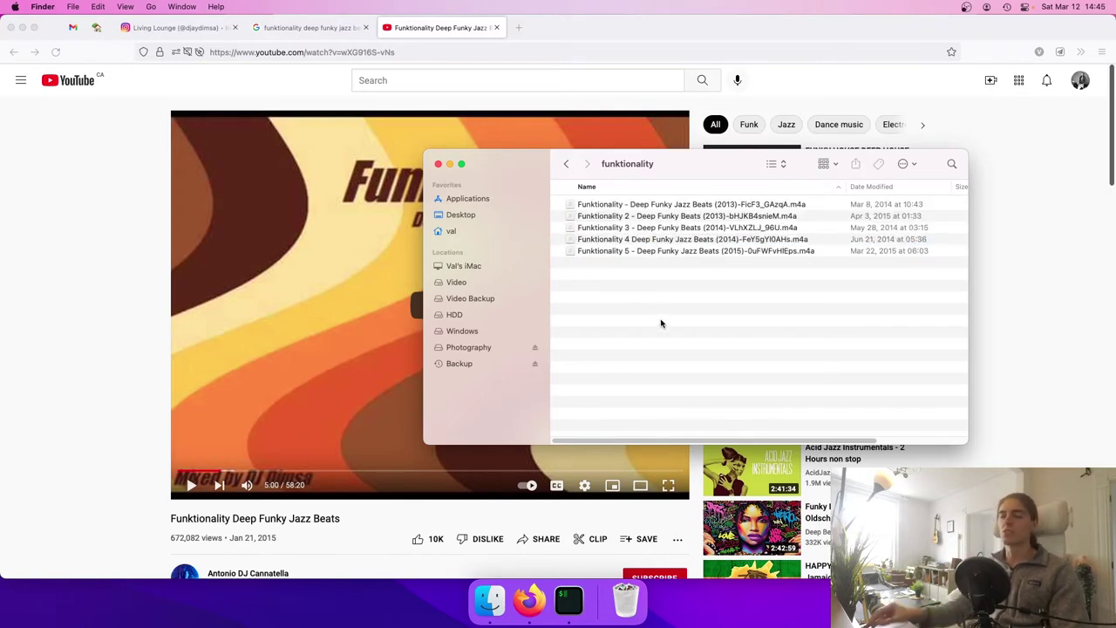
# Switch back to Firefox and look through the Google video results for "funktionality deep funky jazz beats"
pyautogui.click(350, 328)
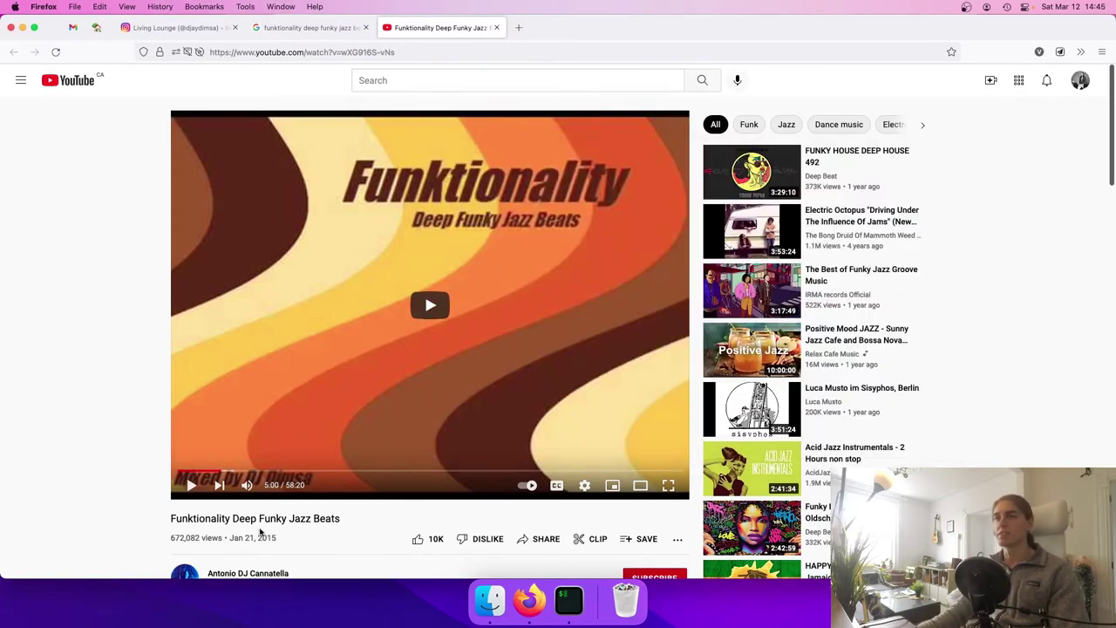
pyautogui.click(310, 27)
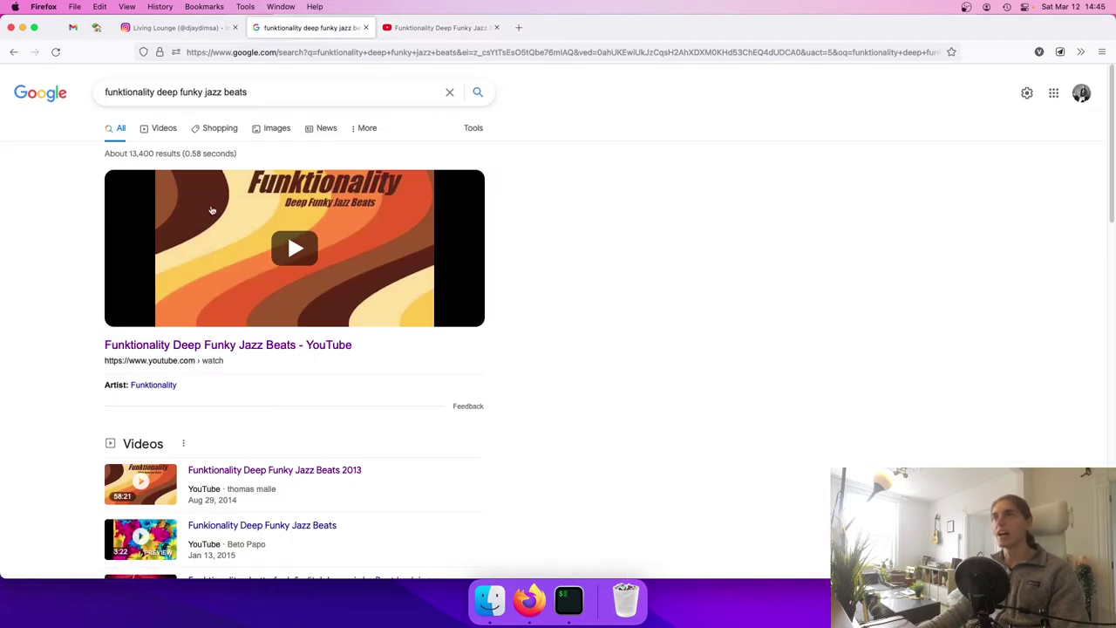
pyautogui.scroll(-4, 204, 347)
pyautogui.scroll(4, 204, 332)
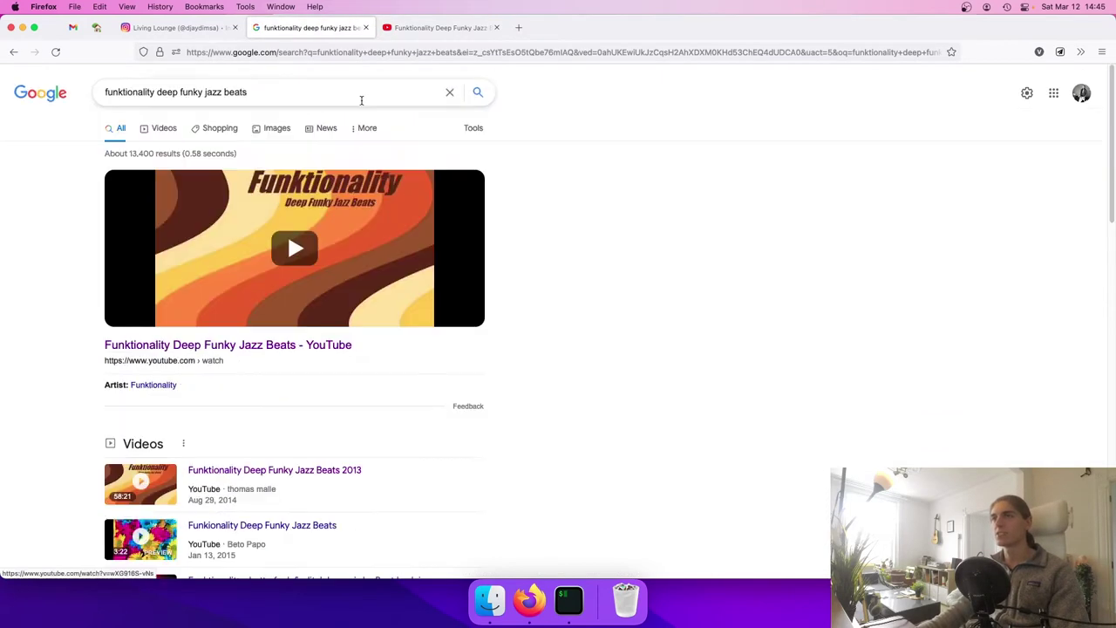
pyautogui.click(155, 135)
pyautogui.scroll(-5, 276, 296)
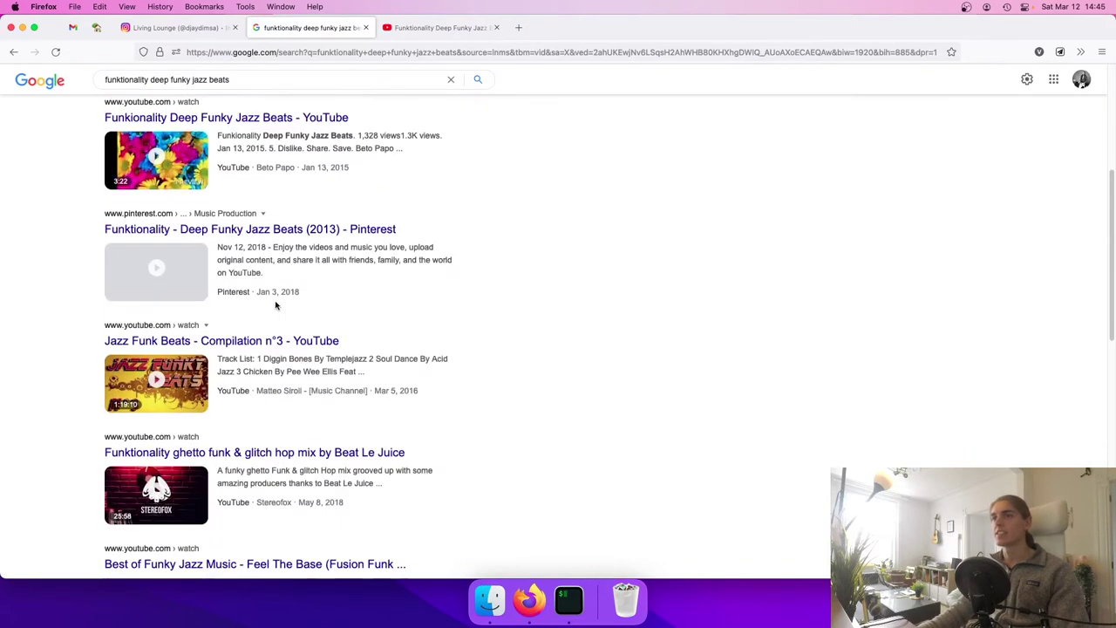
pyautogui.scroll(-3, 267, 319)
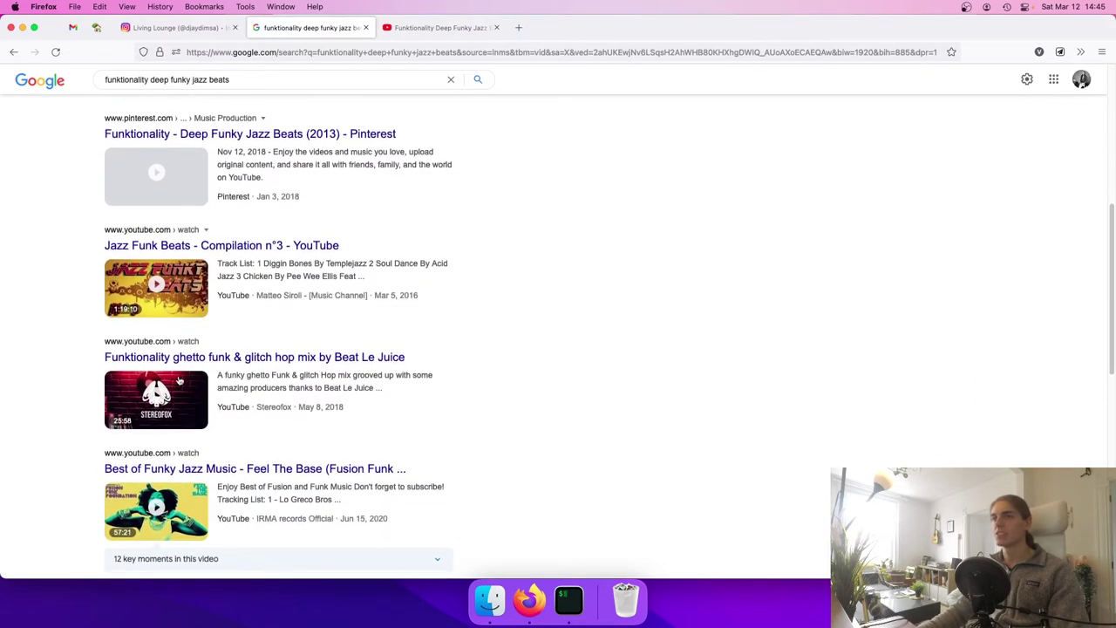
pyautogui.scroll(-8, 179, 381)
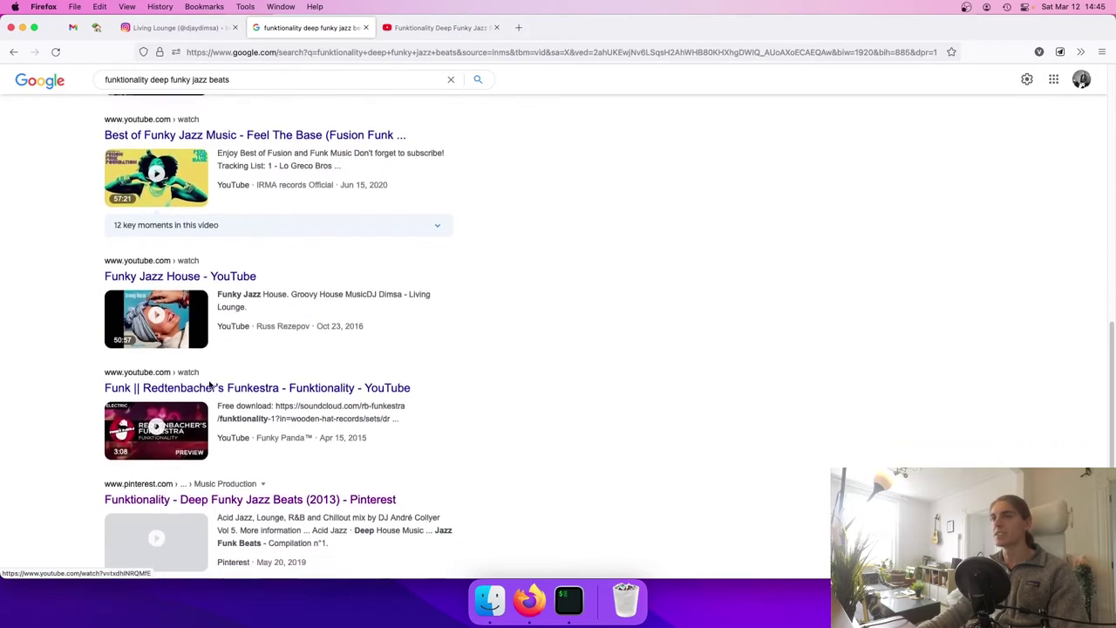
pyautogui.scroll(-3, 209, 386)
pyautogui.scroll(20, 209, 385)
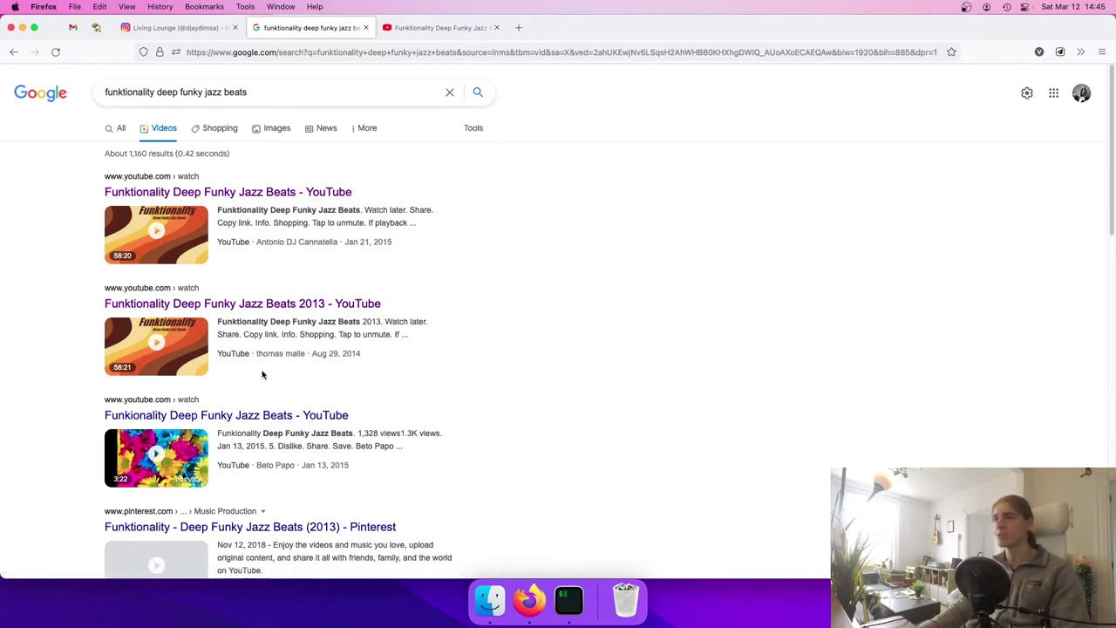
pyautogui.click(118, 128)
# Search Google for "dj dimsa" in a new tab
pyautogui.press('super+t')
pyautogui.write('dj dimsa')
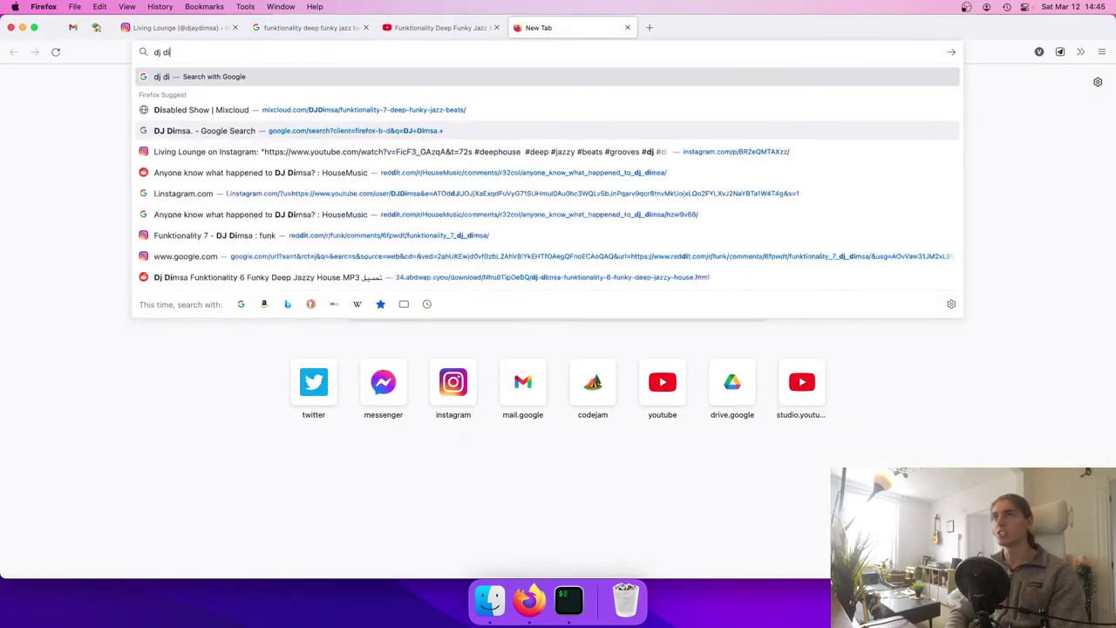
pyautogui.press('Return')
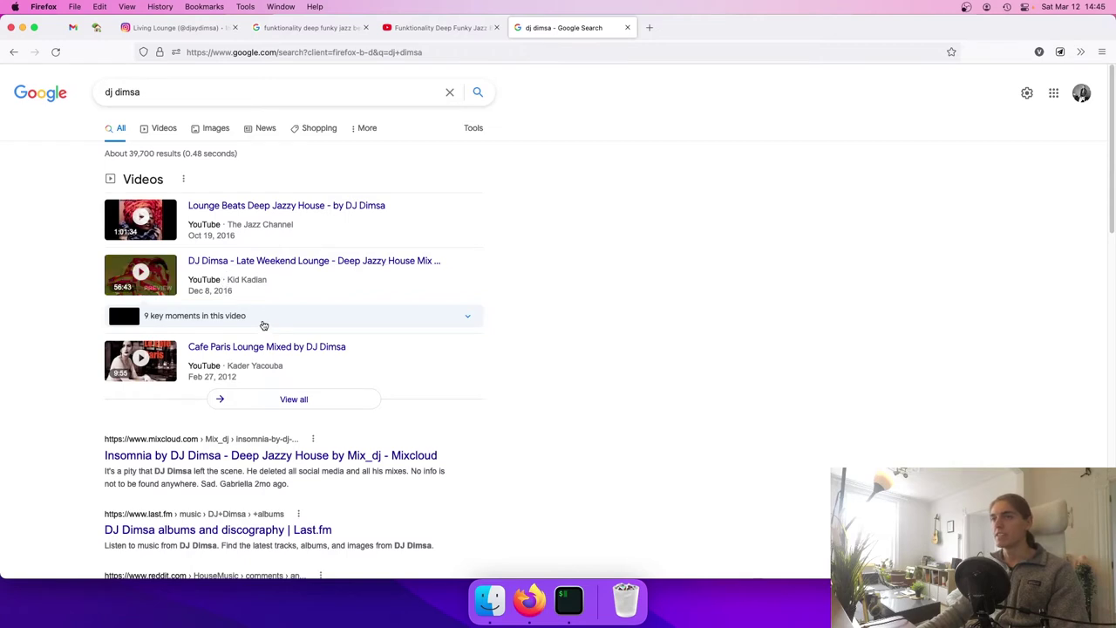
# View the Mixcloud result "Insomnia by DJ Dimsa - Deep Jazzy House" in its own tab and close it
pyautogui.scroll(-3, 253, 327)
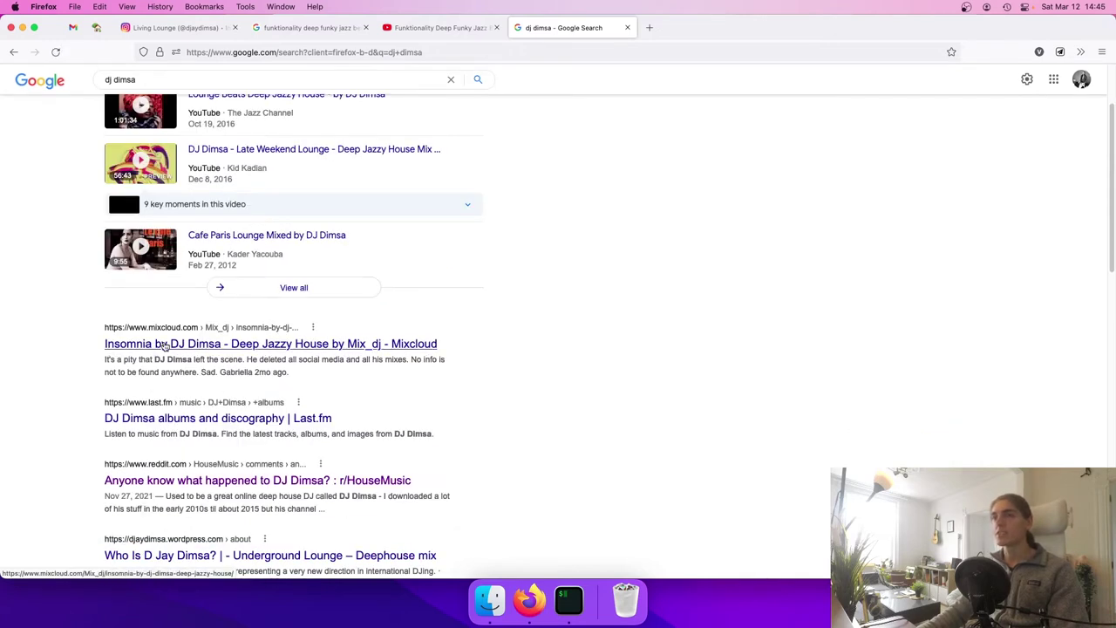
pyautogui.keyDown('super'); pyautogui.click(224, 340); pyautogui.keyUp('super')
pyautogui.click(676, 29)
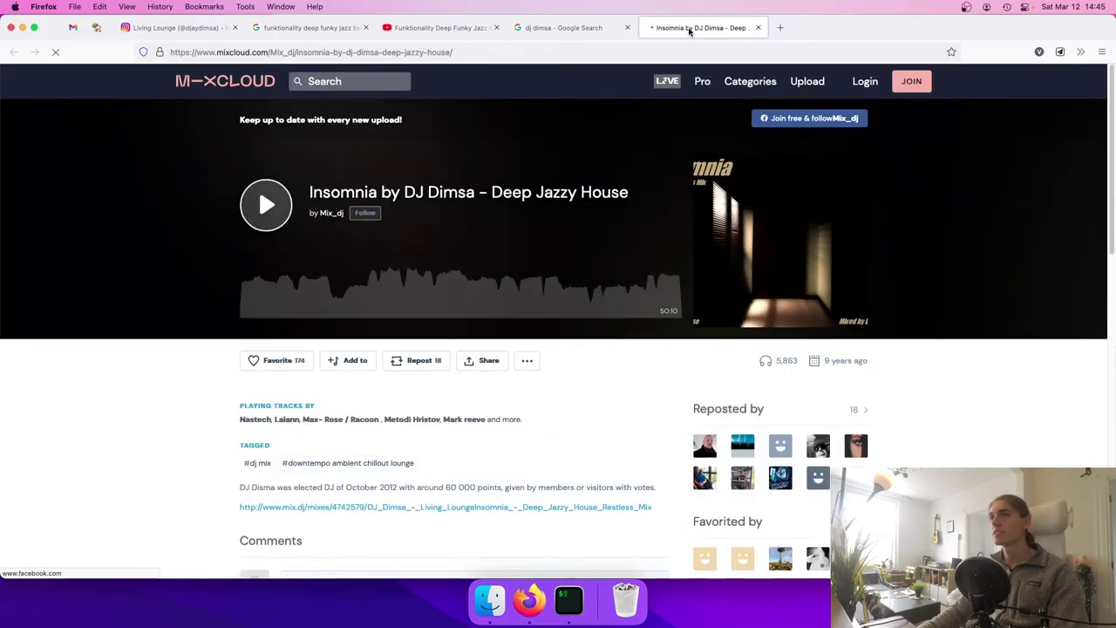
pyautogui.press('super+w')
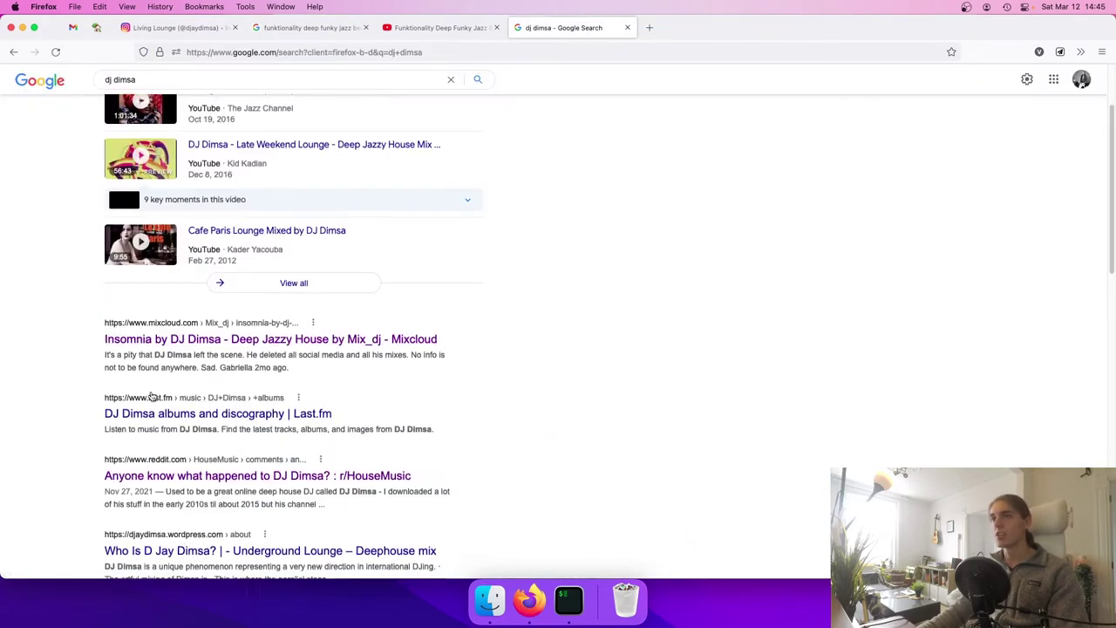
# Read the r/HouseMusic thread "Anyone know what happened to DJ Dimsa?" in its own tab and close it
pyautogui.scroll(-1, 157, 397)
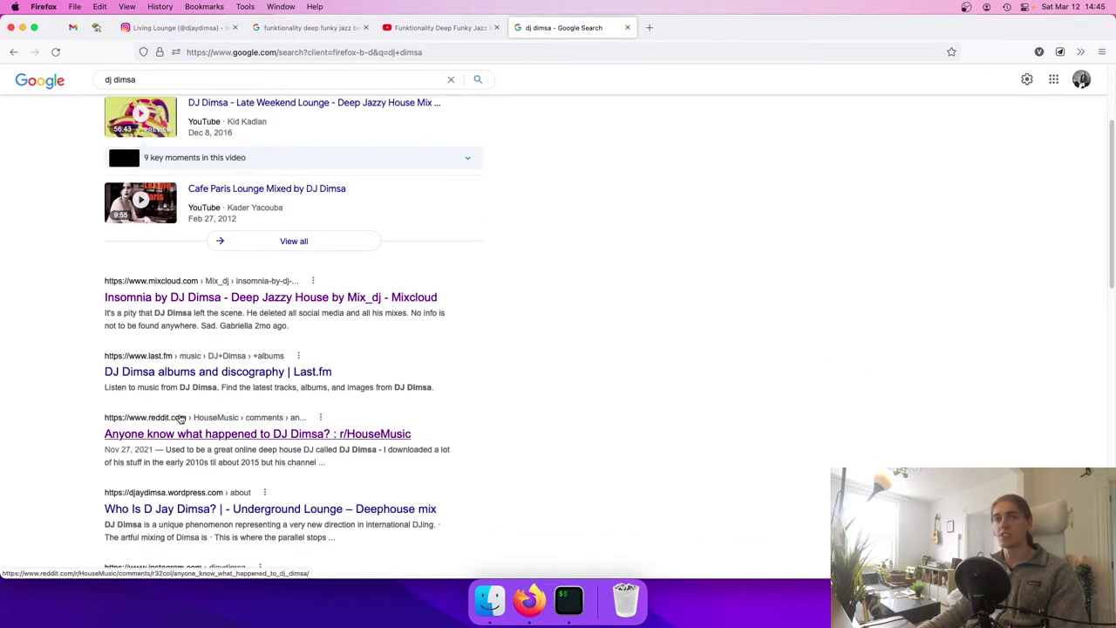
pyautogui.scroll(-1, 312, 374)
pyautogui.keyDown('super'); pyautogui.click(185, 380); pyautogui.keyUp('super')
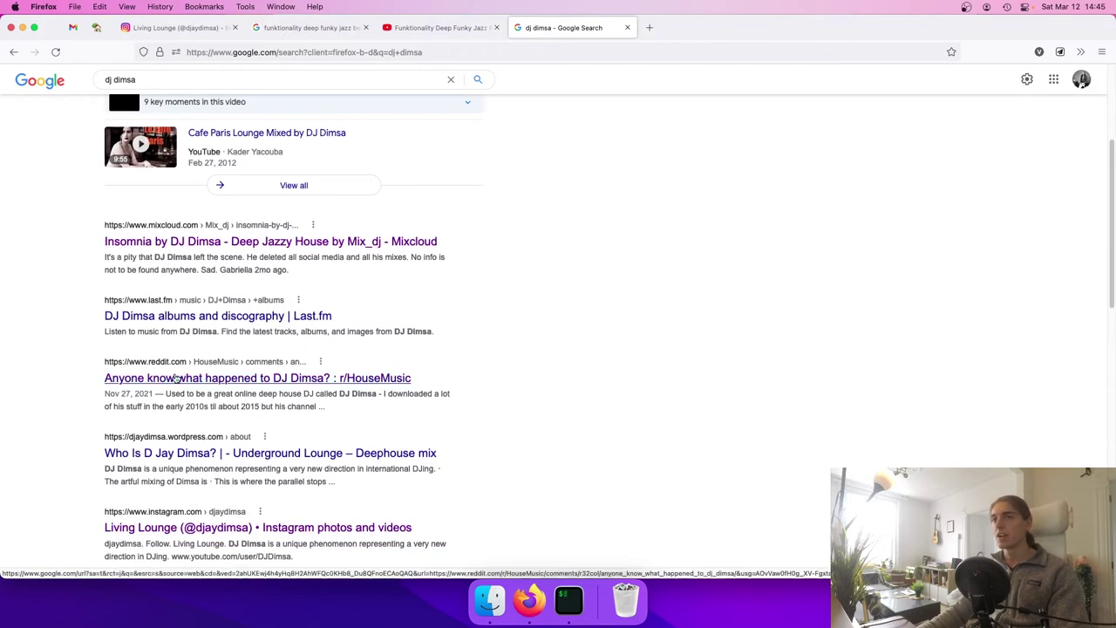
pyautogui.click(690, 26)
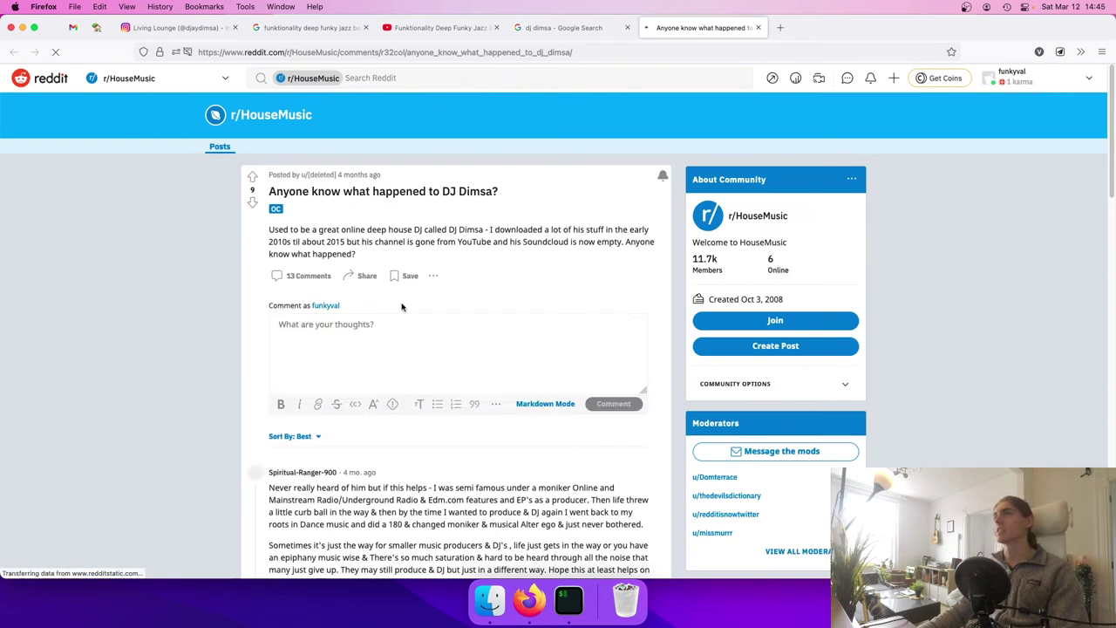
pyautogui.scroll(-1, 260, 259)
pyautogui.scroll(-2, 244, 264)
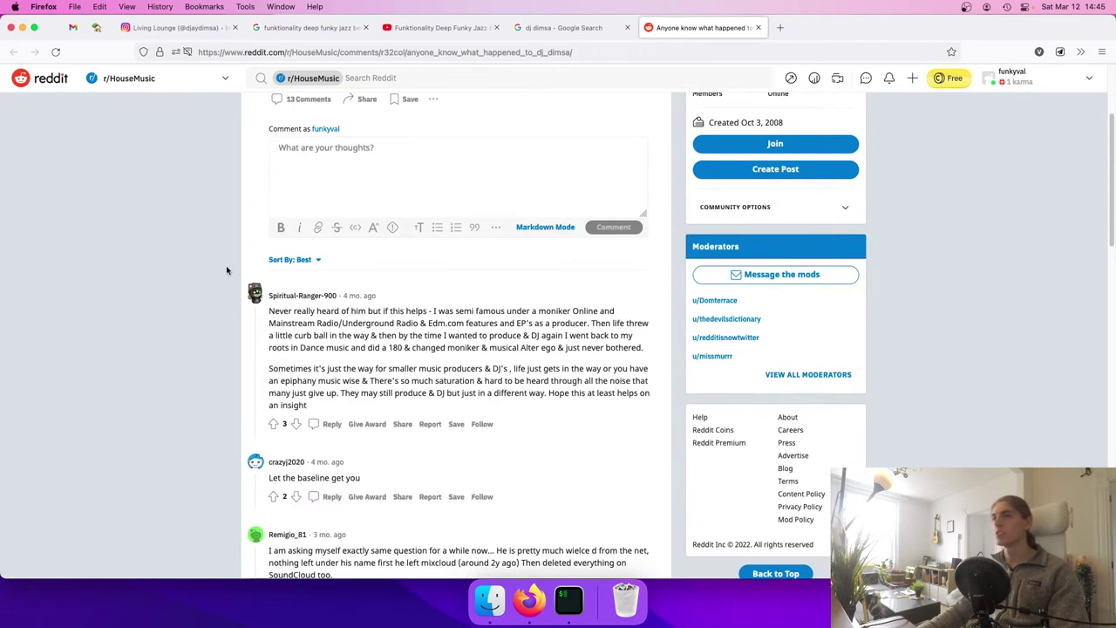
pyautogui.middleClick(167, 206)
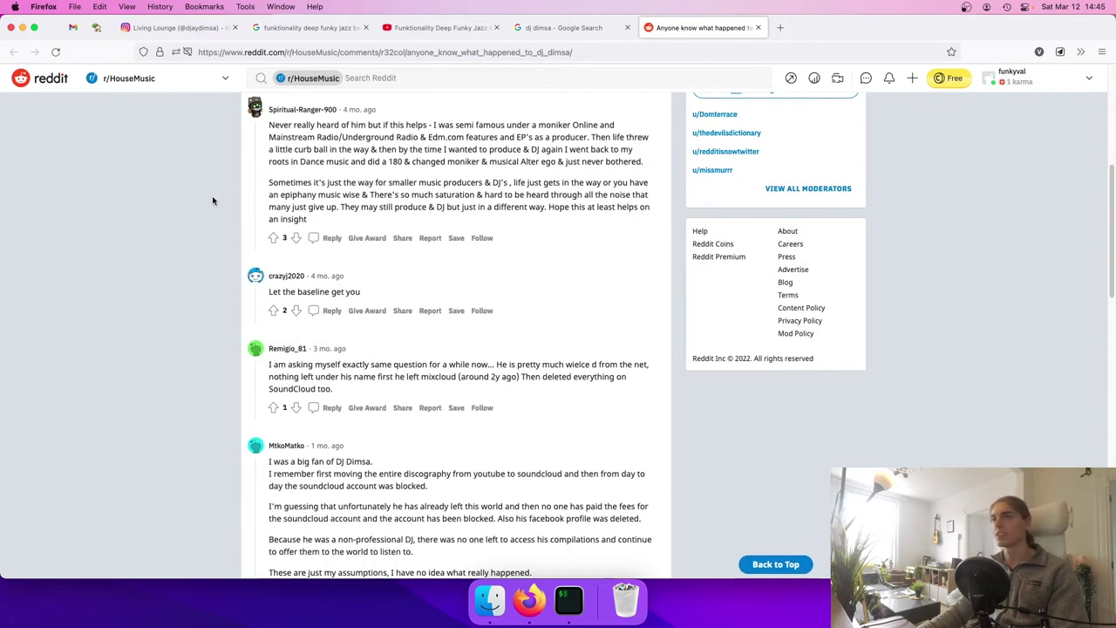
pyautogui.scroll(6, 169, 287)
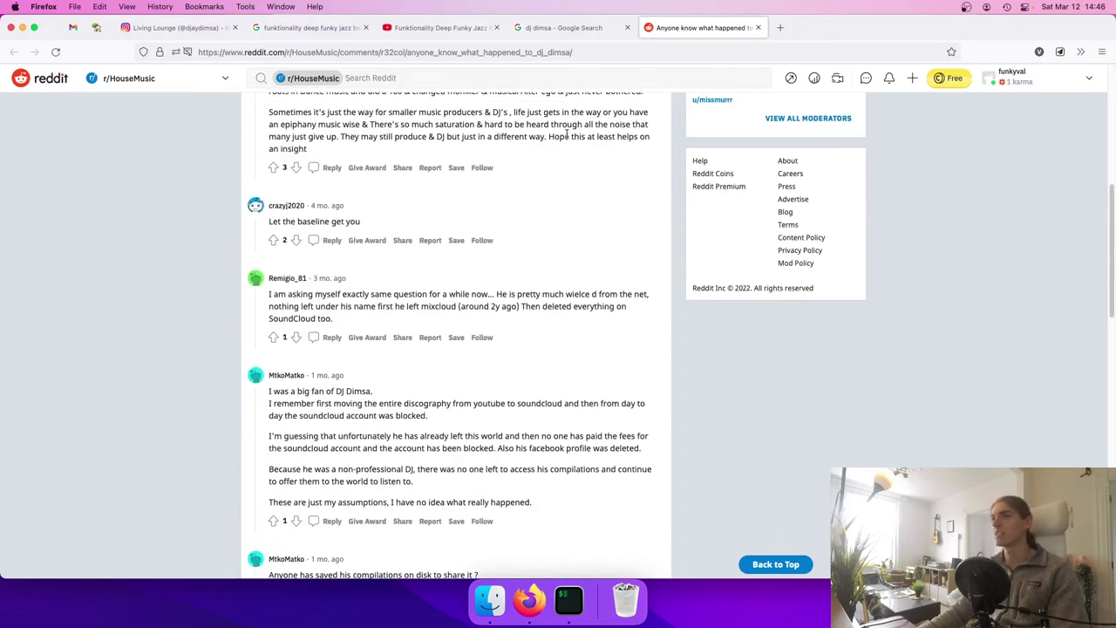
pyautogui.middleClick(685, 29)
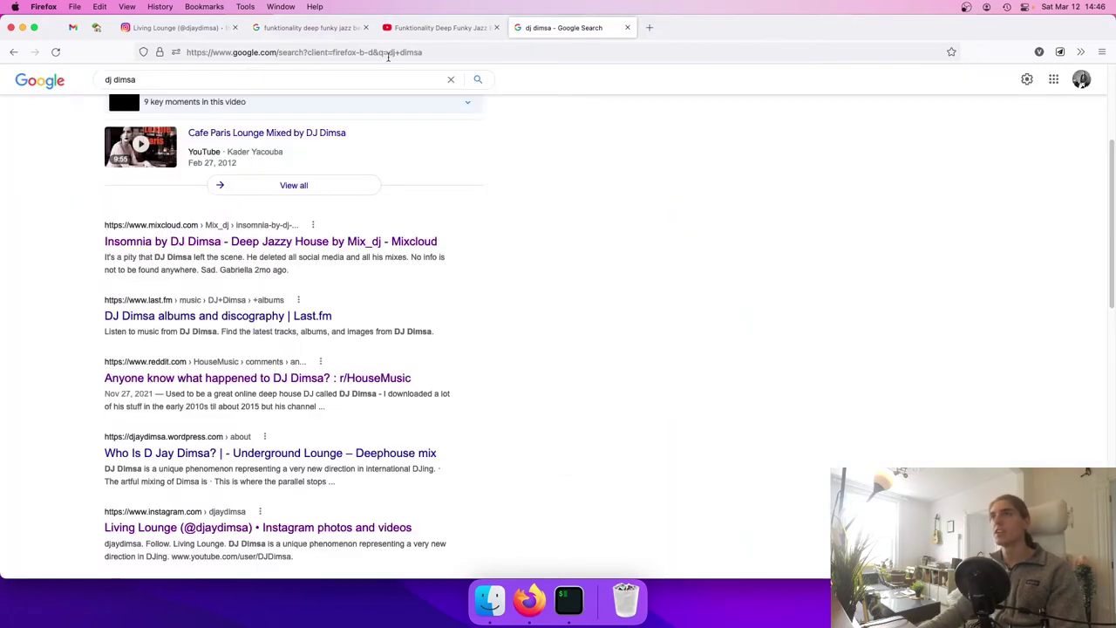
# Switch to Finder and select the file of the first Funktionality mix (2013) in the funktionality folder
pyautogui.click(489, 600)
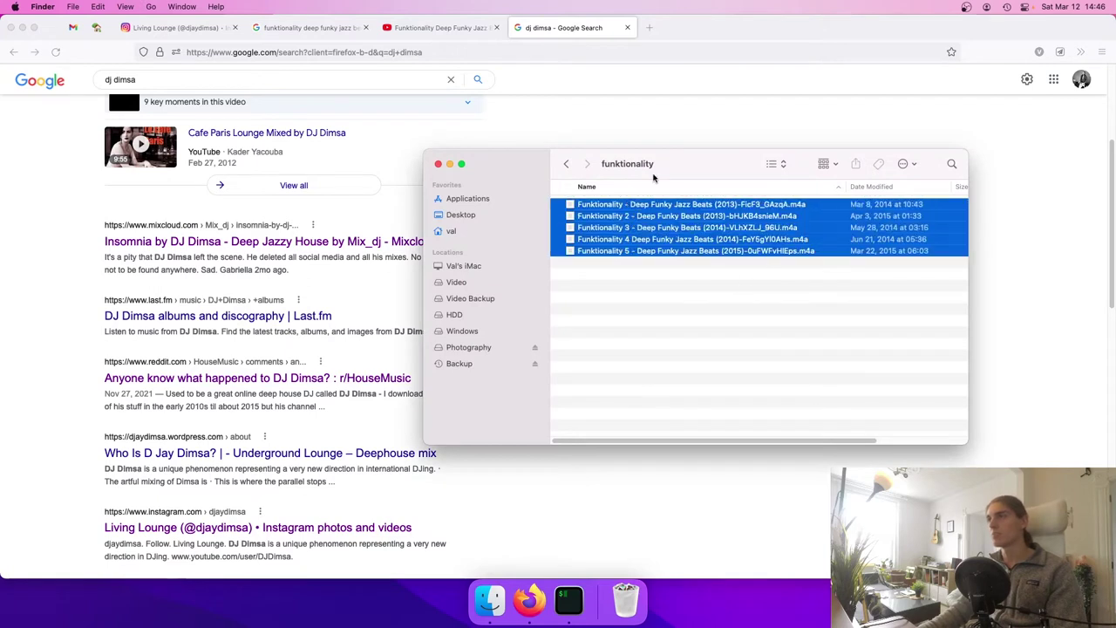
pyautogui.click(610, 210)
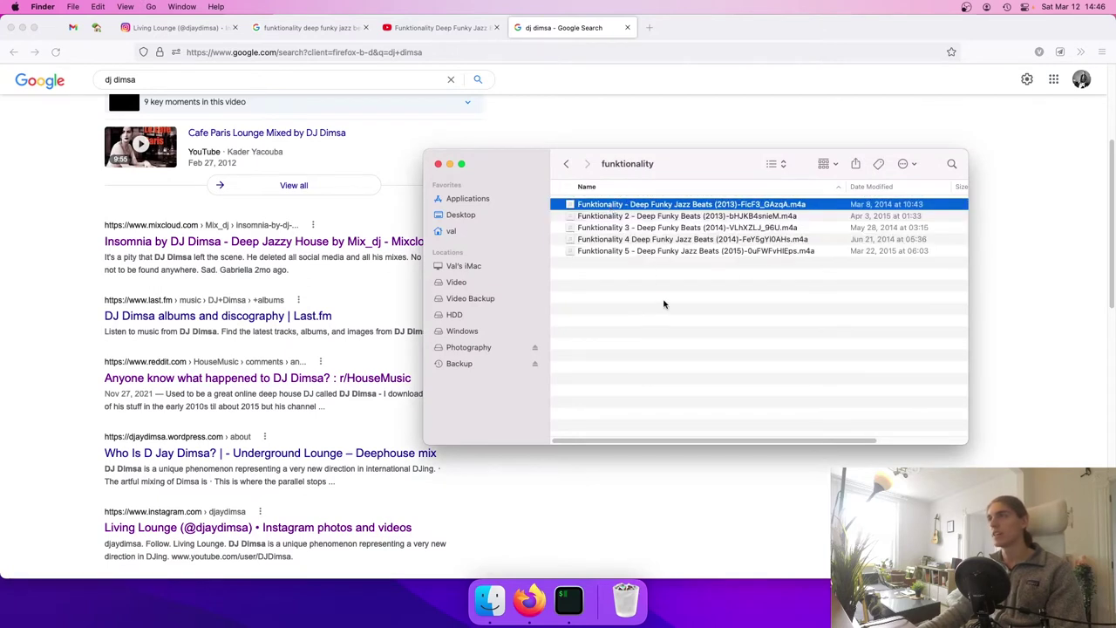
# Select the files of the Funktionality 2 to 5 mixes together in the funktionality folder in Finder
pyautogui.moveTo(663, 305); pyautogui.dragTo(621, 215)
pyautogui.click(622, 293)
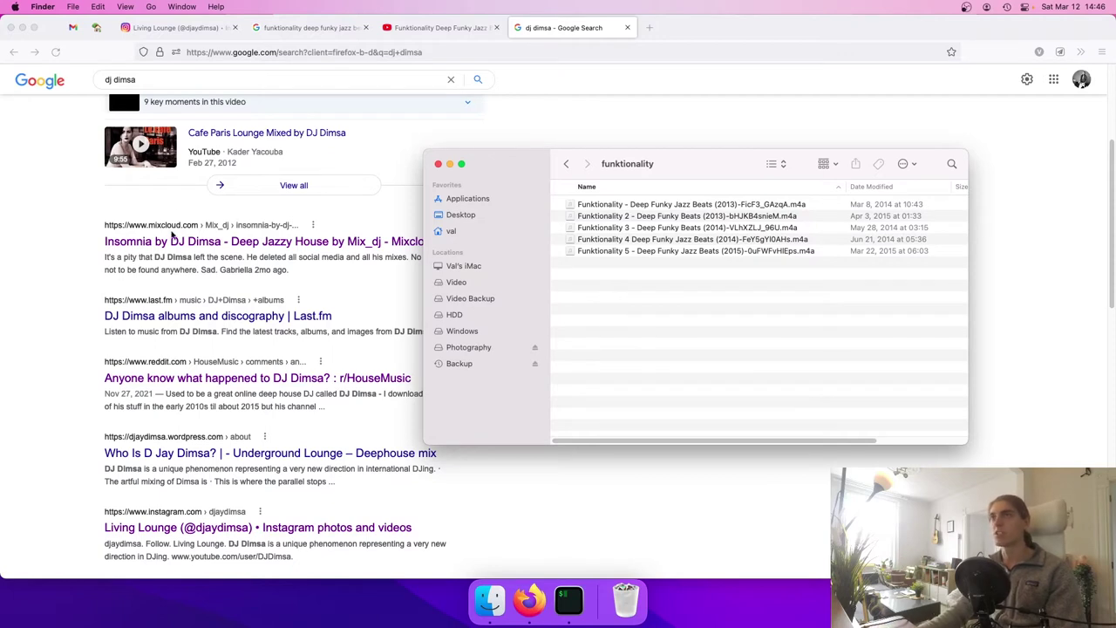
pyautogui.click(113, 284)
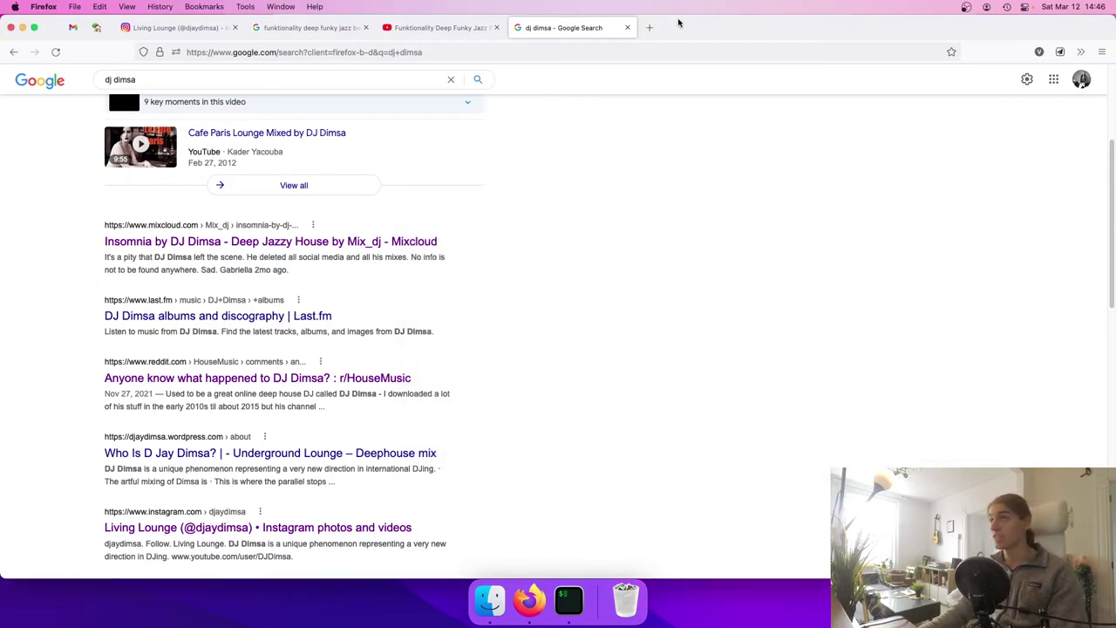
pyautogui.click(490, 598)
pyautogui.click(666, 249)
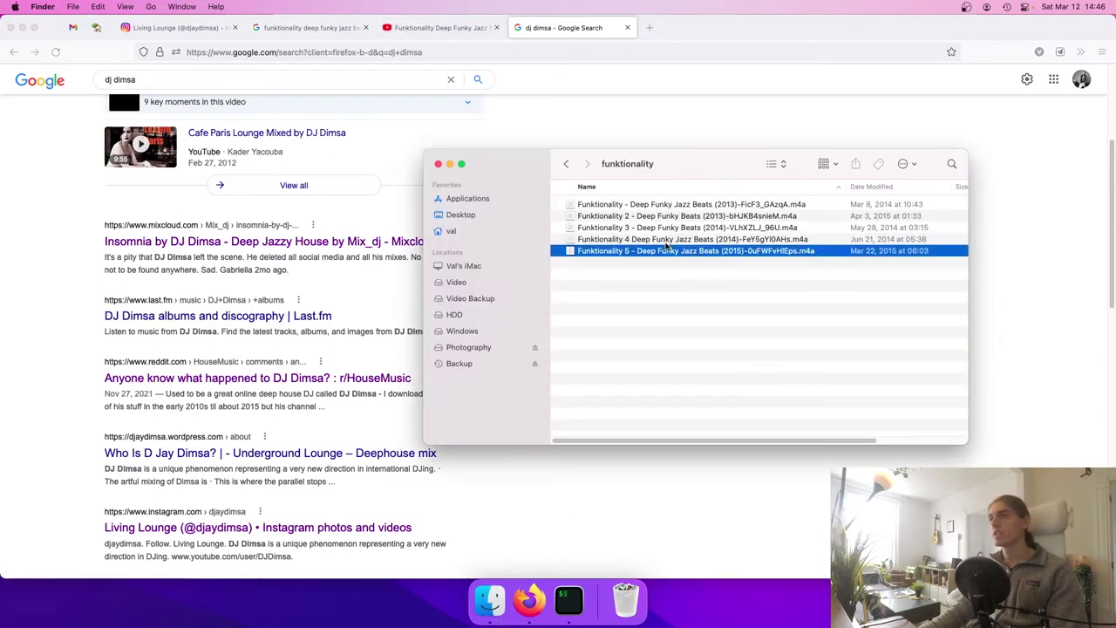
pyautogui.keyDown('shift'); pyautogui.click(627, 217); pyautogui.keyUp('shift')
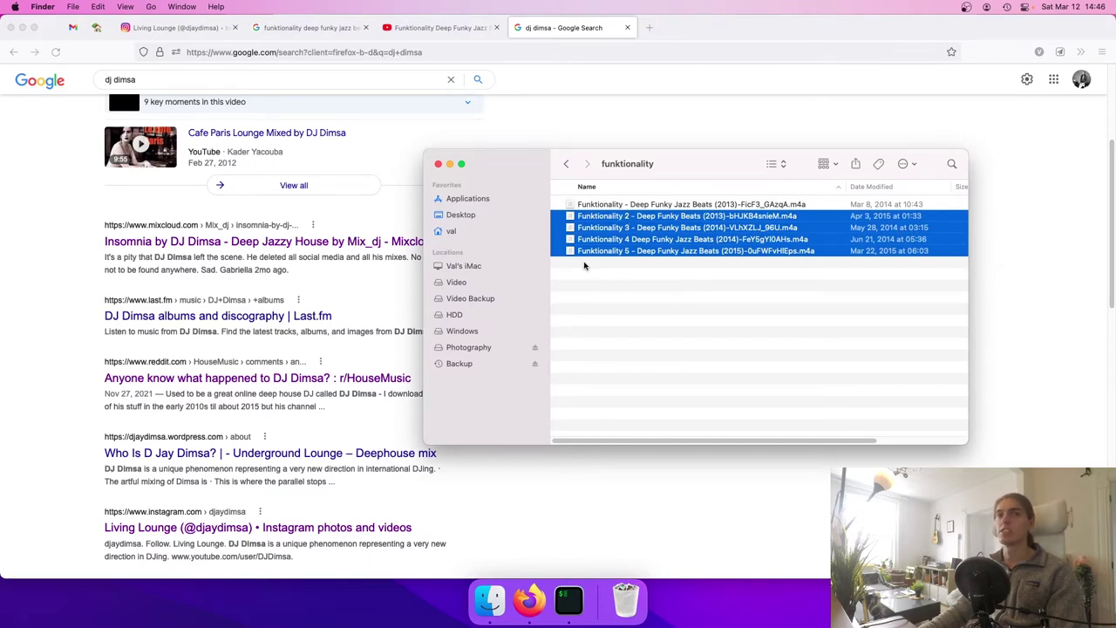
# Check the YouTube mix's cover, then examine image results for "funktionality deep funky jazz beats" in Firefox, previewing the Funktionality 5 cover
pyautogui.click(436, 27)
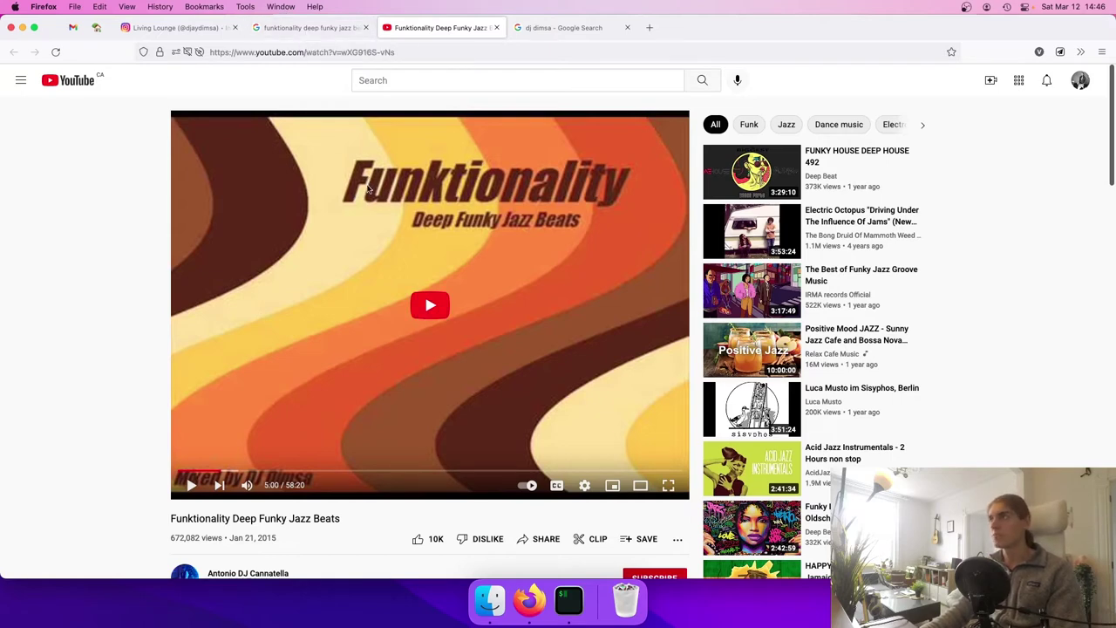
pyautogui.click(305, 27)
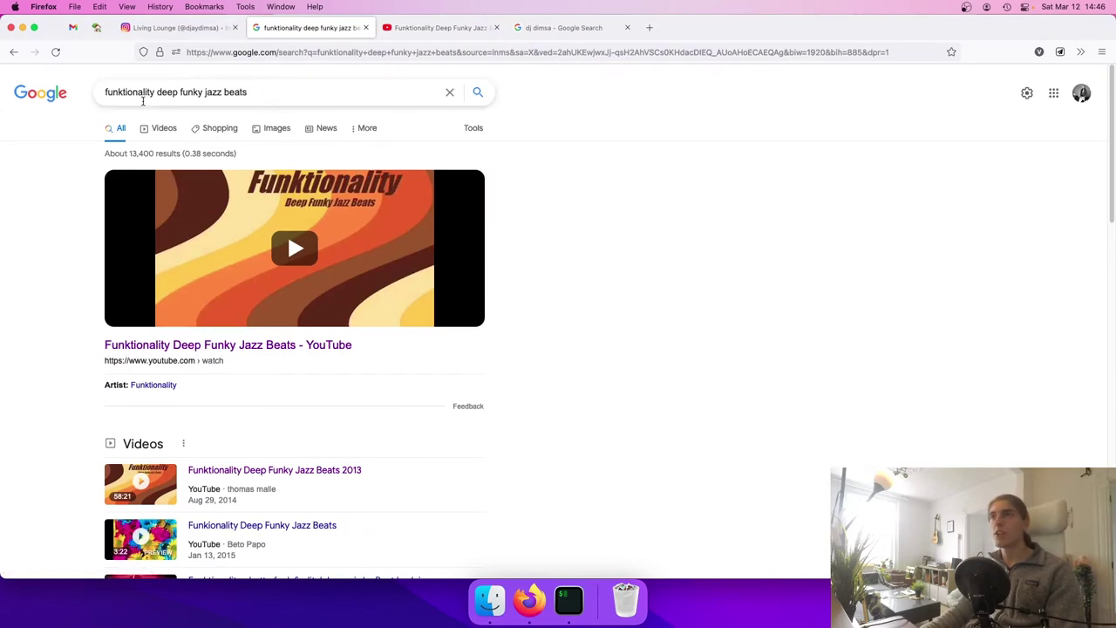
pyautogui.click(278, 129)
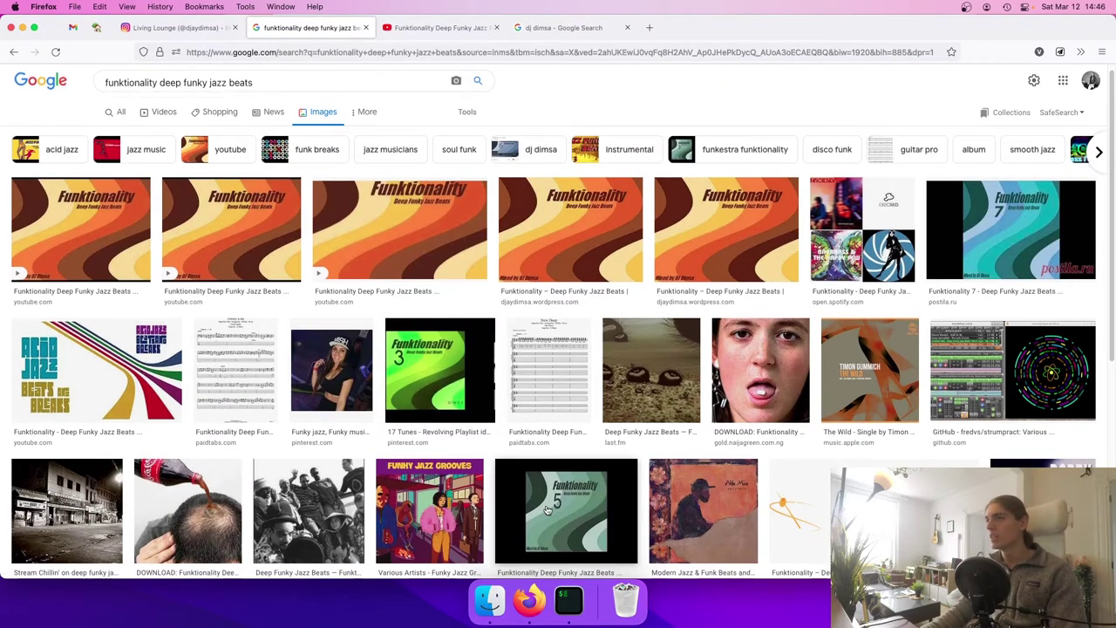
pyautogui.click(566, 519)
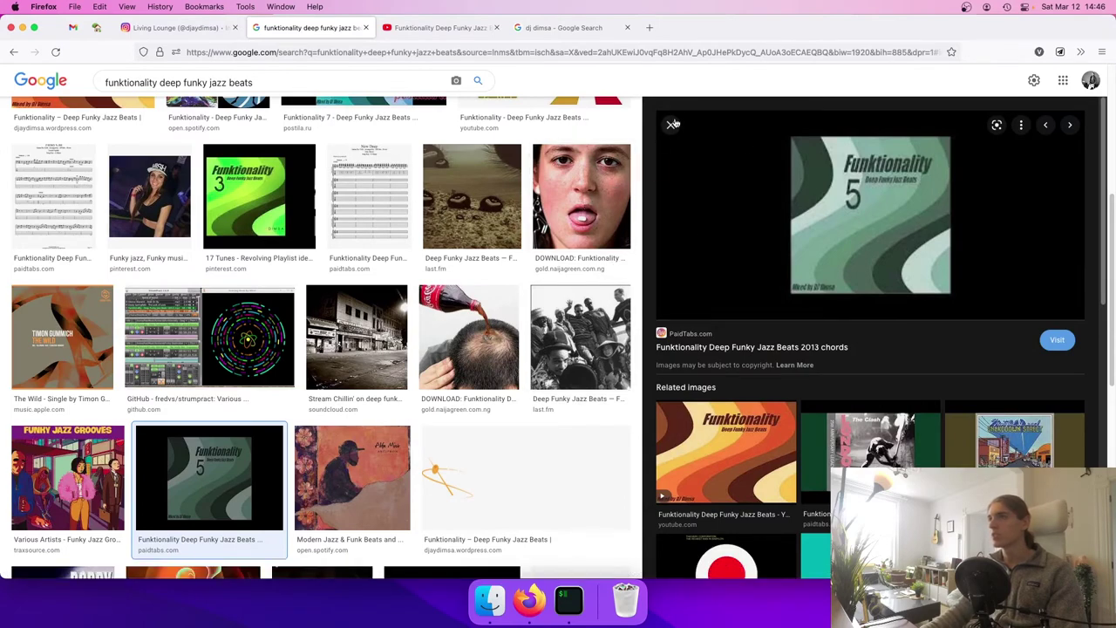
pyautogui.click(673, 125)
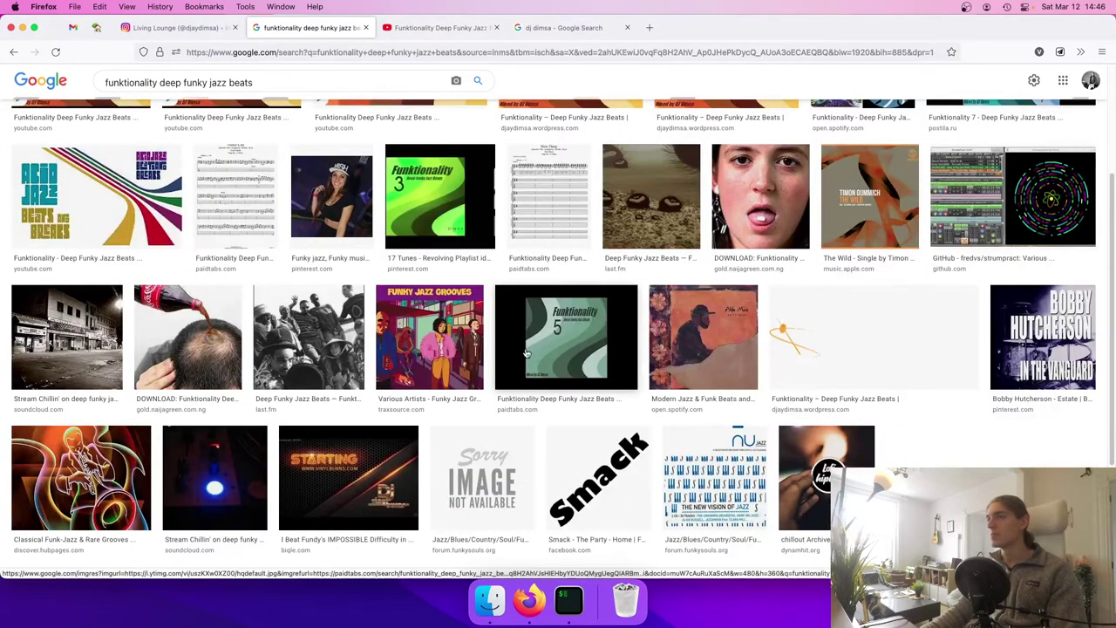
pyautogui.scroll(-3, 545, 338)
pyautogui.scroll(5, 407, 356)
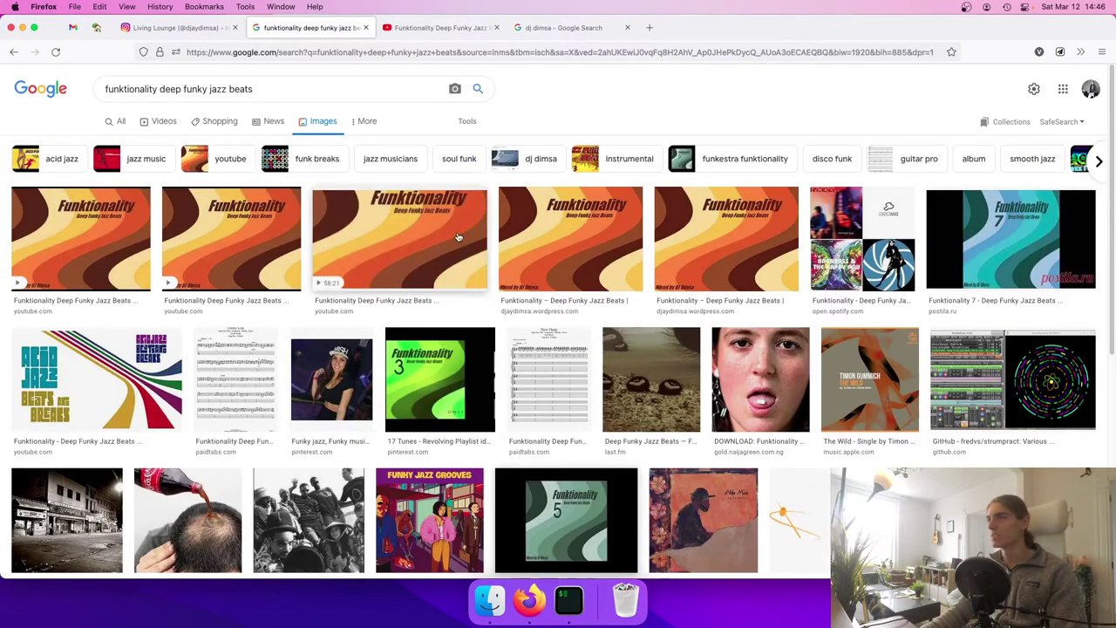
# Examine the Funktionality cover artworks among the posts on the djaydimsa Instagram profile
pyautogui.click(174, 27)
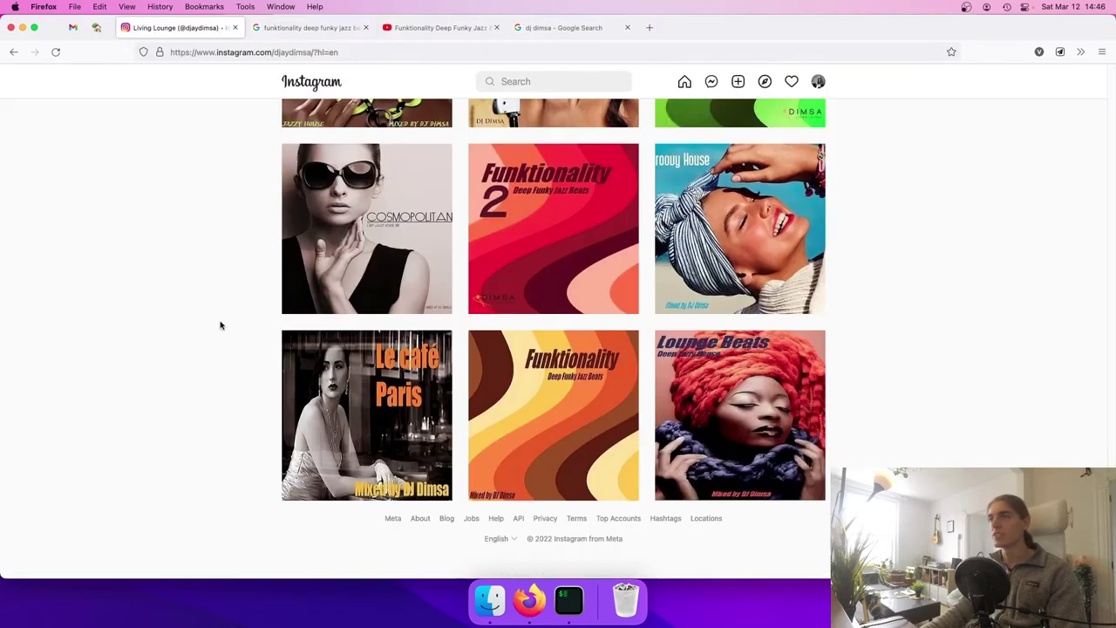
pyautogui.click(280, 52)
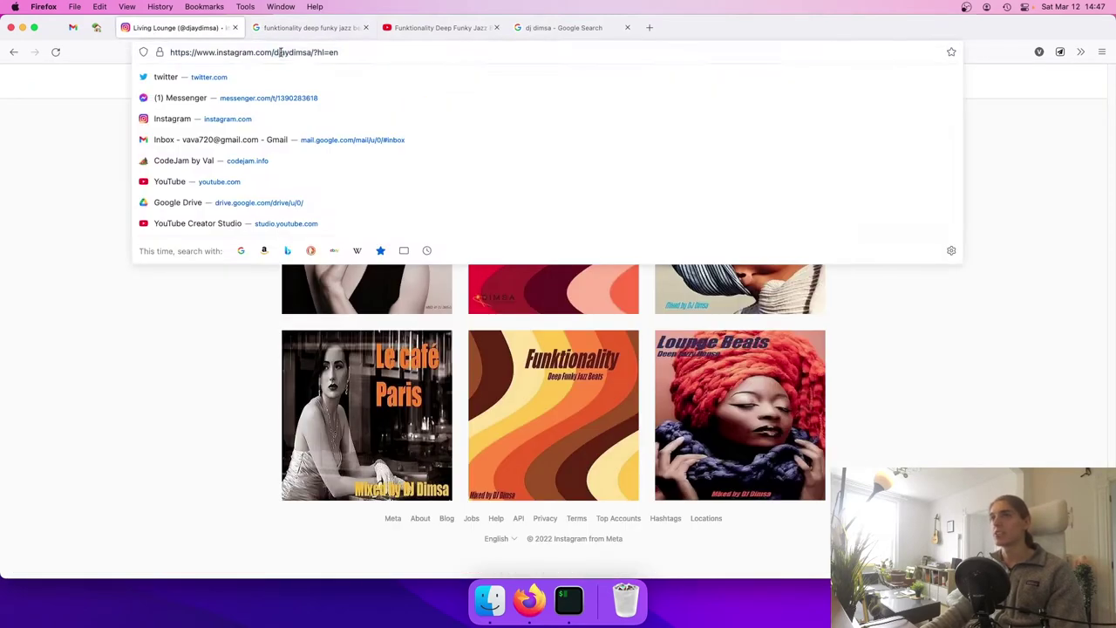
pyautogui.click(176, 376)
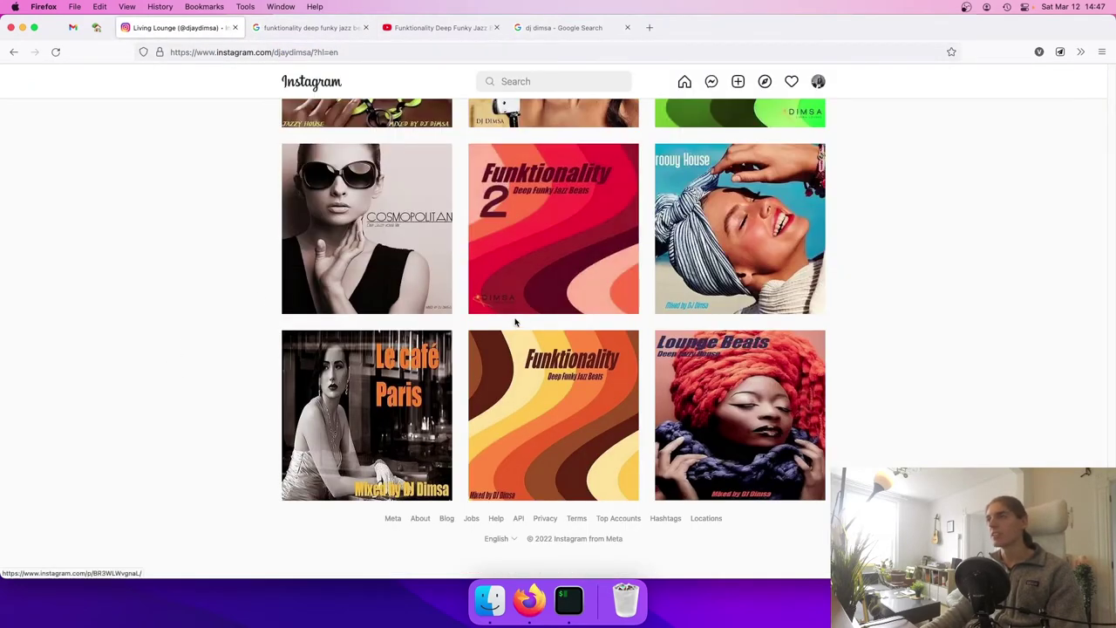
pyautogui.scroll(2, 523, 314)
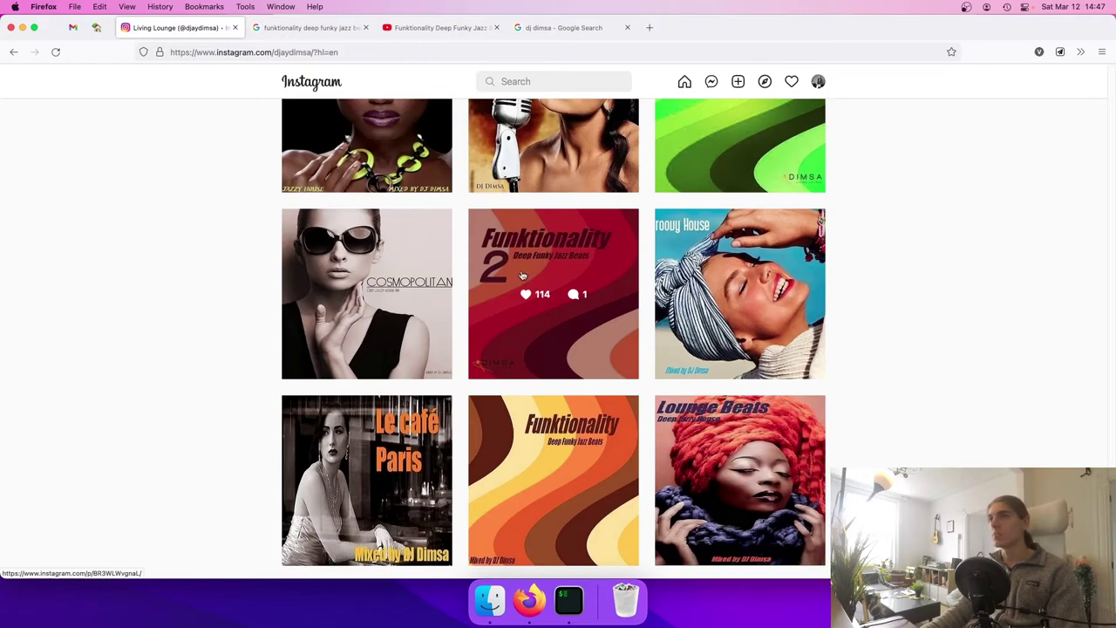
pyautogui.scroll(7, 520, 269)
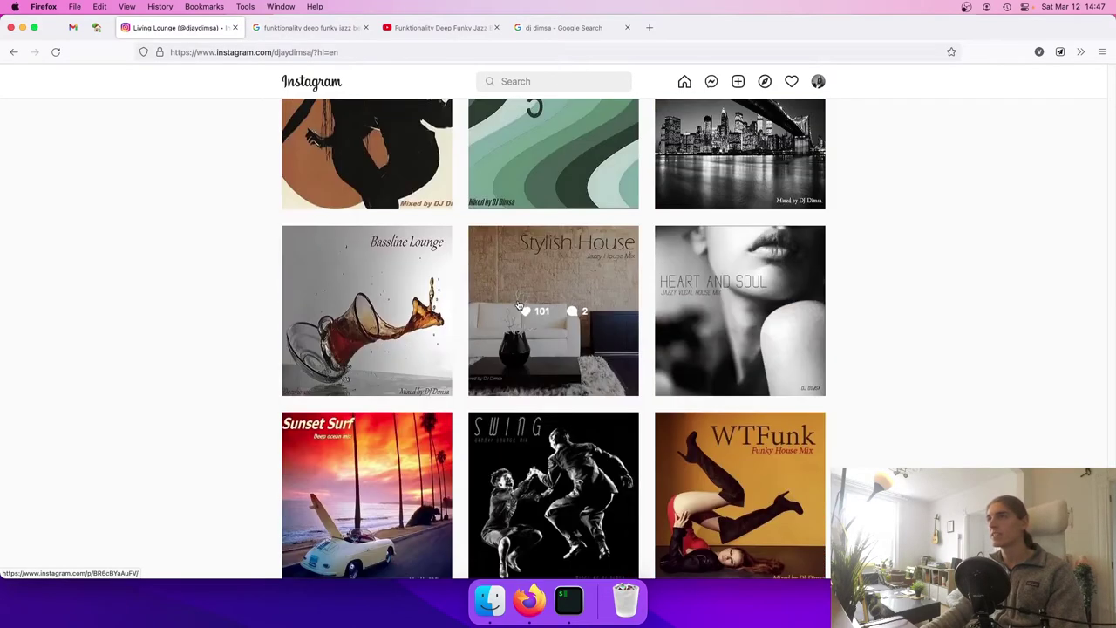
pyautogui.scroll(4, 518, 309)
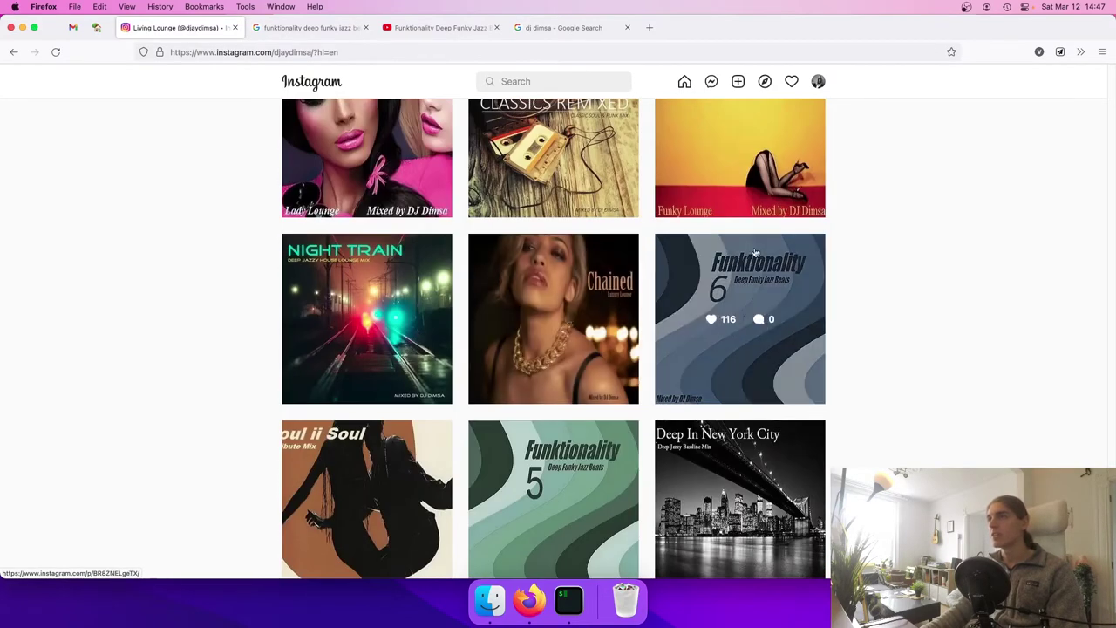
pyautogui.scroll(-5, 897, 339)
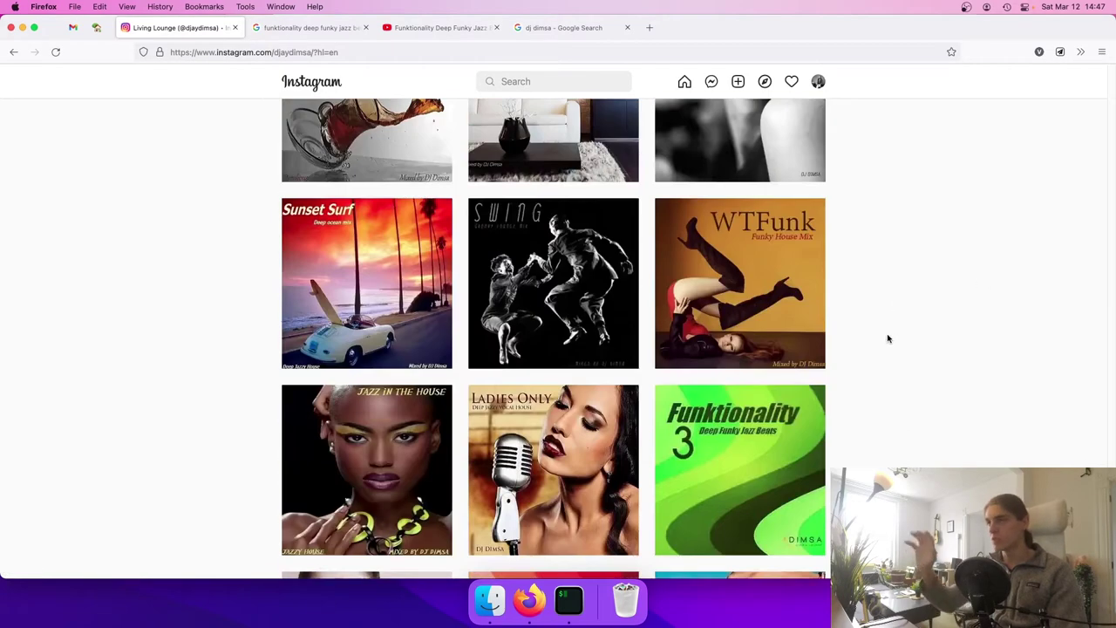
pyautogui.scroll(-5, 859, 335)
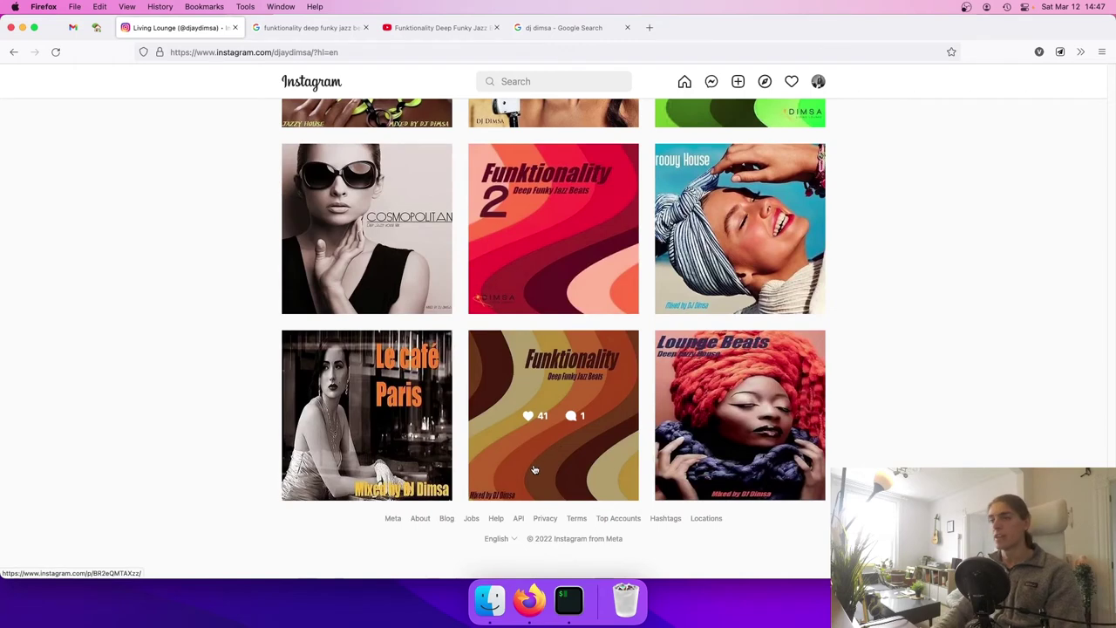
# Launch Adobe Photoshop
pyautogui.press('super+space')
pyautogui.write('phot')
pyautogui.press('Return')
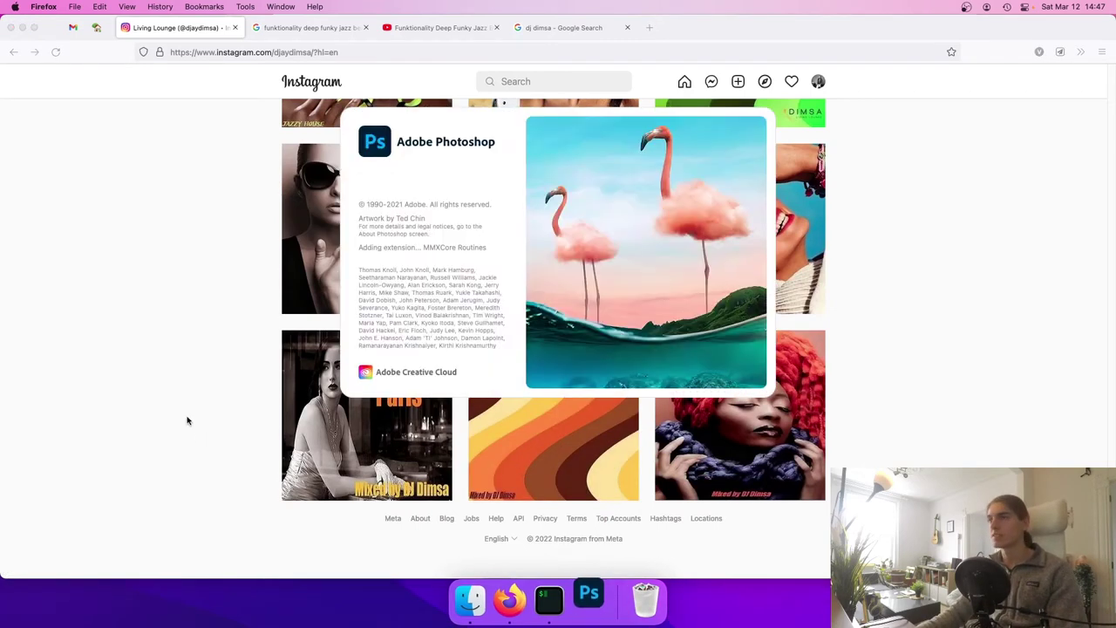
pyautogui.click(446, 27)
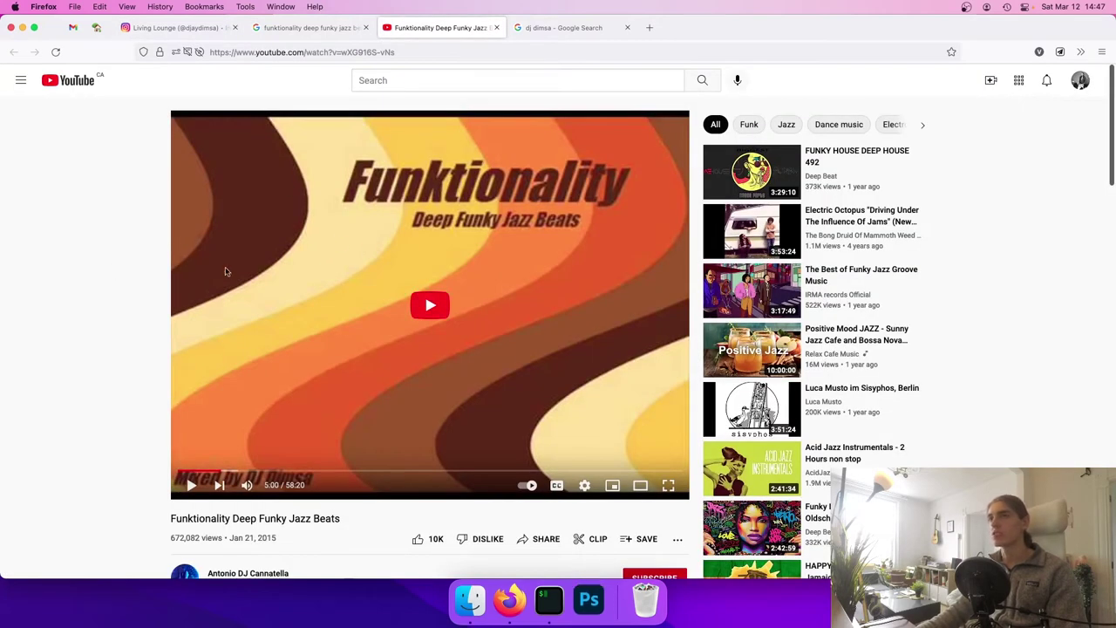
pyautogui.click(302, 51)
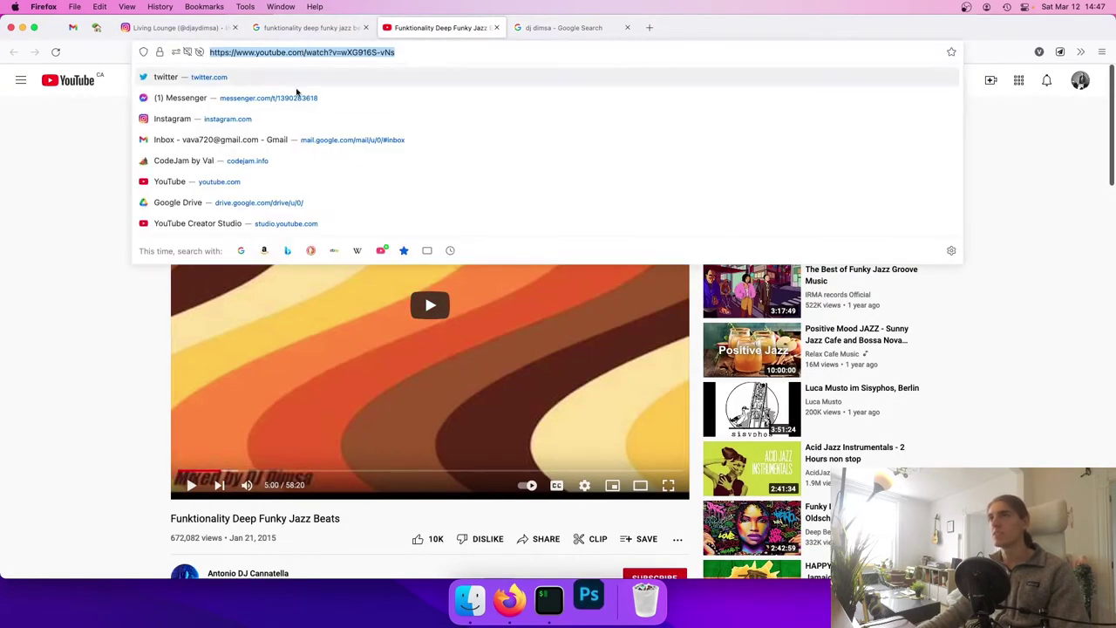
pyautogui.click(535, 600)
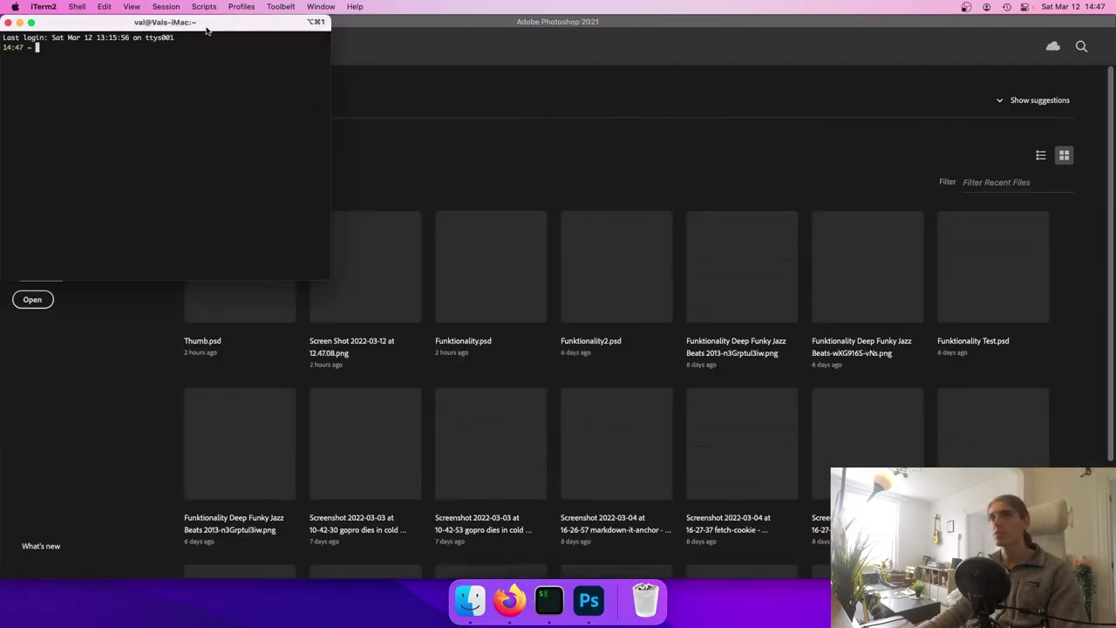
pyautogui.doubleClick(207, 24)
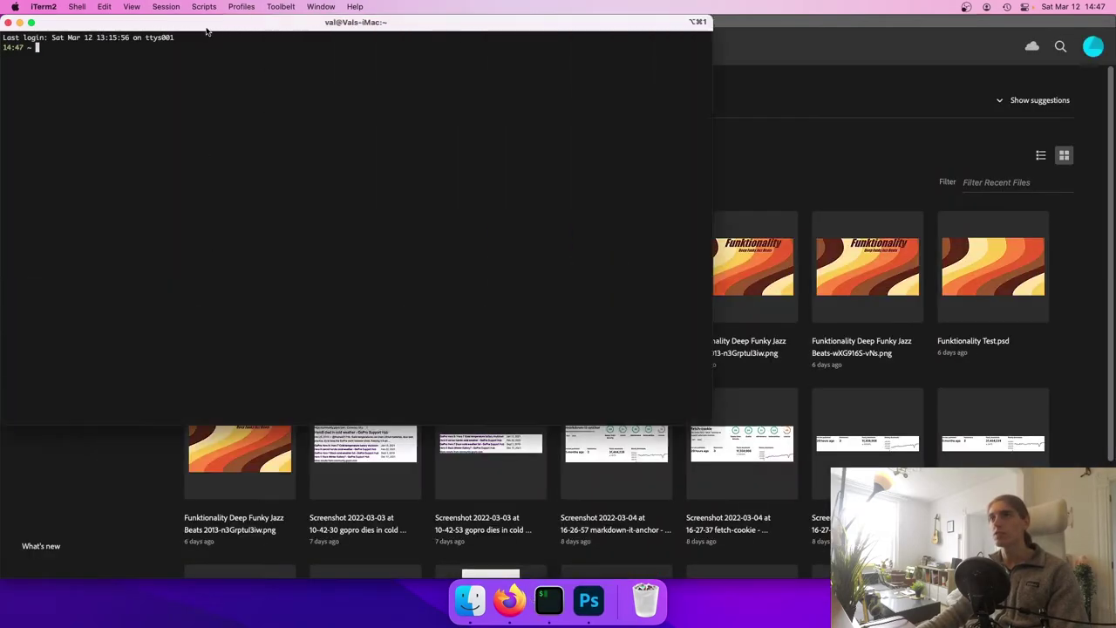
pyautogui.write('youtube-dl --list-thumbnails')
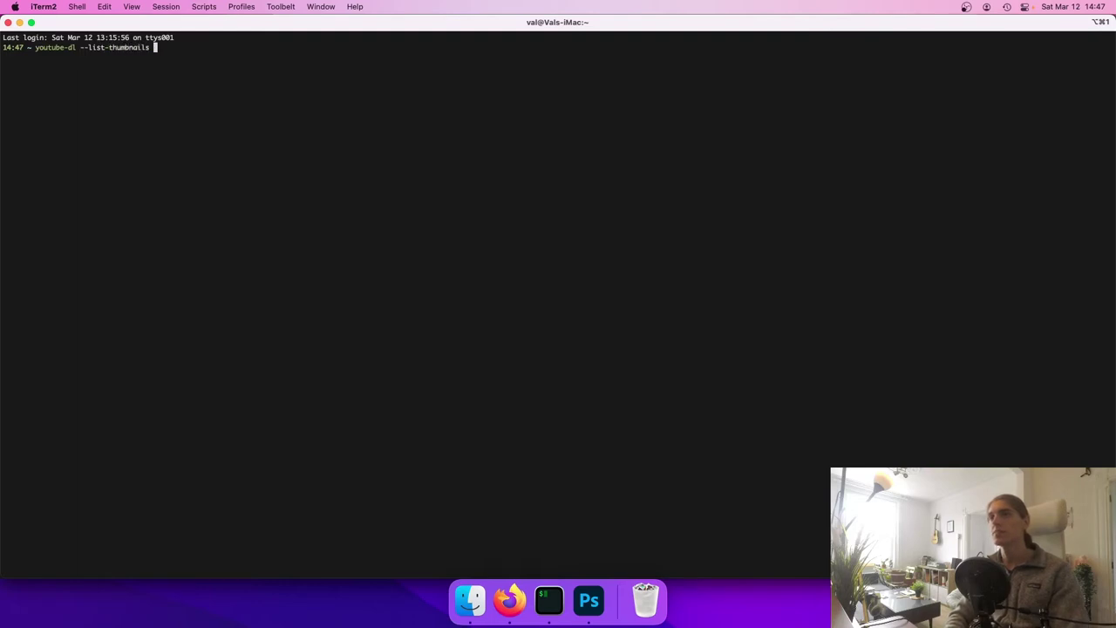
pyautogui.write("'https://www.youtube.com/watch?v=wXG916S-vNs'")
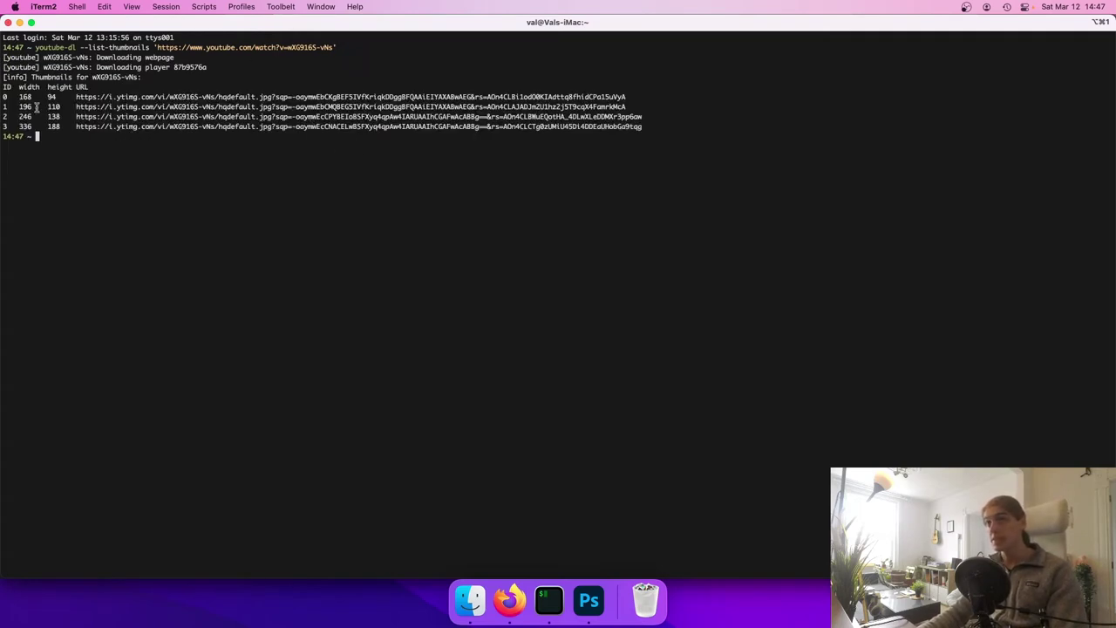
# Check the listed thumbnail sizes and open the URL of the largest one, ID 3 (336 × 188), in the browser
pyautogui.moveTo(17, 97); pyautogui.dragTo(249, 135)
pyautogui.click(208, 158)
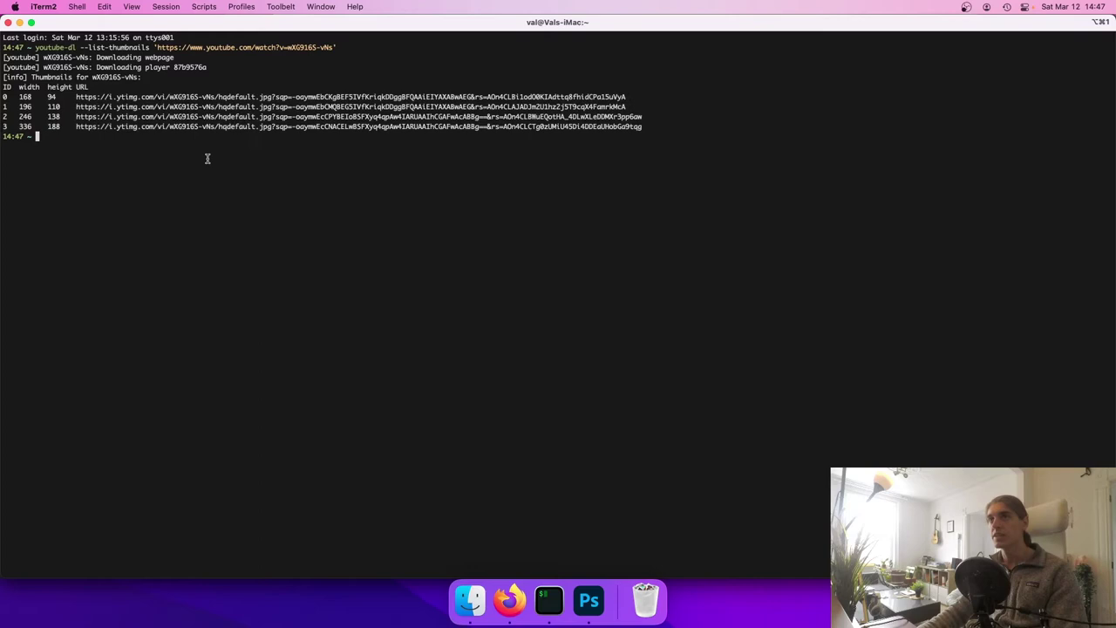
pyautogui.moveTo(14, 127); pyautogui.dragTo(95, 119)
pyautogui.click(22, 130)
pyautogui.click(52, 127)
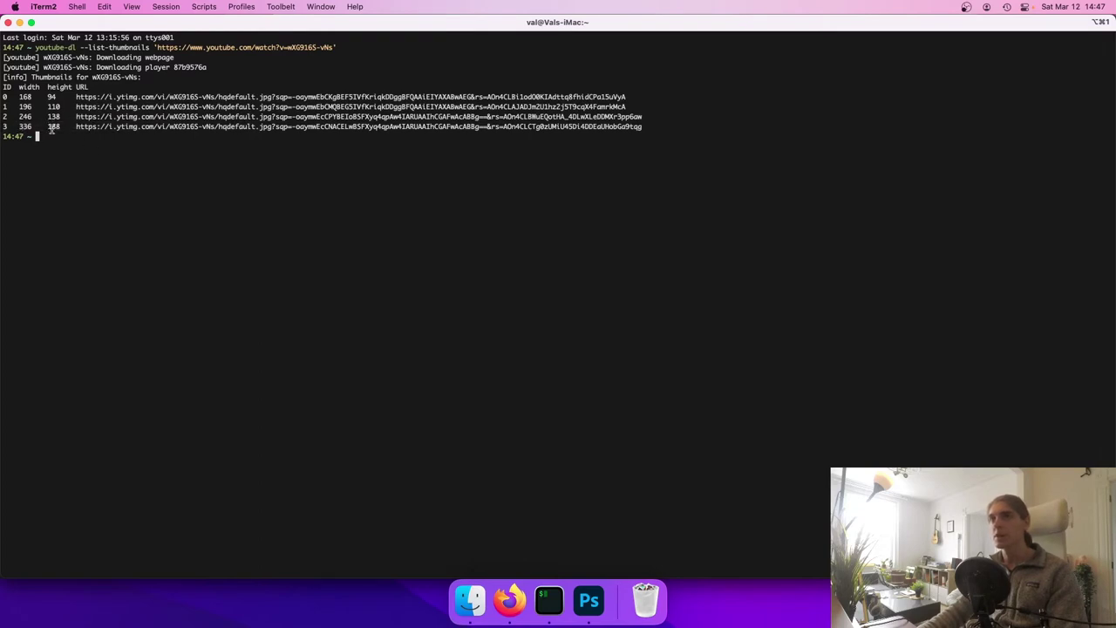
pyautogui.keyDown('super'); pyautogui.click(102, 129); pyautogui.keyUp('super')
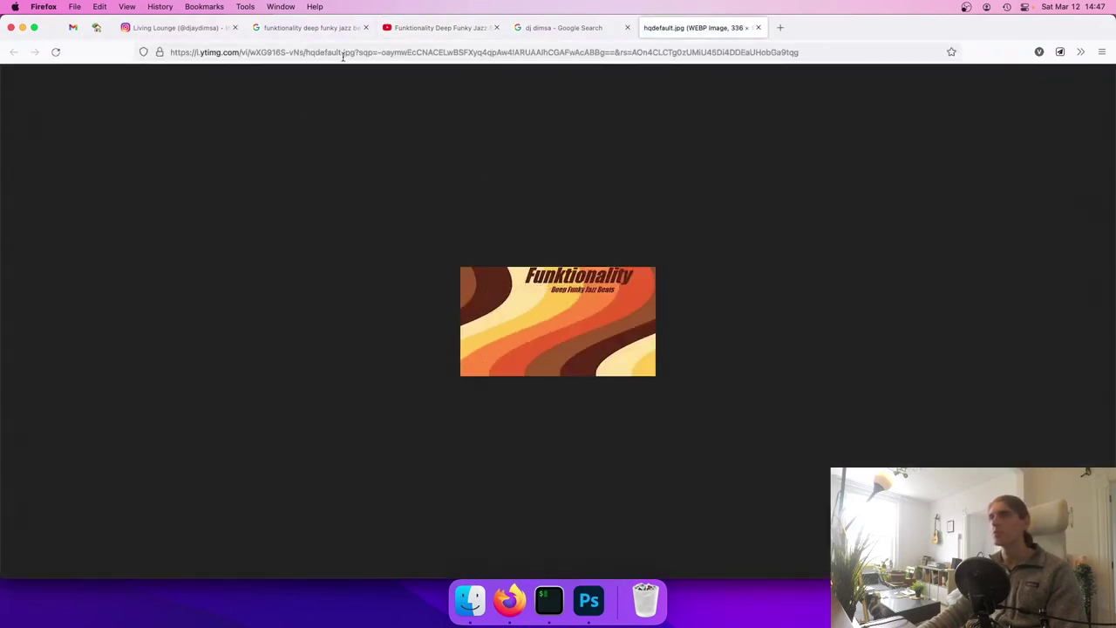
# Reload the thumbnail without the query string after hqdefault.jpg in its address and copy the full image
pyautogui.moveTo(357, 53); pyautogui.dragTo(1052, 52)
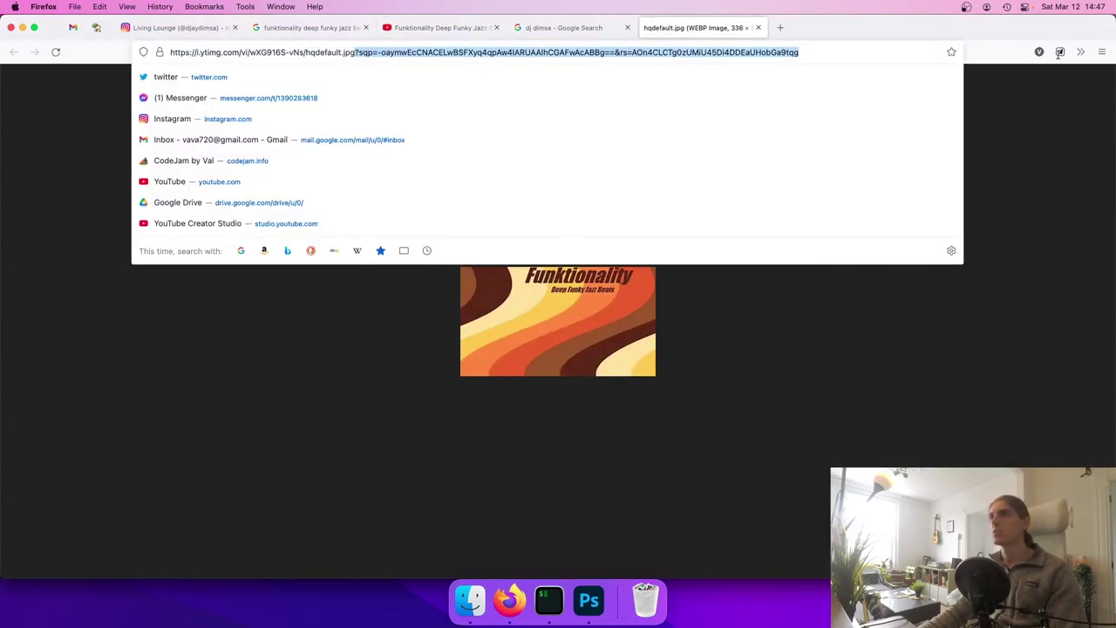
pyautogui.press('BackSpace')
pyautogui.press('Return')
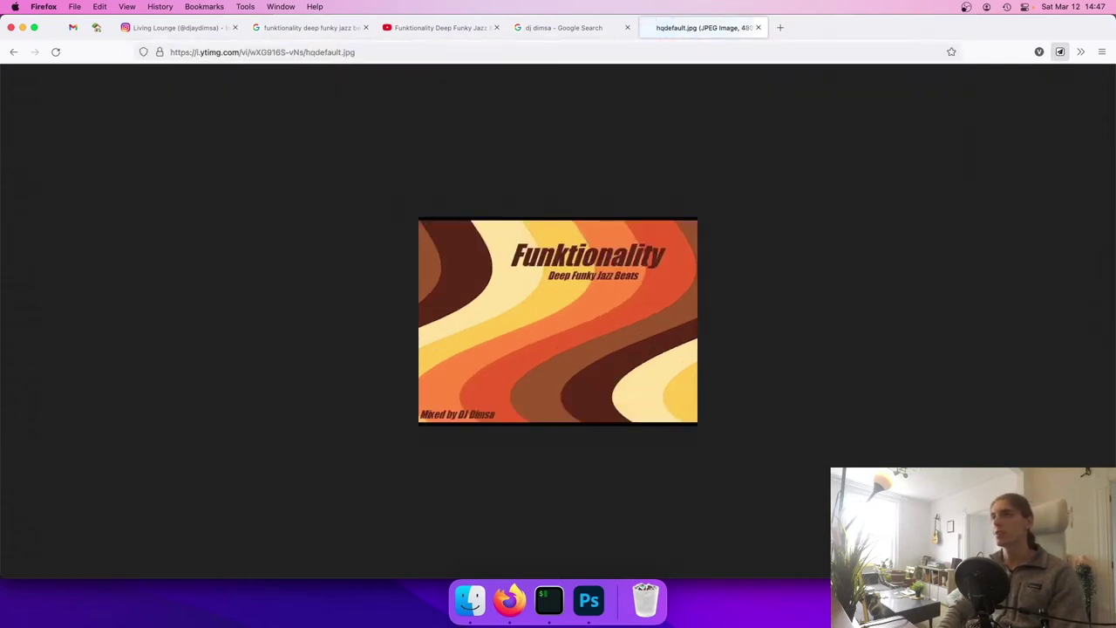
pyautogui.rightClick(485, 332)
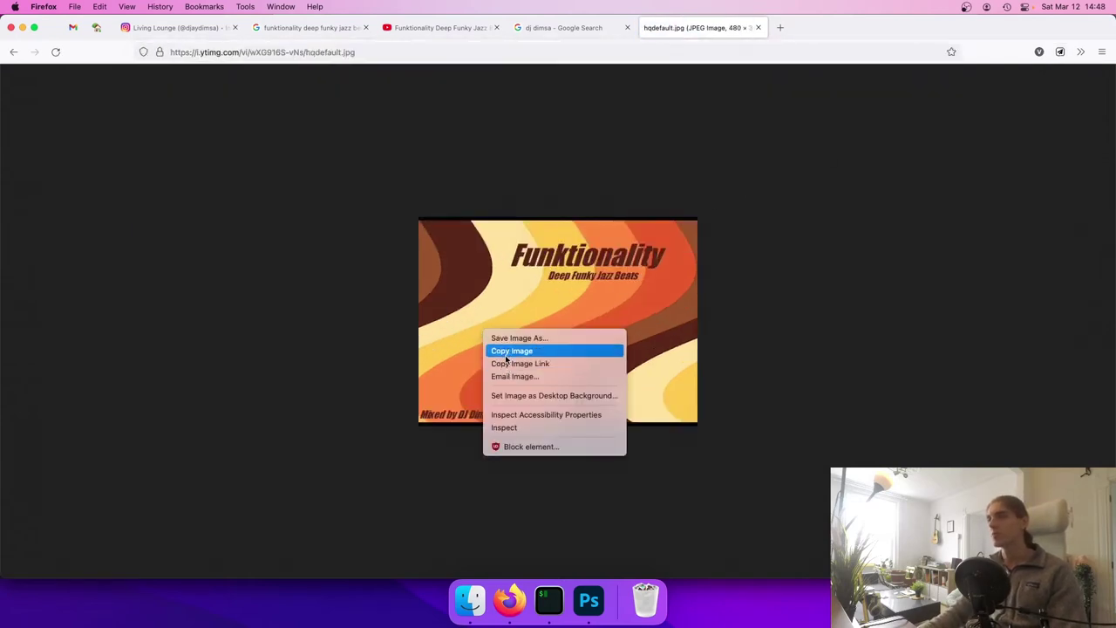
pyautogui.click(506, 352)
# Switch to Photoshop and create a new document from the recent custom 1920 x 1080 px, 72 ppi preset
pyautogui.click(589, 600)
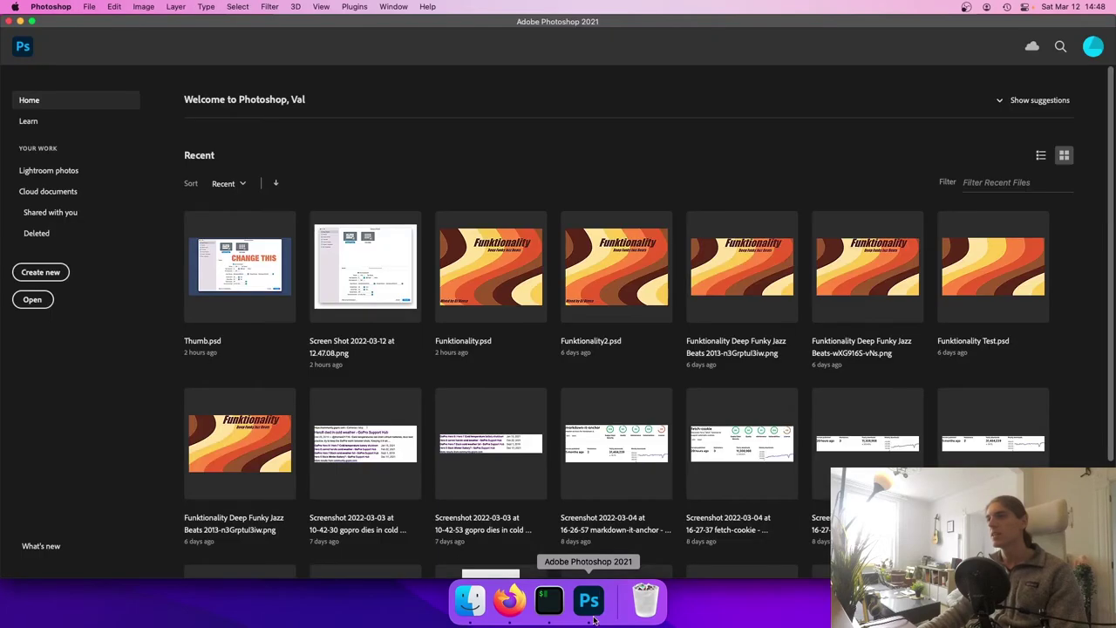
pyautogui.click(40, 276)
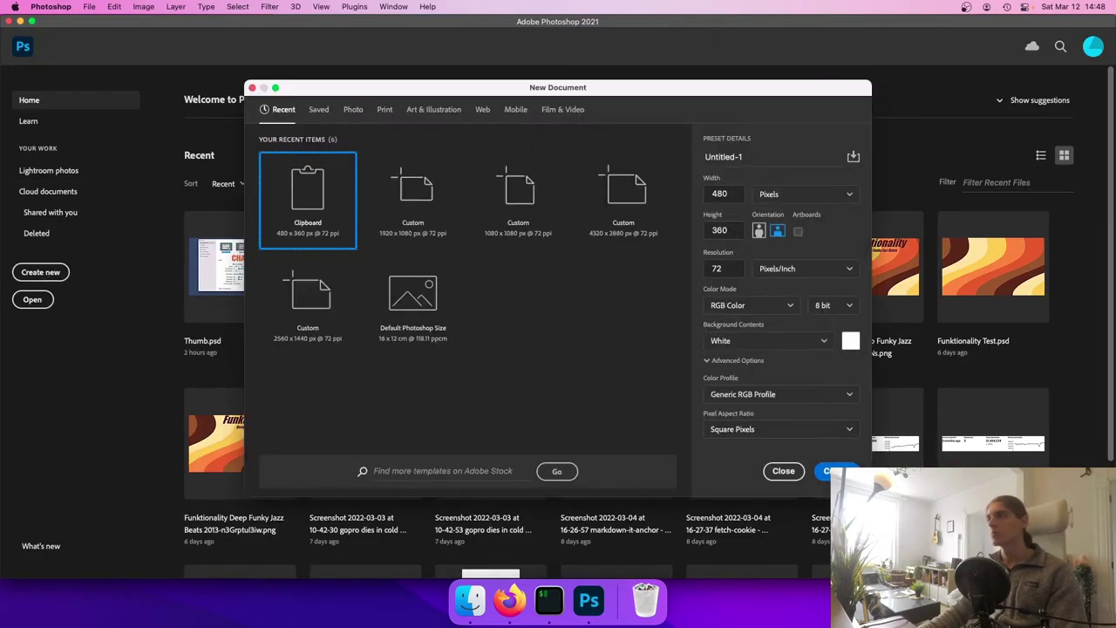
pyautogui.click(397, 214)
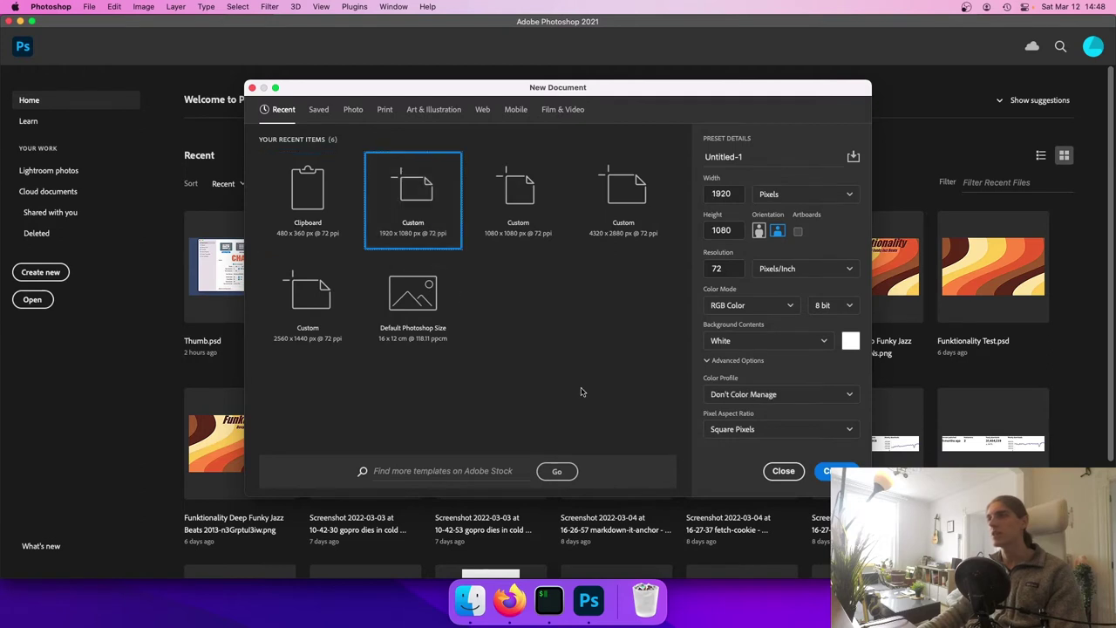
pyautogui.click(825, 474)
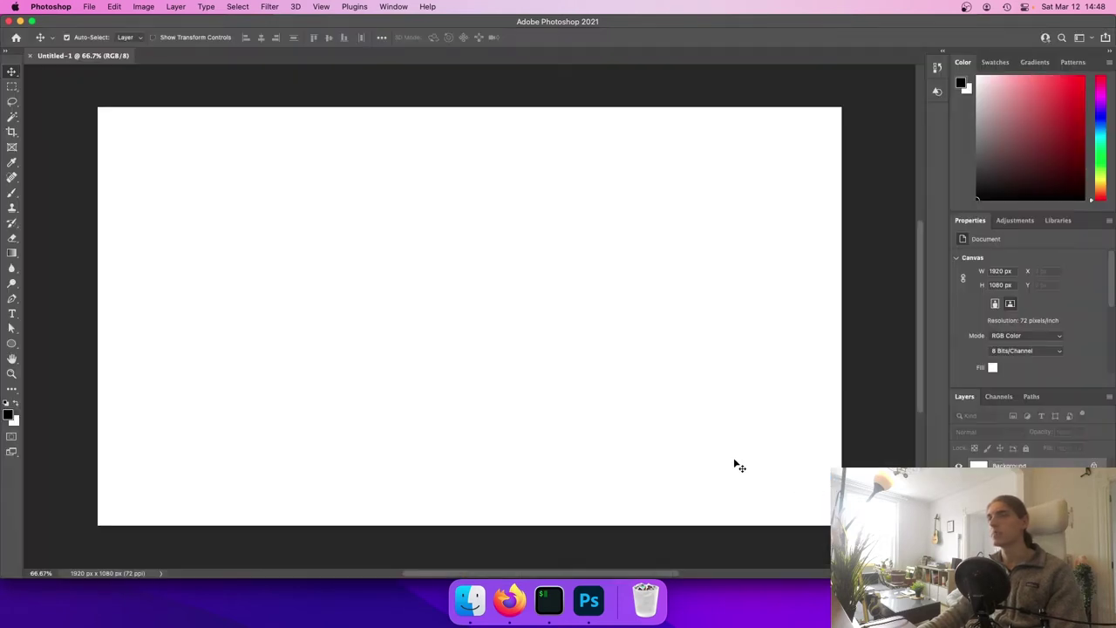
# Paste the copied Funktionality cover into the document and convert its layer to a smart object
pyautogui.press('super+v')
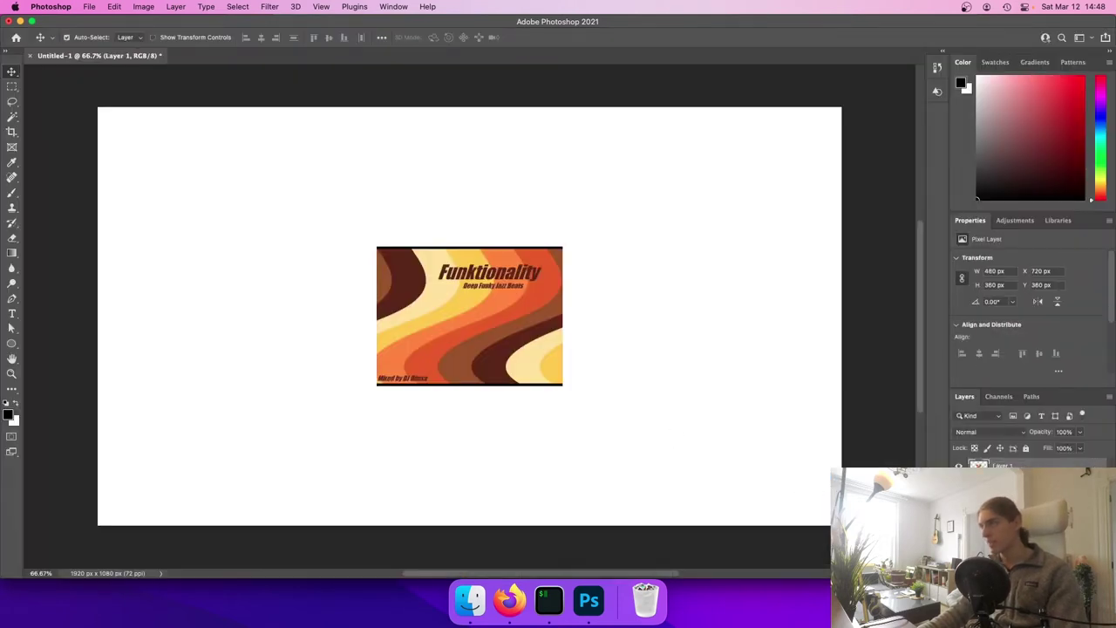
pyautogui.rightClick(1025, 466)
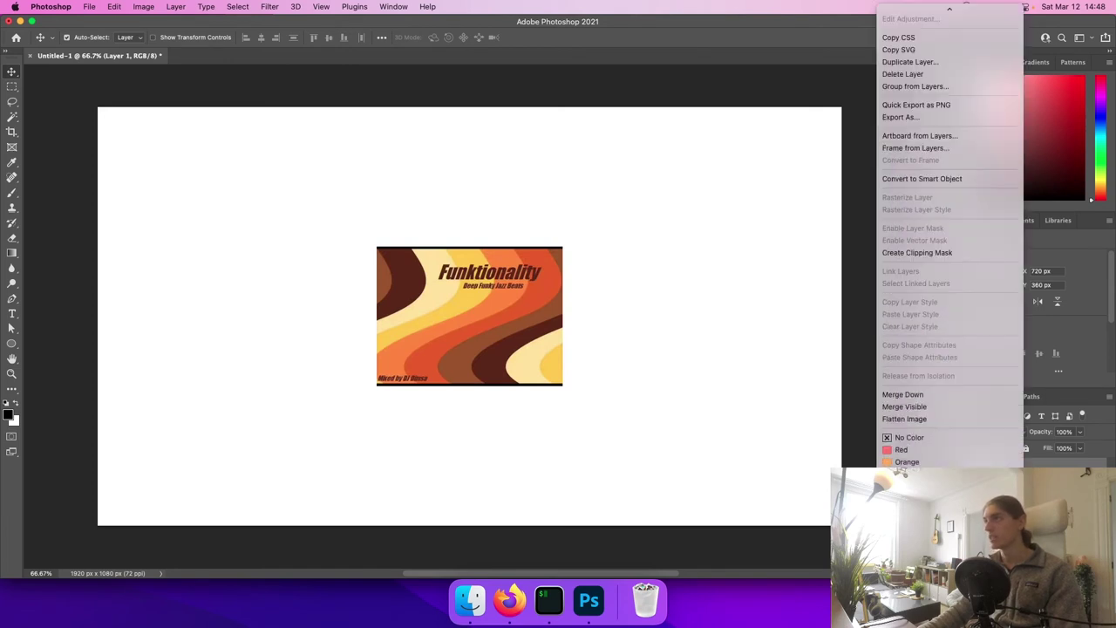
pyautogui.click(903, 179)
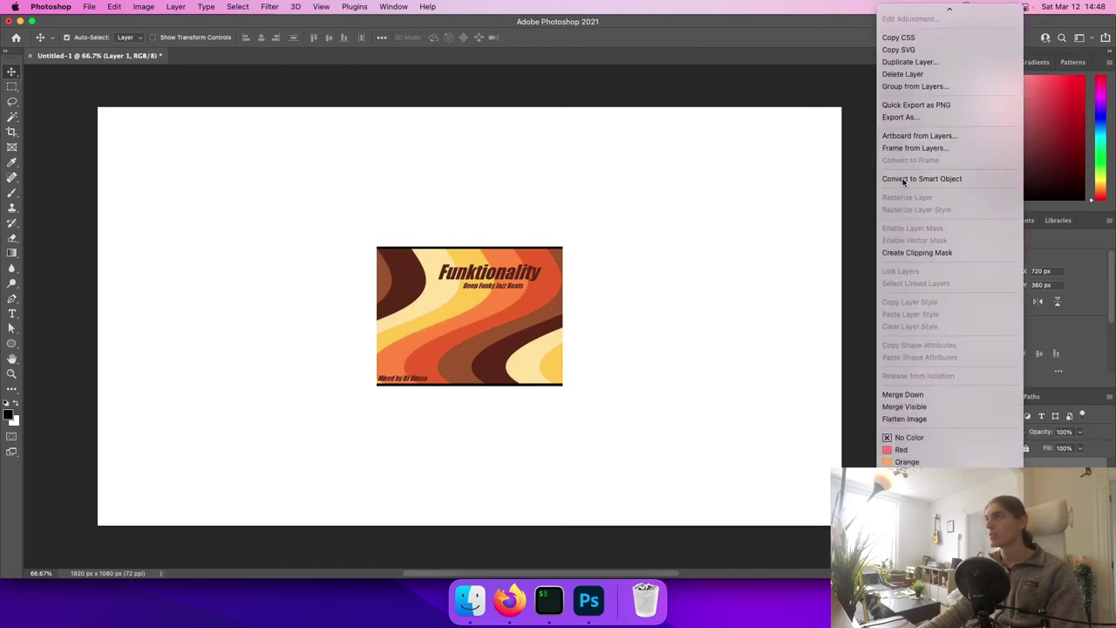
# Bring up the OBS window to check the recording status and minimize it again
pyautogui.click(967, 7)
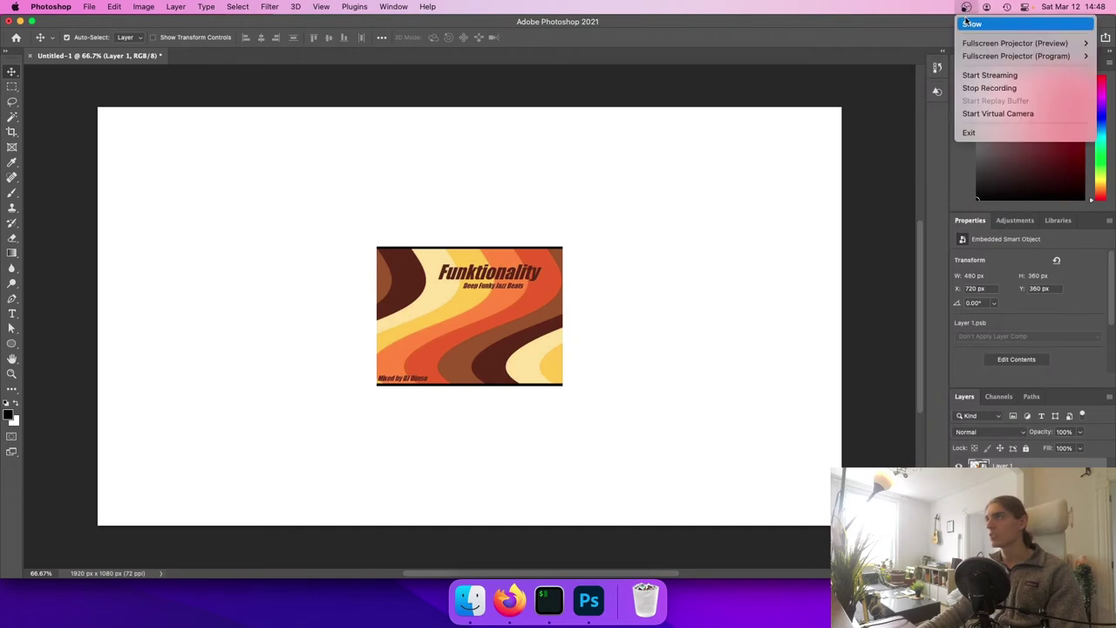
pyautogui.click(968, 24)
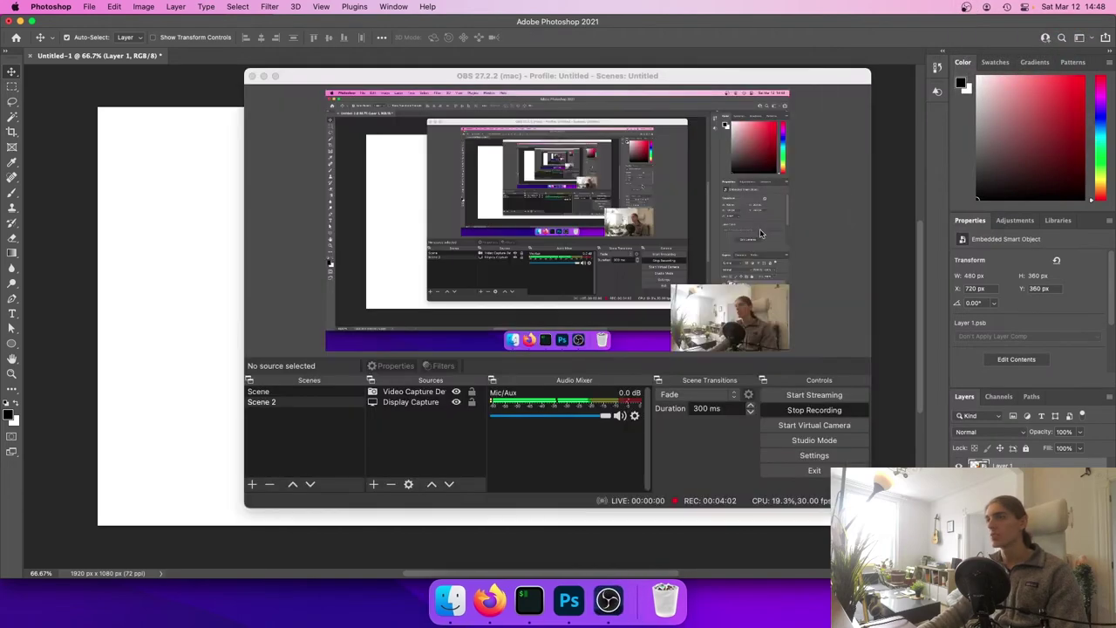
pyautogui.click(264, 76)
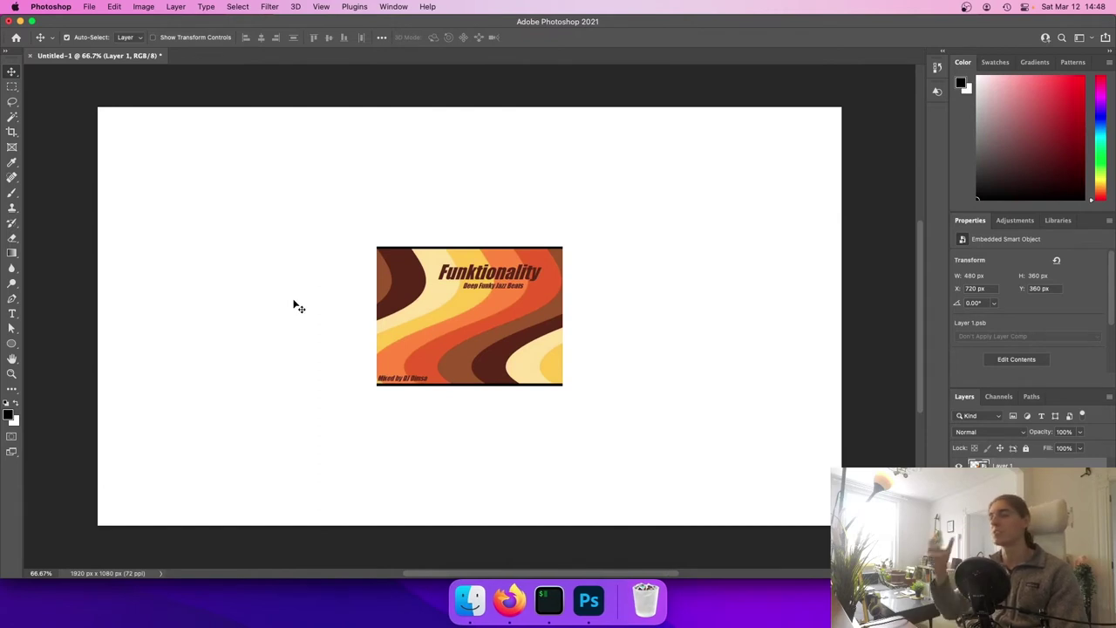
# Scale the cover layer proportionally from its center to 1440 × 1080 px, filling the full canvas height
pyautogui.click(299, 307)
pyautogui.click(1024, 466)
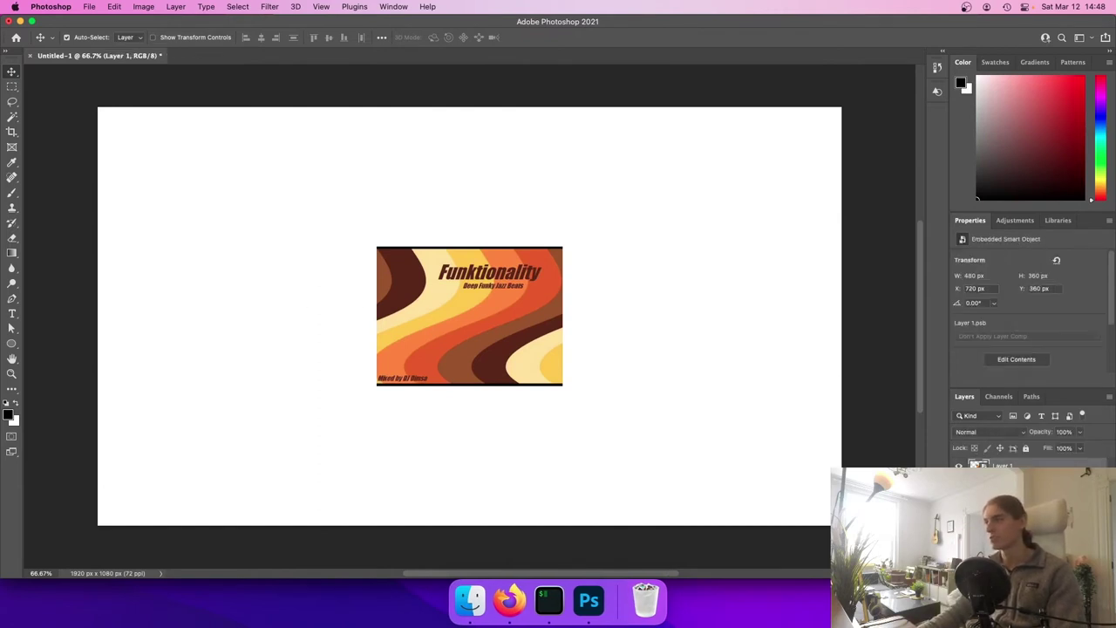
pyautogui.press('super+t')
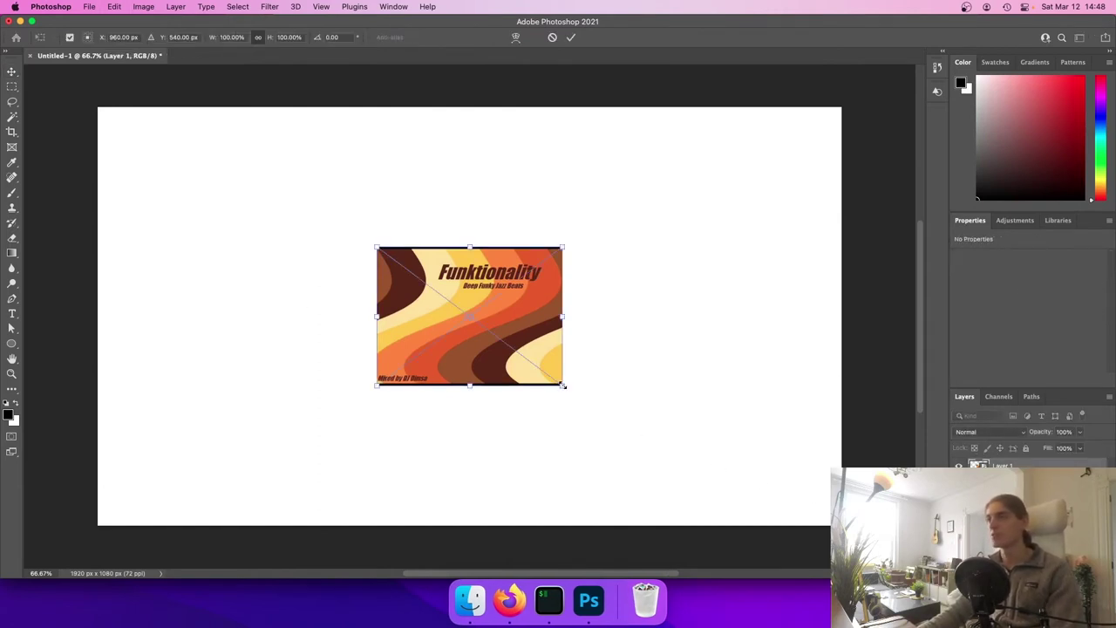
pyautogui.moveTo(561, 386); pyautogui.dragTo(784, 474)
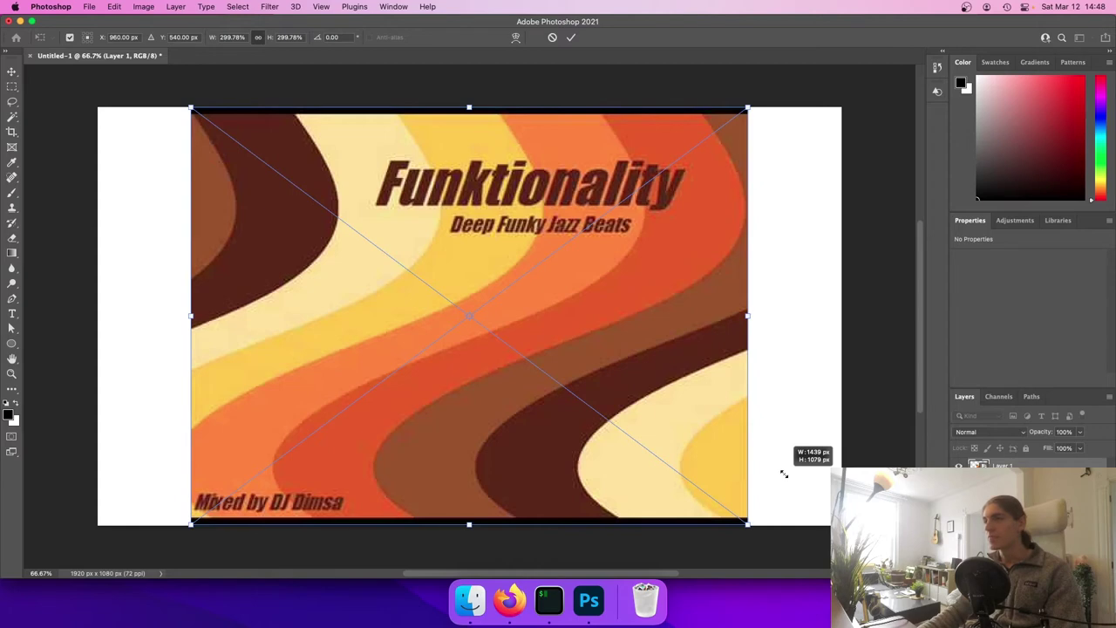
pyautogui.moveTo(785, 473); pyautogui.dragTo(783, 473)
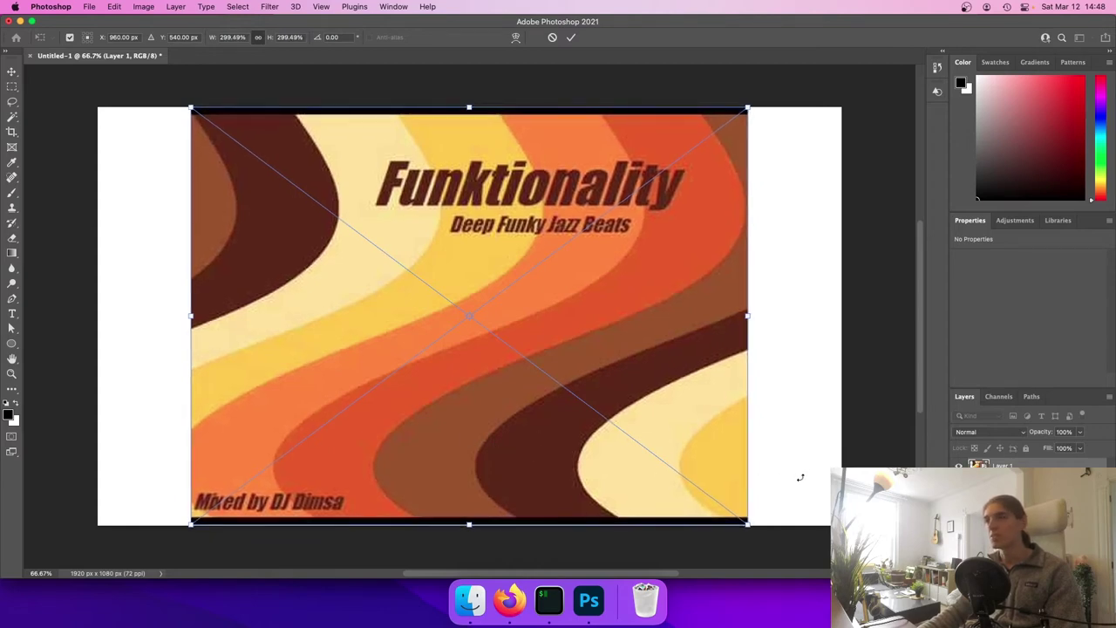
pyautogui.moveTo(748, 524); pyautogui.dragTo(747, 524)
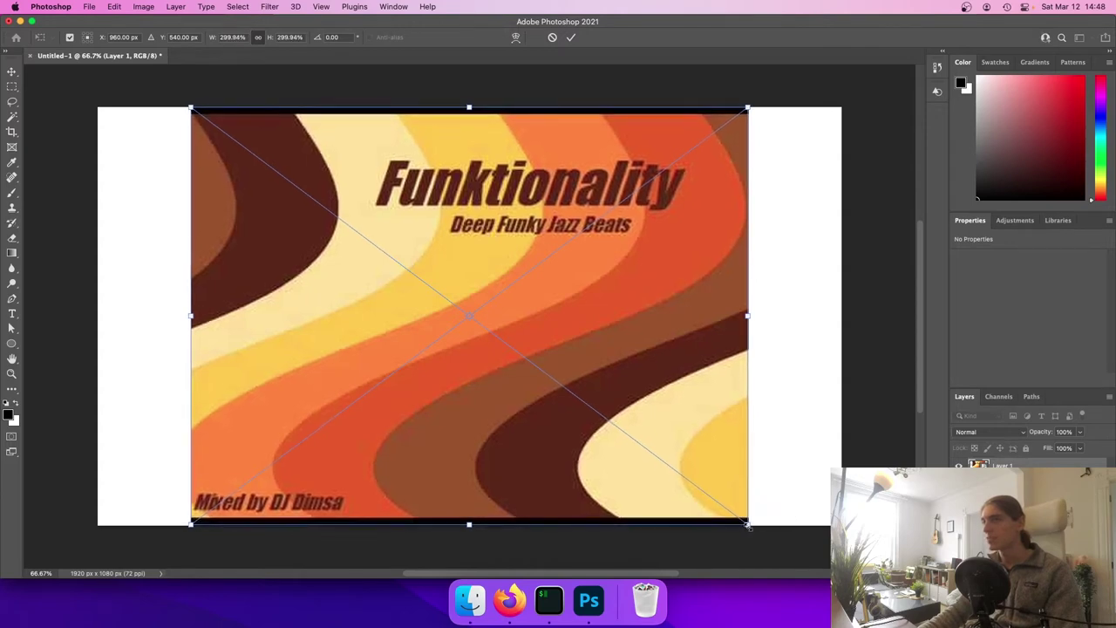
pyautogui.press('Return')
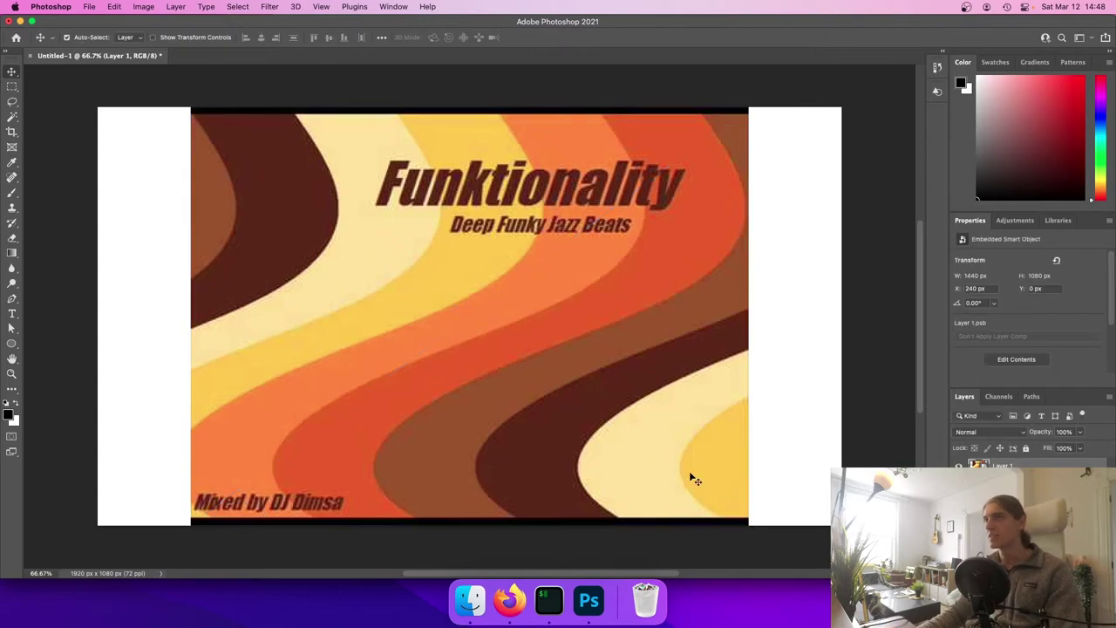
# Set the canvas width to 1440 pixels with a centered anchor to remove the white side areas
pyautogui.click(141, 7)
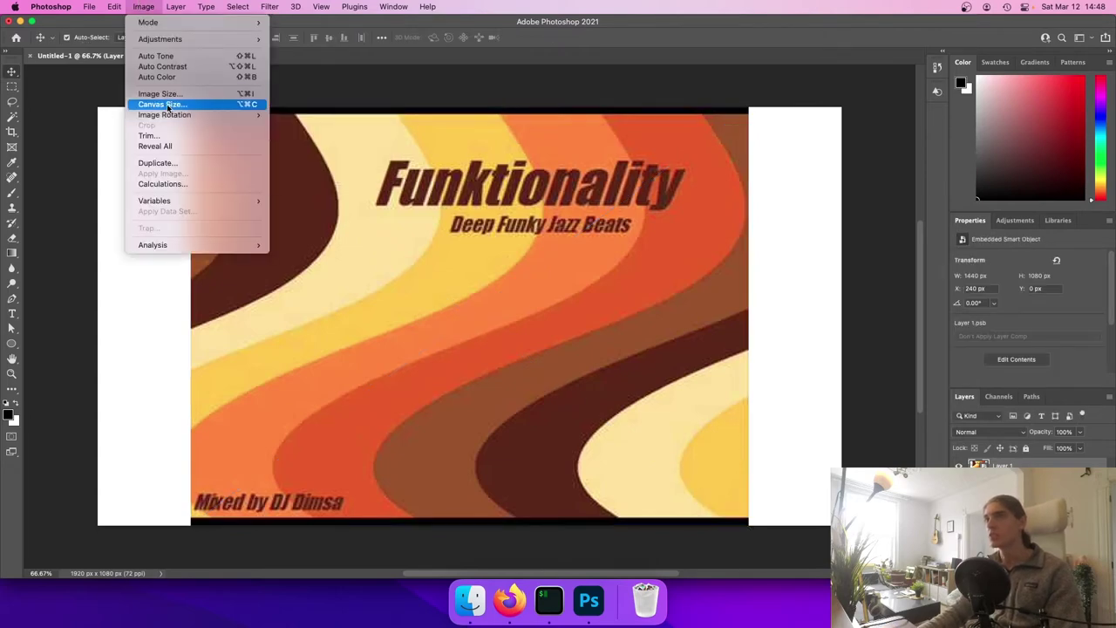
pyautogui.click(170, 103)
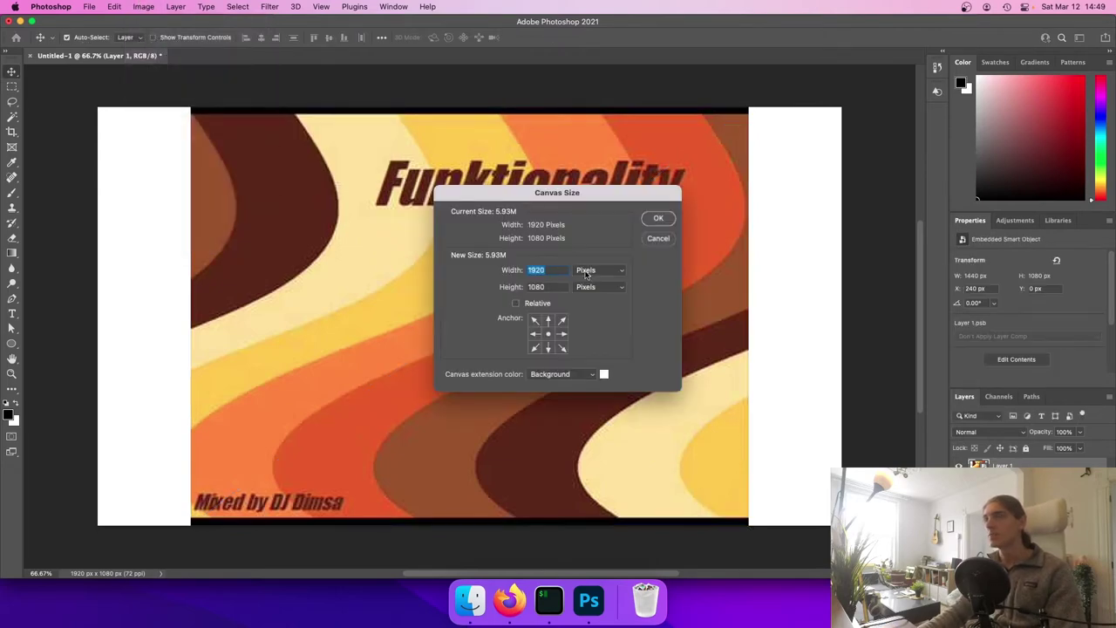
pyautogui.write('1440')
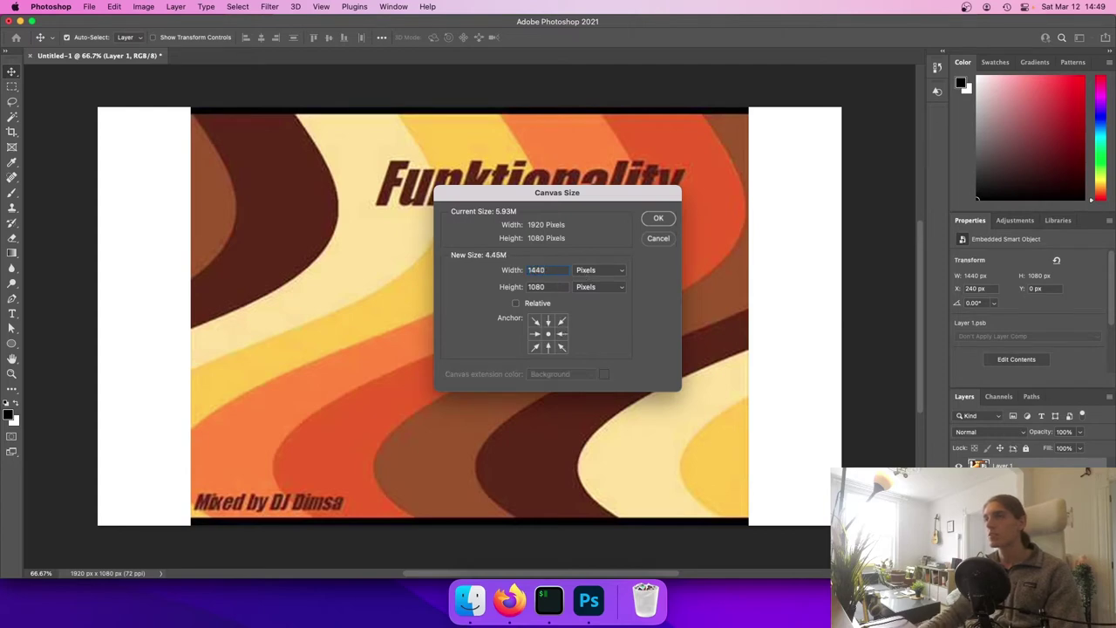
pyautogui.press('Return')
pyautogui.press('Return')
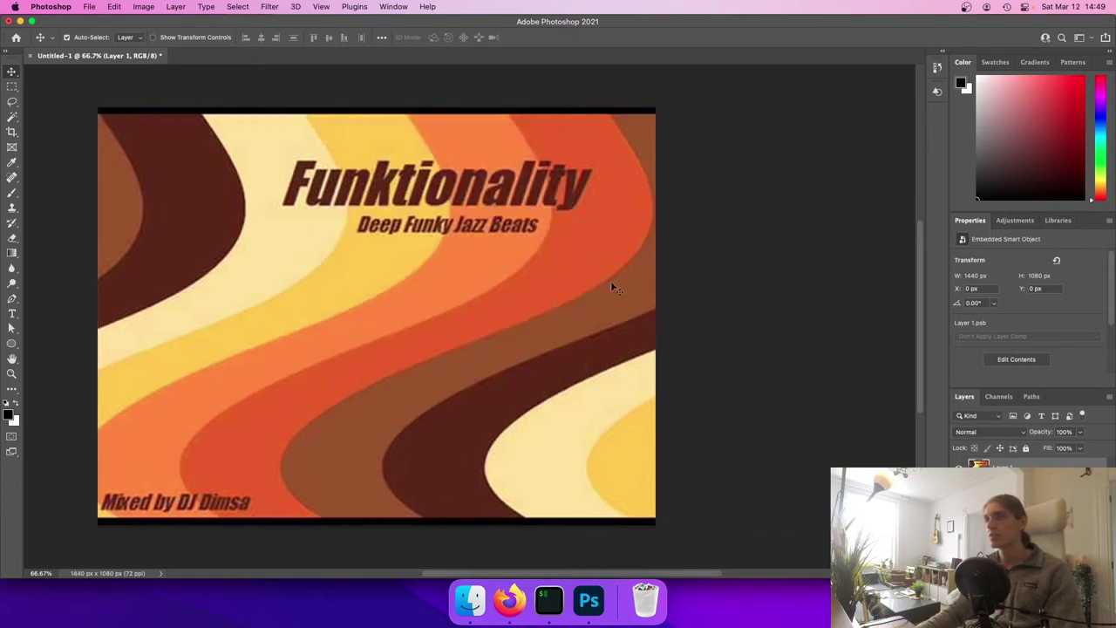
pyautogui.moveTo(105, 159)
pyautogui.mouseDown()
pyautogui.moveTo(127, 165)
pyautogui.moveTo(117, 166)
pyautogui.mouseUp()
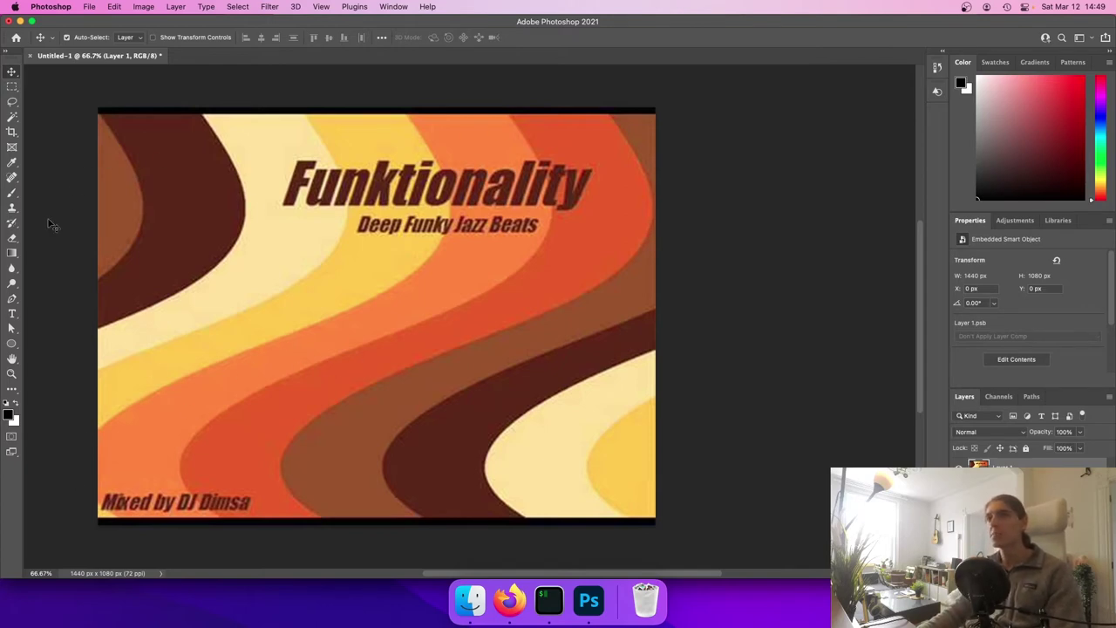
# Start a Pen tool path just below the cover's lower edge, with a curved first segment along the border between the red and brown stripes
pyautogui.click(10, 299)
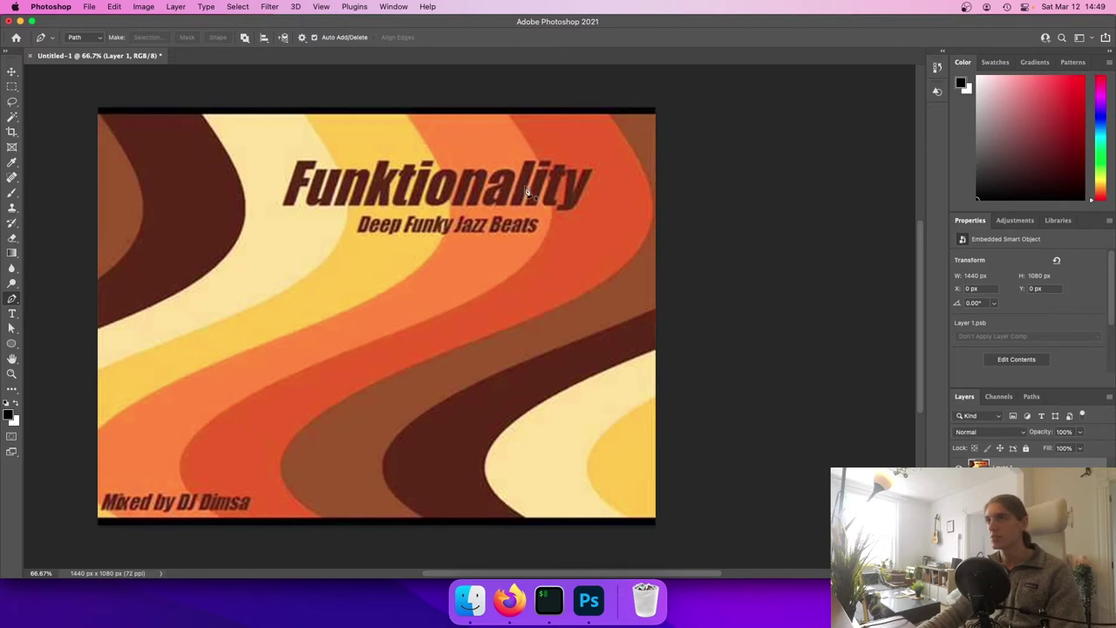
pyautogui.press('super+equal')
pyautogui.scroll(-5, 288, 523)
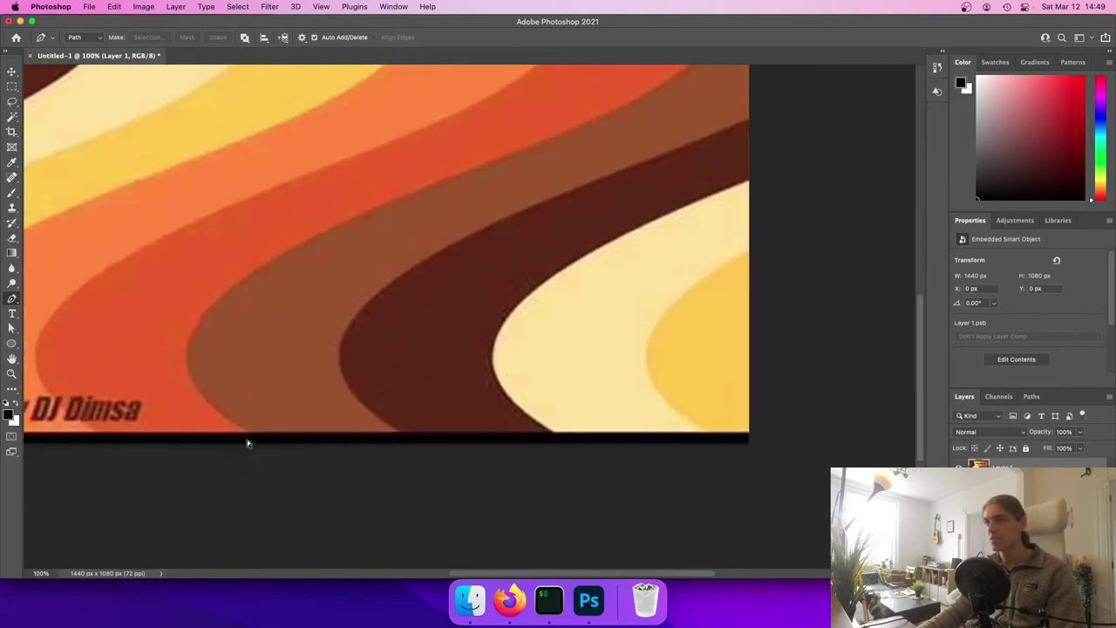
pyautogui.hscroll(-3, 244, 442)
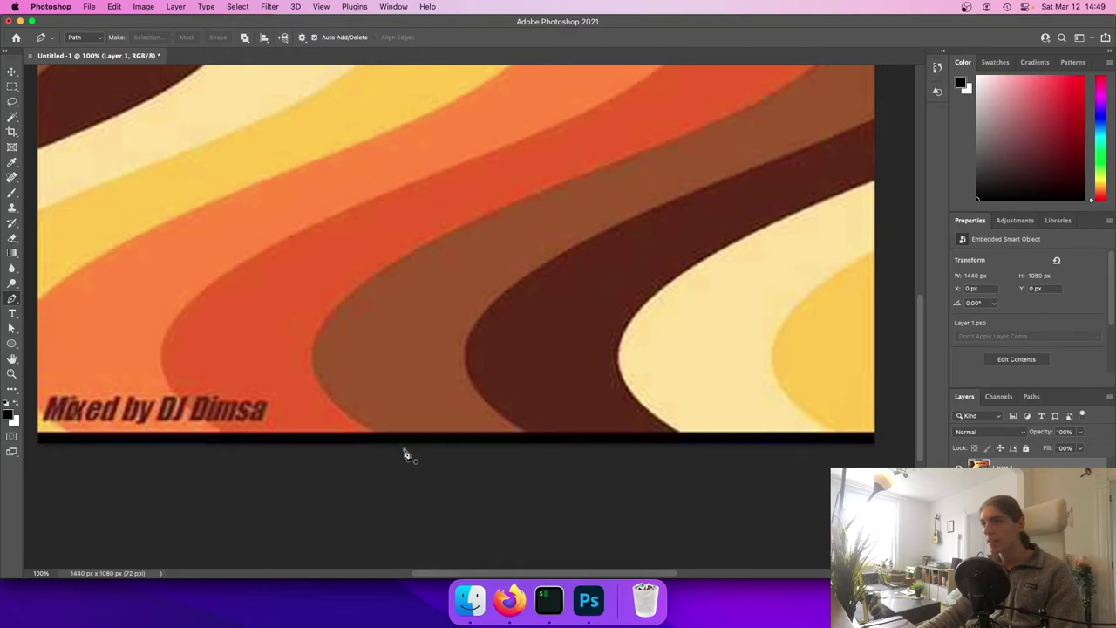
pyautogui.scroll(5, 462, 309)
pyautogui.press('super+minus')
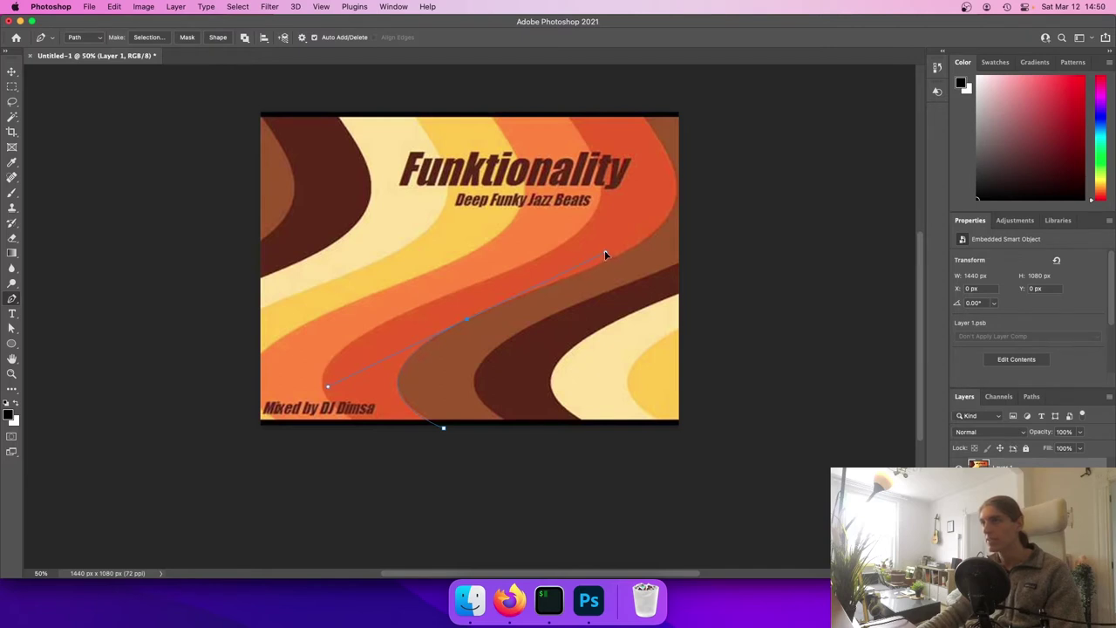
pyautogui.scroll(3, 426, 415)
pyautogui.scroll(-1, 433, 424)
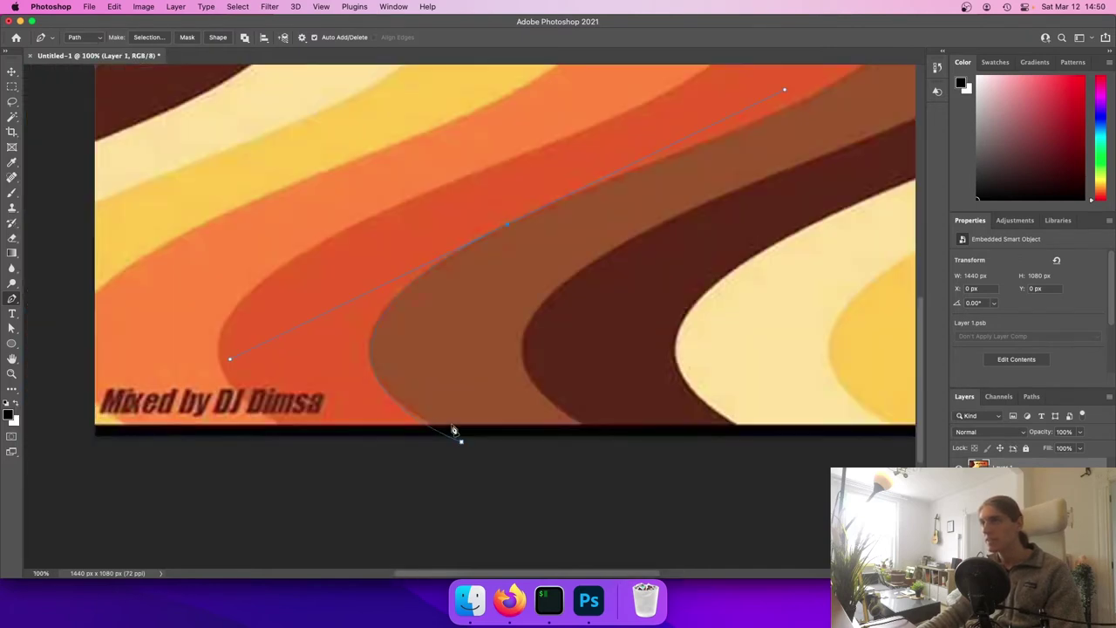
pyautogui.press('super+z')
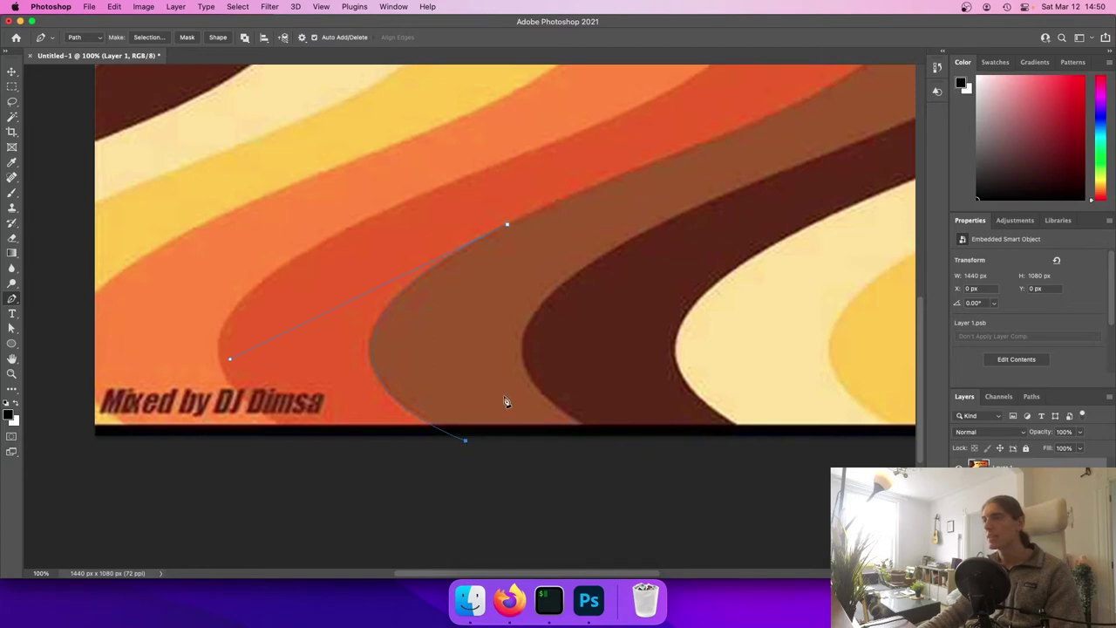
# Extend the path along the red-brown stripe border to a curved anchor just above the cover's upper edge
pyautogui.scroll(-2, 504, 397)
pyautogui.scroll(1, 560, 390)
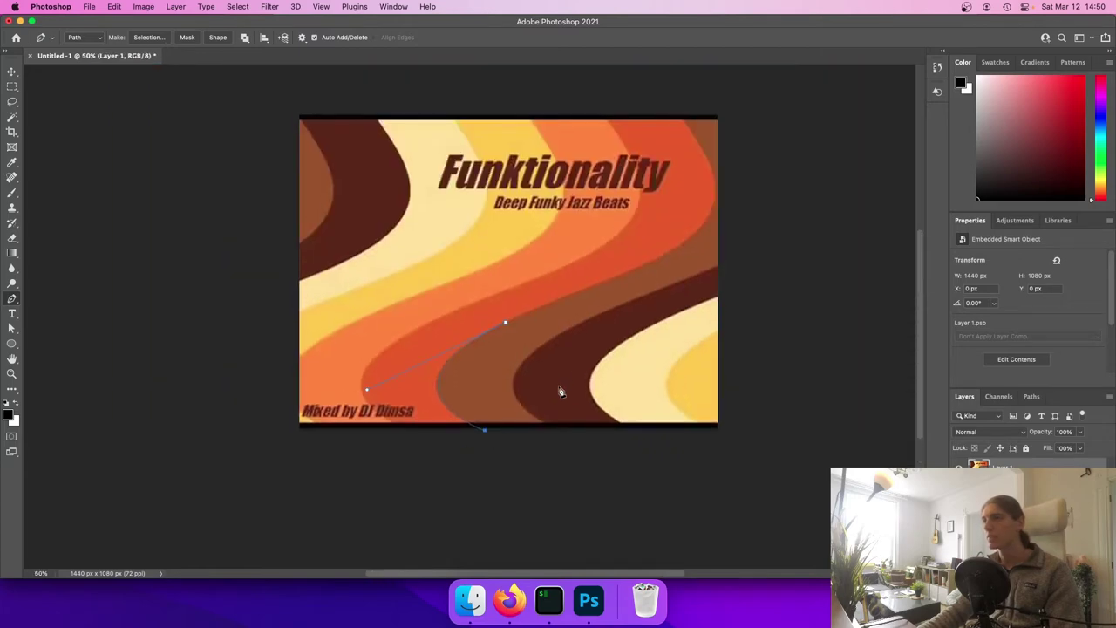
pyautogui.click(507, 325)
pyautogui.scroll(3, 649, 294)
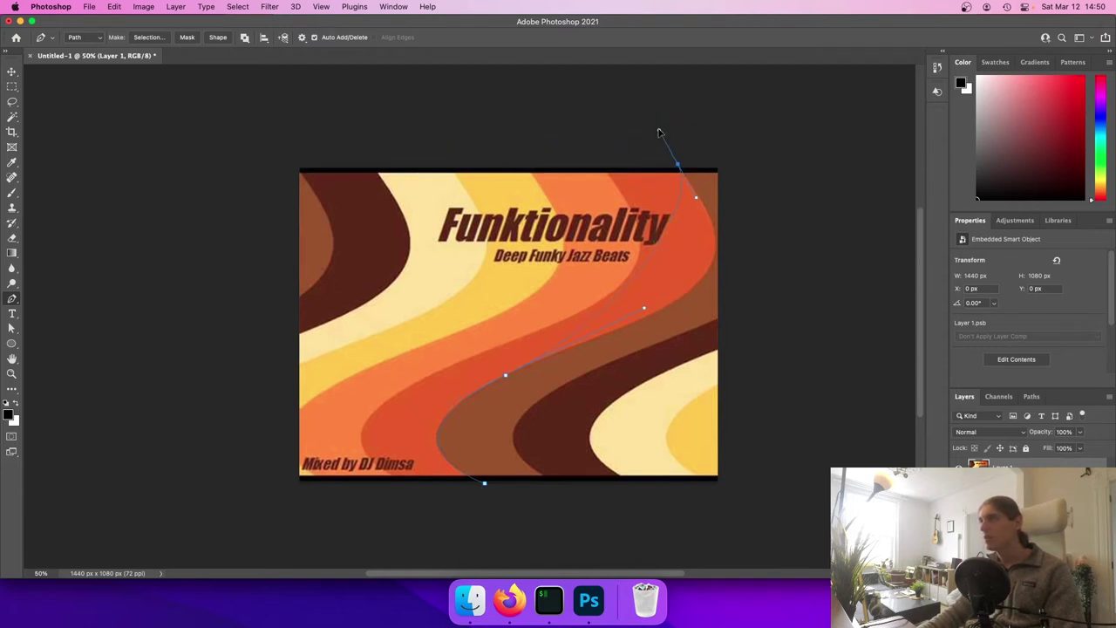
pyautogui.moveTo(659, 133); pyautogui.dragTo(569, 188)
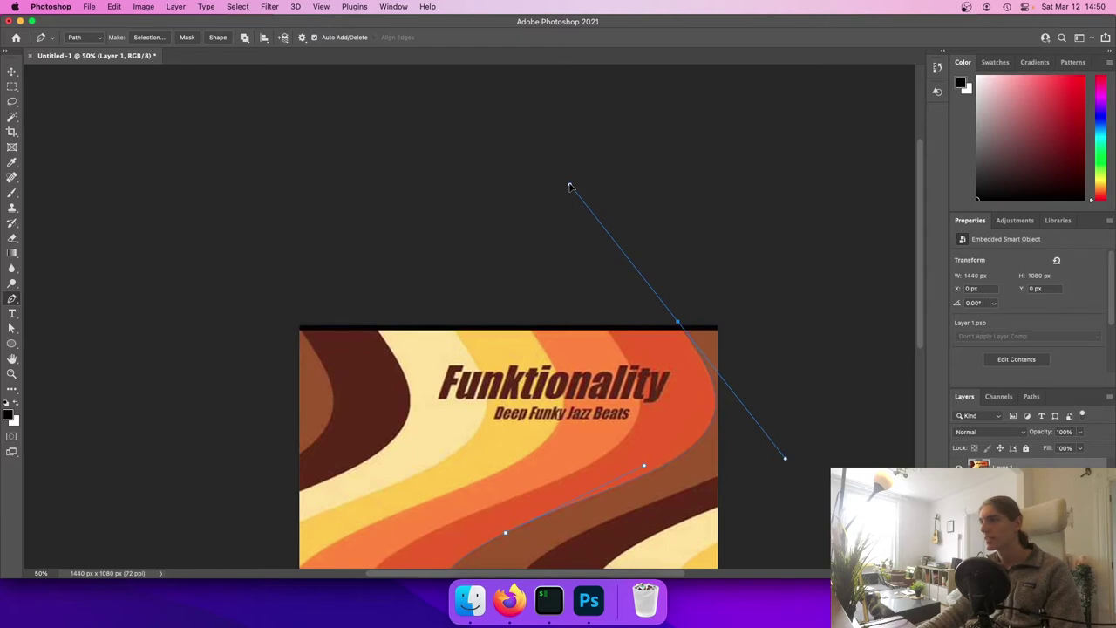
pyautogui.moveTo(571, 188); pyautogui.dragTo(570, 185)
# Fine-tune the upper anchor's position and direction handle so the curve follows the red-brown stripe border closely
pyautogui.scroll(4, 575, 513)
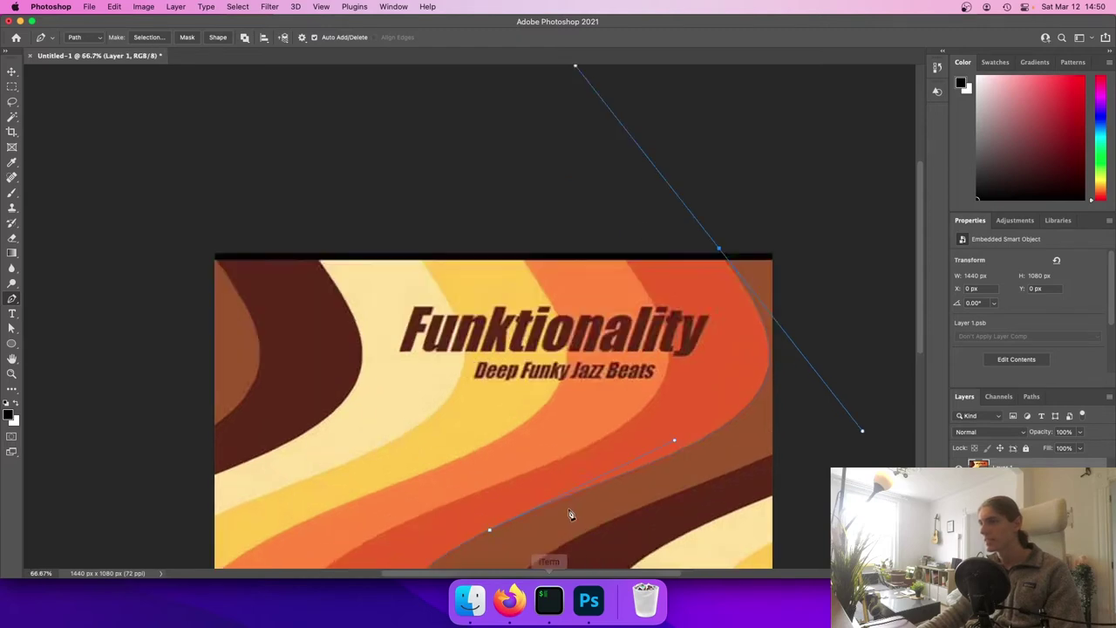
pyautogui.scroll(-2, 578, 513)
pyautogui.hscroll(2, 732, 436)
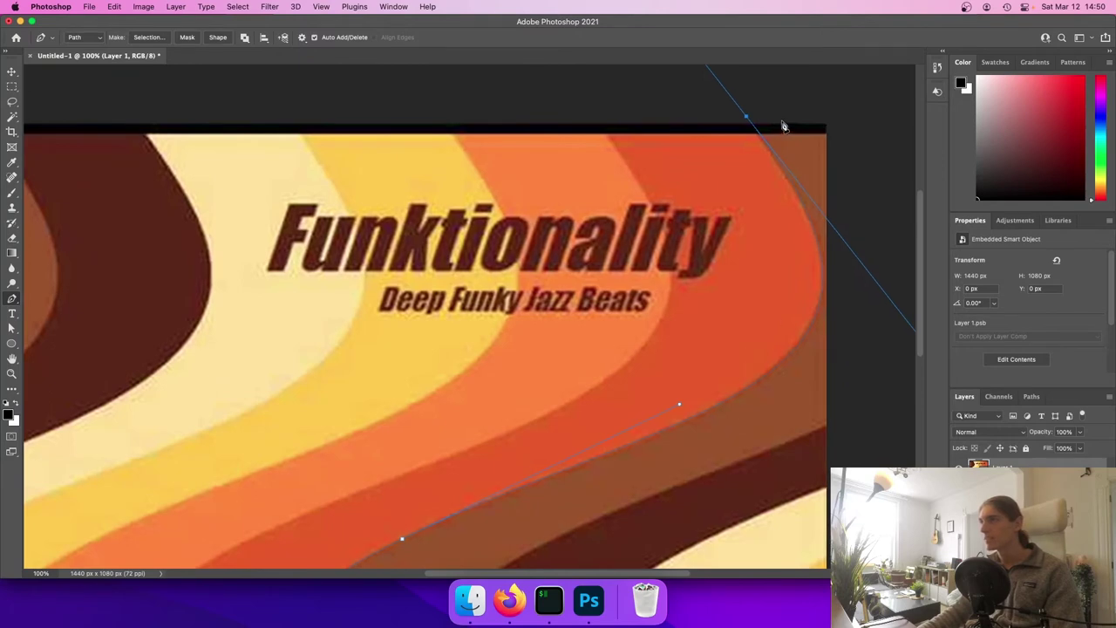
pyautogui.scroll(4, 792, 144)
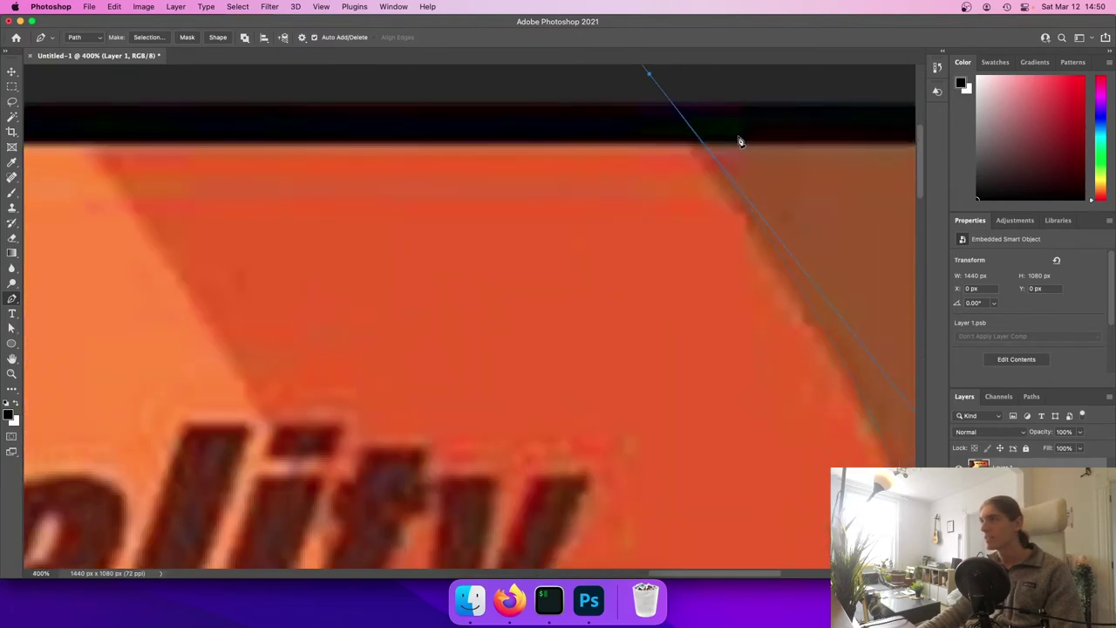
pyautogui.scroll(3, 650, 136)
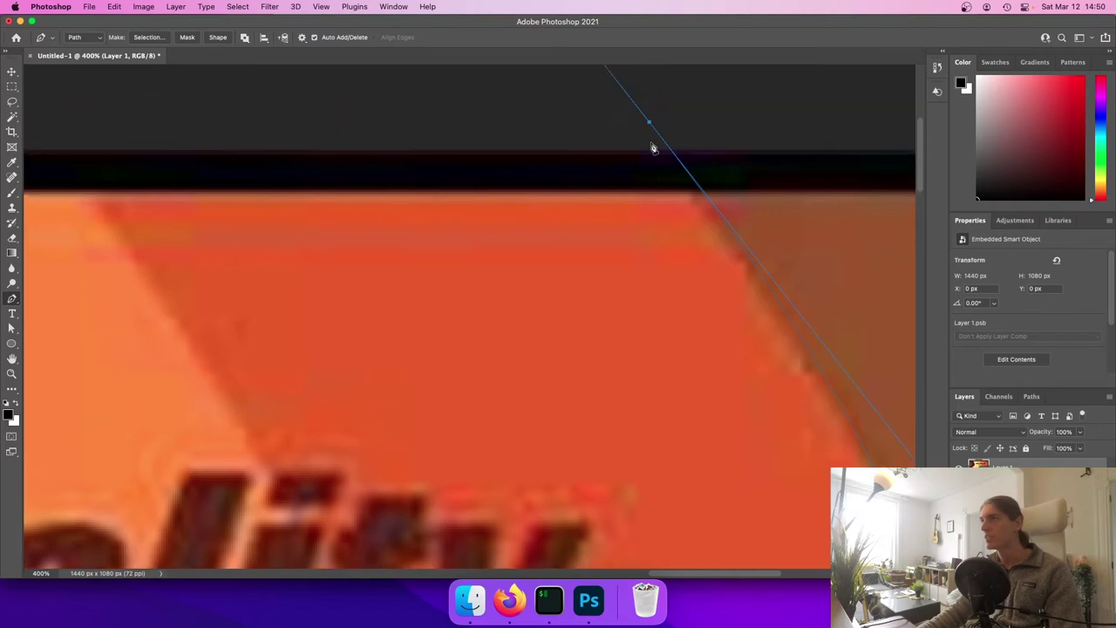
pyautogui.moveTo(649, 158); pyautogui.dragTo(640, 158)
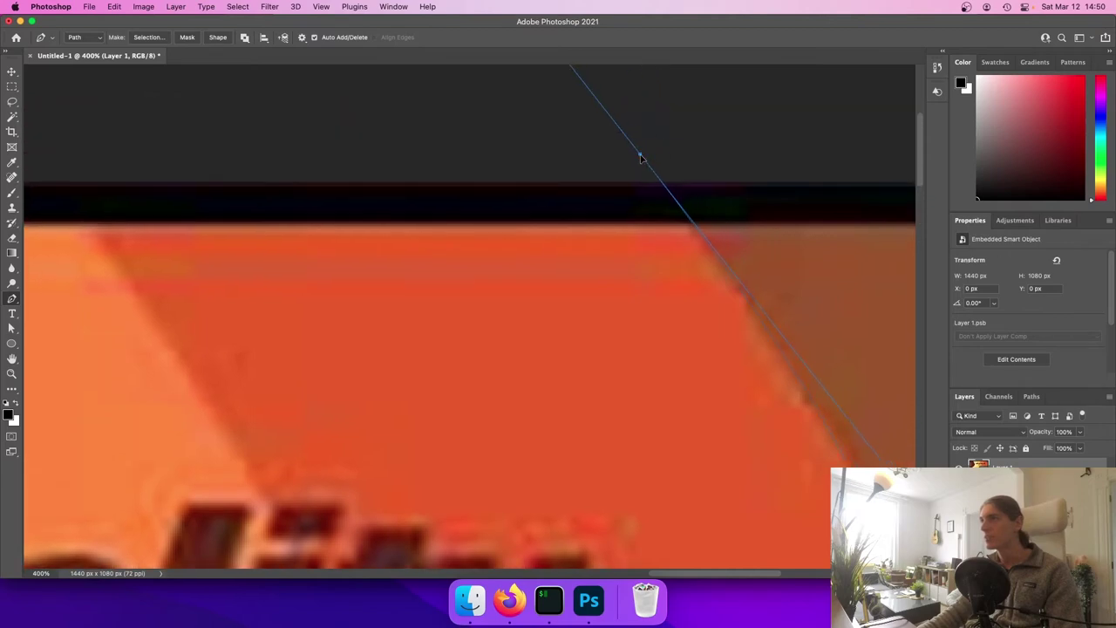
pyautogui.scroll(-5, 640, 157)
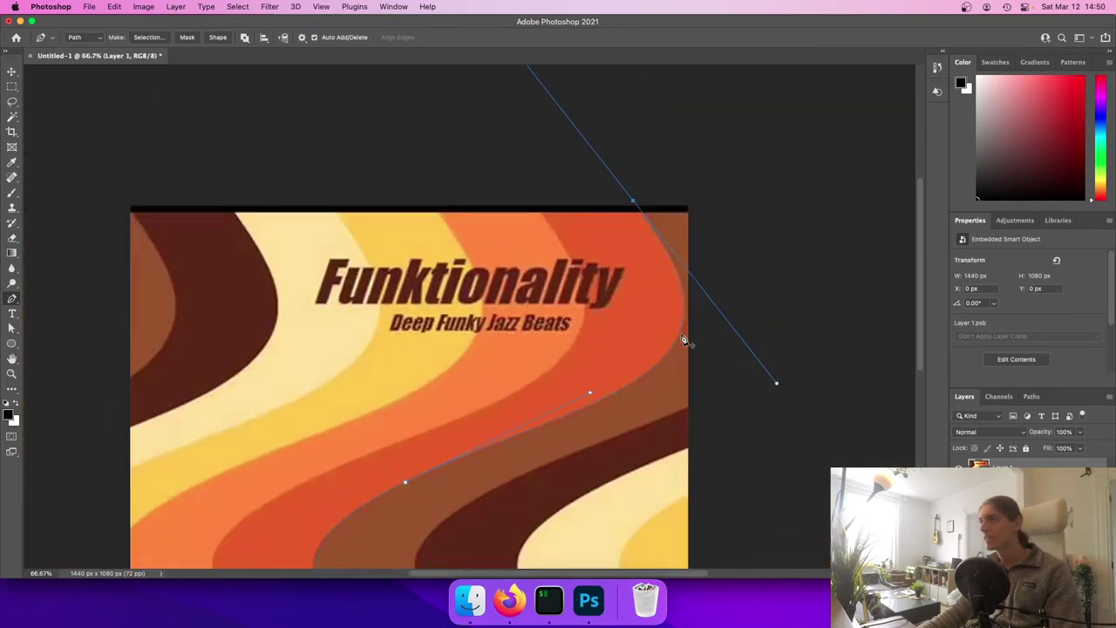
pyautogui.scroll(2, 773, 389)
pyautogui.hscroll(2, 685, 349)
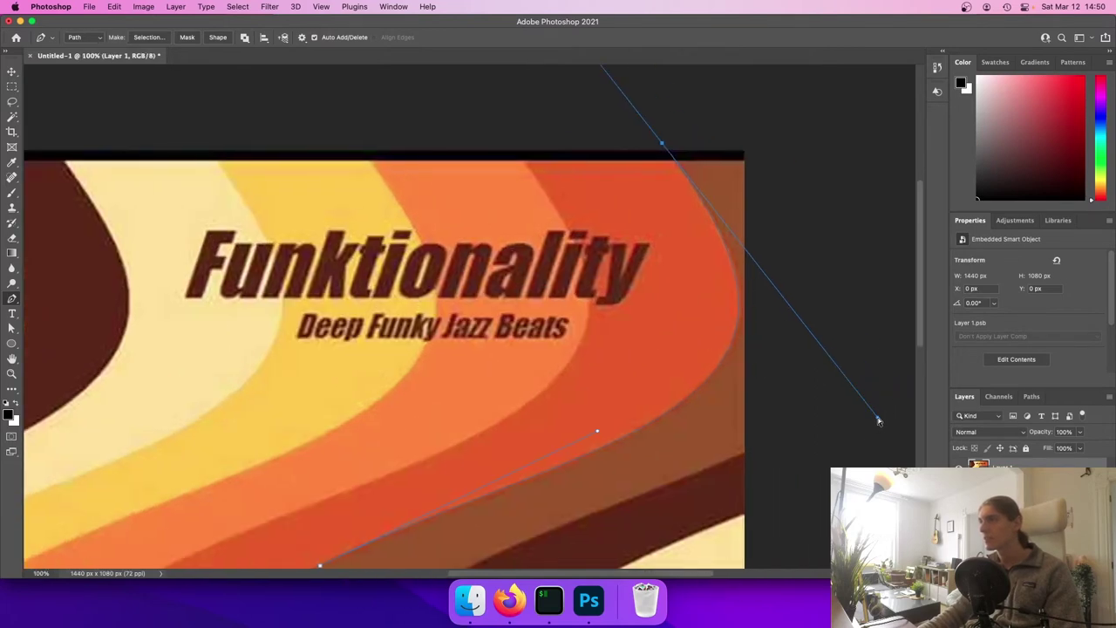
pyautogui.moveTo(878, 421); pyautogui.dragTo(883, 422)
pyautogui.scroll(-2, 825, 423)
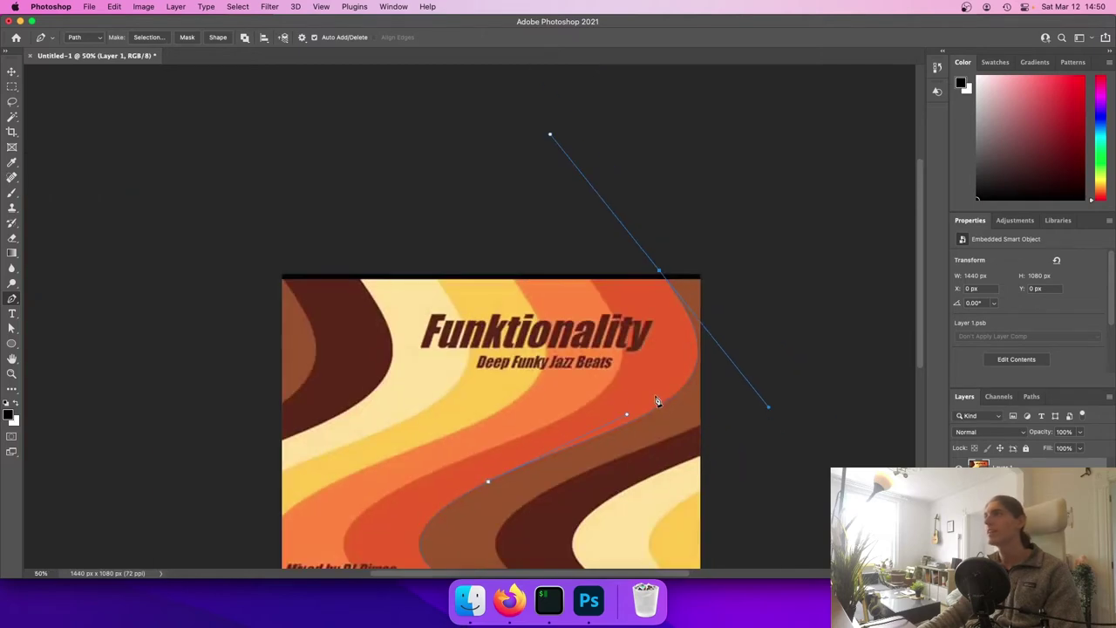
# Close the path with segments running outside the canvas around the brown side of the cover, back to the starting anchor below the lower edge
pyautogui.scroll(-1, 597, 405)
pyautogui.click(774, 271)
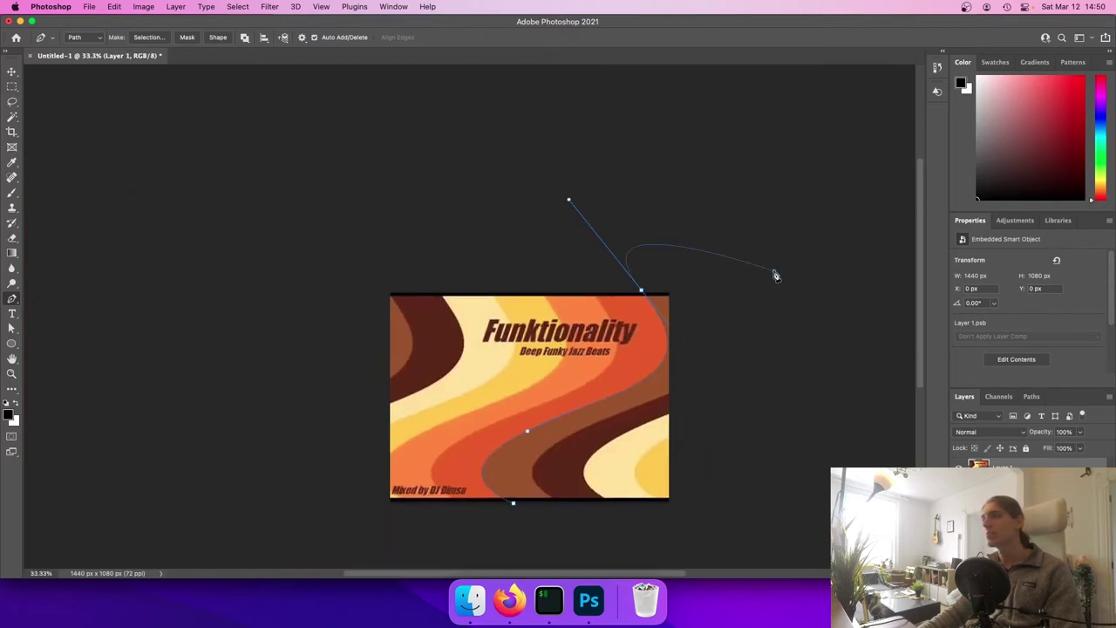
pyautogui.click(881, 298)
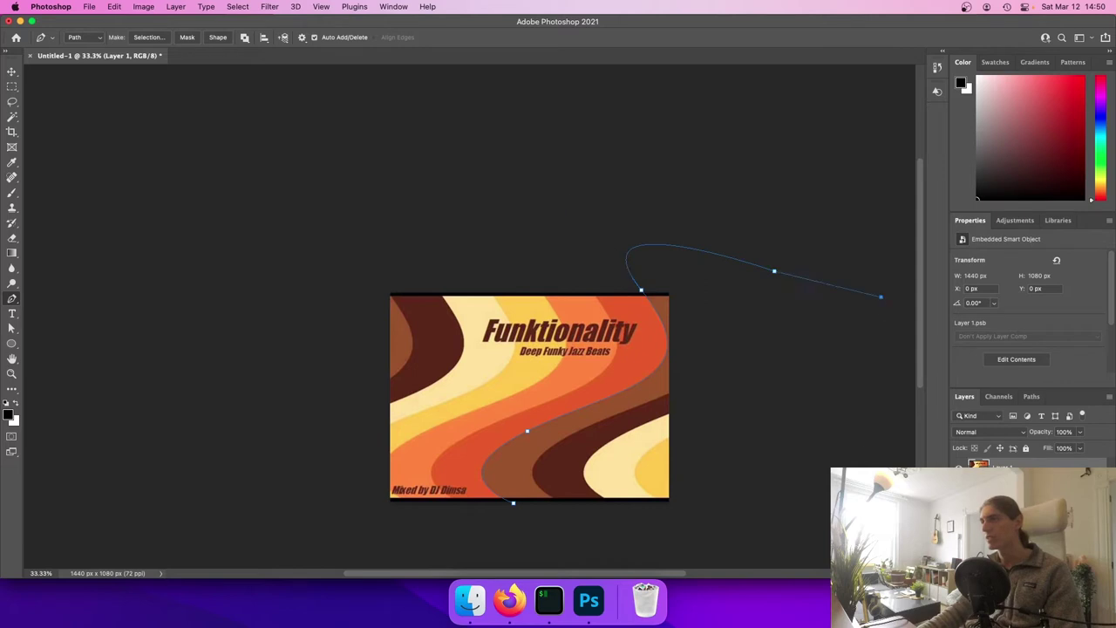
pyautogui.click(852, 523)
pyautogui.click(708, 546)
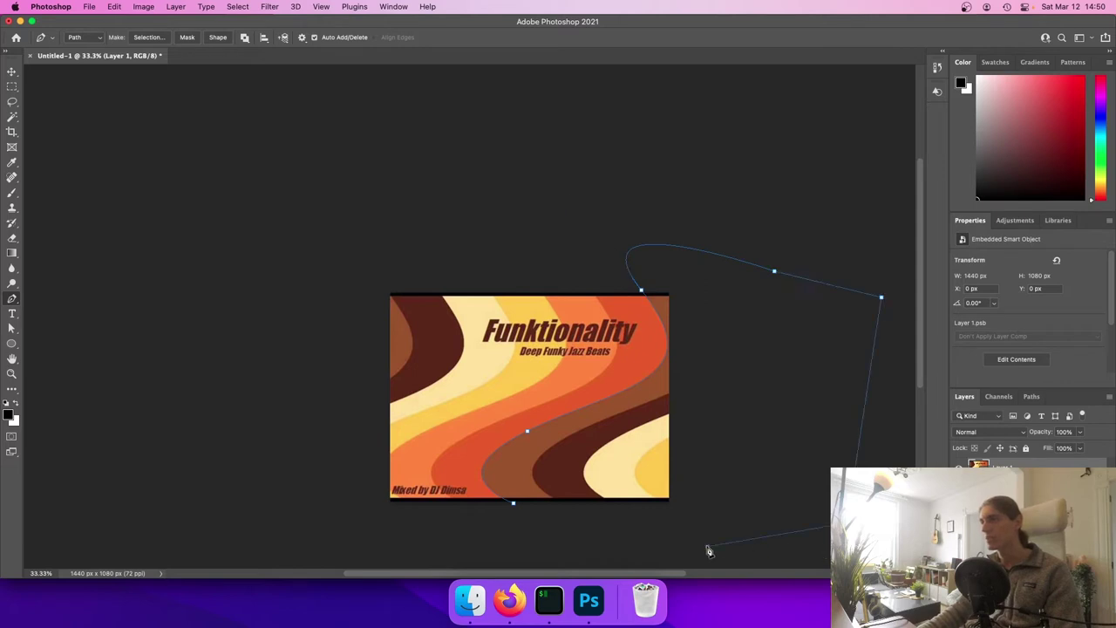
pyautogui.click(515, 505)
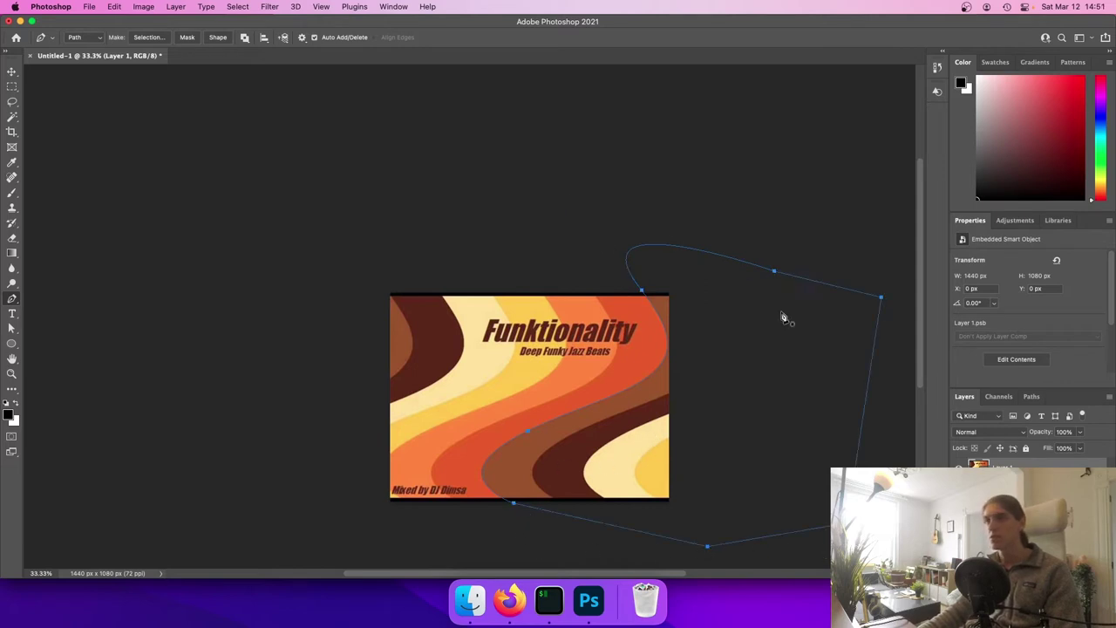
pyautogui.click(681, 542)
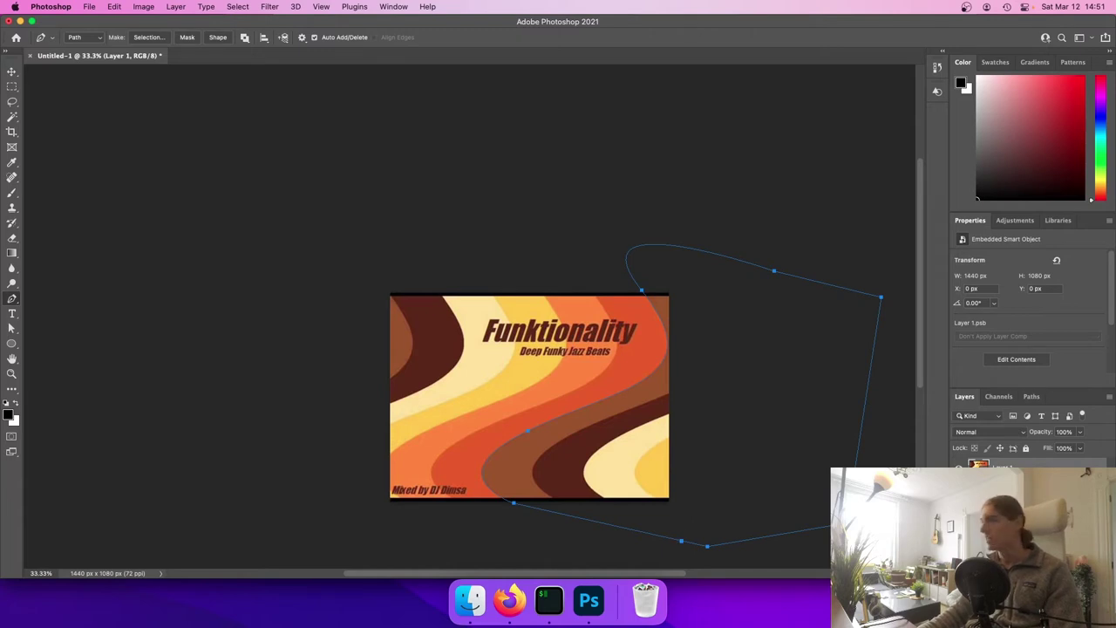
# Add a Solid Color fill layer masked by the closed path, using the brown 945426 sampled from the cover's upper-left stripe
pyautogui.click(1033, 571)
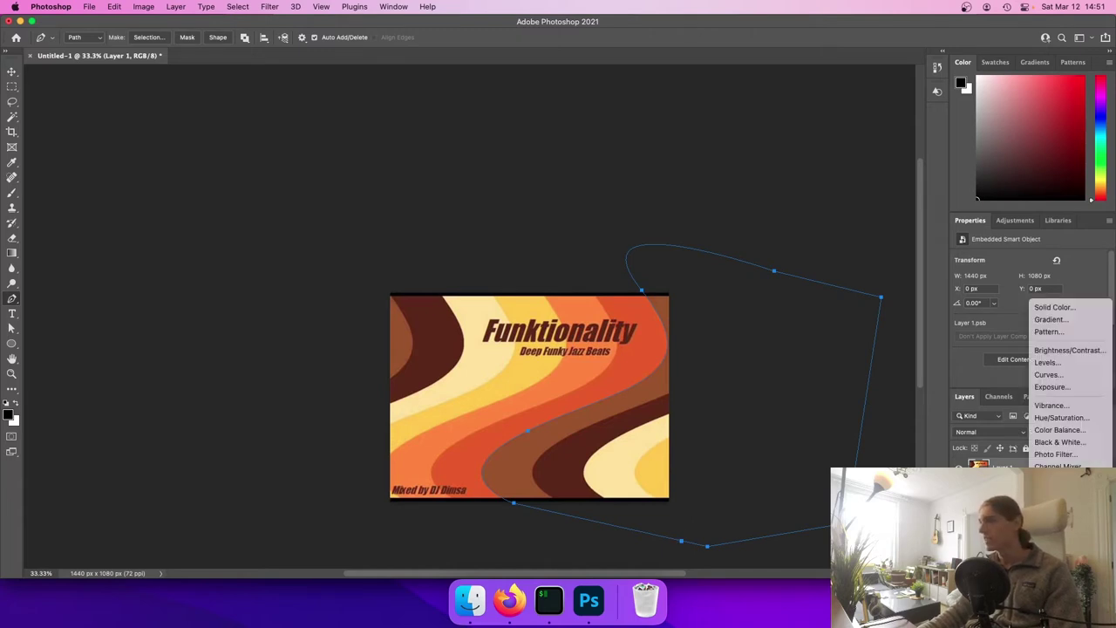
pyautogui.click(1044, 311)
pyautogui.click(404, 337)
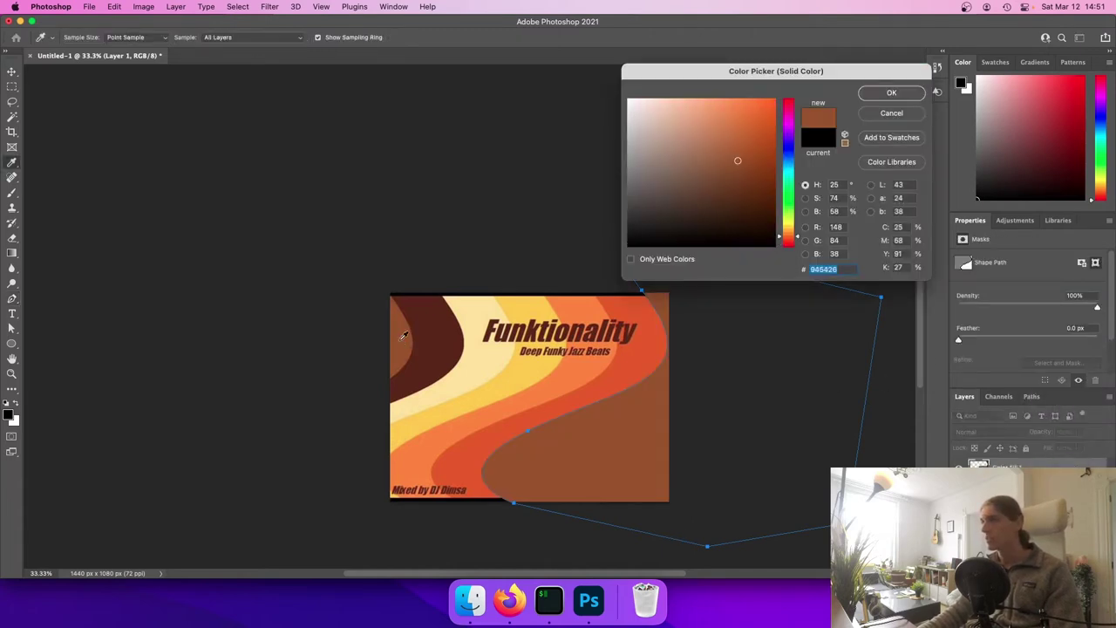
pyautogui.click(899, 93)
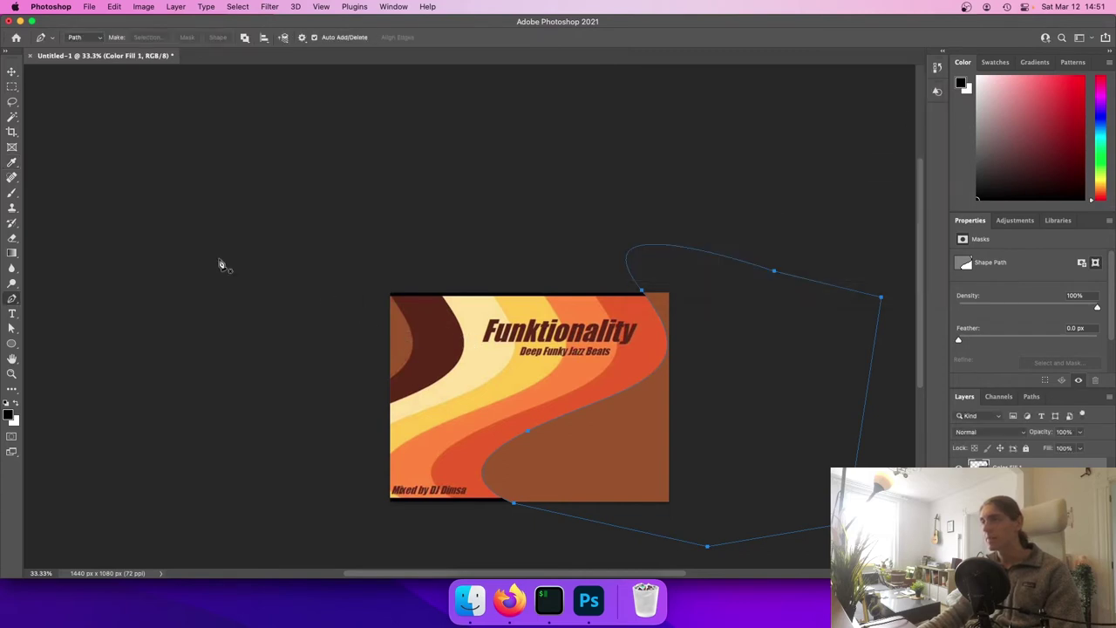
# Duplicate the brown fill shape with the Move tool, shifting it sideways onto the border between the red and orange stripes, and undo the extra shift
pyautogui.click(12, 72)
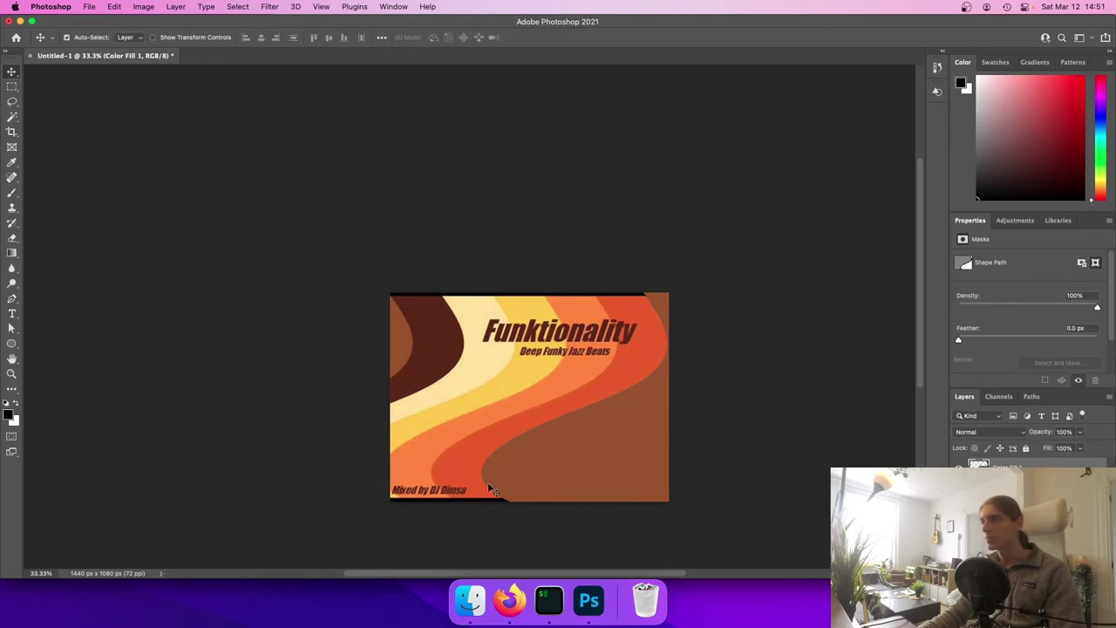
pyautogui.scroll(3, 488, 483)
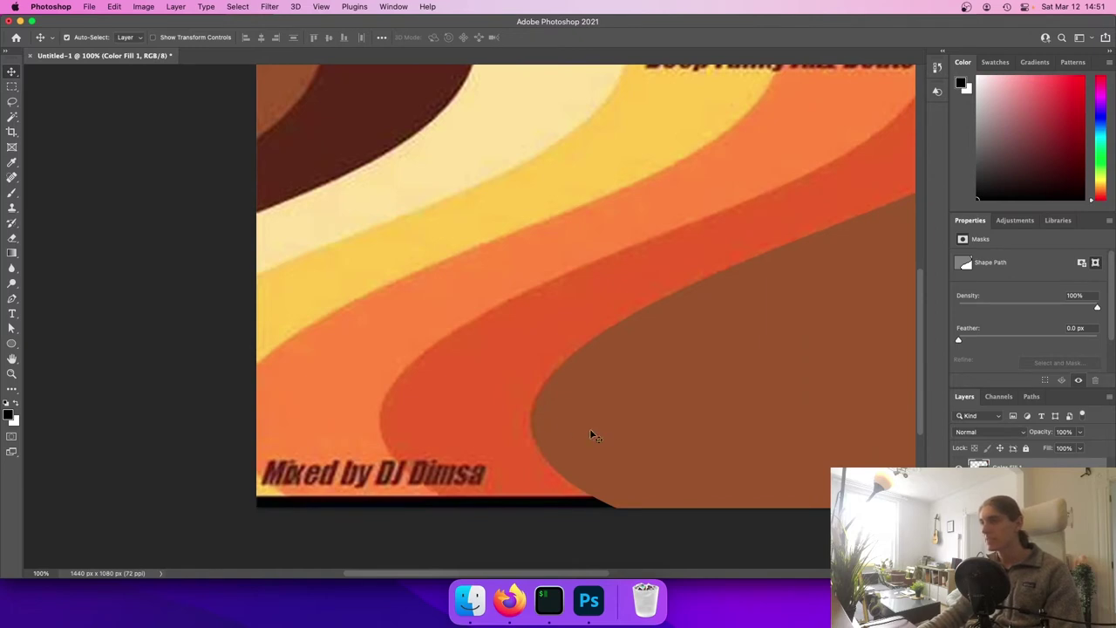
pyautogui.moveTo(594, 436); pyautogui.dragTo(443, 401)
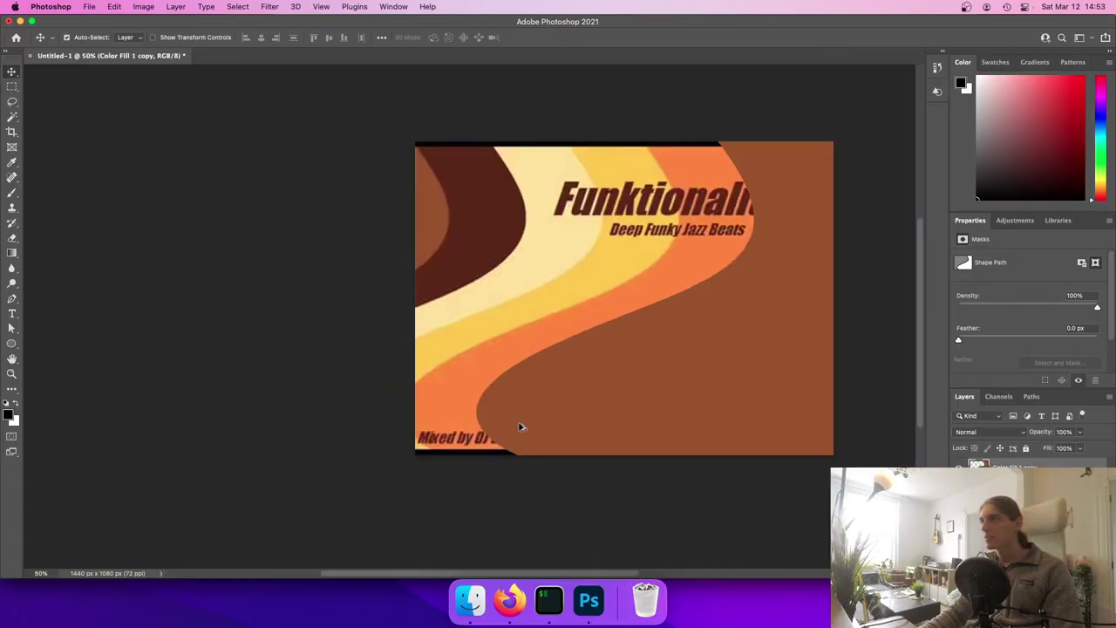
pyautogui.moveTo(518, 429); pyautogui.dragTo(562, 409)
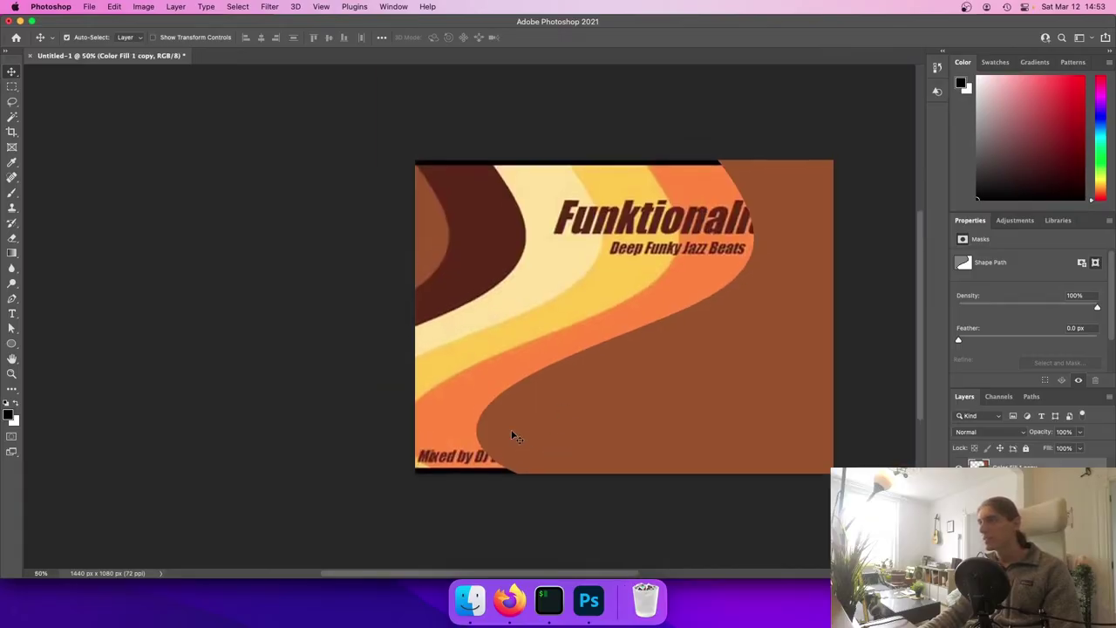
pyautogui.moveTo(514, 436); pyautogui.dragTo(372, 434)
pyautogui.press('super+z')
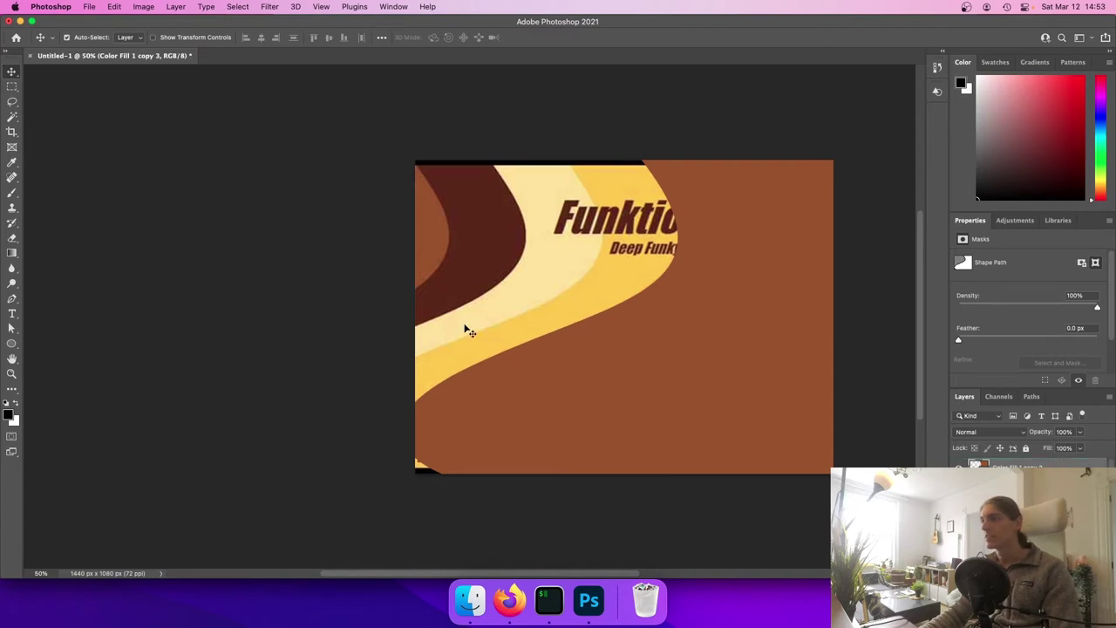
# Shift the newest copy of the fill shape horizontally by -262 px onto the border between the yellow and cream stripes
pyautogui.press('super+alt+t')
pyautogui.click(122, 38)
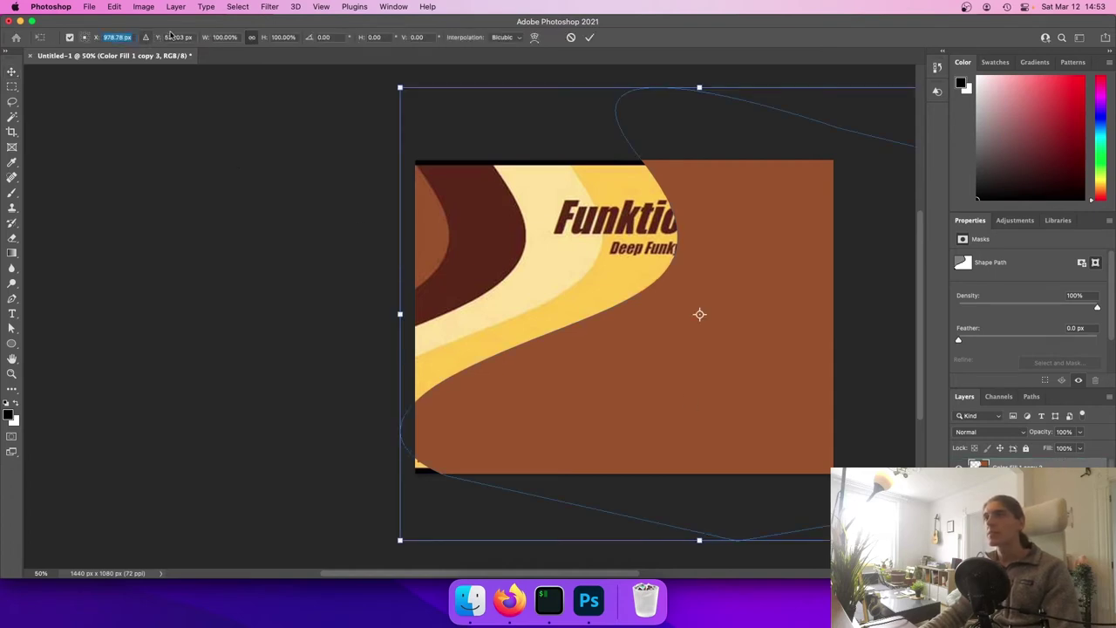
pyautogui.write('-262')
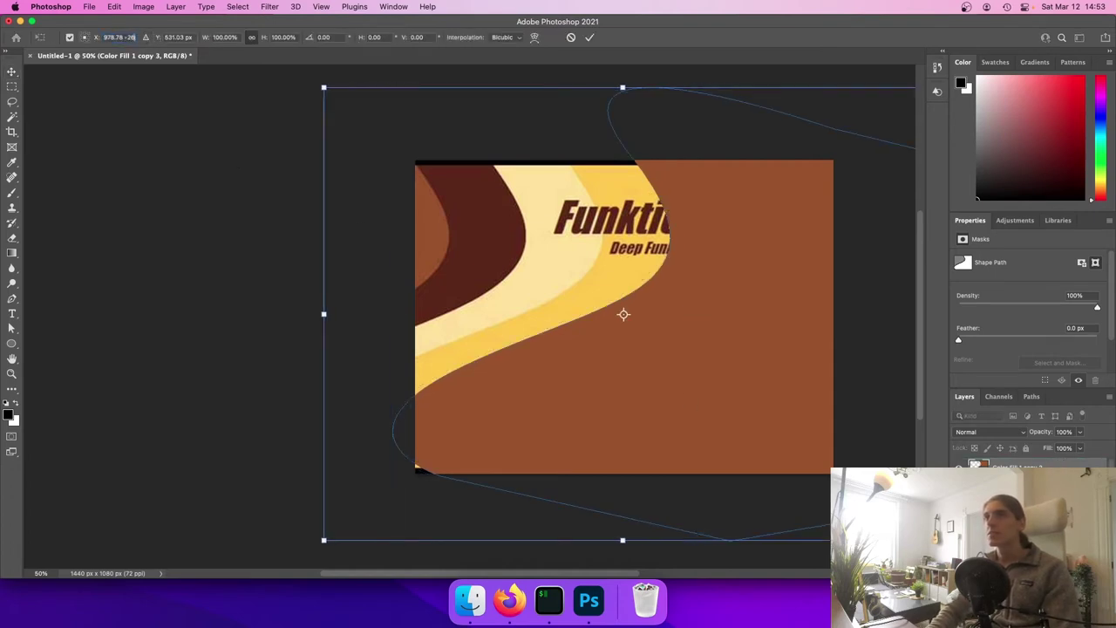
pyautogui.press('Return')
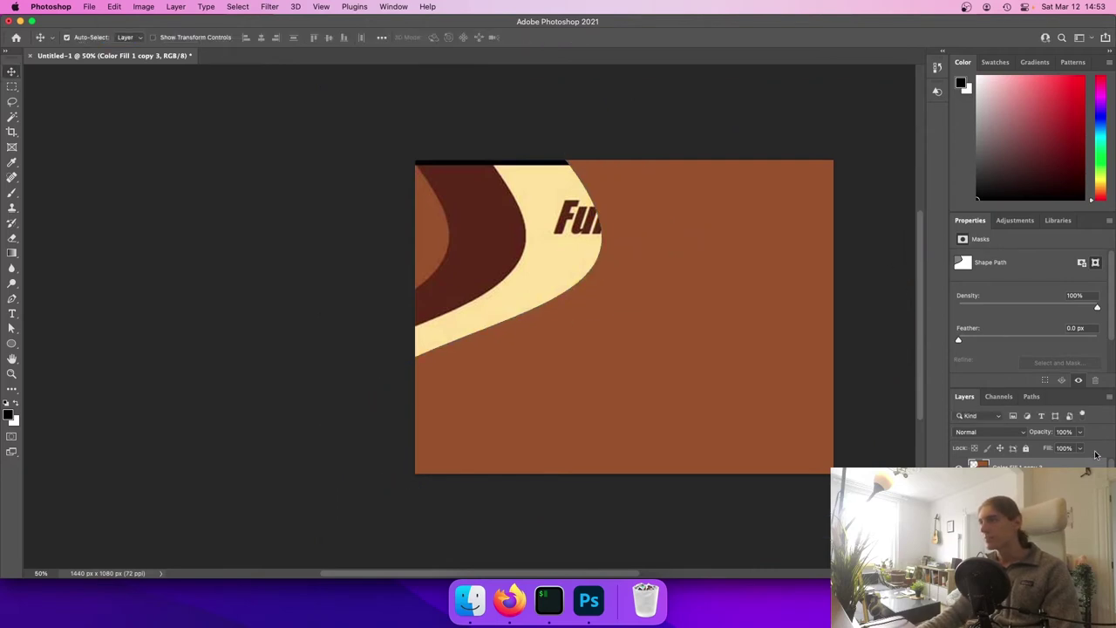
# Move the fourth copy of the fill shape by -262 px horizontally so it meets the border between the cream and dark brown stripes
pyautogui.press('super+t')
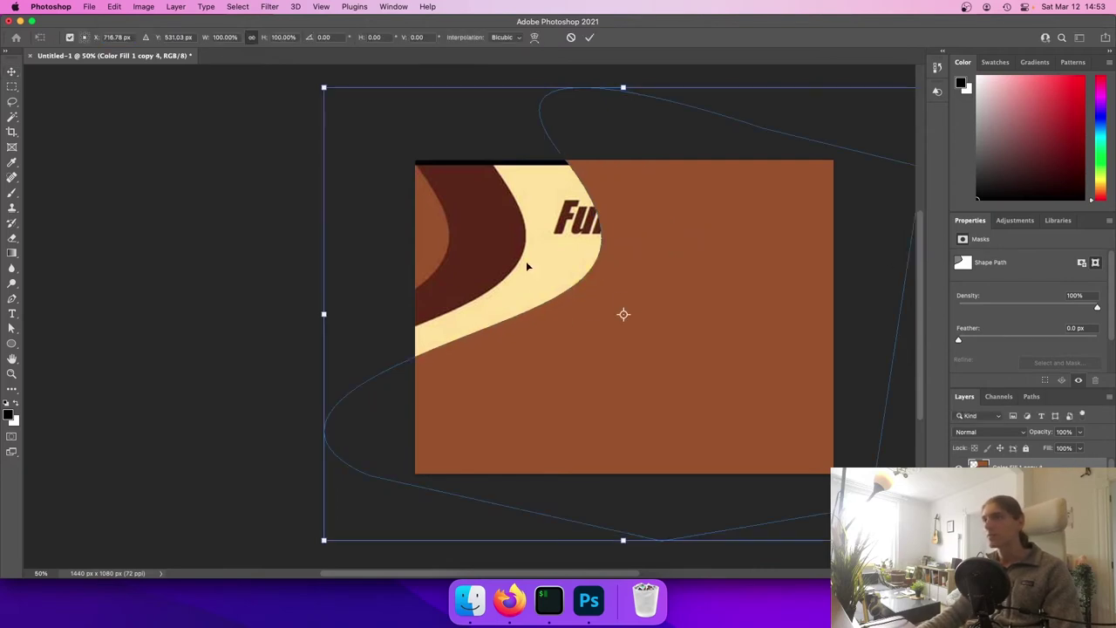
pyautogui.click(129, 43)
pyautogui.write('-260')
pyautogui.press('Return')
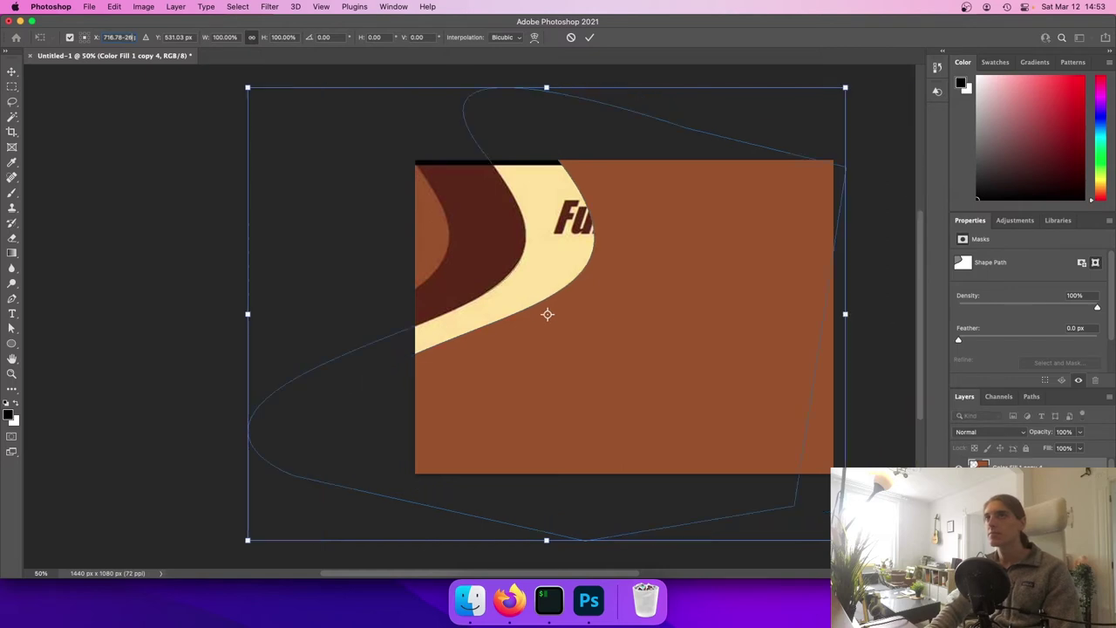
pyautogui.press('Return')
pyautogui.press('Return')
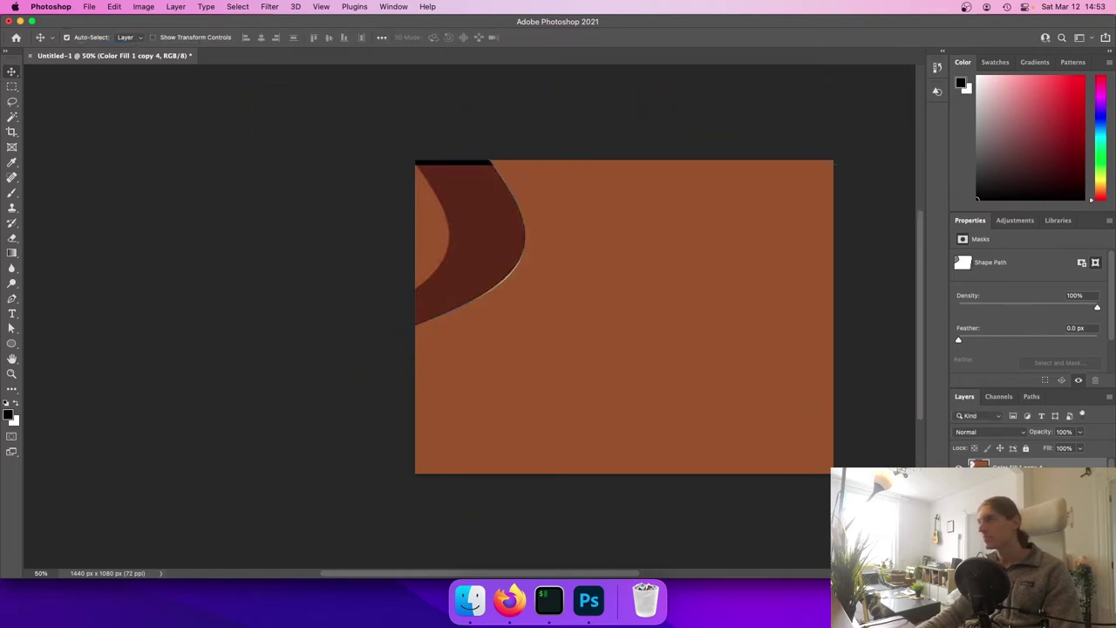
# Offset the fifth copy of the fill shape horizontally by the same distance, onto the dark brown stripe's border with the brown corner area
pyautogui.press('super+t')
pyautogui.click(118, 37)
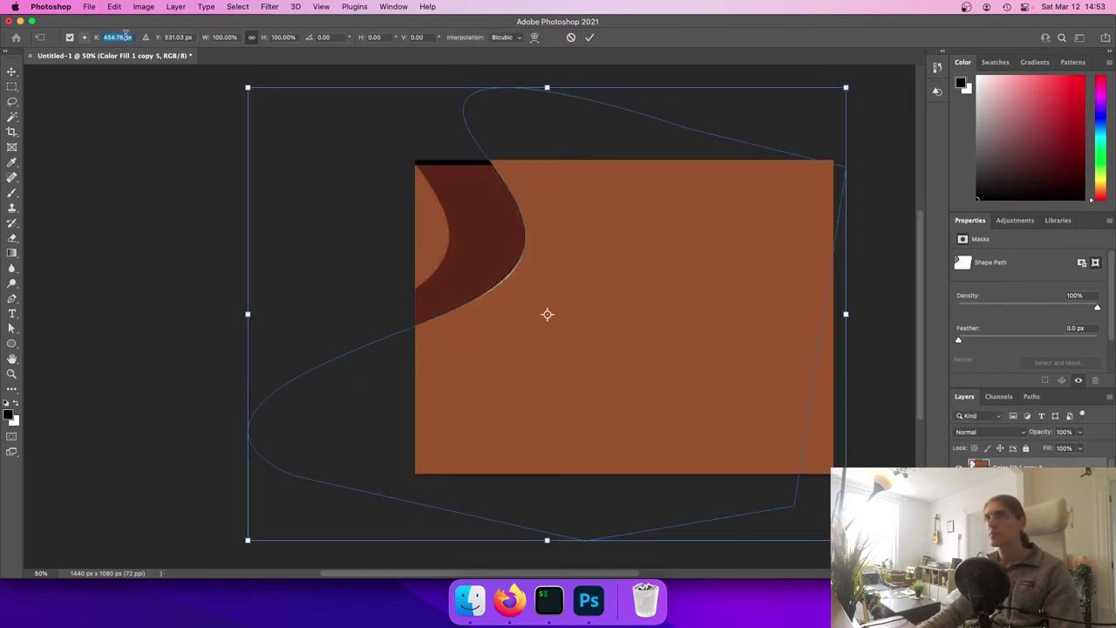
pyautogui.press('Right')
pyautogui.press('Left')
pyautogui.press('Left')
pyautogui.write('-2')
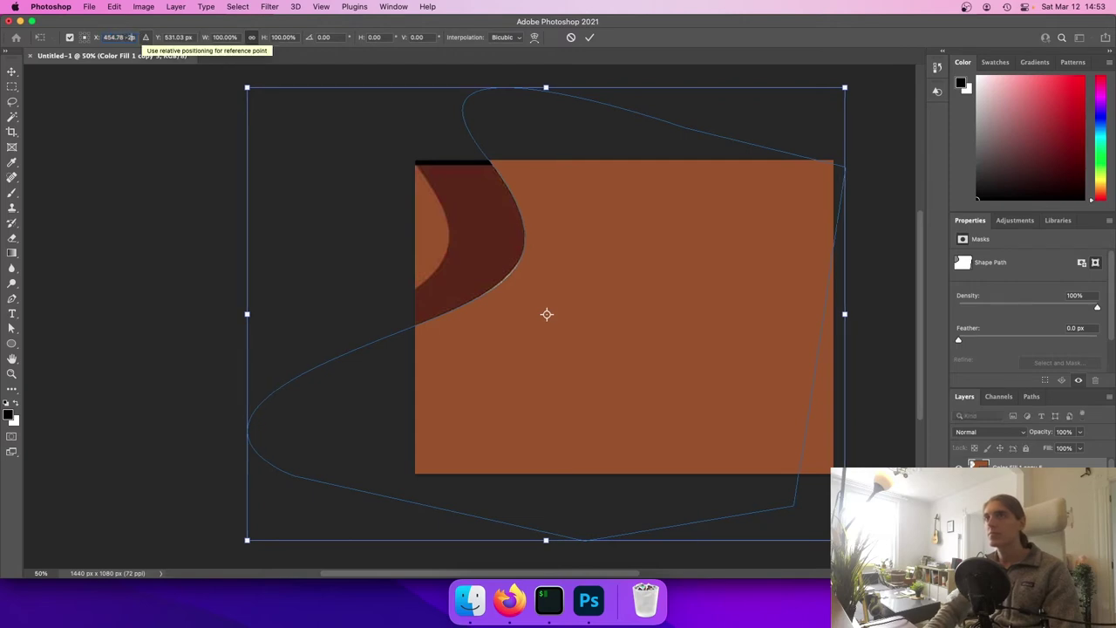
pyautogui.press('Return')
pyautogui.press('Return')
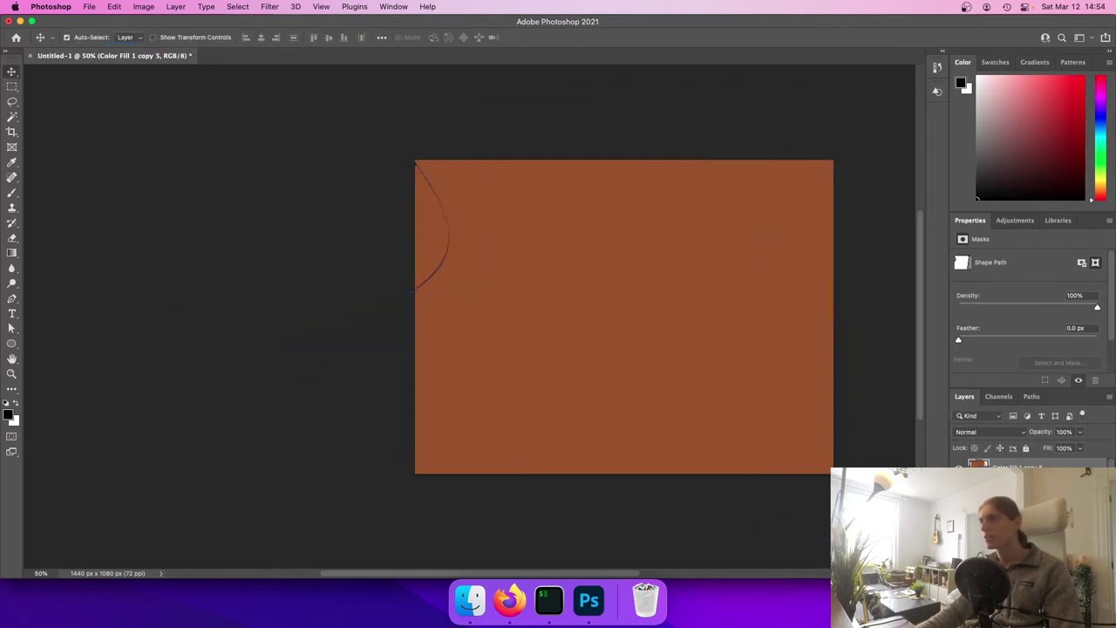
# Place a copy of the cover image layer above the fill layers and scale it down to 472 x 354 px at the canvas's lower center
pyautogui.scroll(-3, 1029, 523)
pyautogui.scroll(-2, 624, 317)
pyautogui.scroll(-2, 1029, 523)
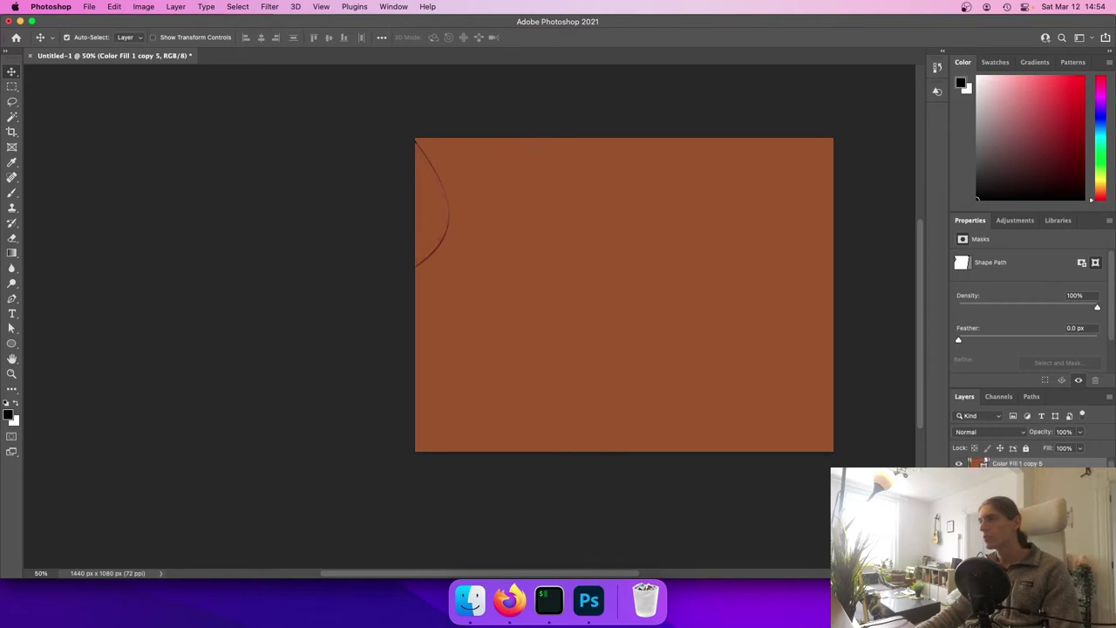
pyautogui.scroll(3, 1012, 541)
pyautogui.moveTo(1012, 567); pyautogui.dragTo(1012, 465)
pyautogui.press('super+t')
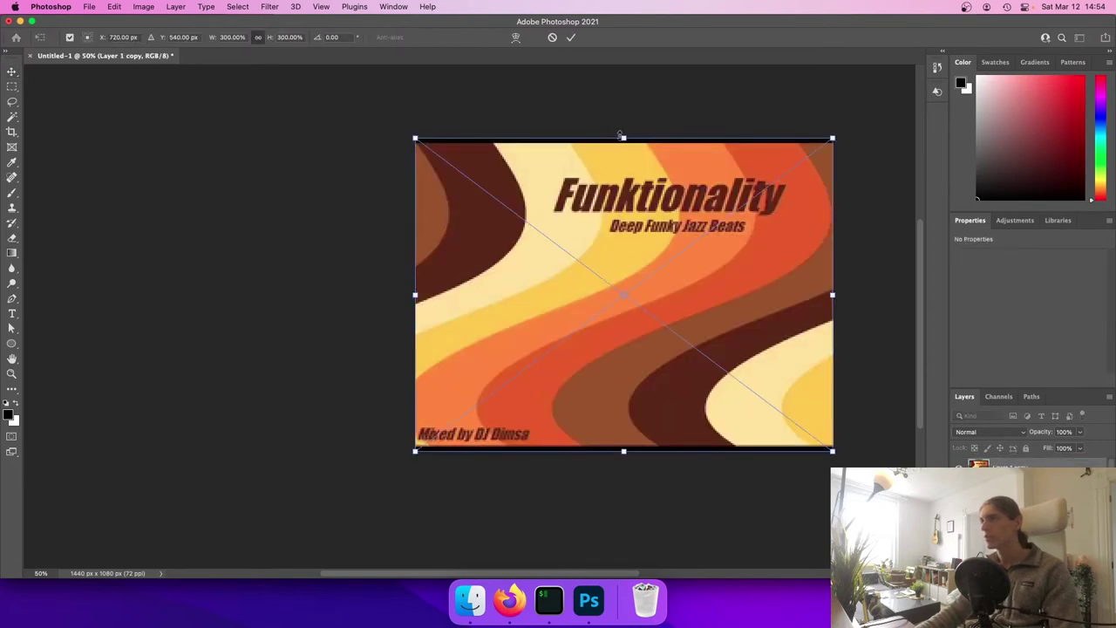
pyautogui.moveTo(622, 137); pyautogui.dragTo(625, 349)
pyautogui.press('Return')
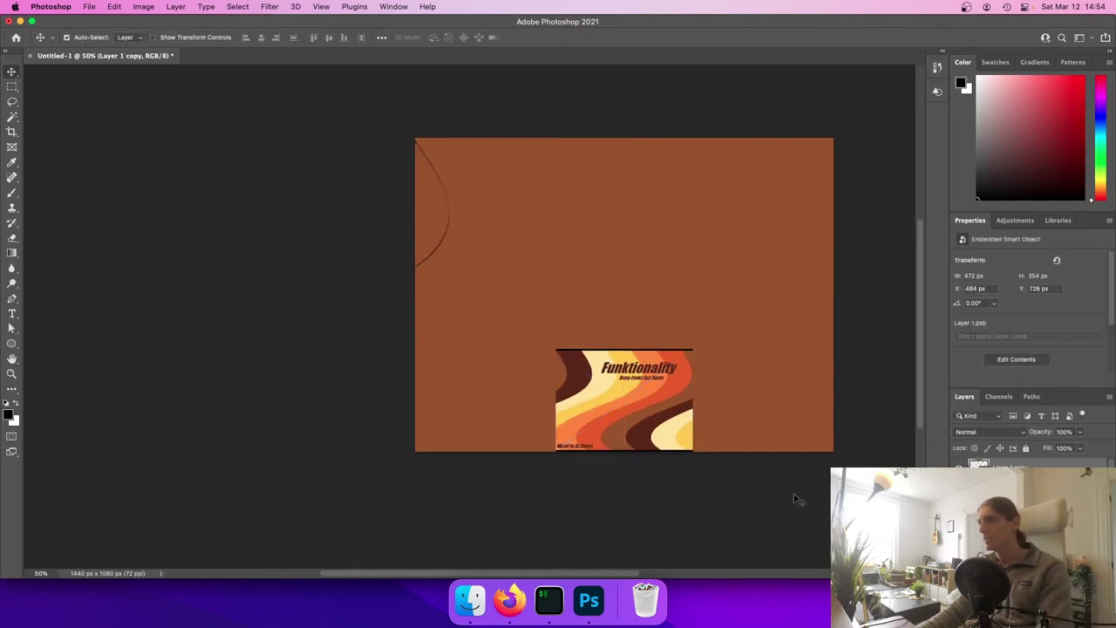
pyautogui.scroll(-3, 1012, 523)
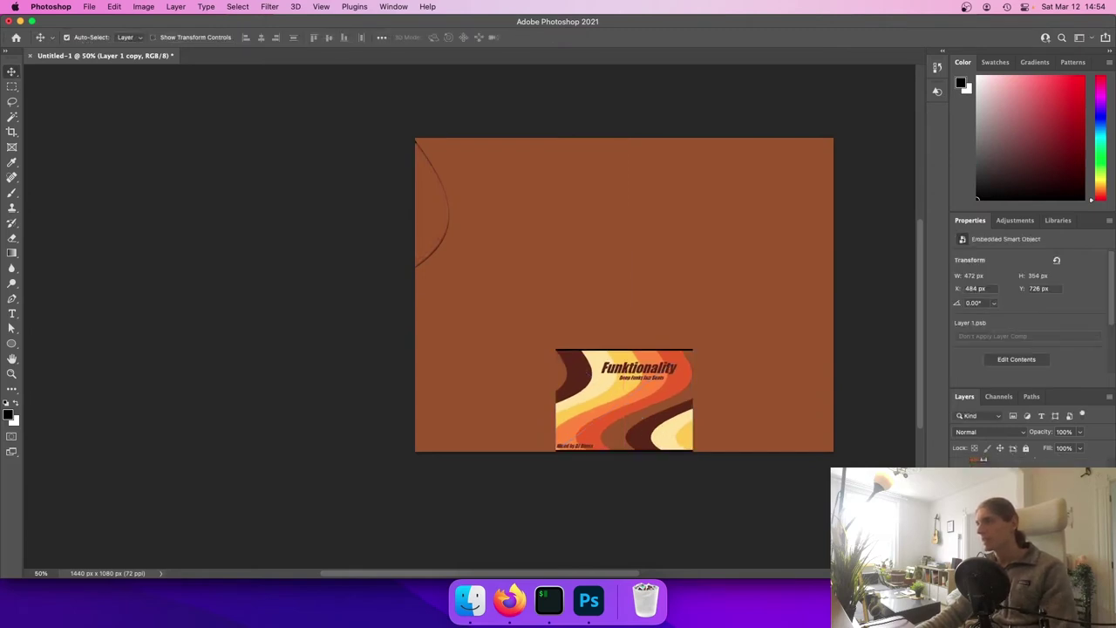
pyautogui.click(1029, 523)
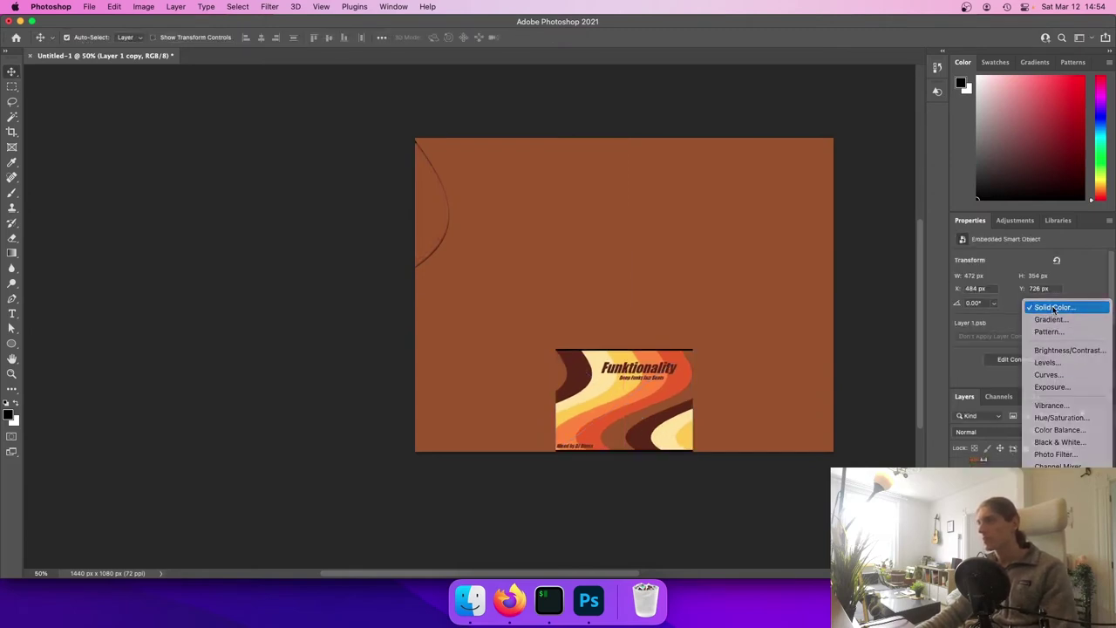
pyautogui.click(1003, 305)
pyautogui.press('Escape')
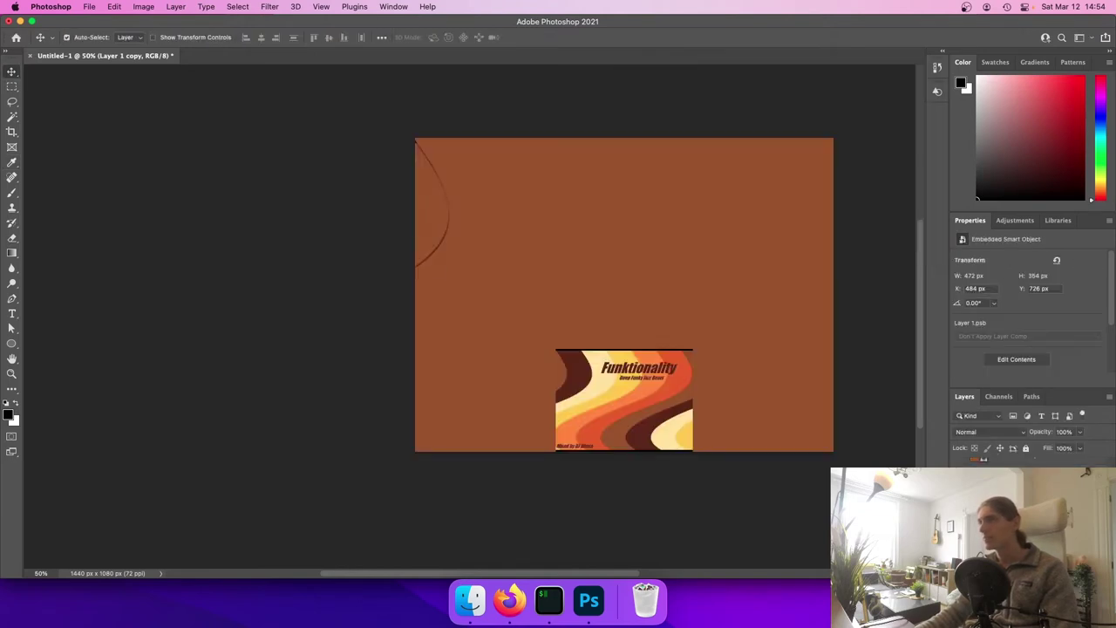
# Copy the brown color code 945426 from the first color fill layer and create a new full-canvas Solid Color fill with it
pyautogui.click(977, 510)
pyautogui.doubleClick(977, 528)
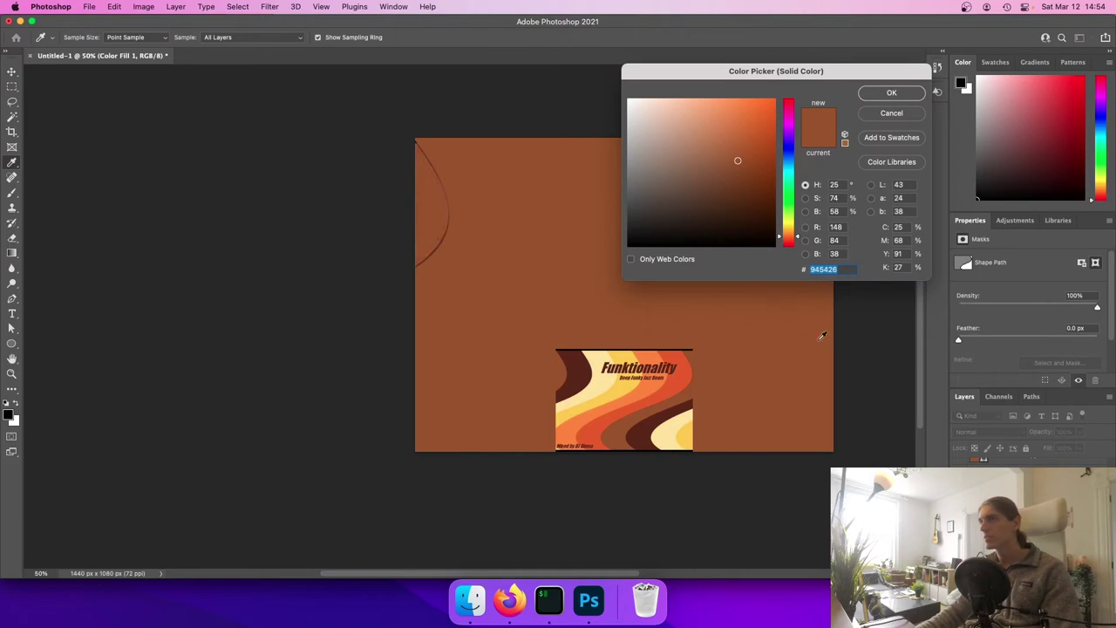
pyautogui.press('super+c')
pyautogui.press('Escape')
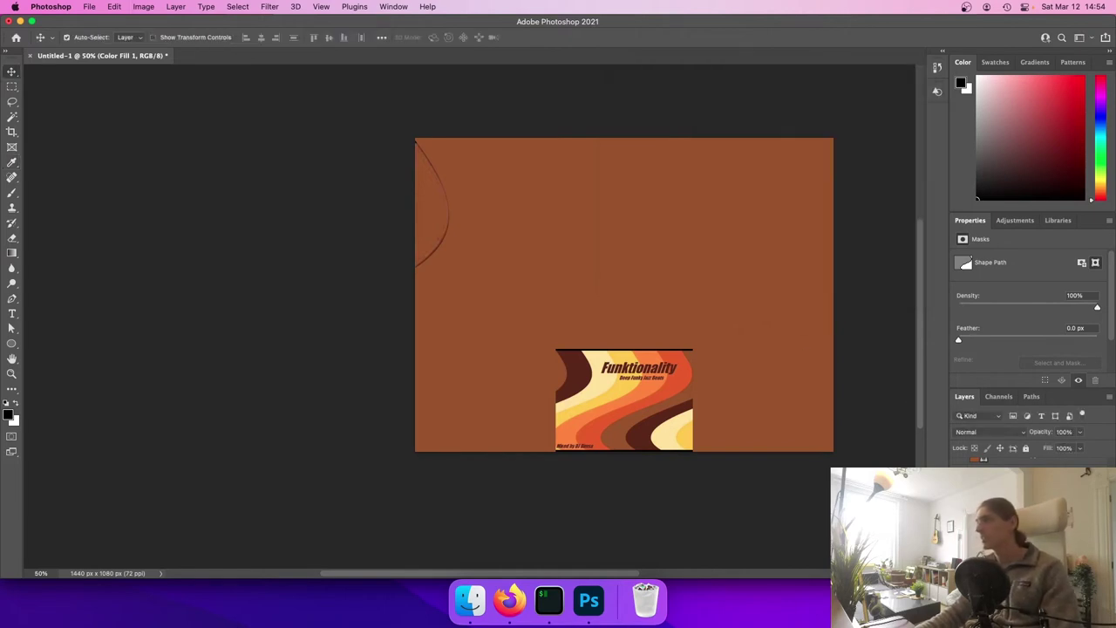
pyautogui.click(1033, 571)
pyautogui.click(1054, 308)
pyautogui.press('super+v')
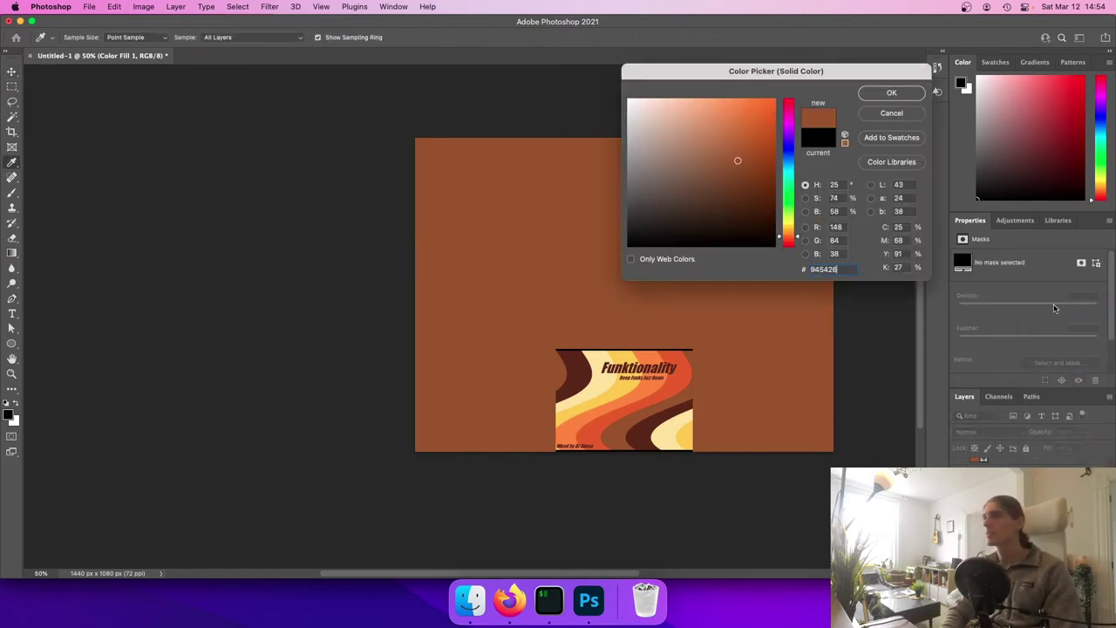
pyautogui.press('Return')
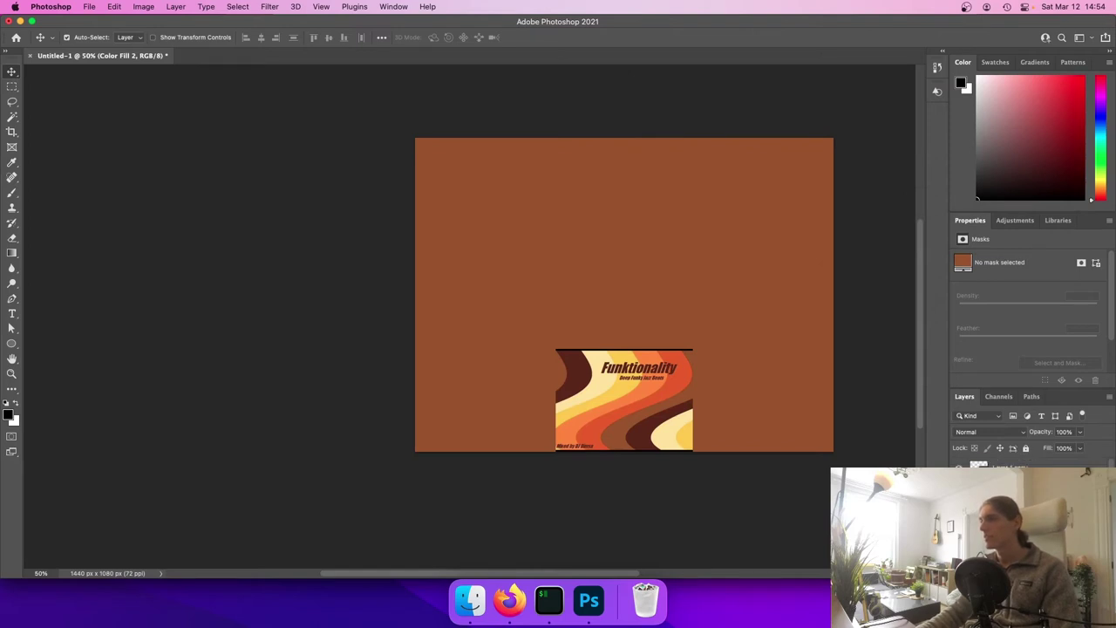
# Recolor the fifth fill copy dark brown 582716 and the fourth copy cream fde398 from the small cover, and bring the fourth forward
pyautogui.click(587, 372)
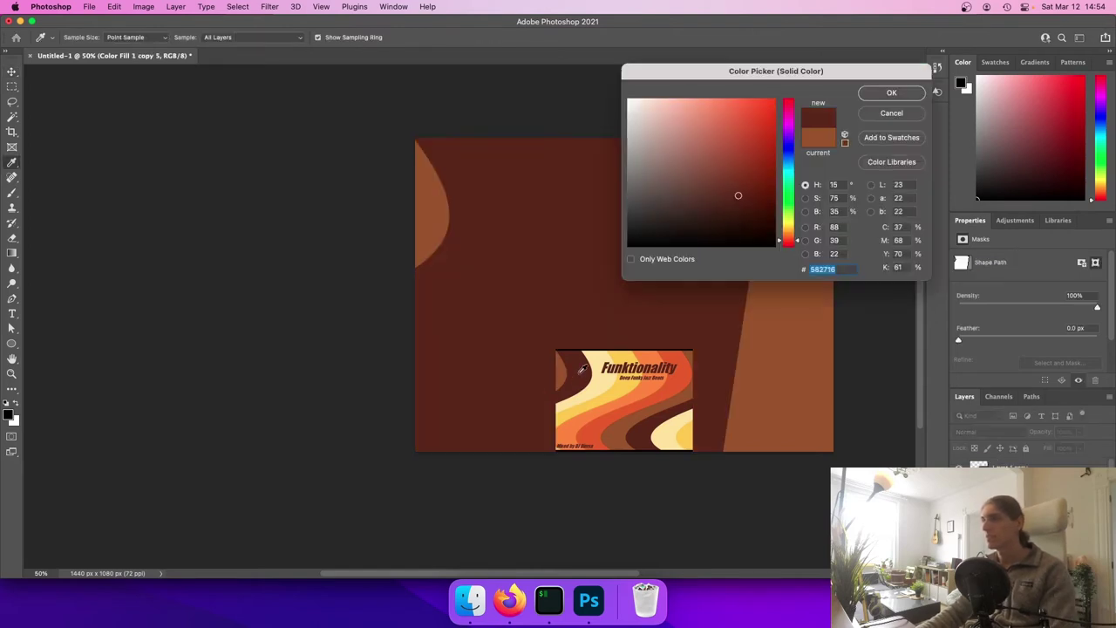
pyautogui.press('Return')
pyautogui.doubleClick(979, 515)
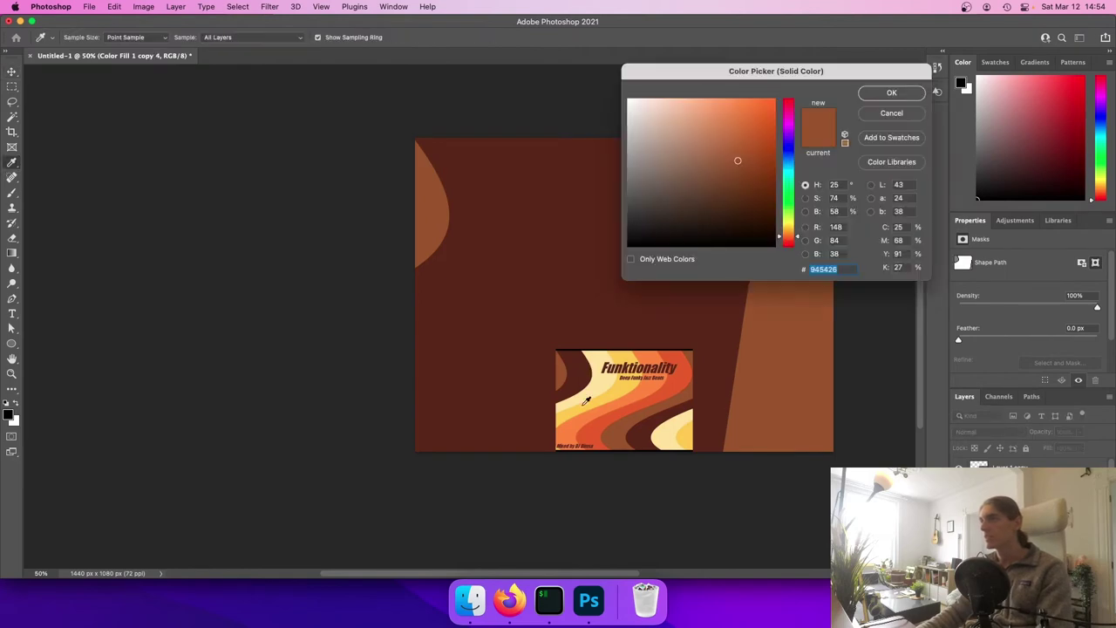
pyautogui.click(601, 382)
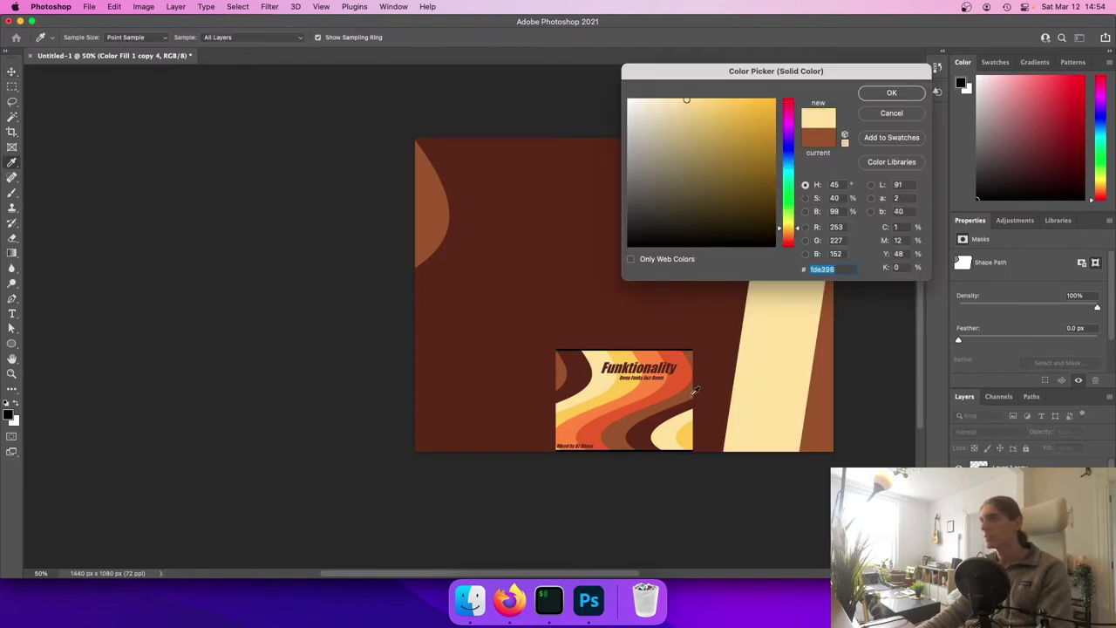
pyautogui.press('Return')
pyautogui.press('super+]')
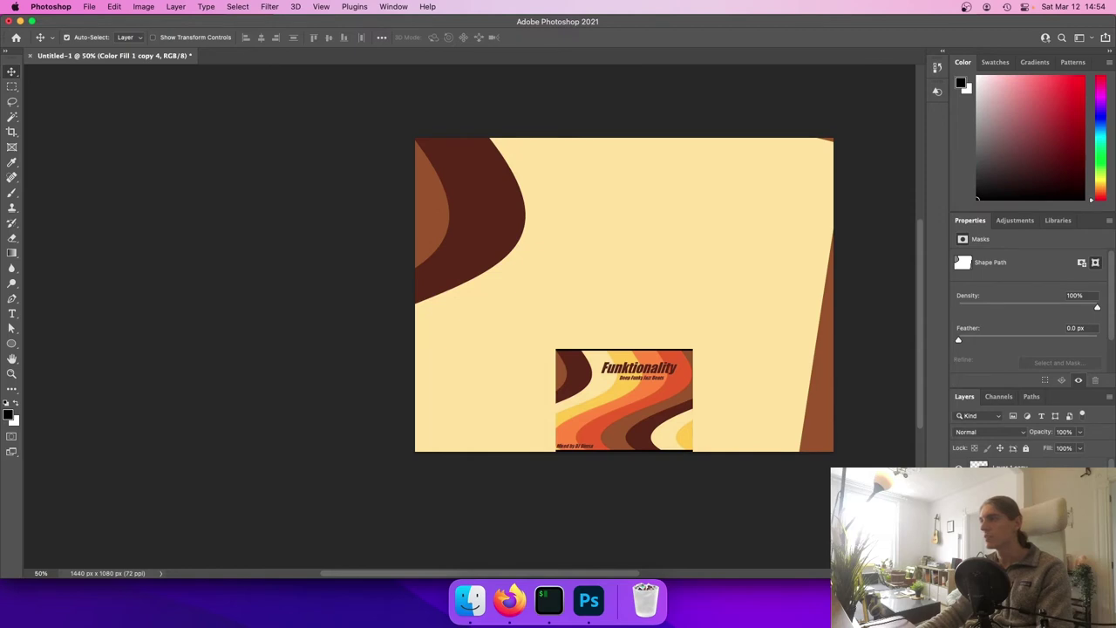
# Bring the third fill copy above the cream stripe and recolor it yellow ffca3e, sampled from the small reference cover
pyautogui.moveTo(1003, 538); pyautogui.dragTo(1003, 480)
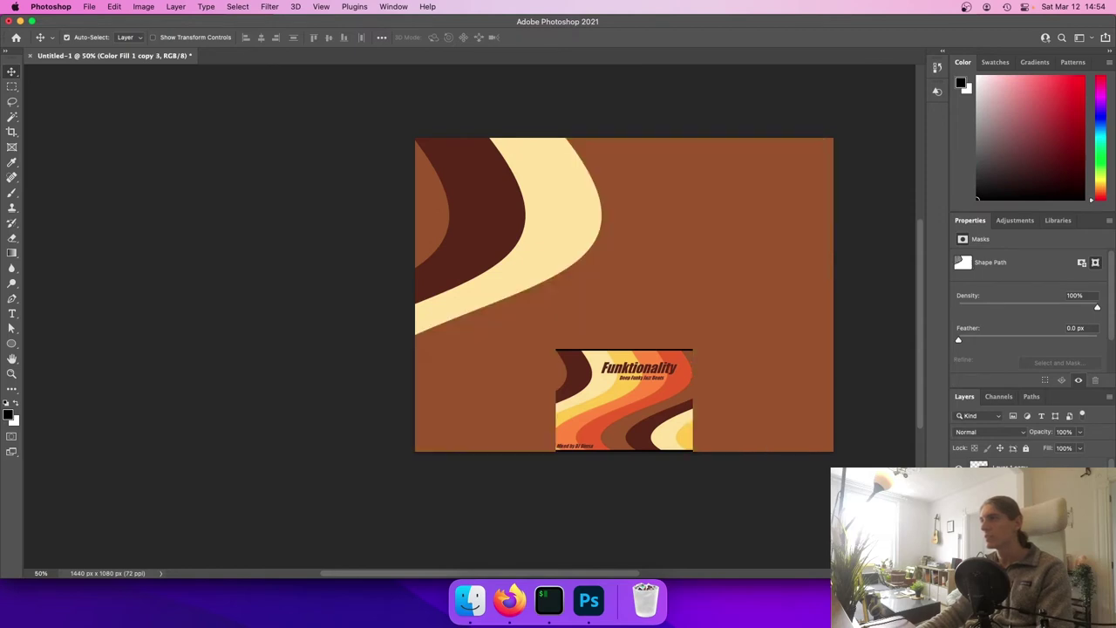
pyautogui.doubleClick(979, 489)
pyautogui.click(623, 390)
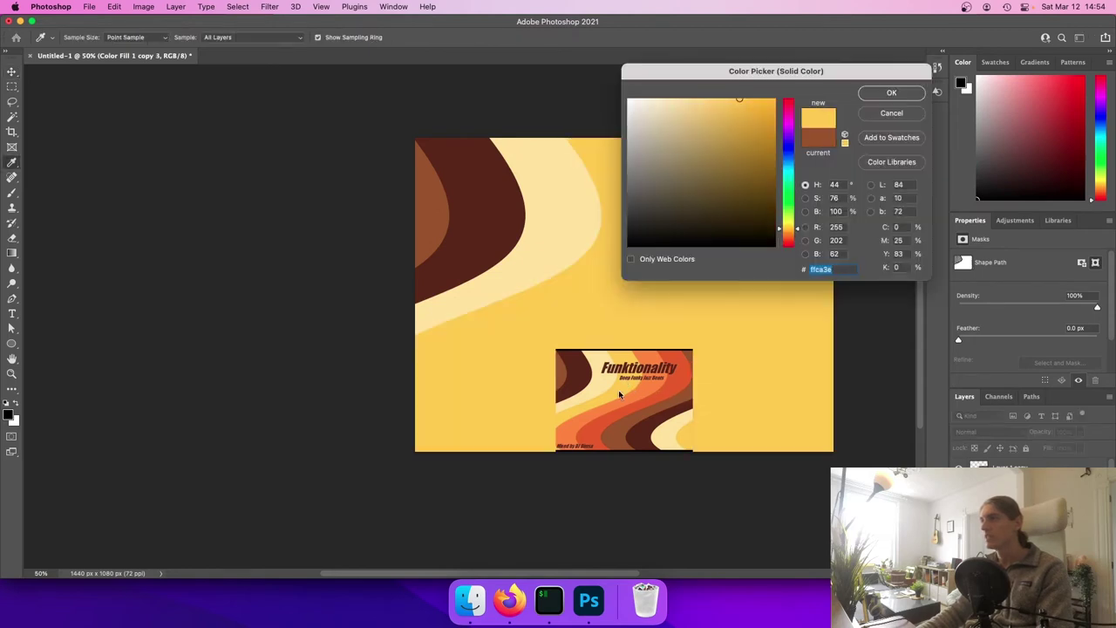
pyautogui.press('Return')
# Bring the second fill copy above the yellow stripe and recolor it orange ff852f, sampled from the reference cover
pyautogui.hotkey('alt', '[')
pyautogui.press('super+bracketright')
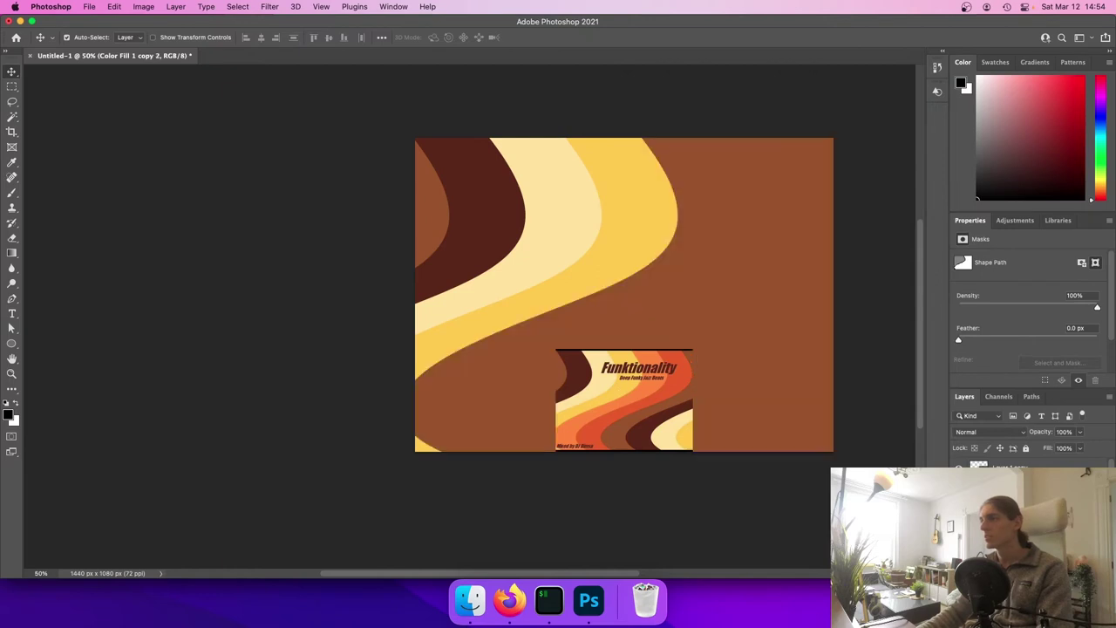
pyautogui.doubleClick(978, 471)
pyautogui.click(647, 389)
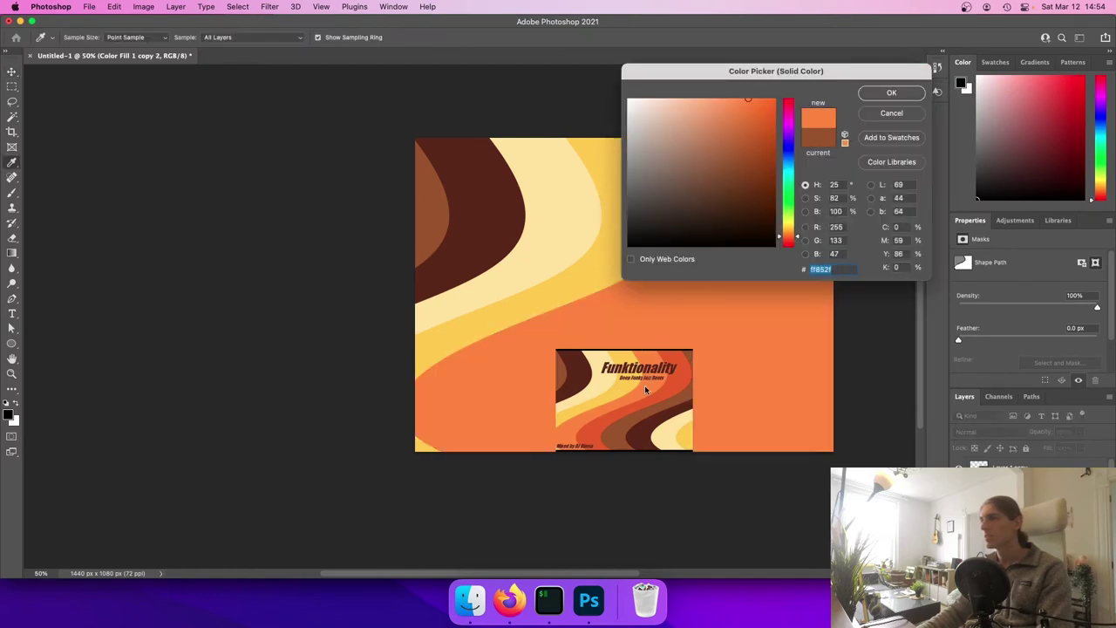
pyautogui.press('Return')
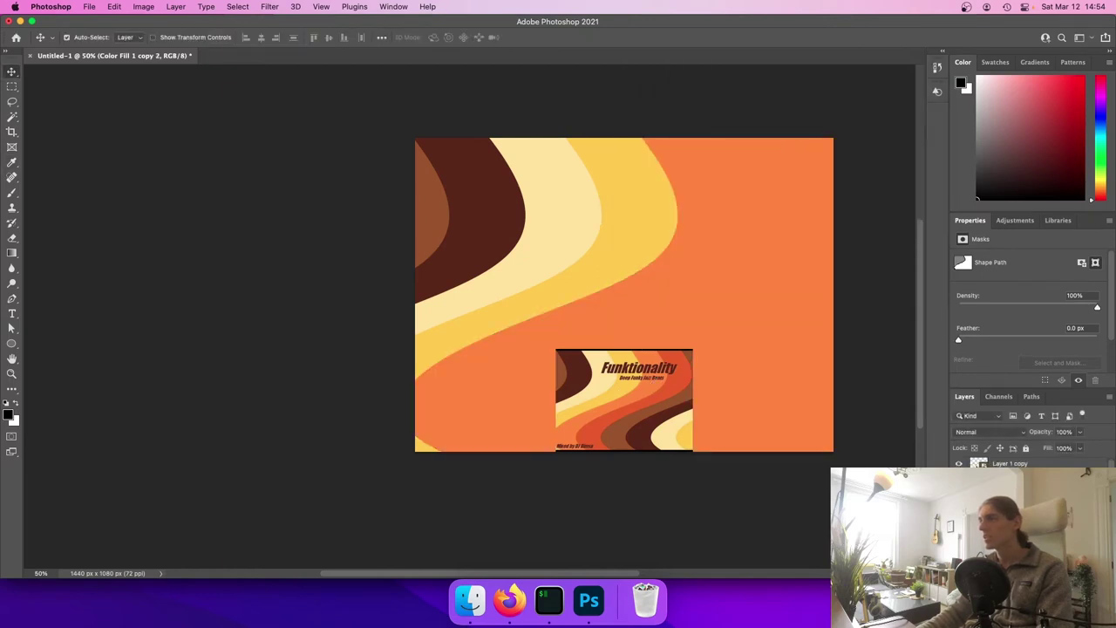
# Move the first fill copy above the orange stripe and recolor it with the red-orange sampled from the reference cover
pyautogui.moveTo(1010, 542); pyautogui.dragTo(1010, 471)
pyautogui.doubleClick(979, 482)
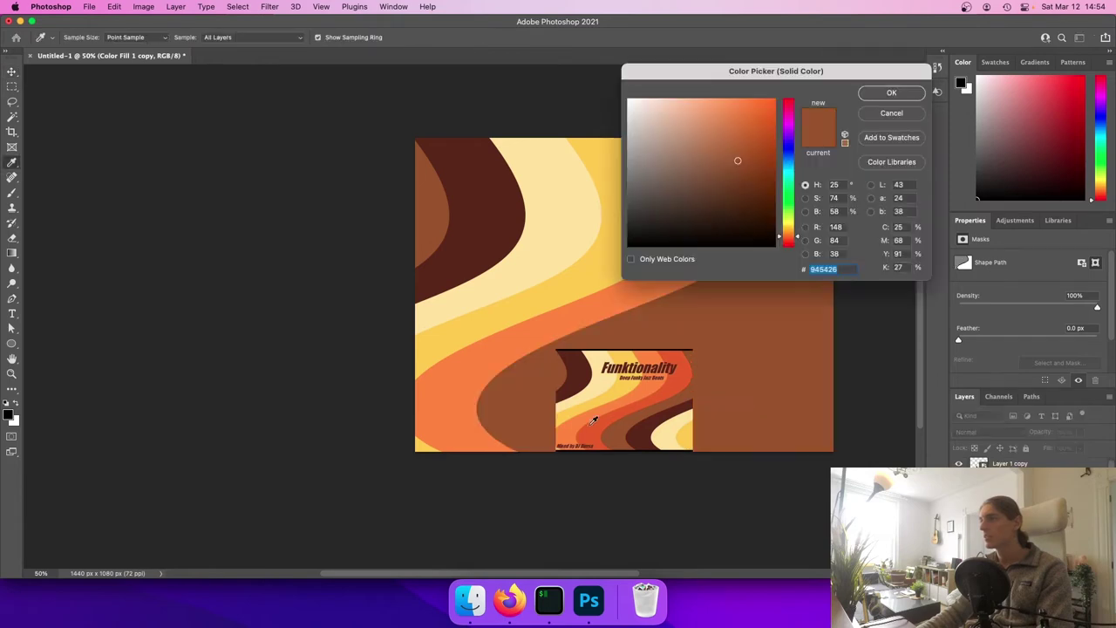
pyautogui.click(592, 427)
pyautogui.press('Return')
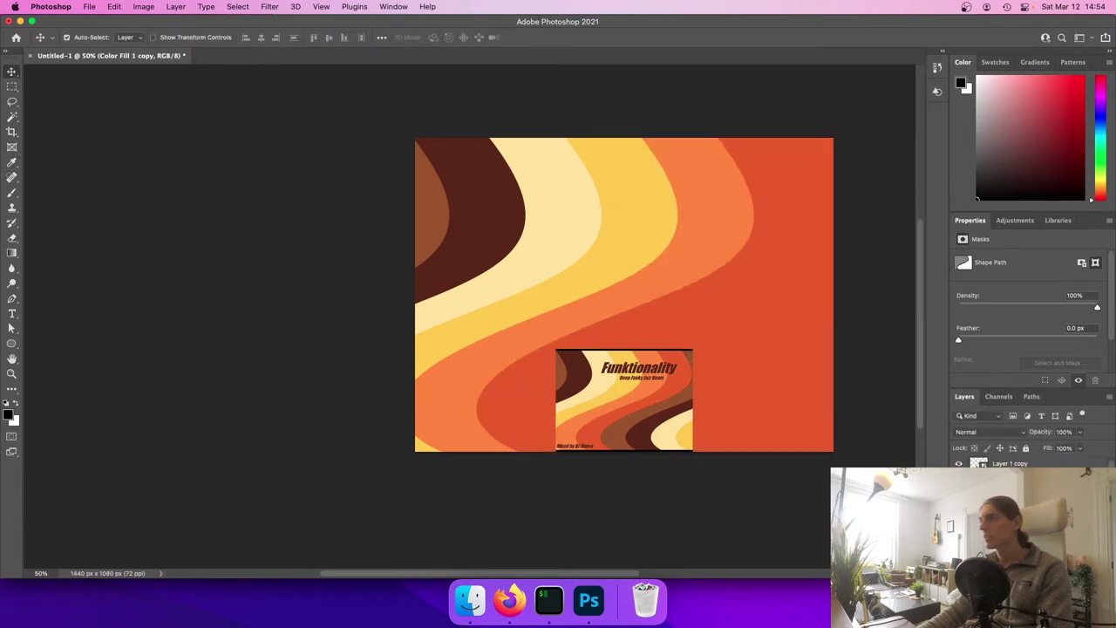
# Move the original Color Fill 1 shape above the red-orange stripe, keeping its brown color
pyautogui.scroll(-2, 1021, 515)
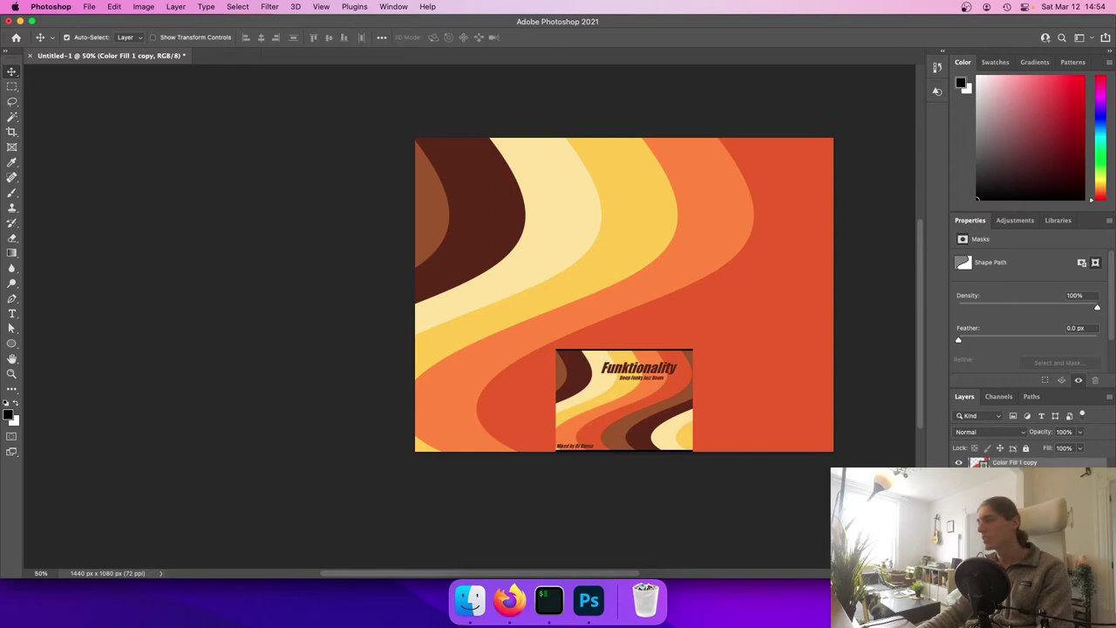
pyautogui.click(959, 521)
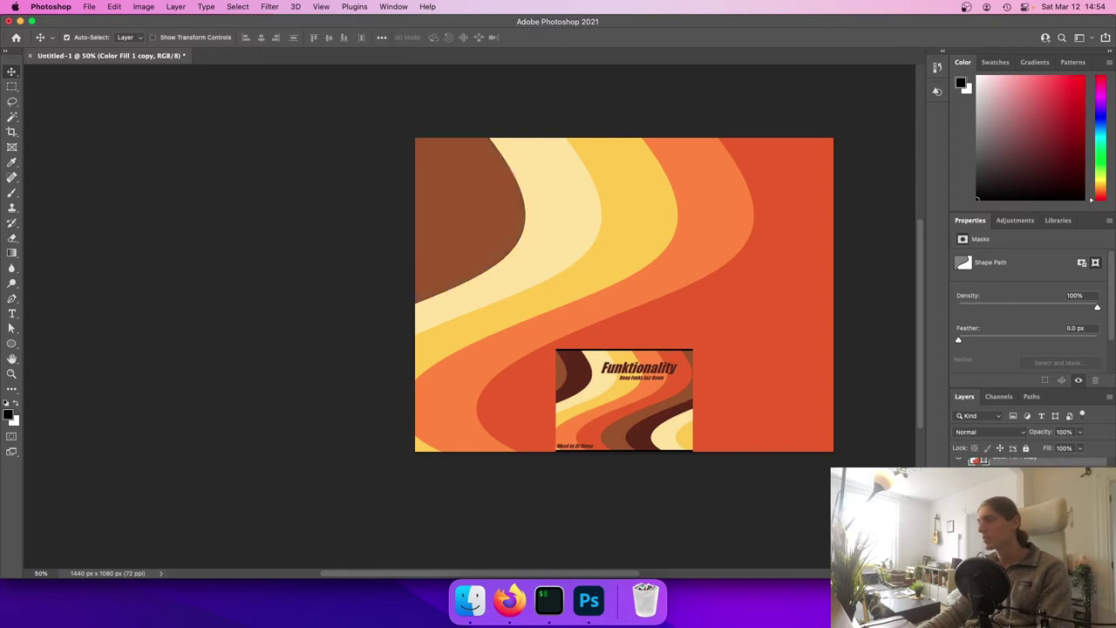
pyautogui.click(960, 521)
pyautogui.scroll(-2, 1021, 514)
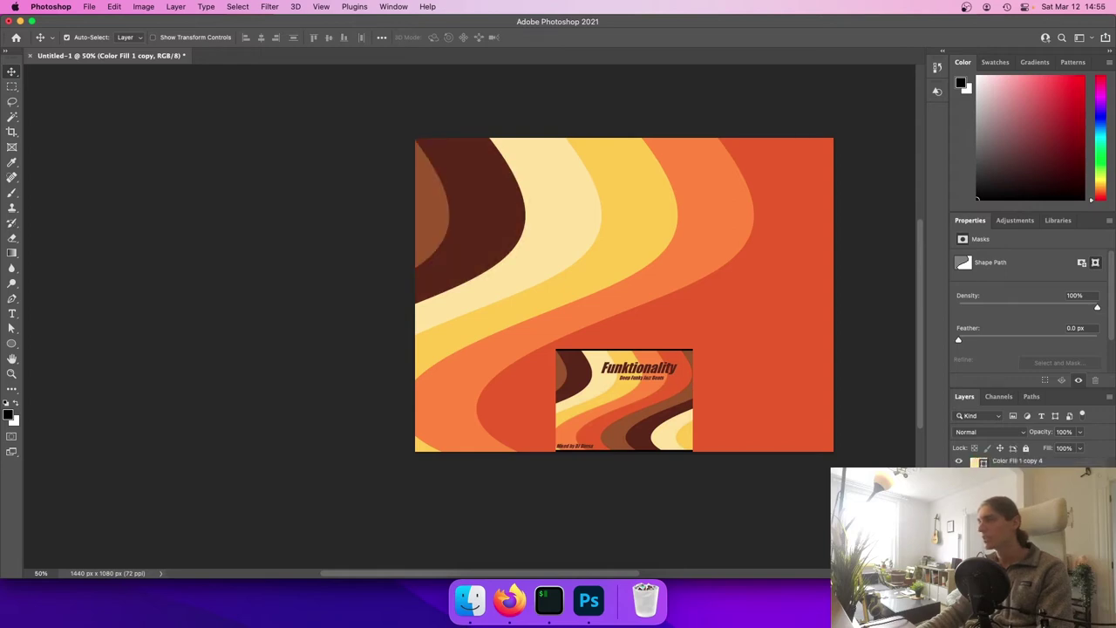
pyautogui.scroll(-2, 1020, 515)
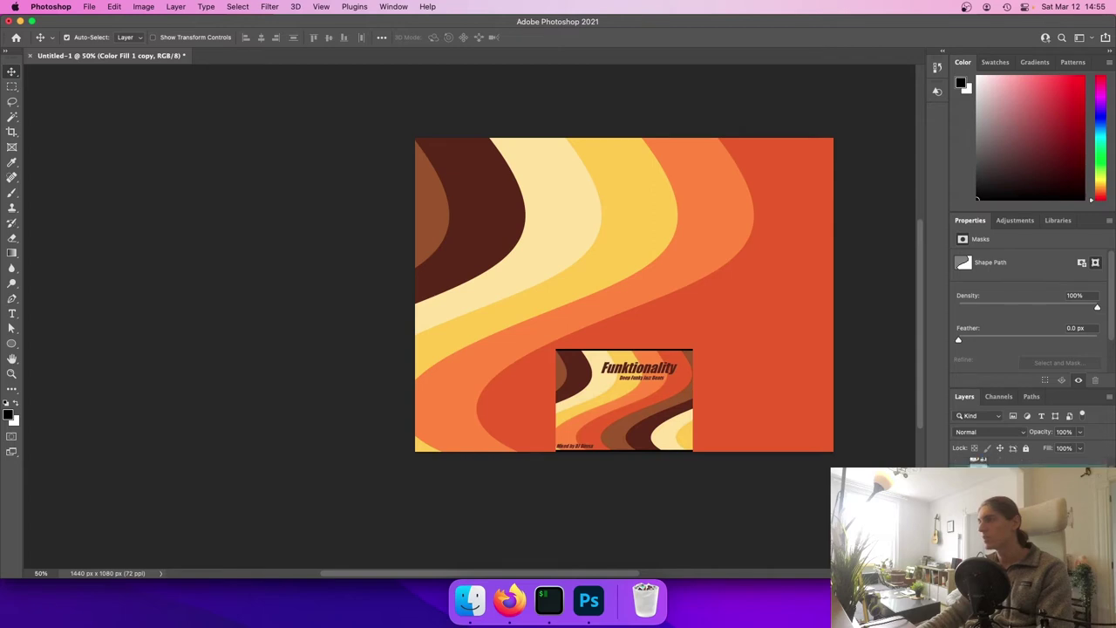
pyautogui.click(1019, 476)
pyautogui.moveTo(994, 479); pyautogui.dragTo(995, 468)
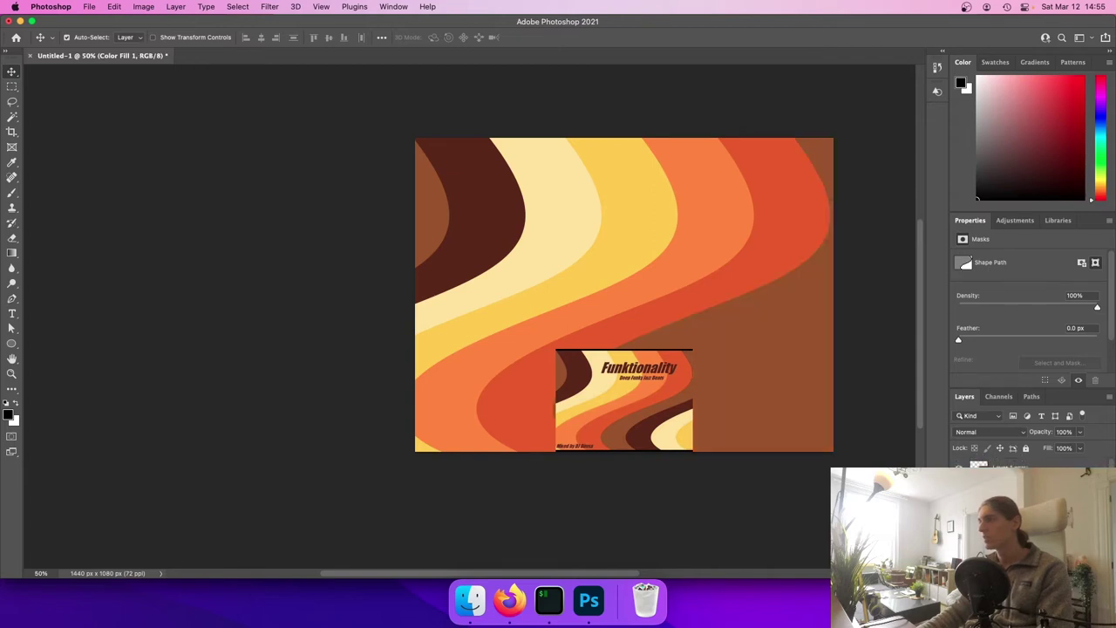
pyautogui.doubleClick(979, 487)
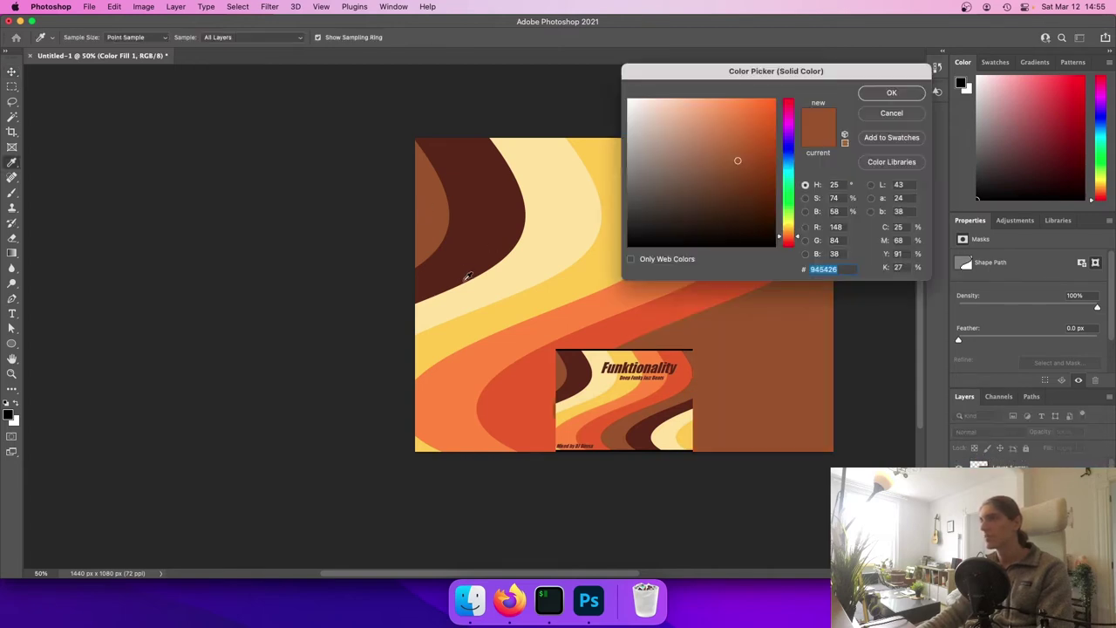
pyautogui.press('Escape')
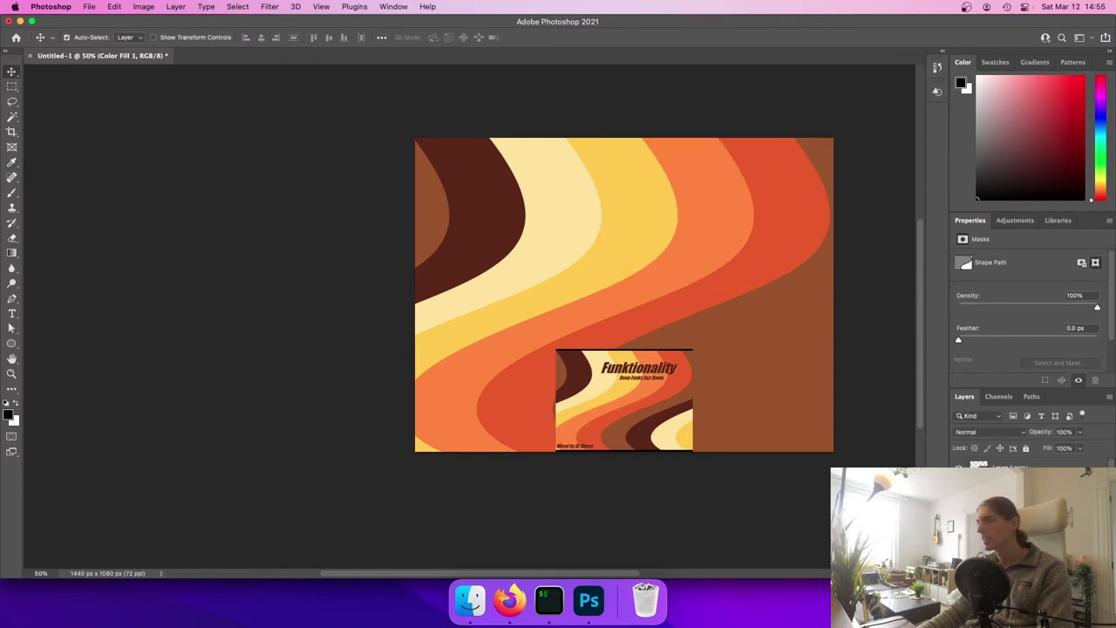
# Duplicate the brown Color Fill 1 shape and shift the copy horizontally by +262 px
pyautogui.scroll(-5, 1020, 506)
pyautogui.scroll(-3, 1021, 505)
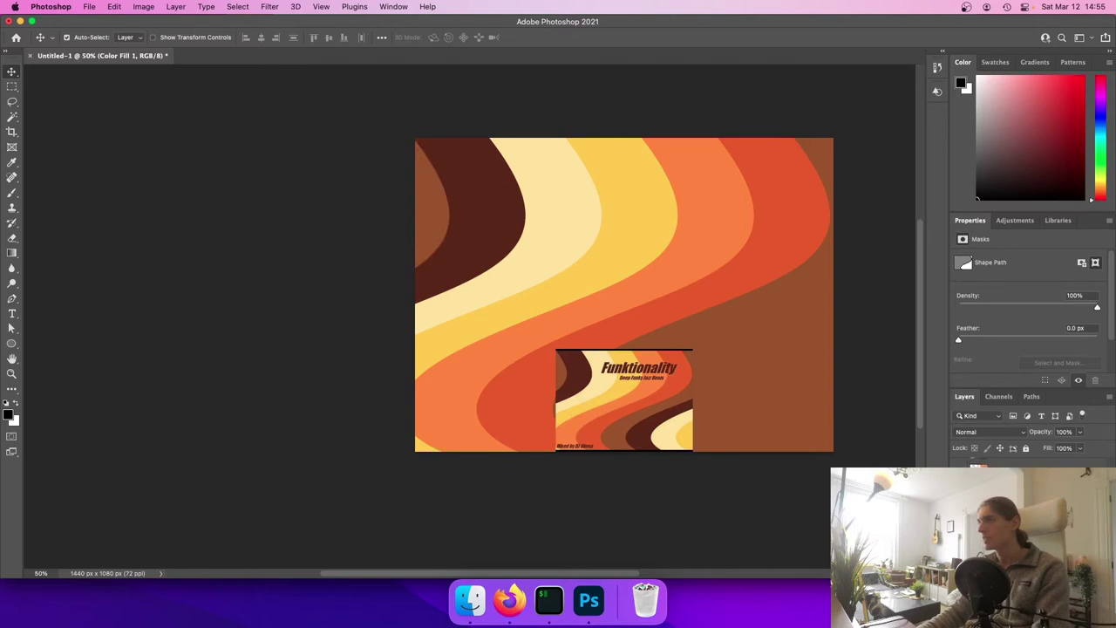
pyautogui.scroll(5, 1021, 506)
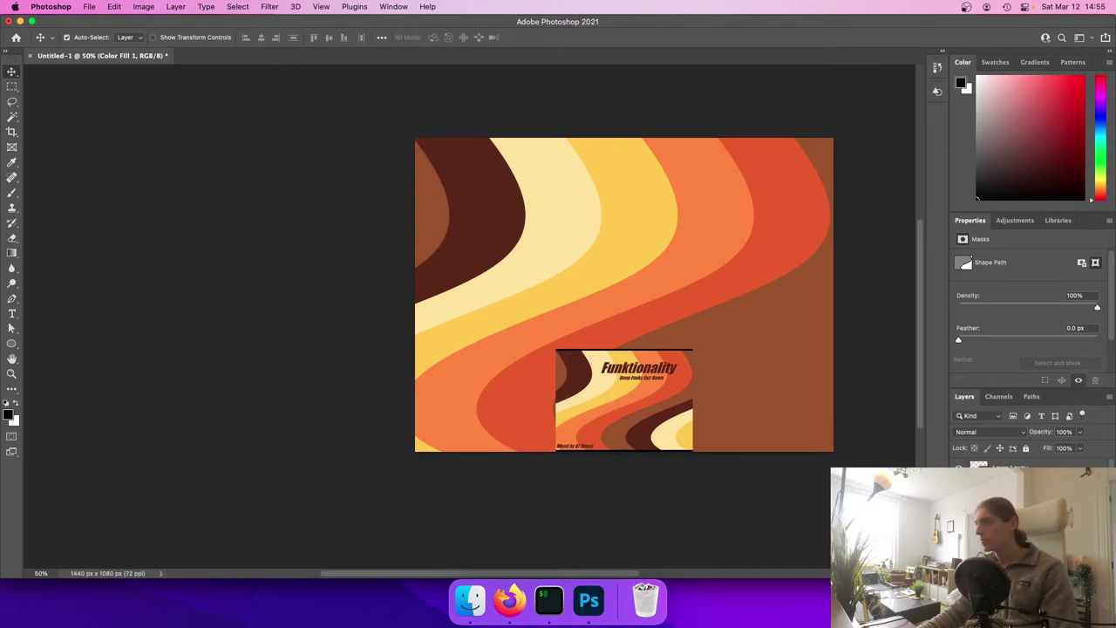
pyautogui.hotkey('ctrl', 'j')
pyautogui.hotkey('ctrl', 't')
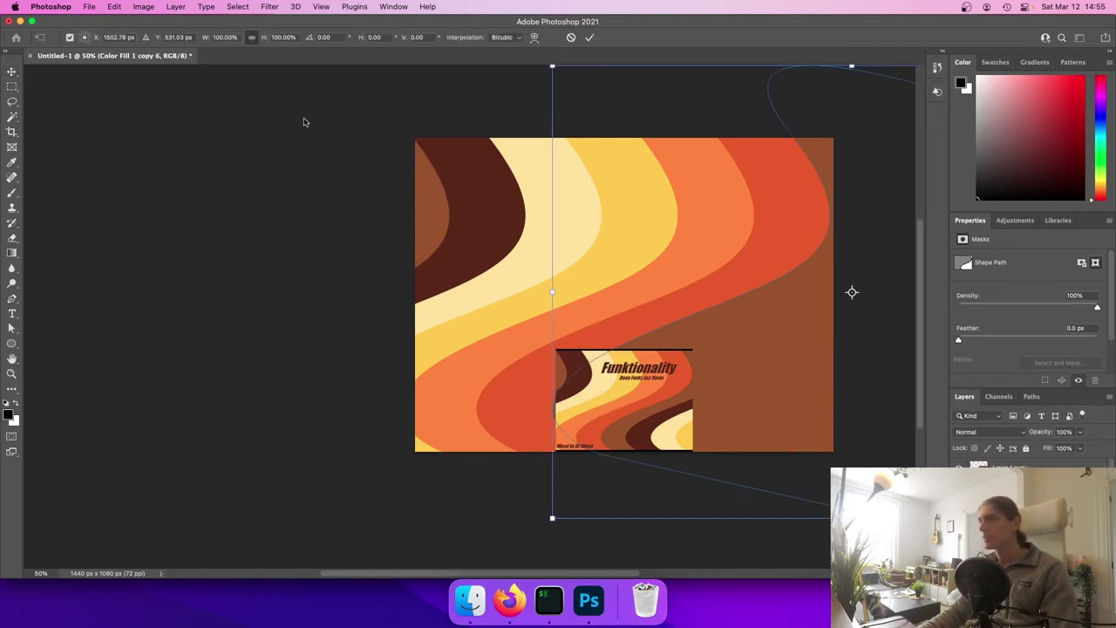
pyautogui.click(119, 37)
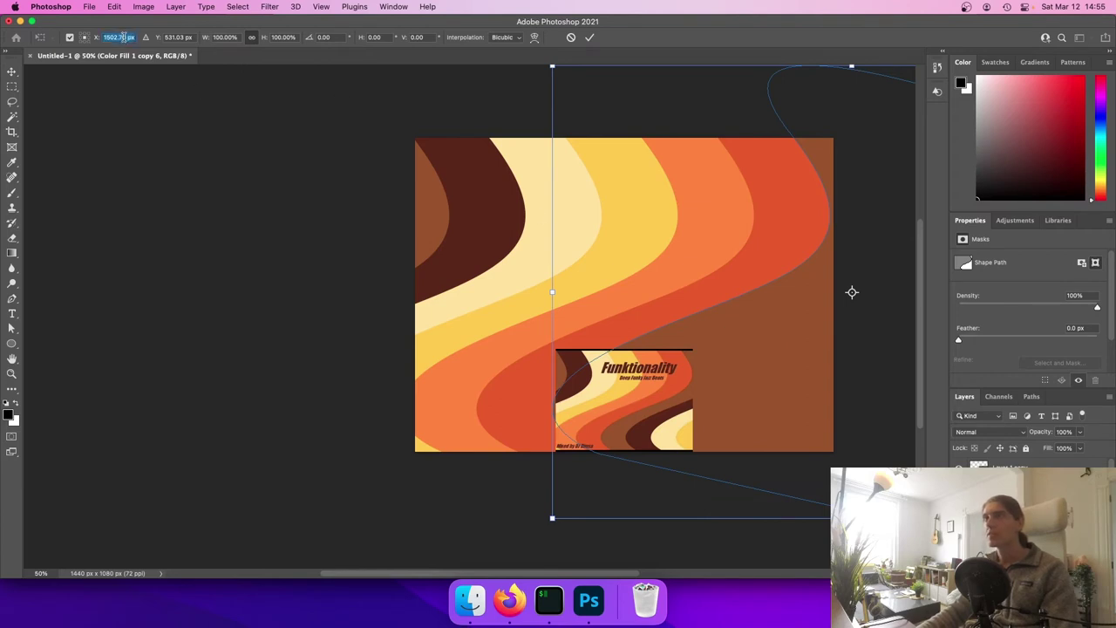
pyautogui.press('Right')
pyautogui.write('+262')
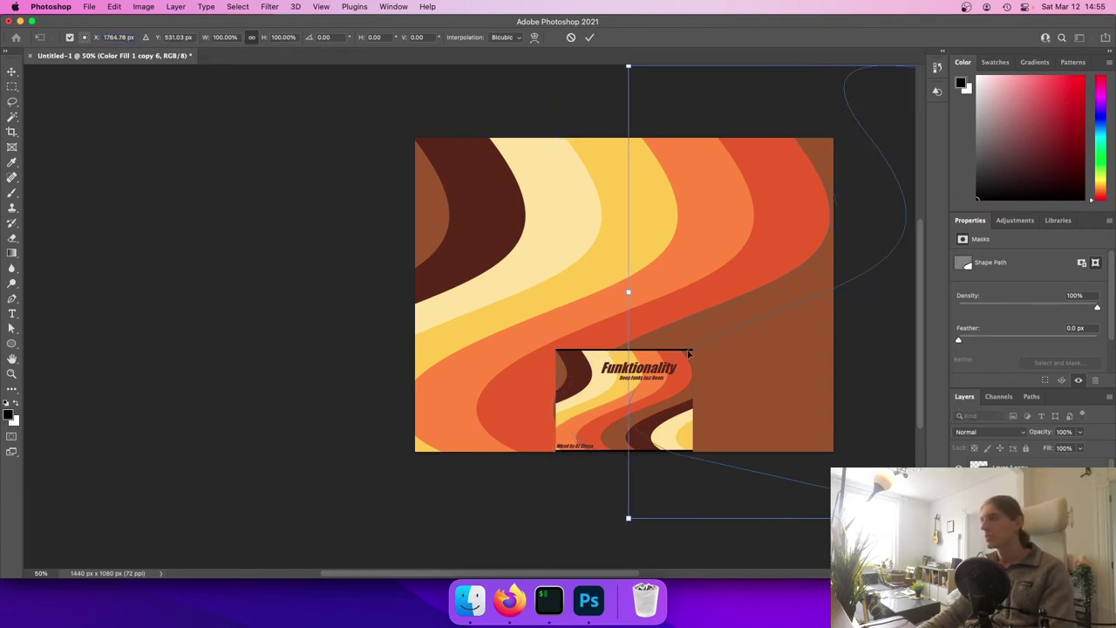
pyautogui.press('Return')
# Recolor the shifted copy of the brown shape with the dark brown sampled from the canvas's second stripe
pyautogui.doubleClick(979, 489)
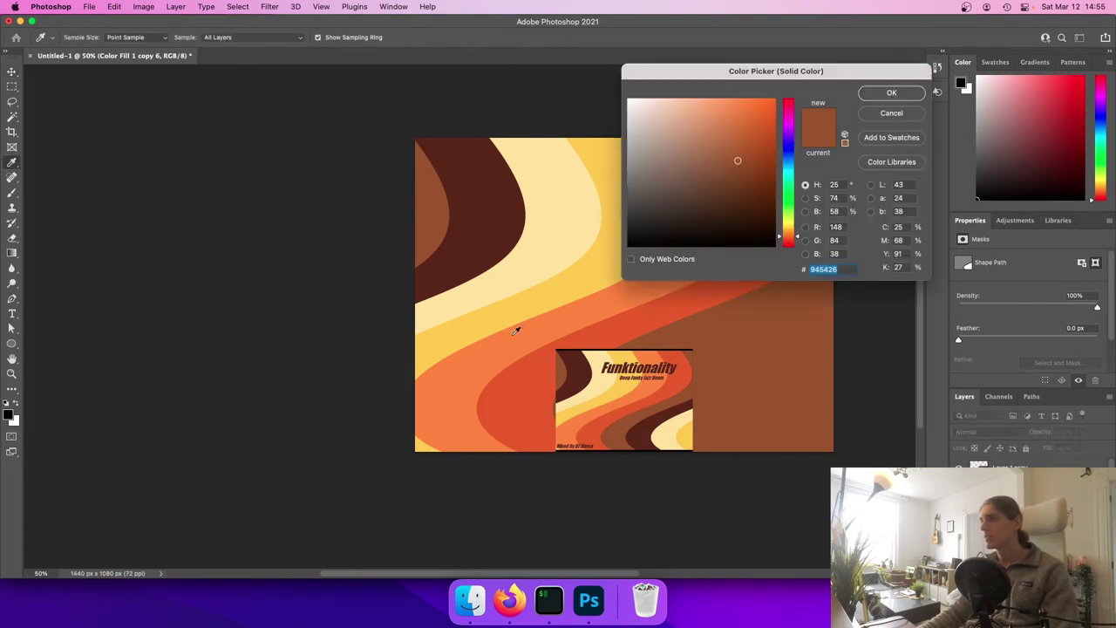
pyautogui.click(464, 231)
pyautogui.press('Return')
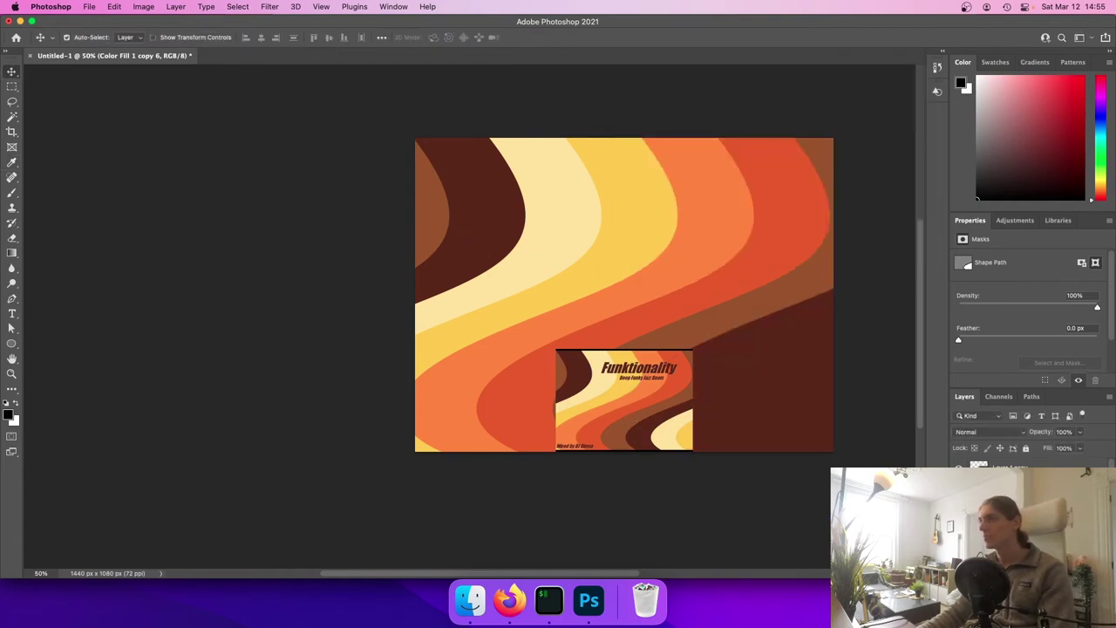
# Duplicate the new dark brown shape and shift the copy horizontally by +262 px
pyautogui.press('super+t')
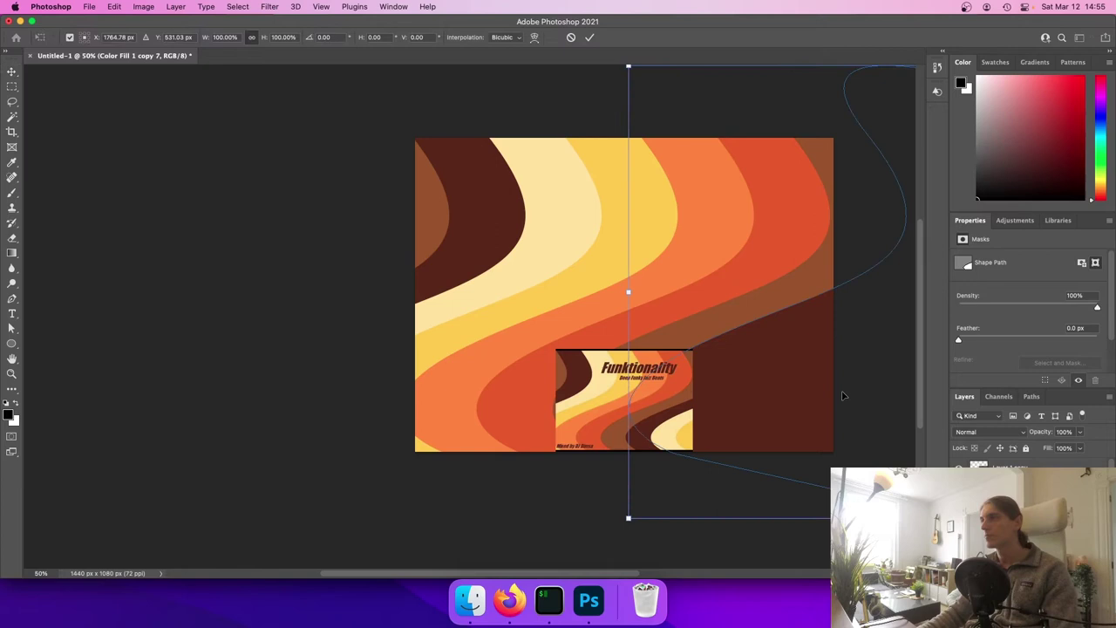
pyautogui.click(125, 37)
pyautogui.click(126, 37)
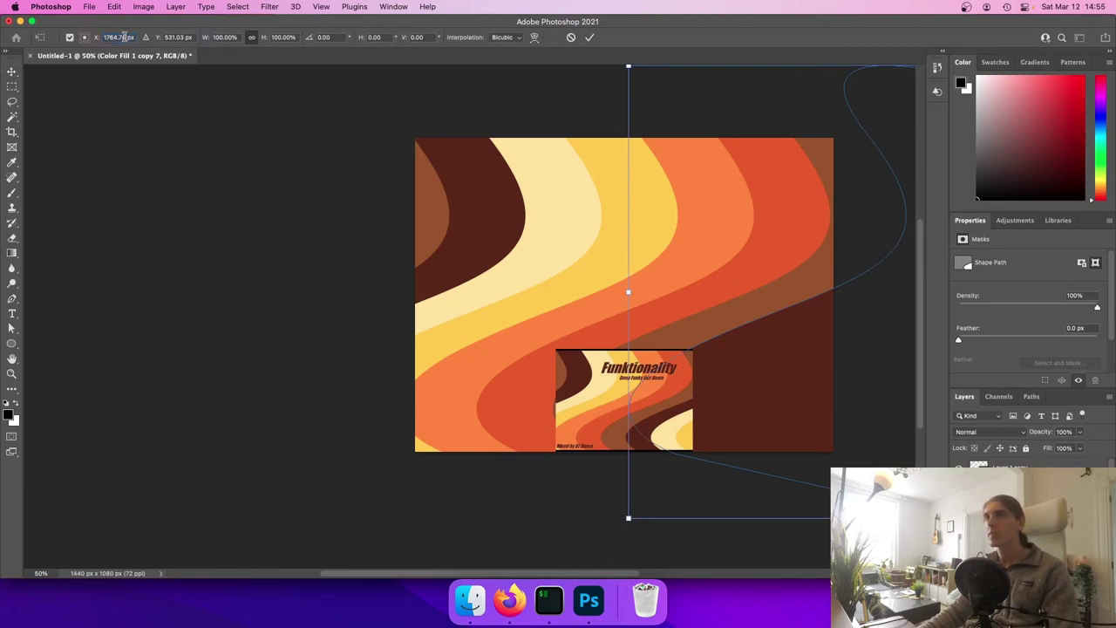
pyautogui.write('+26')
pyautogui.press('Return')
pyautogui.press('Return')
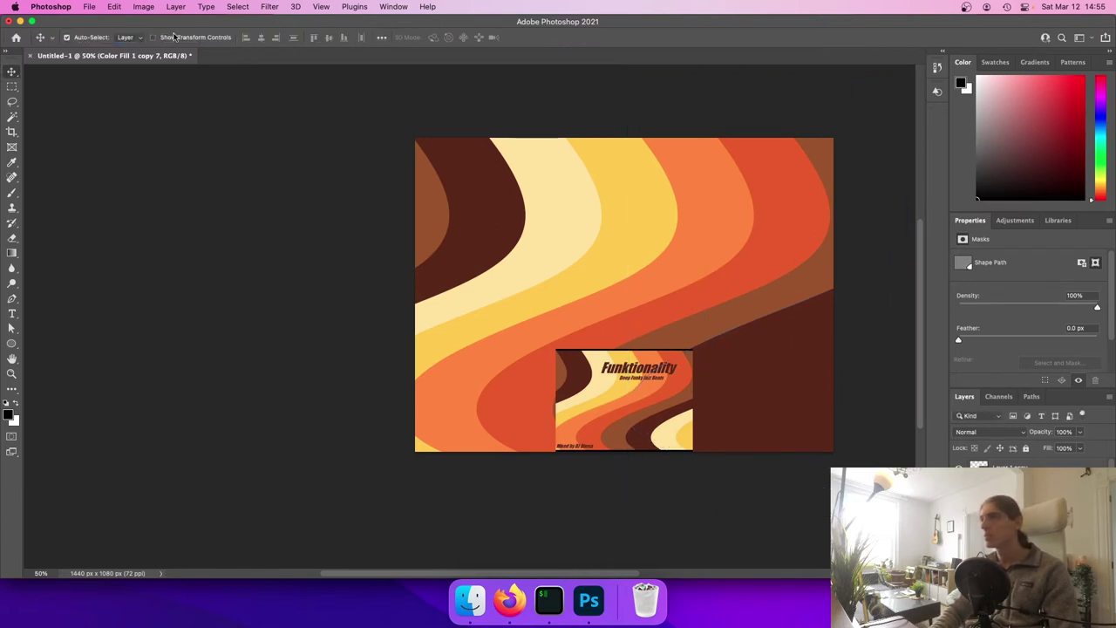
# Recolor the shifted dark brown copy cream fde398, sampled from the large cream stripe
pyautogui.doubleClick(978, 488)
pyautogui.click(535, 241)
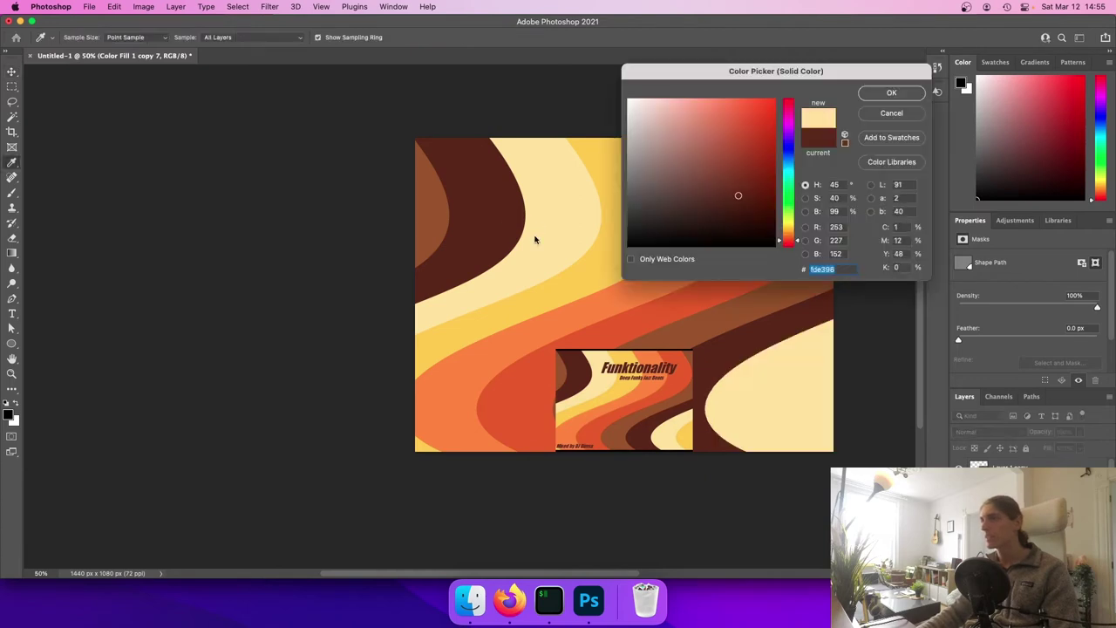
pyautogui.press('Return')
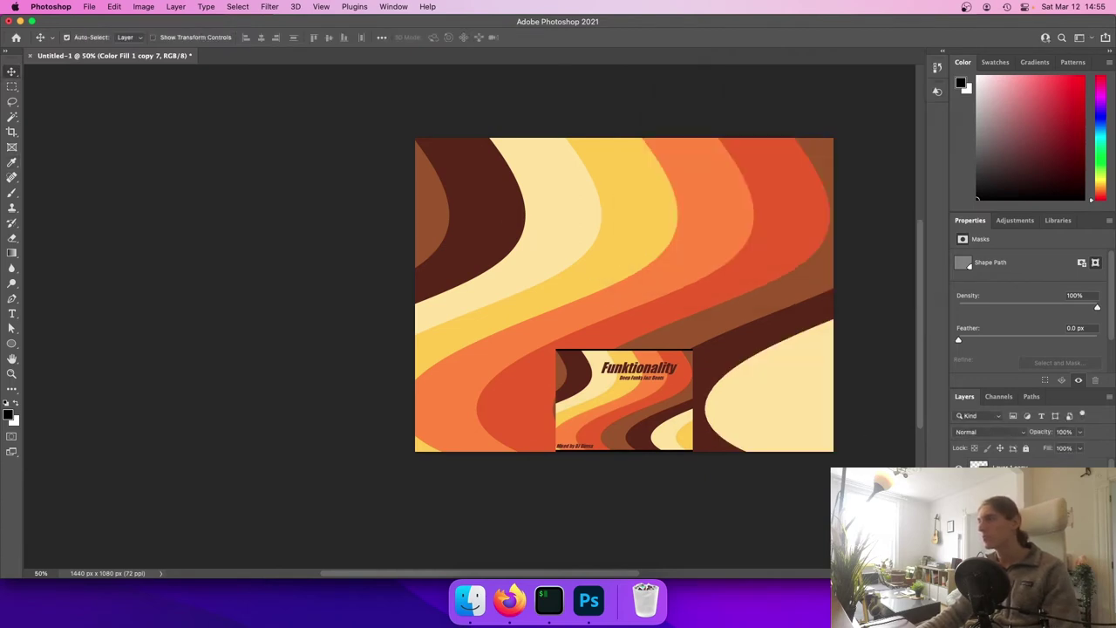
# Duplicate the new cream shape in the lower corner and shift the copy horizontally by +262 px
pyautogui.press('super+t')
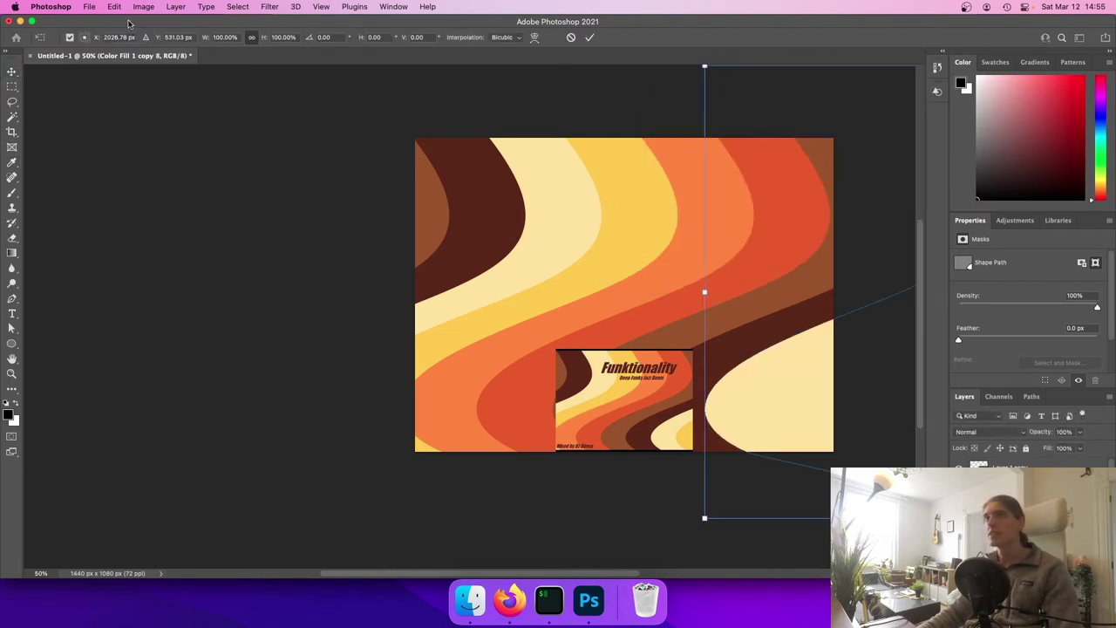
pyautogui.click(119, 37)
pyautogui.press('Right')
pyautogui.write('+262')
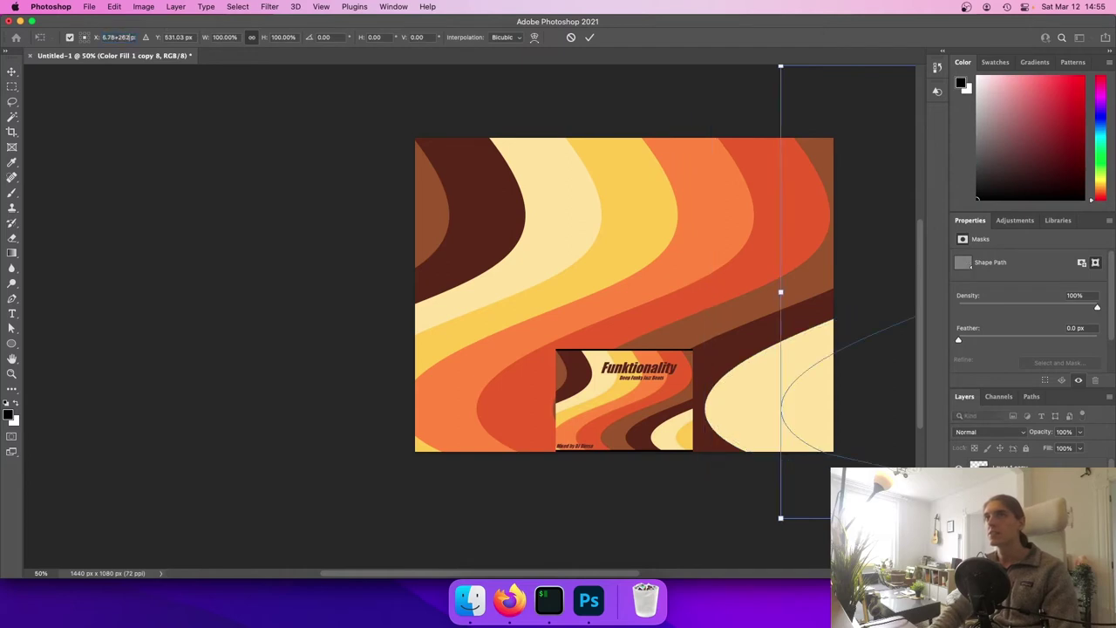
pyautogui.press('Return')
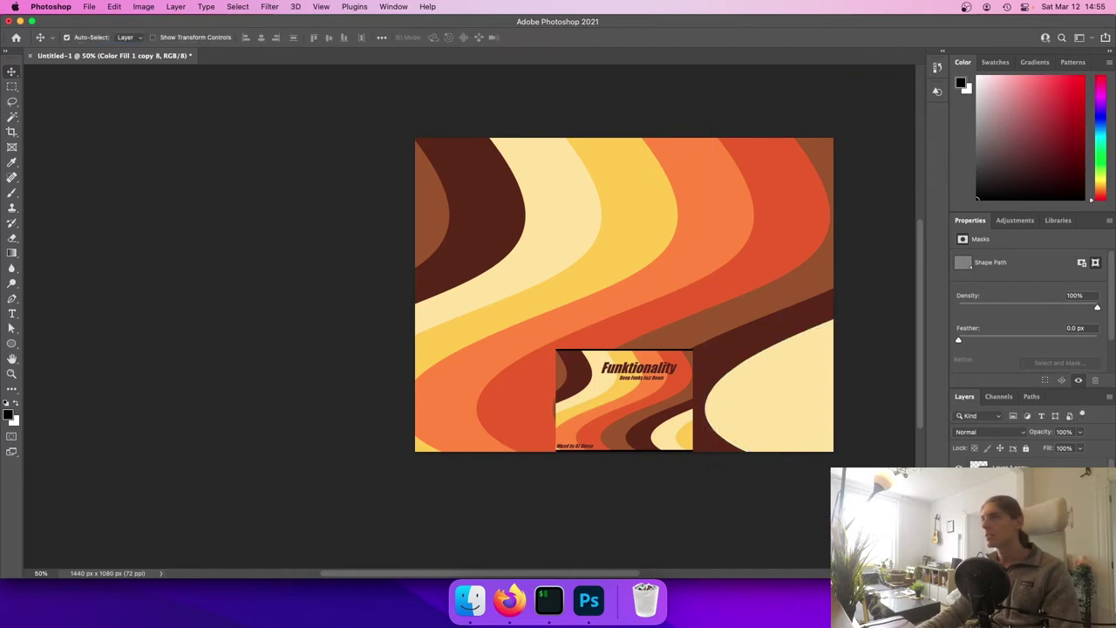
# Recolor the shifted cream copy with the yellow sampled from the large yellow stripe
pyautogui.doubleClick(977, 506)
pyautogui.click(595, 268)
pyautogui.press('Return')
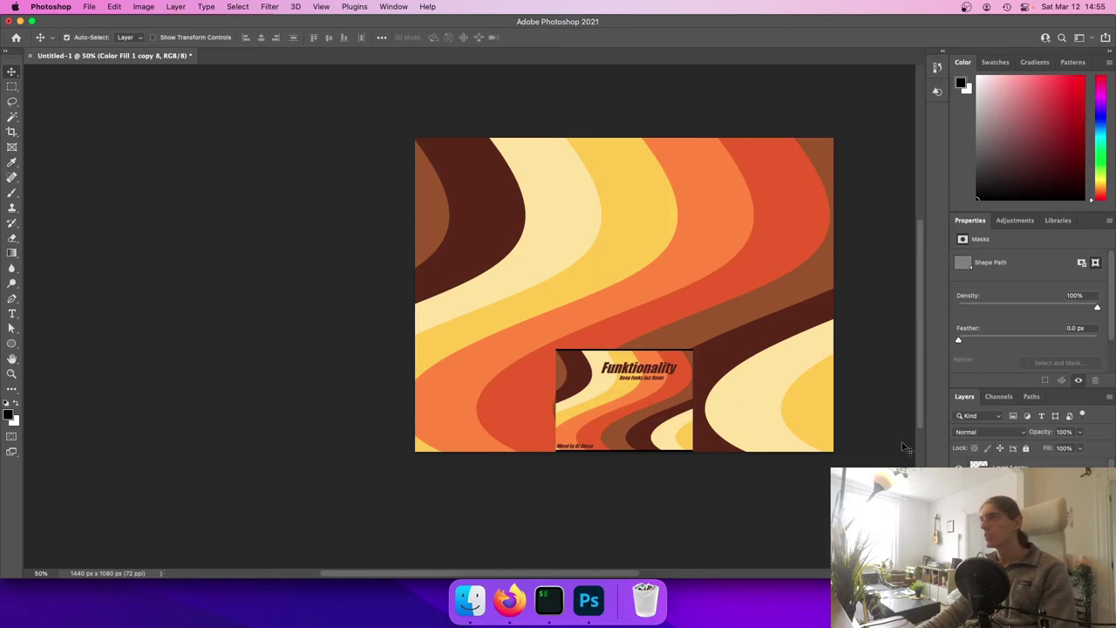
pyautogui.scroll(-5, 1012, 515)
pyautogui.scroll(5, 1011, 514)
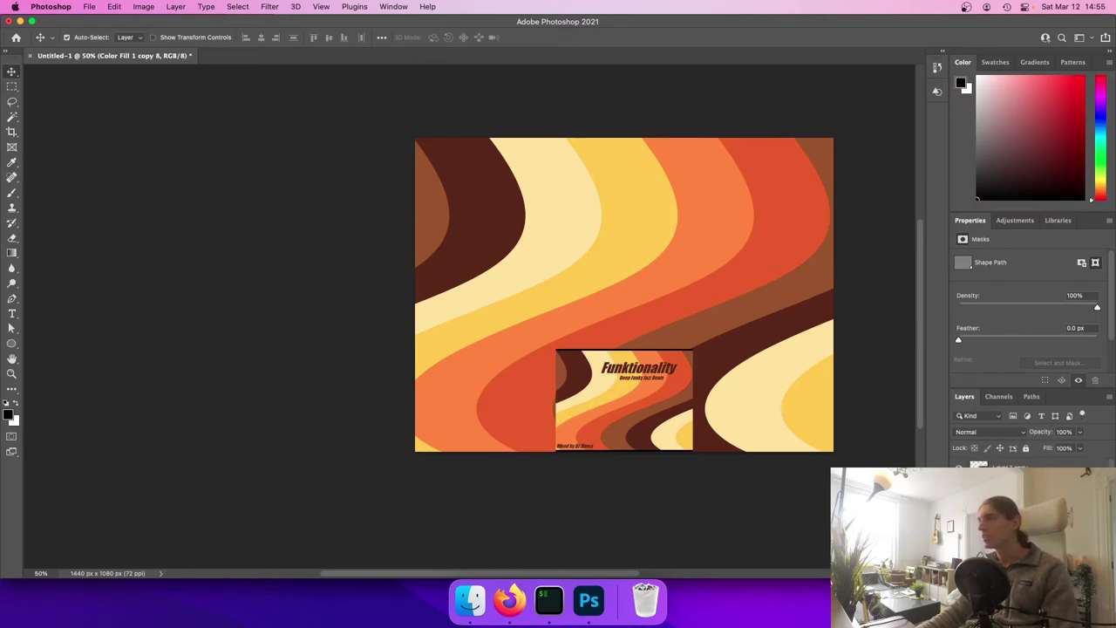
# Hide the reference cover thumbnail and group all the stripe color fill layers, including the brown background fill
pyautogui.click(960, 469)
pyautogui.scroll(-5, 1012, 515)
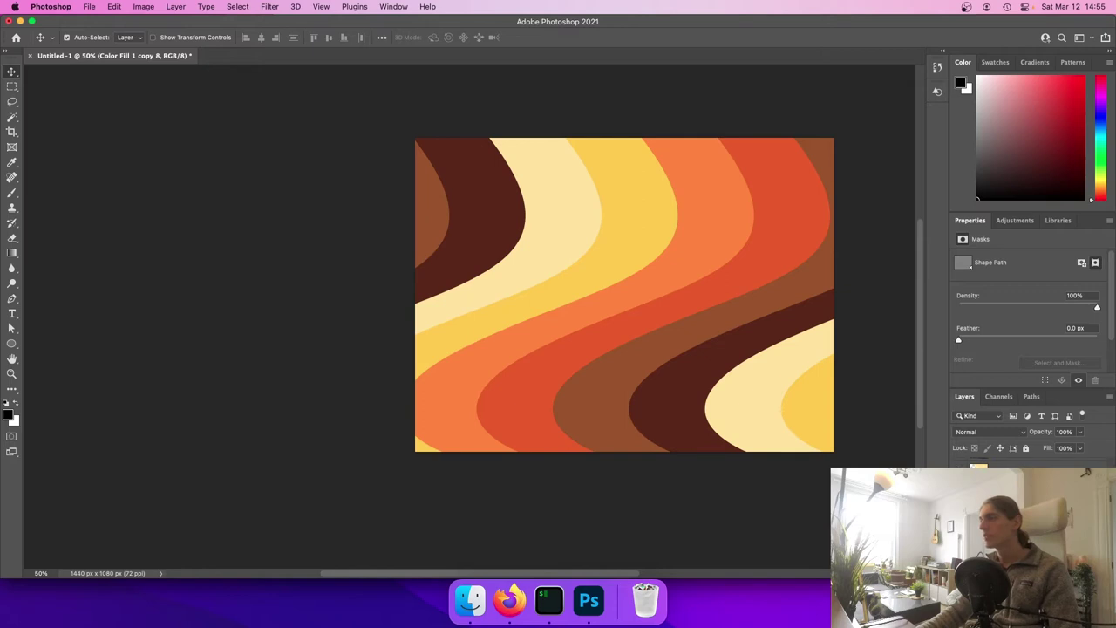
pyautogui.click(1012, 532)
pyautogui.click(1012, 550)
pyautogui.scroll(5, 1012, 514)
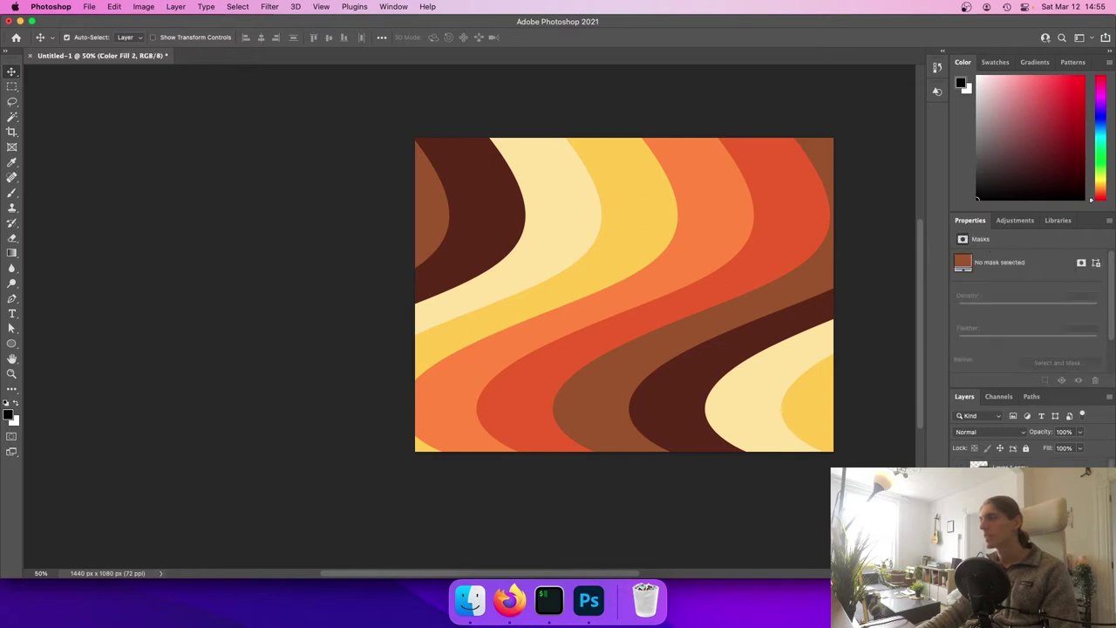
pyautogui.keyDown('shift'); pyautogui.click(1011, 488); pyautogui.keyUp('shift')
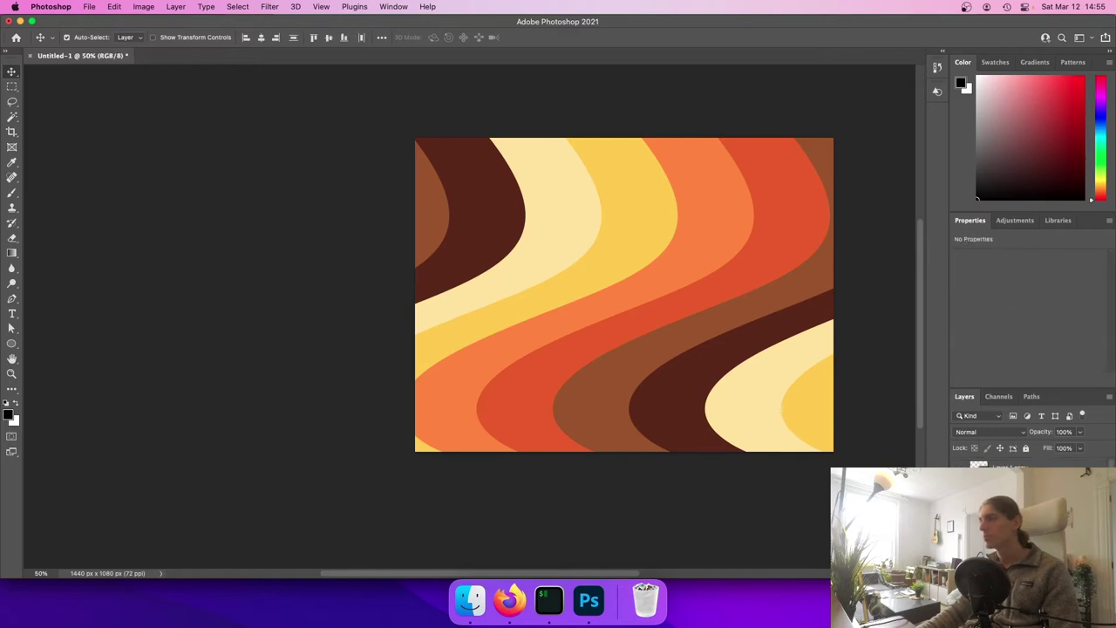
pyautogui.press('super+g')
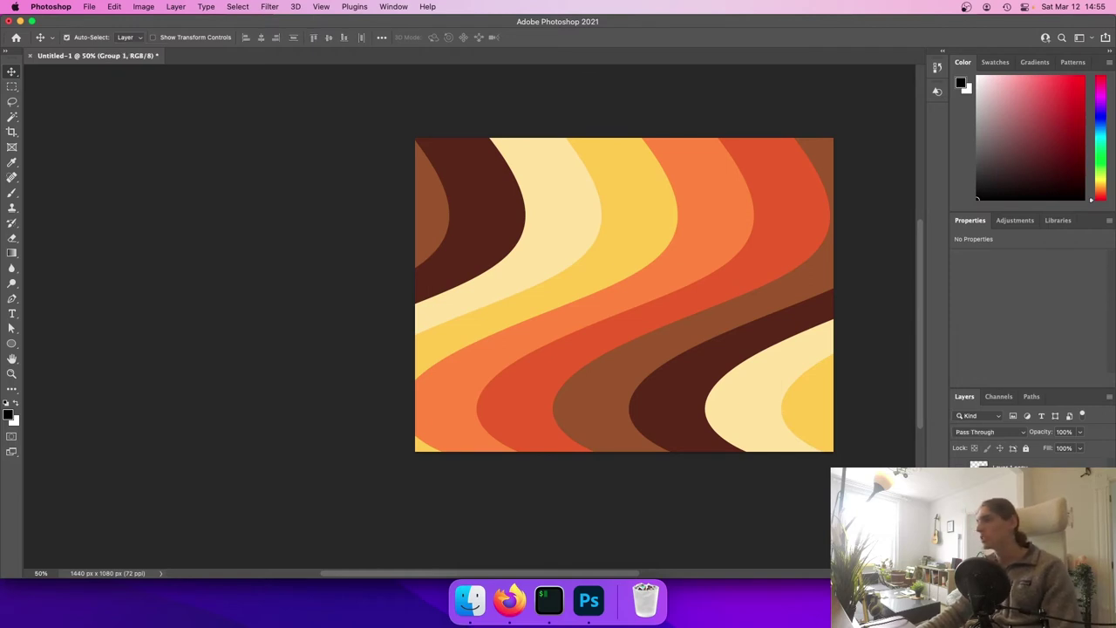
# Compare the recreated stripes with the original cover by repeatedly toggling the visibility of the stripe group
pyautogui.click(960, 485)
pyautogui.click(961, 485)
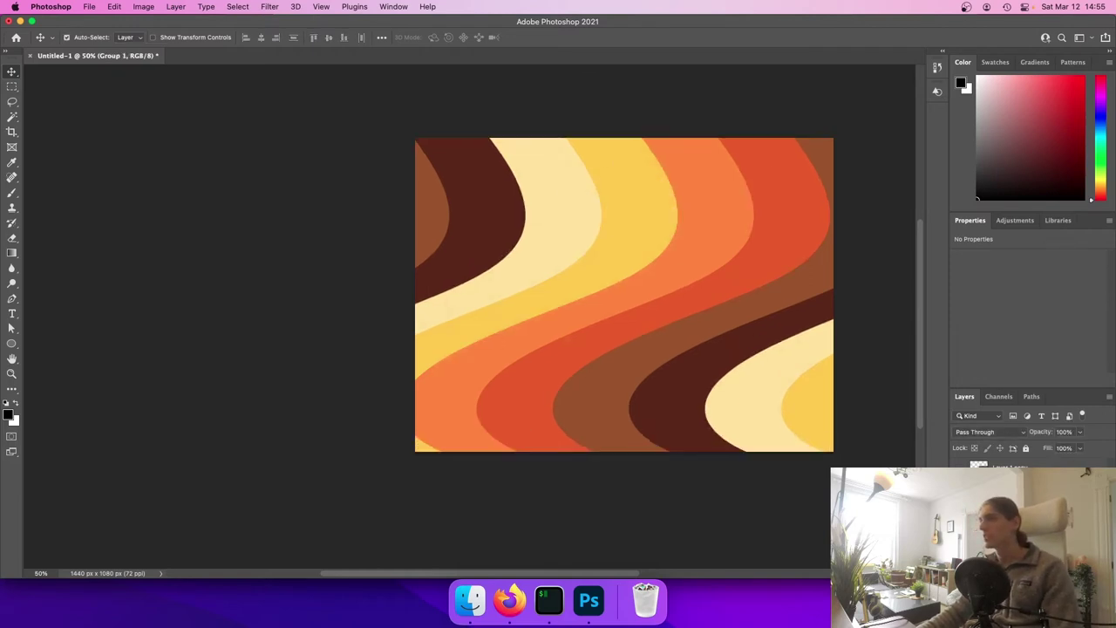
pyautogui.click(961, 485)
pyautogui.press('super+comma')
pyautogui.press('super+comma')
pyautogui.press('super+comma')
pyautogui.press('super+comma')
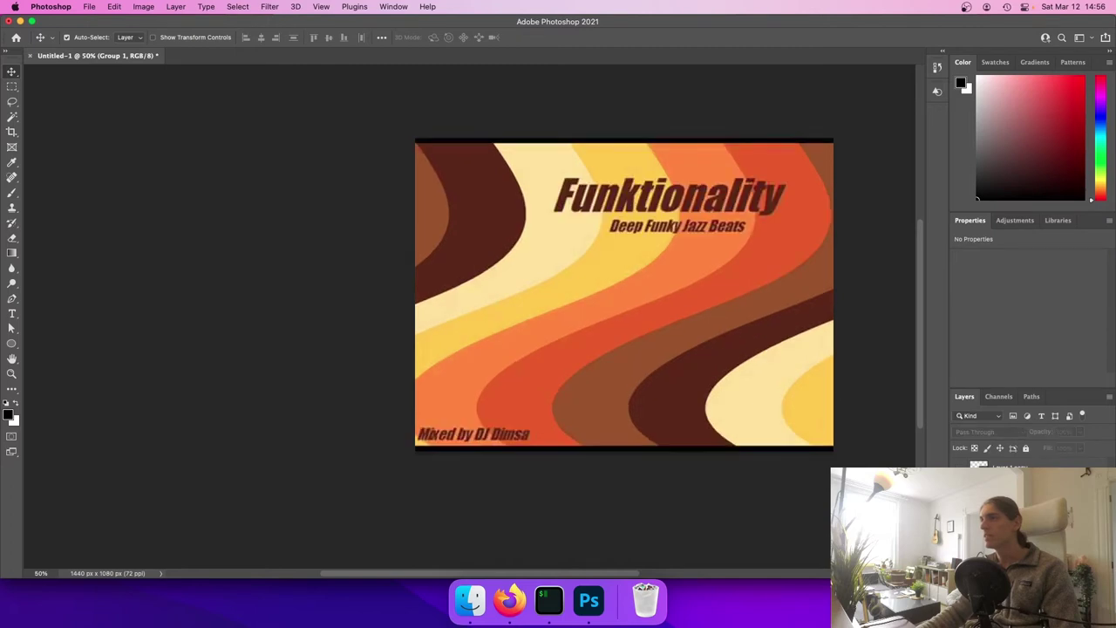
pyautogui.press('super+comma')
pyautogui.press('super+comma')
pyautogui.press('super+comma')
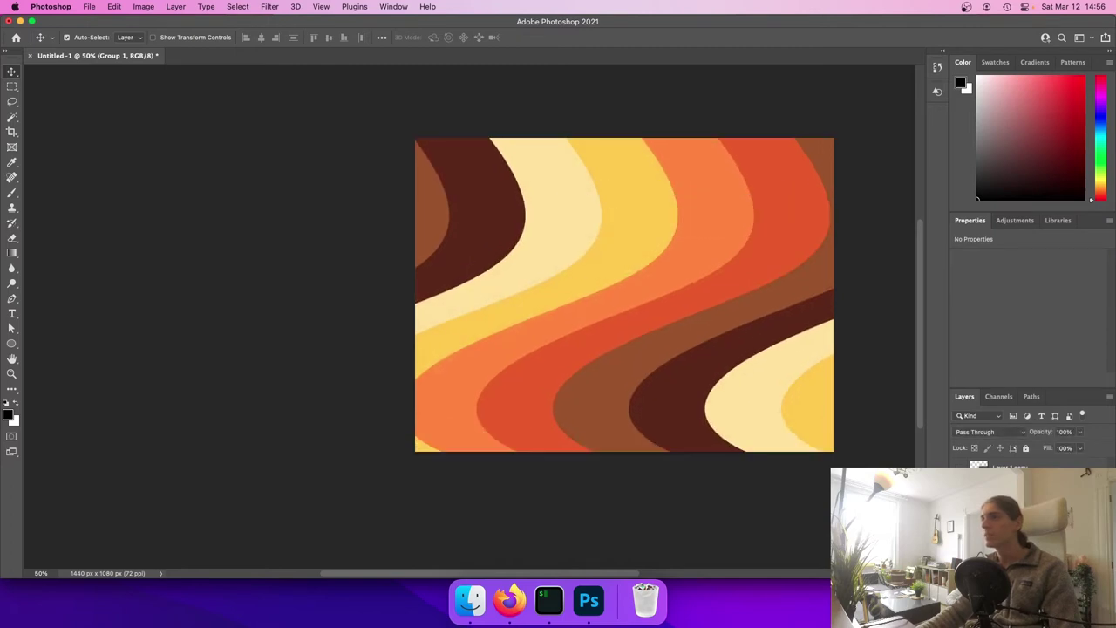
pyautogui.press('super+comma')
pyautogui.press('super+comma')
pyautogui.press('super+comma')
pyautogui.press('super+comma')
pyautogui.press('super+comma')
pyautogui.press('super+comma')
pyautogui.press('super+comma')
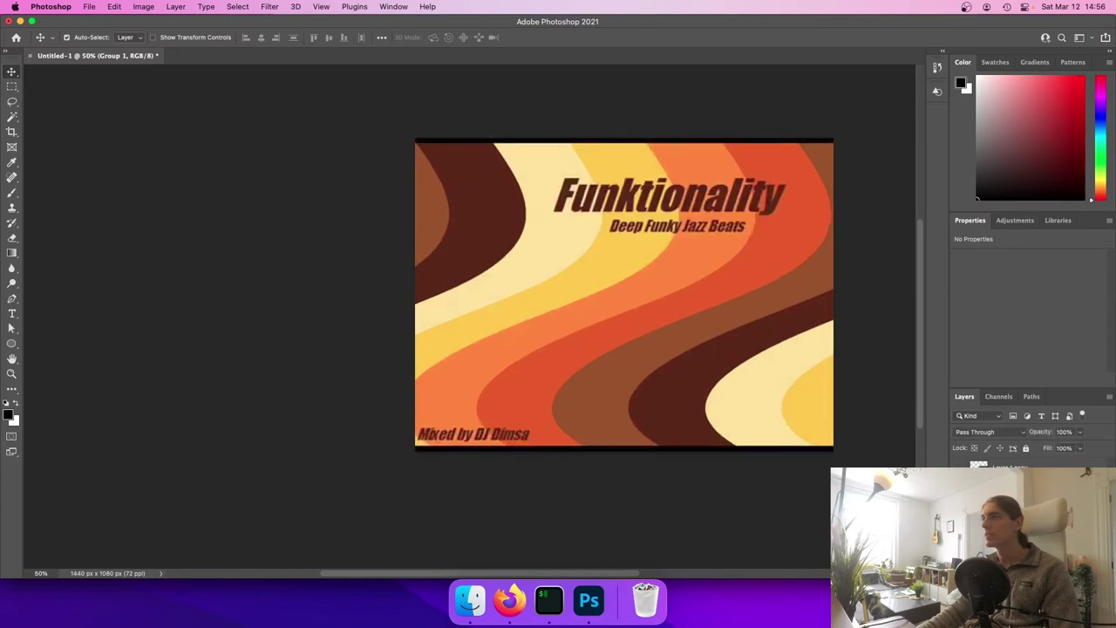
pyautogui.press('super+comma')
pyautogui.press('super+comma')
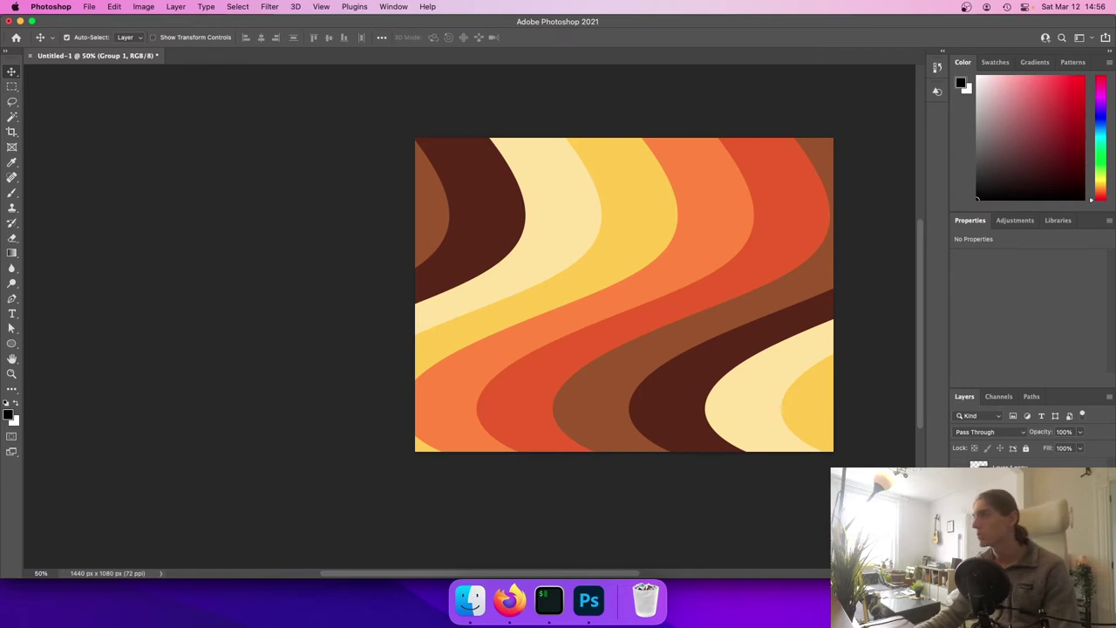
pyautogui.press('super+comma')
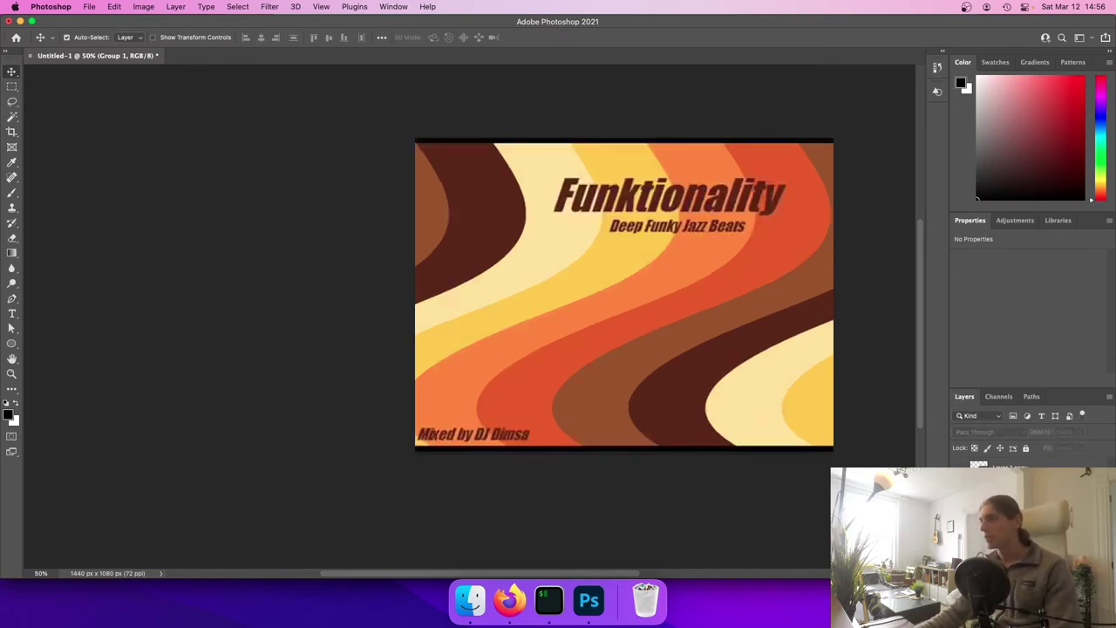
# Add a horizontal text layer reading "Funktionality" near the original cover's title
pyautogui.scroll(3, 695, 197)
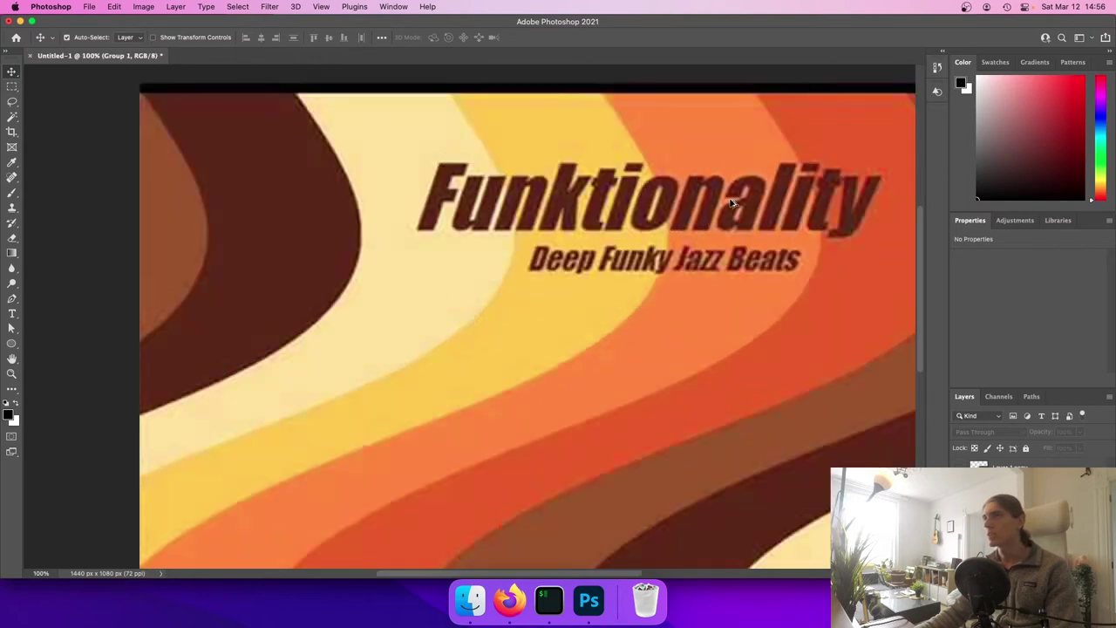
pyautogui.scroll(-2, 563, 243)
pyautogui.scroll(2, 563, 238)
pyautogui.hscroll(3, 556, 243)
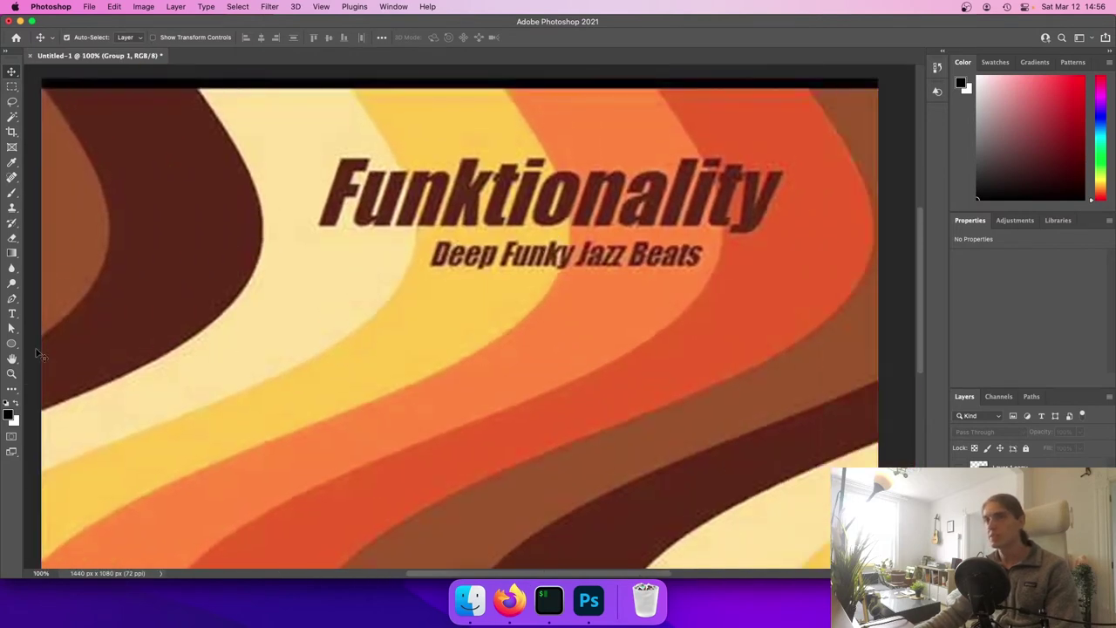
pyautogui.click(12, 315)
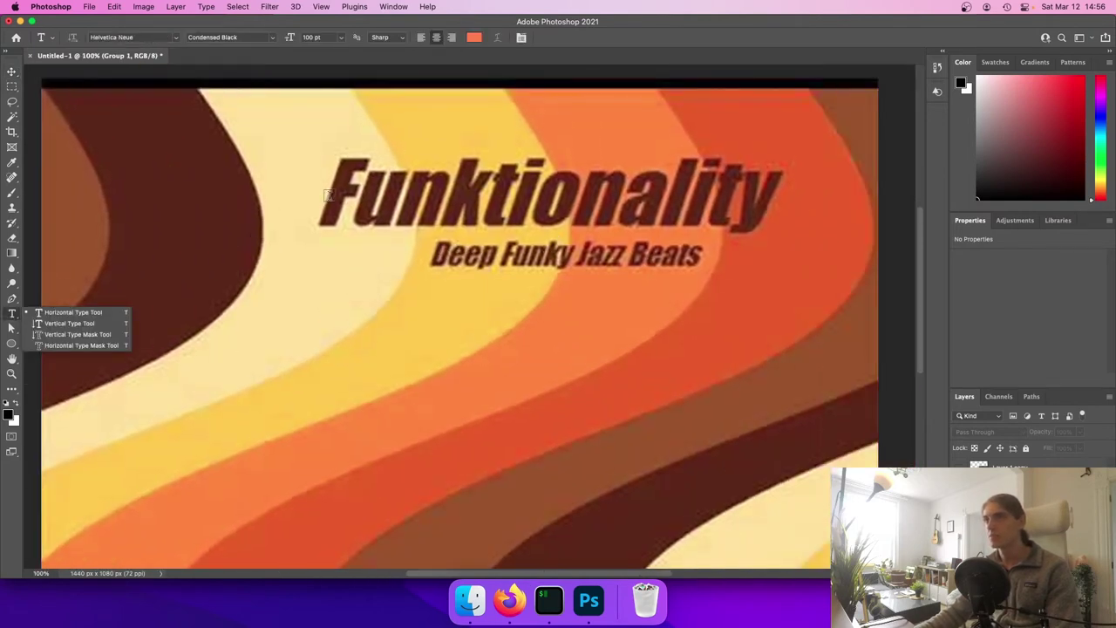
pyautogui.click(326, 198)
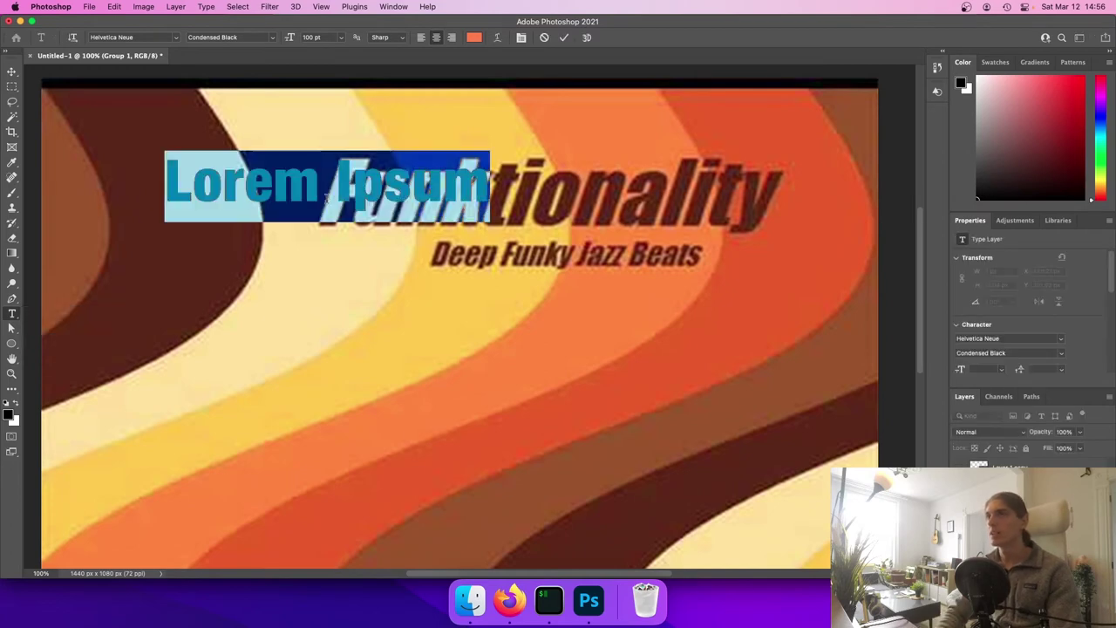
pyautogui.write('Funktionality')
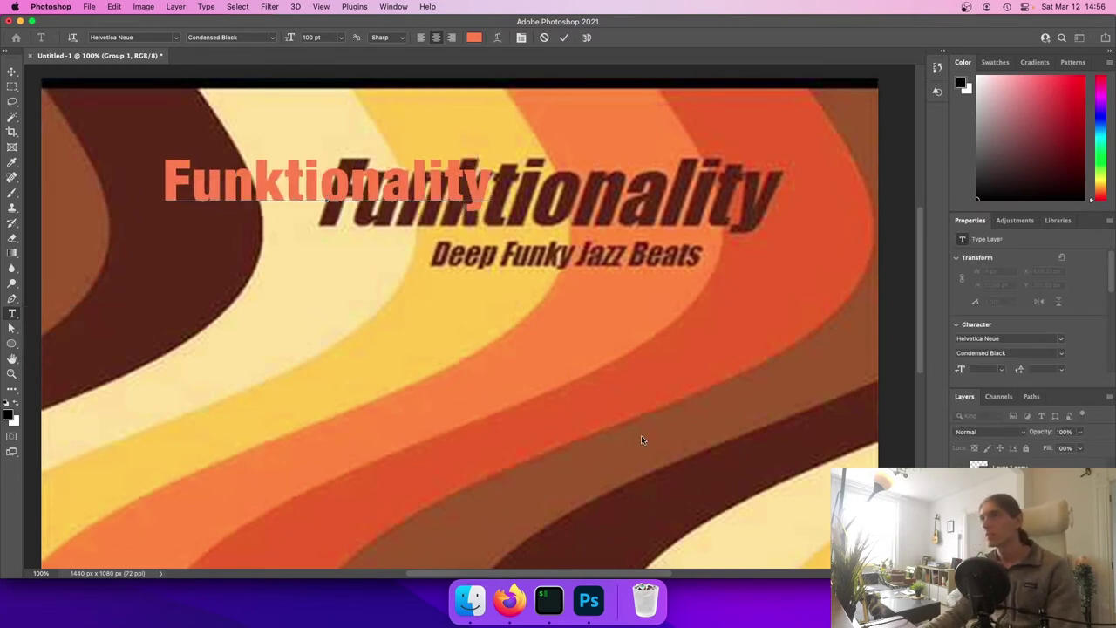
pyautogui.press('super+Return')
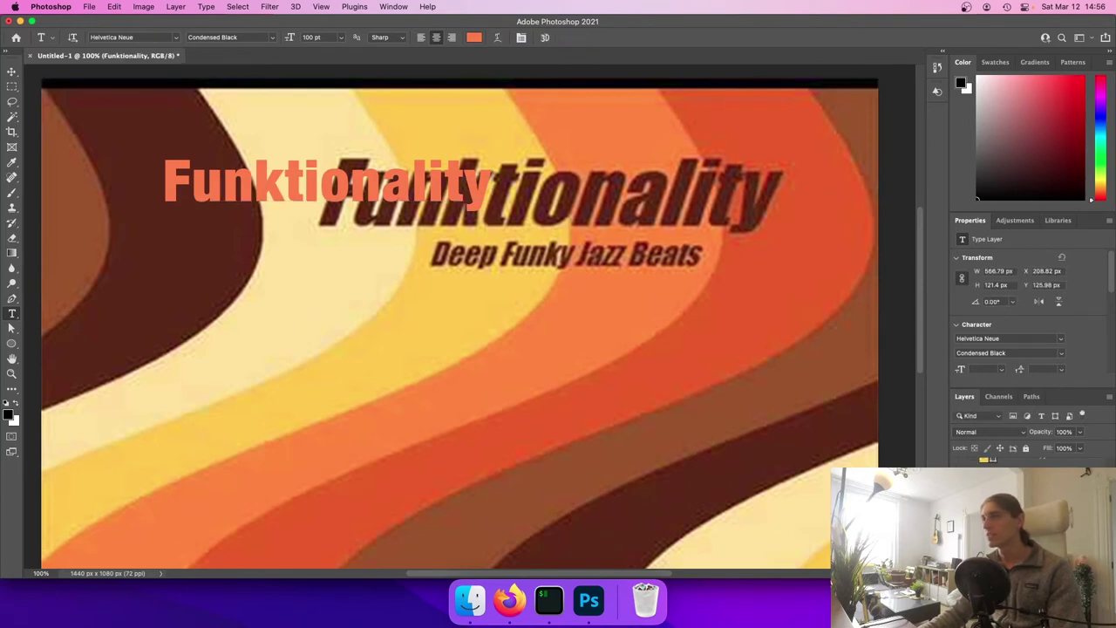
# Recolor the new Funktionality title brown 945426, matching the background fill
pyautogui.doubleClick(984, 506)
pyautogui.press('Escape')
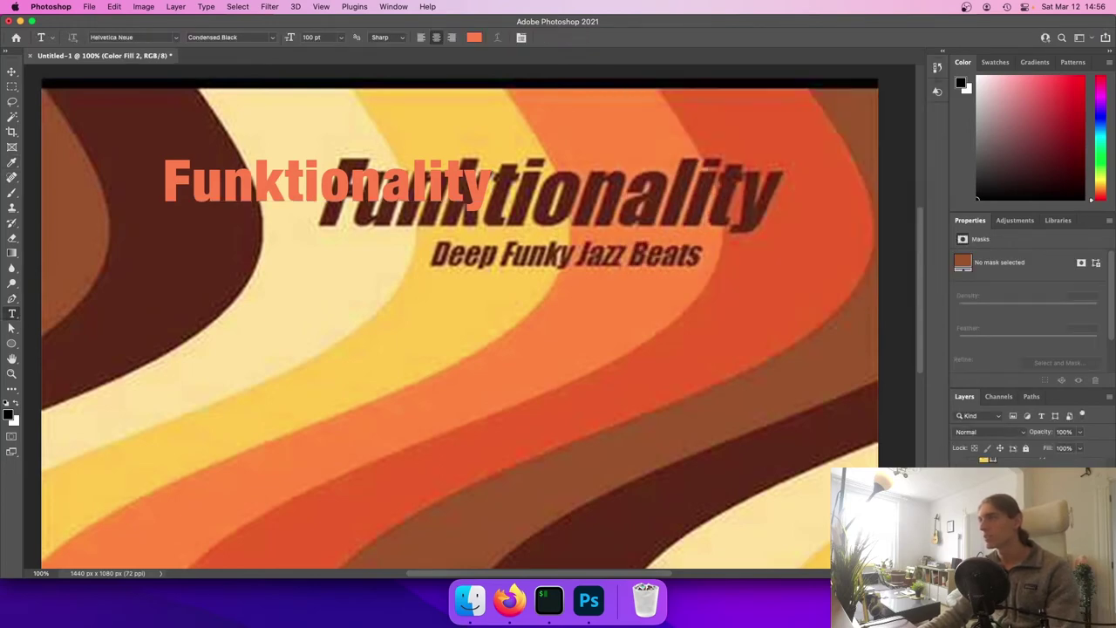
pyautogui.doubleClick(979, 486)
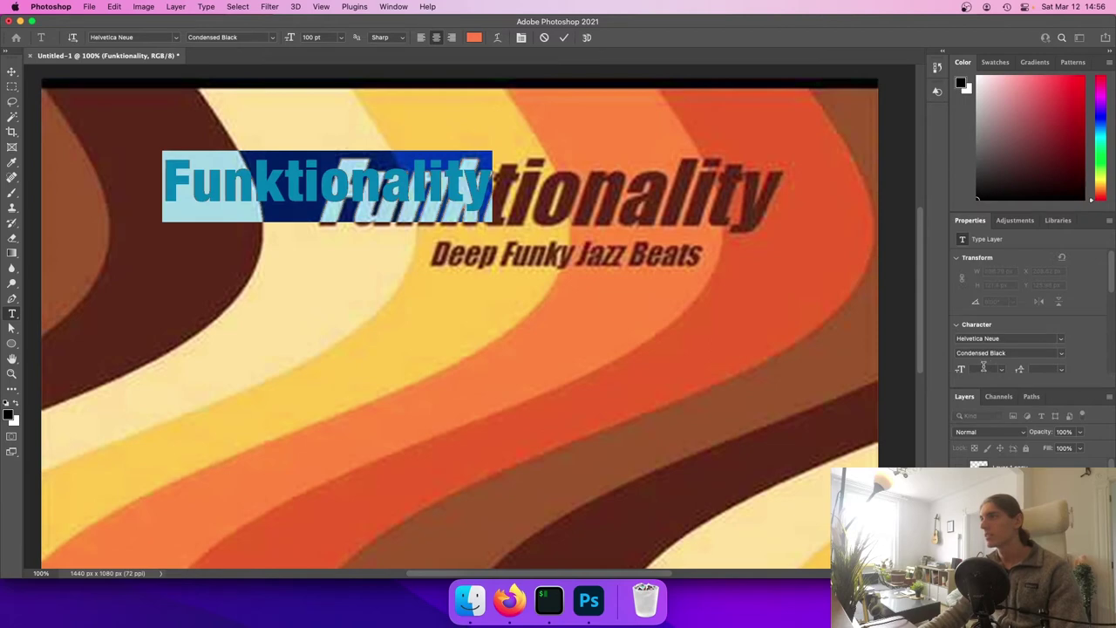
pyautogui.scroll(-3, 1072, 366)
pyautogui.click(1051, 342)
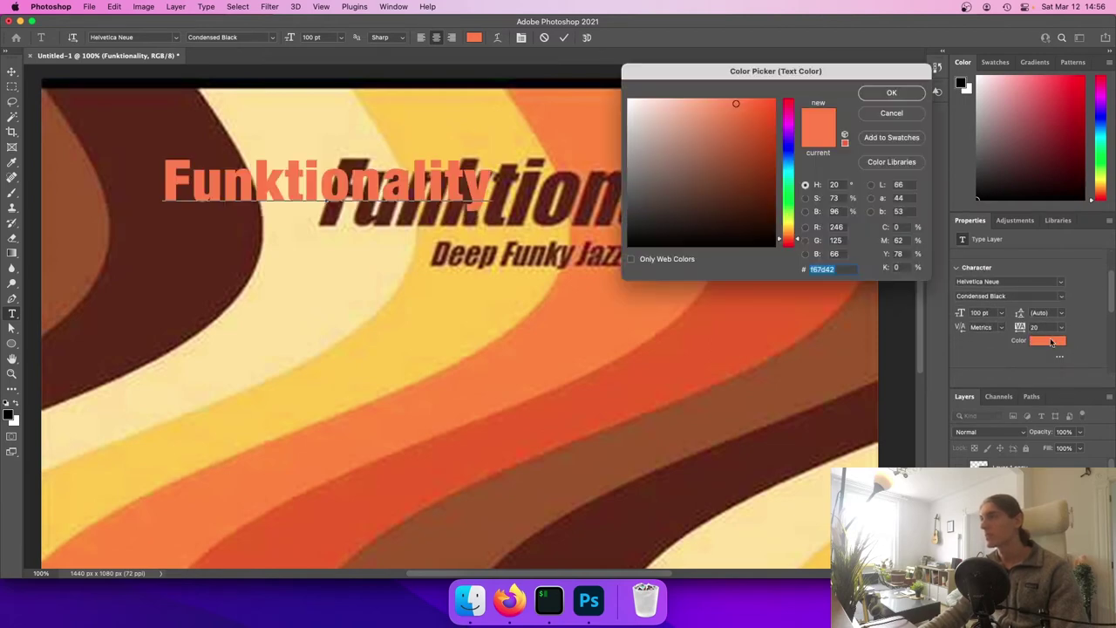
pyautogui.write('945426')
pyautogui.press('Return')
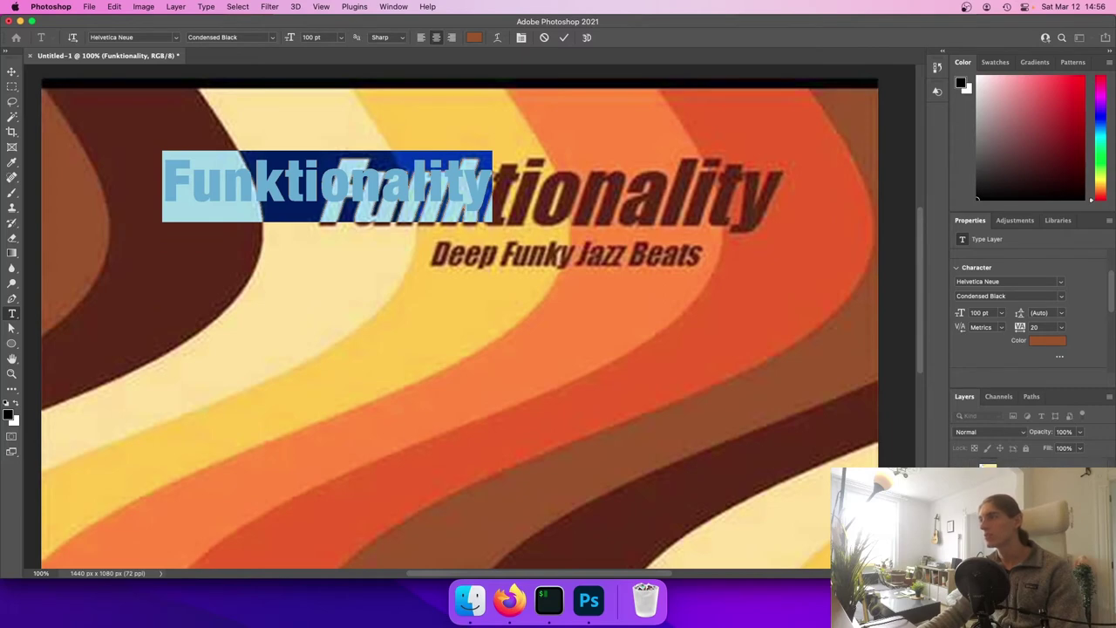
# Recolor the new title dark brown 582716, copied from the dark brown stripe's fill layer
pyautogui.click(1003, 513)
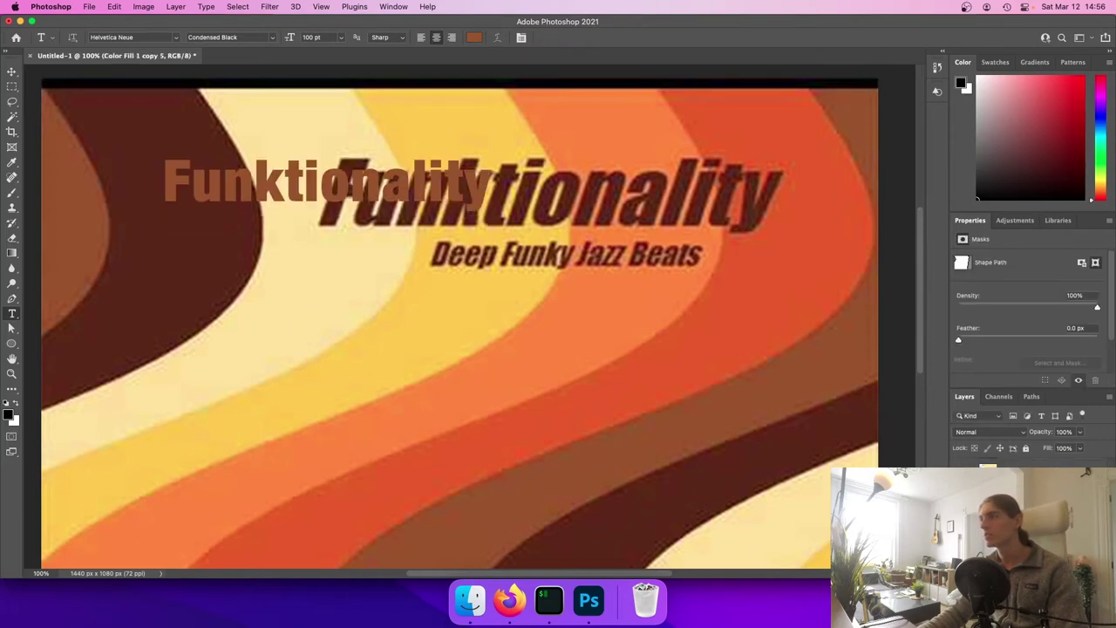
pyautogui.doubleClick(988, 513)
pyautogui.press('super+c')
pyautogui.press('Return')
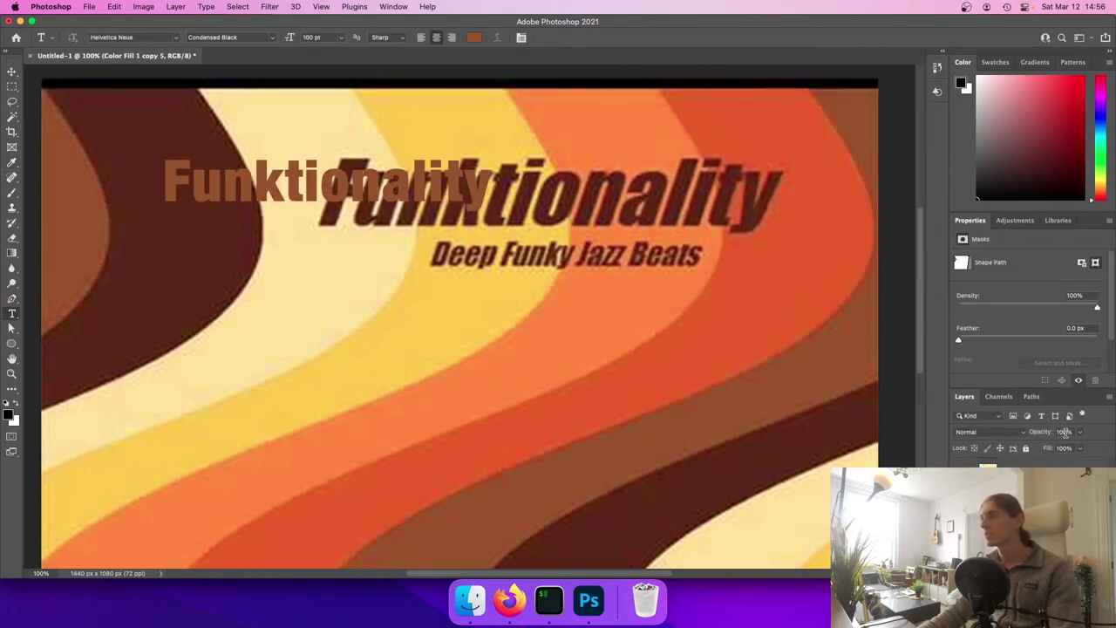
pyautogui.scroll(5, 1054, 488)
pyautogui.doubleClick(980, 490)
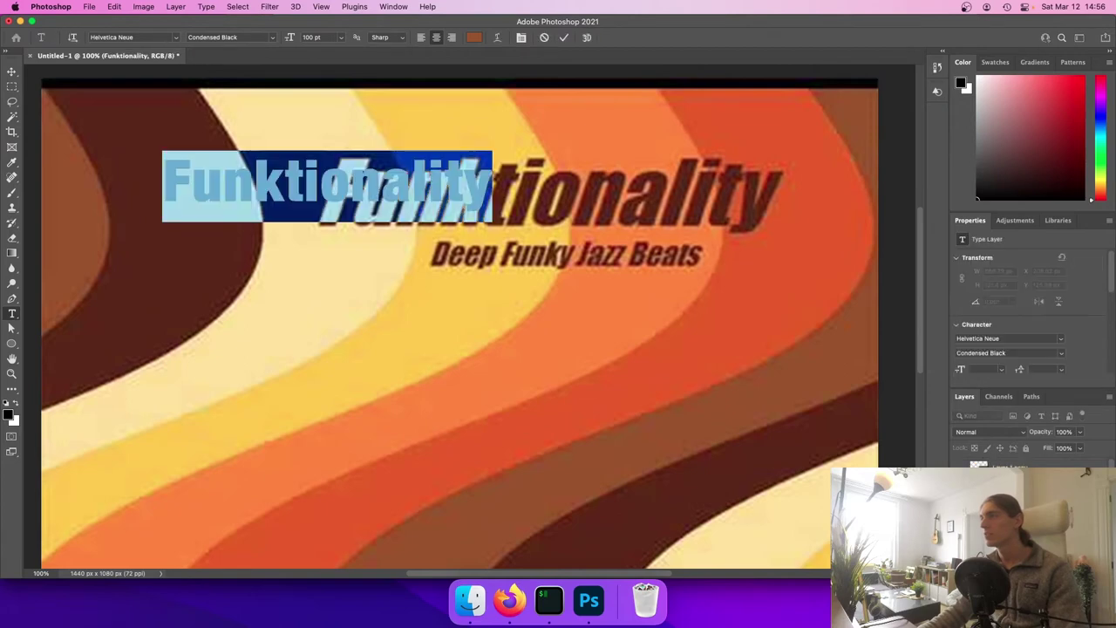
pyautogui.scroll(-2, 1077, 349)
pyautogui.click(1036, 373)
pyautogui.press('super+v')
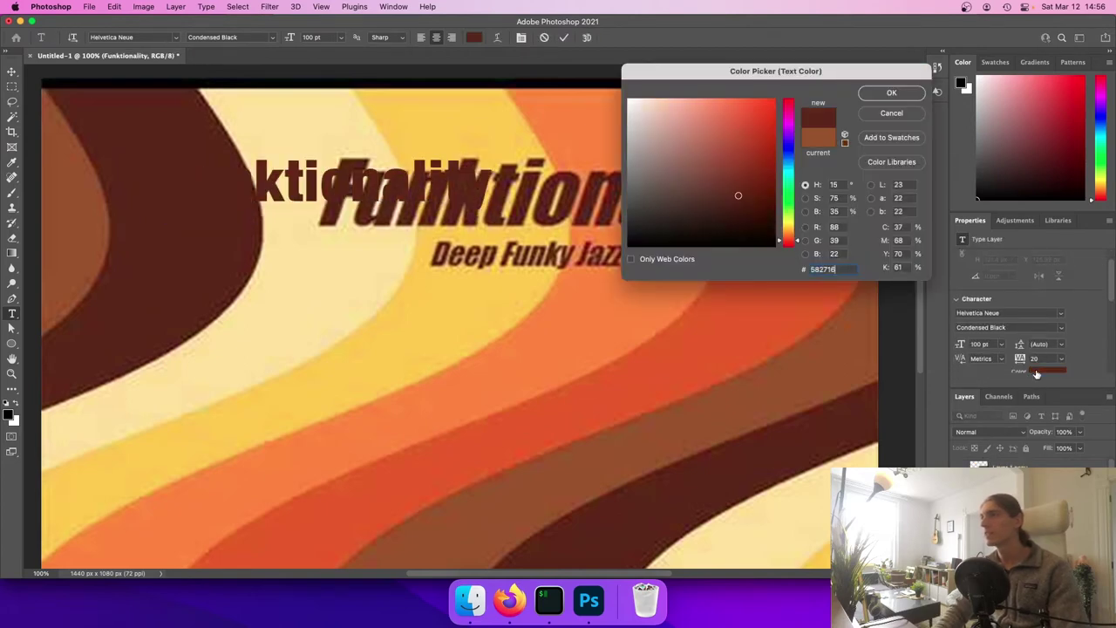
pyautogui.press('Return')
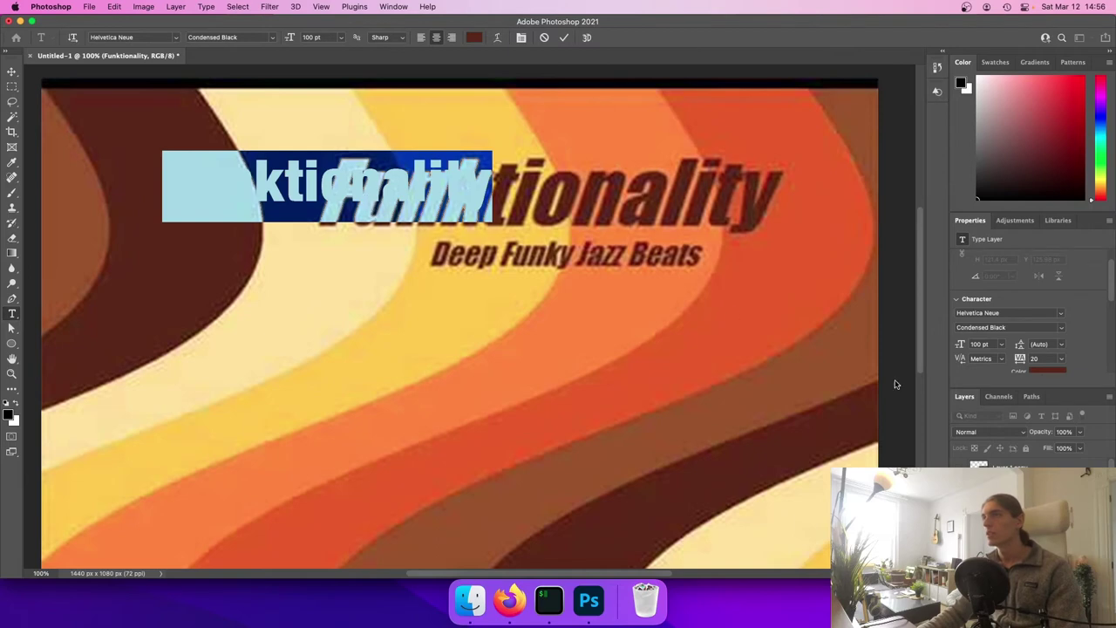
pyautogui.click(373, 193)
# Move the new title just below the original subtitle and change its font to Impact
pyautogui.click(11, 71)
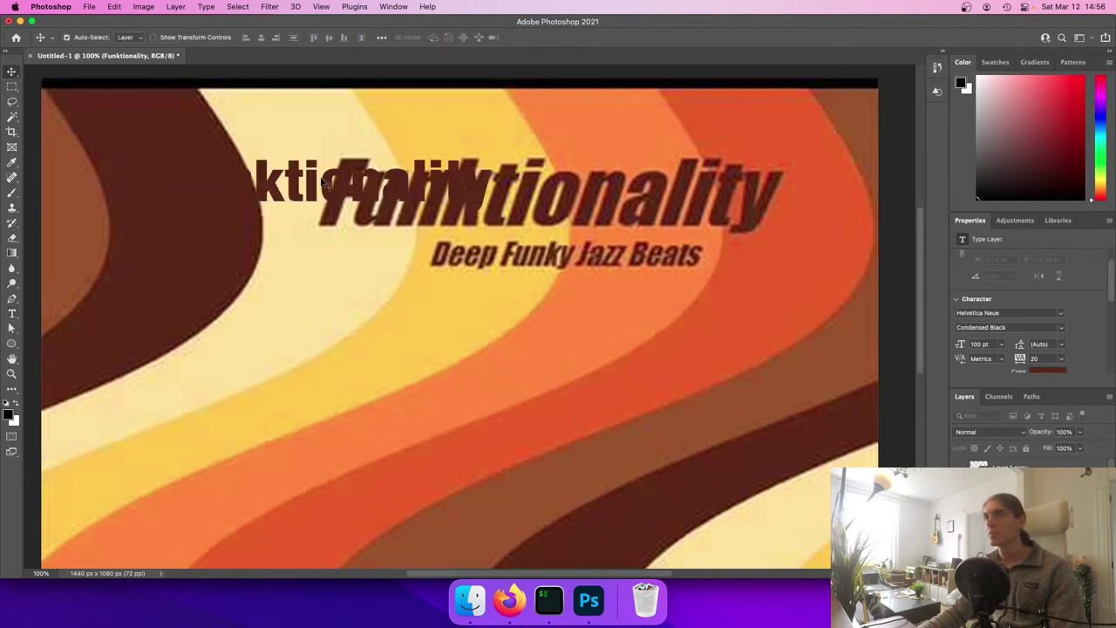
pyautogui.moveTo(328, 185); pyautogui.dragTo(465, 321)
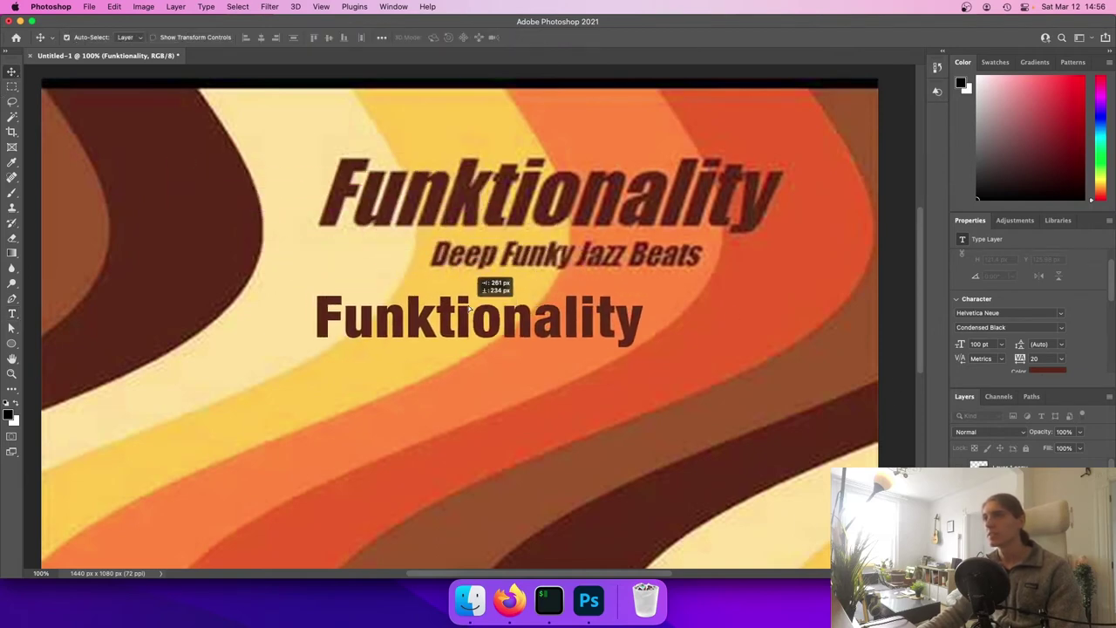
pyautogui.click(1009, 312)
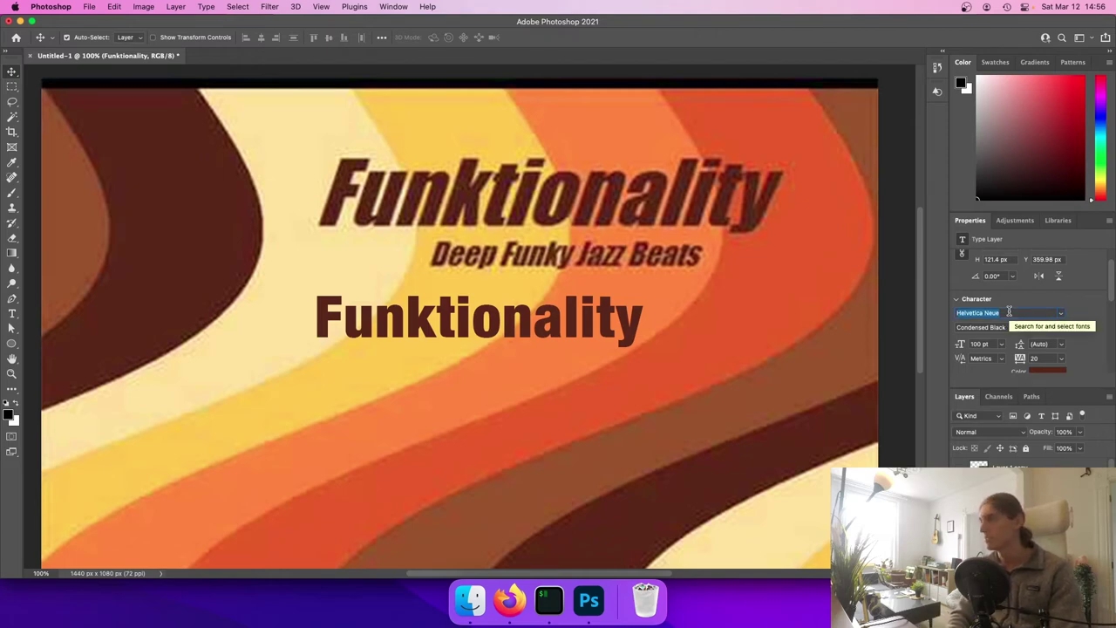
pyautogui.write('im')
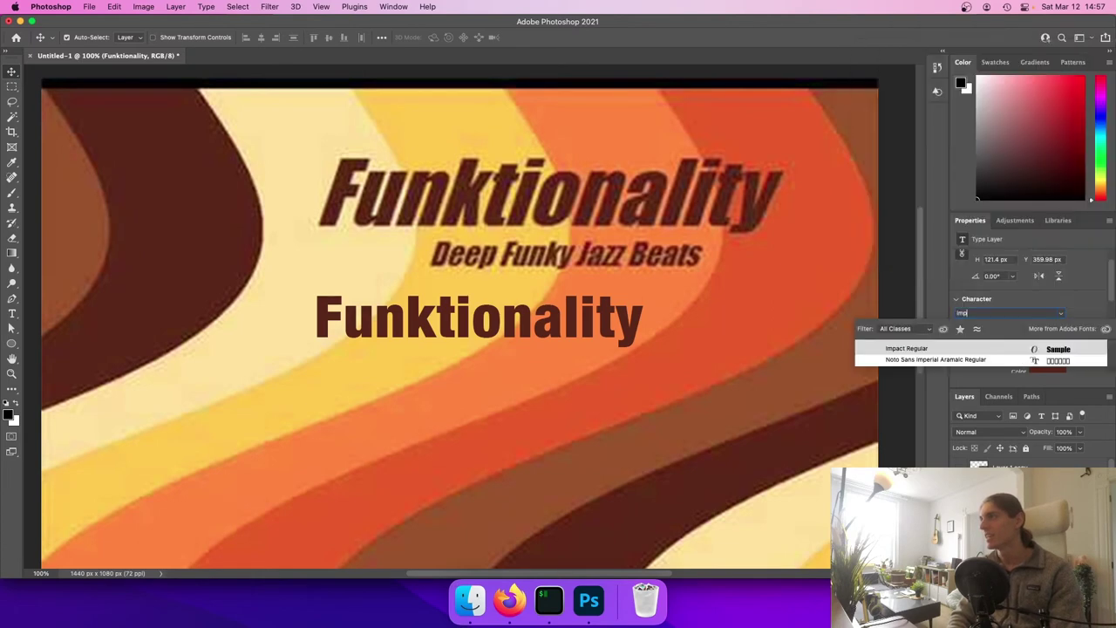
pyautogui.write('p')
pyautogui.press('Return')
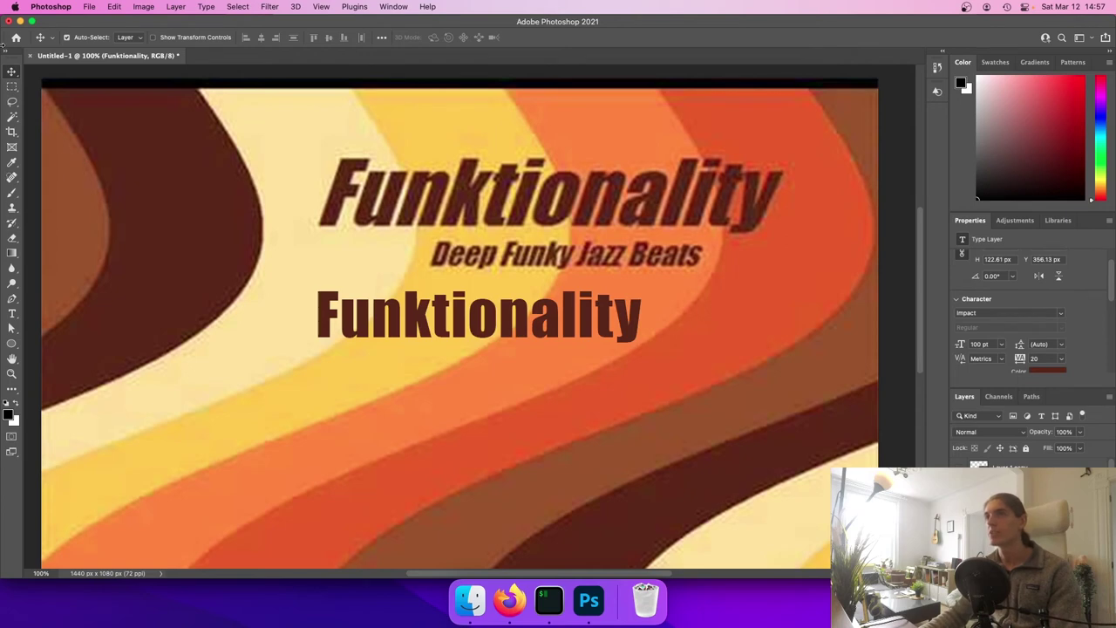
# Place the new title over the original lettering, set its size to 120 pt and align its start with the original
pyautogui.moveTo(359, 330); pyautogui.dragTo(372, 216)
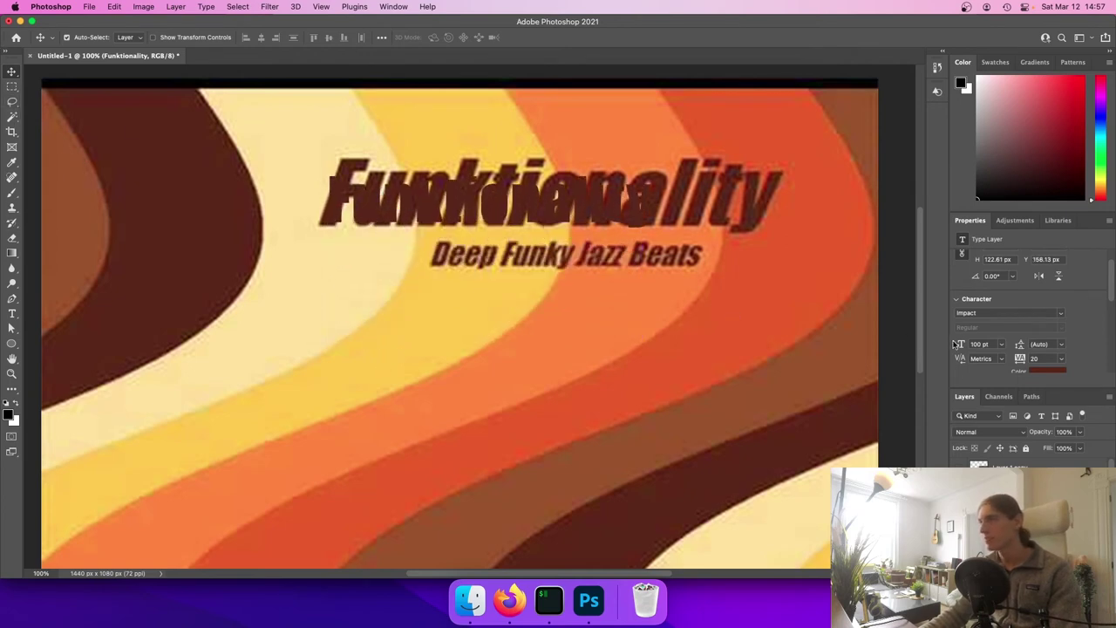
pyautogui.click(963, 345)
pyautogui.write('120')
pyautogui.press('Return')
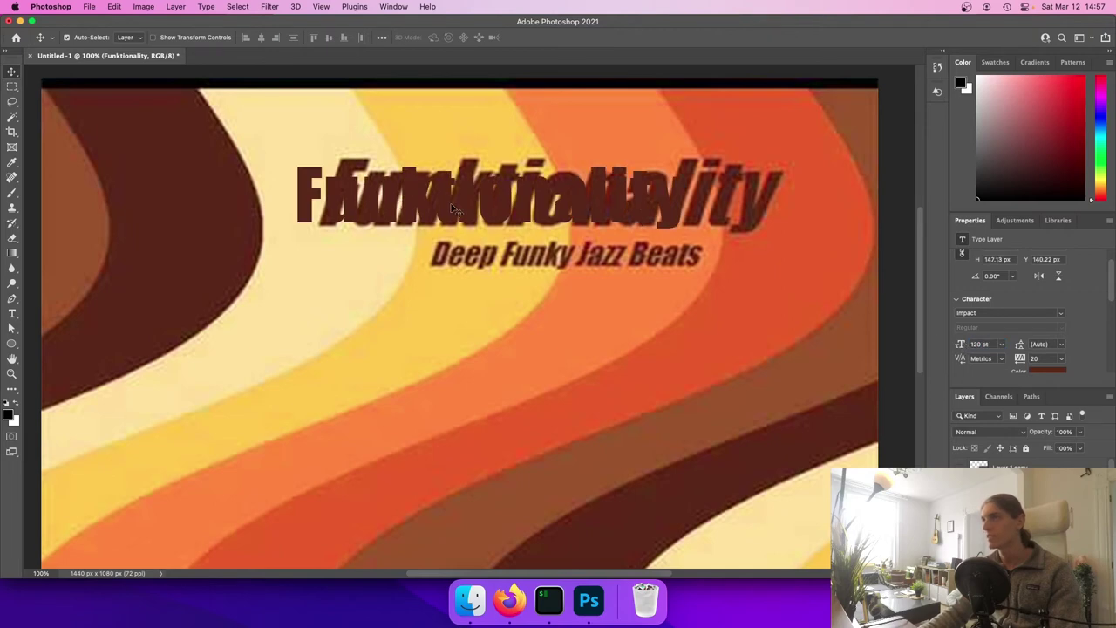
pyautogui.moveTo(453, 209); pyautogui.dragTo(509, 189)
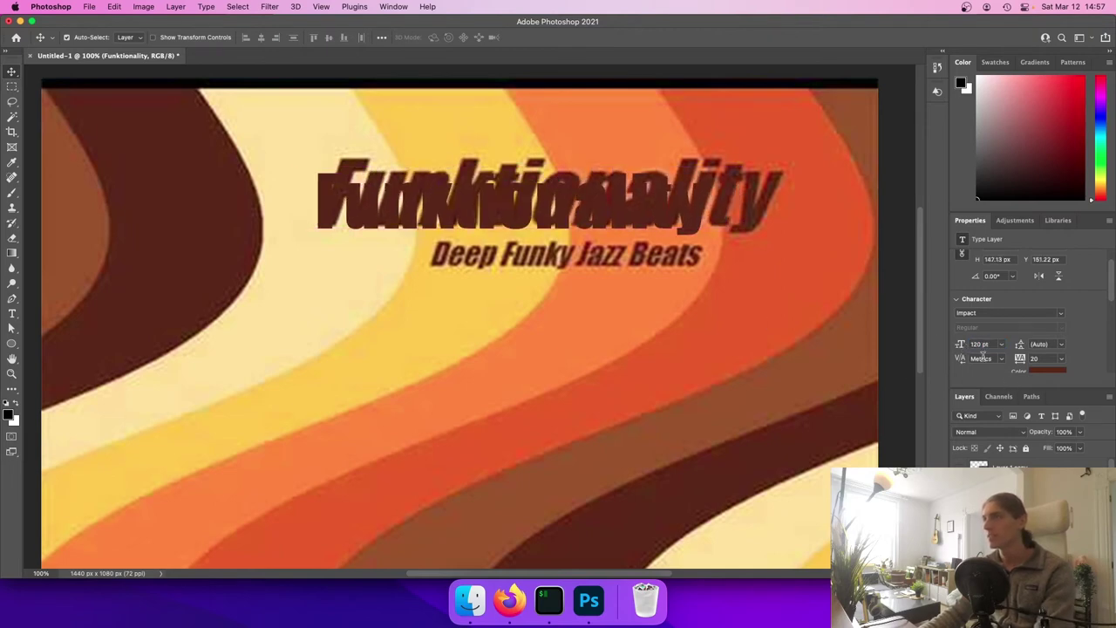
# Try the title at 200 pt, and settle on a size of 150 pt to match the original lettering
pyautogui.moveTo(992, 342); pyautogui.dragTo(879, 348)
pyautogui.write('200')
pyautogui.press('Return')
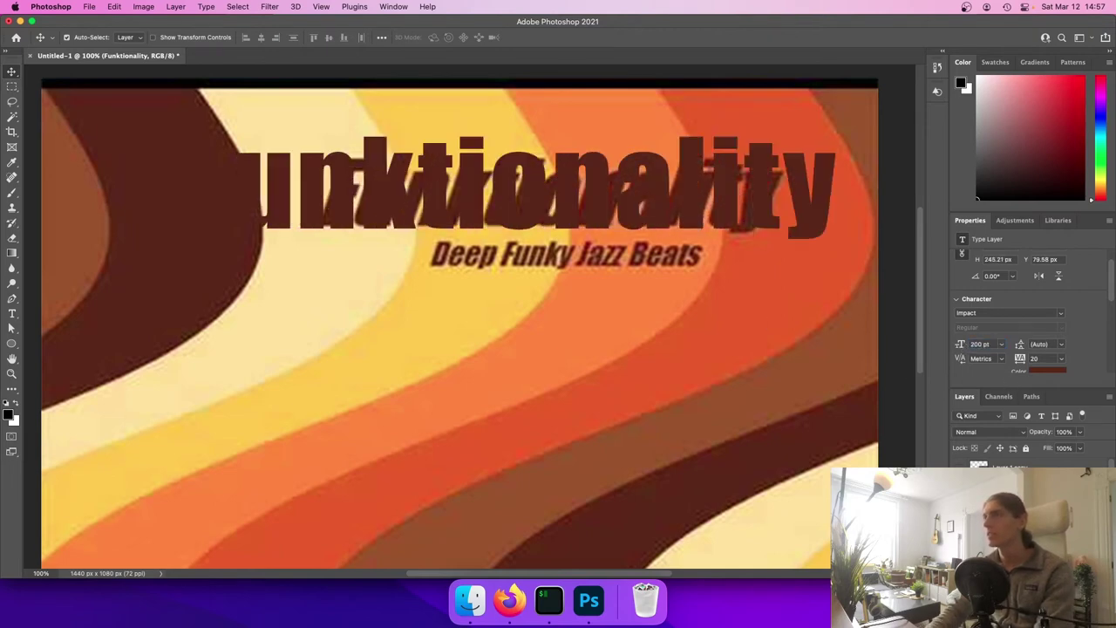
pyautogui.write('150')
pyautogui.press('Return')
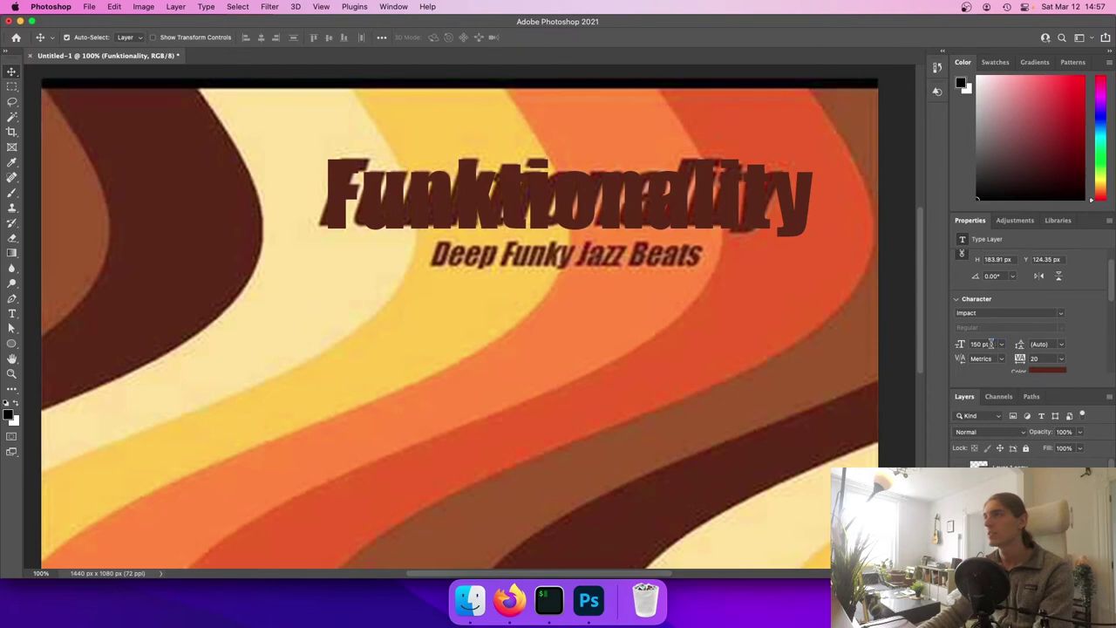
# Set the new title's font size to 140 pt
pyautogui.write('140')
pyautogui.press('Return')
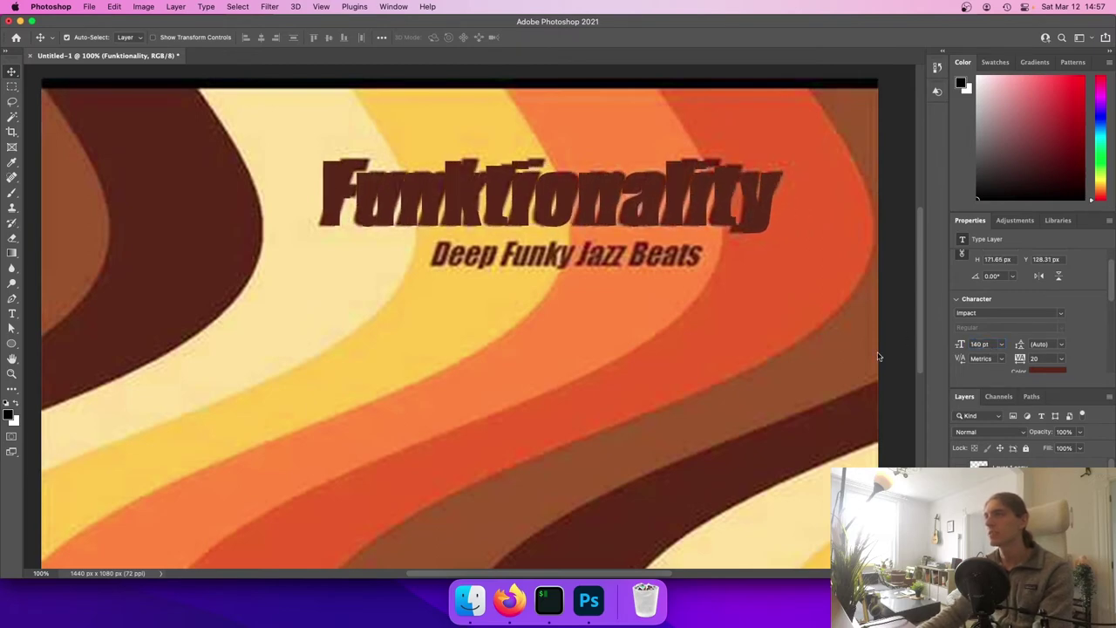
pyautogui.scroll(-2, 1097, 345)
pyautogui.scroll(2, 1097, 345)
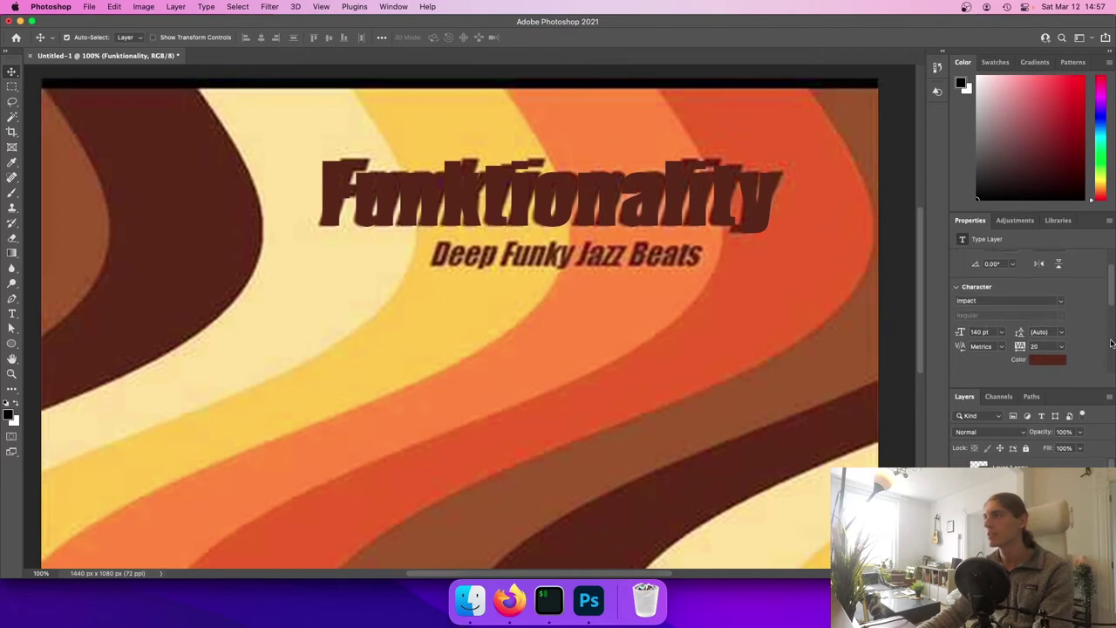
pyautogui.scroll(2, 1084, 335)
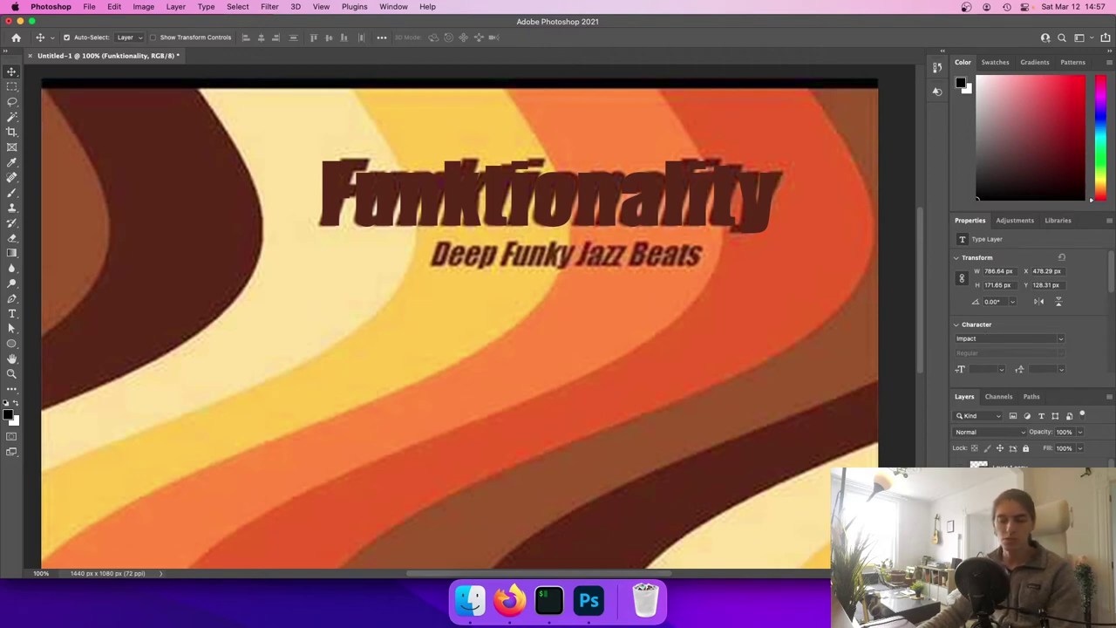
# Put the new title into free transform, try enlarging it and undo that, and shift it about 6 px left
pyautogui.press('super+t')
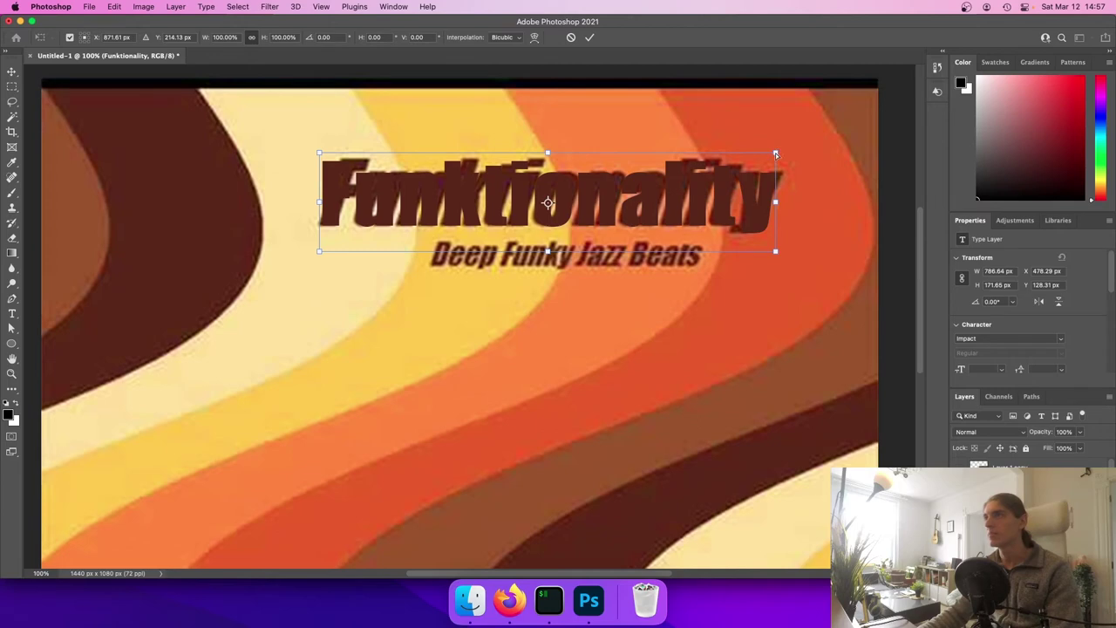
pyautogui.moveTo(778, 154); pyautogui.dragTo(815, 156)
pyautogui.press('super+z')
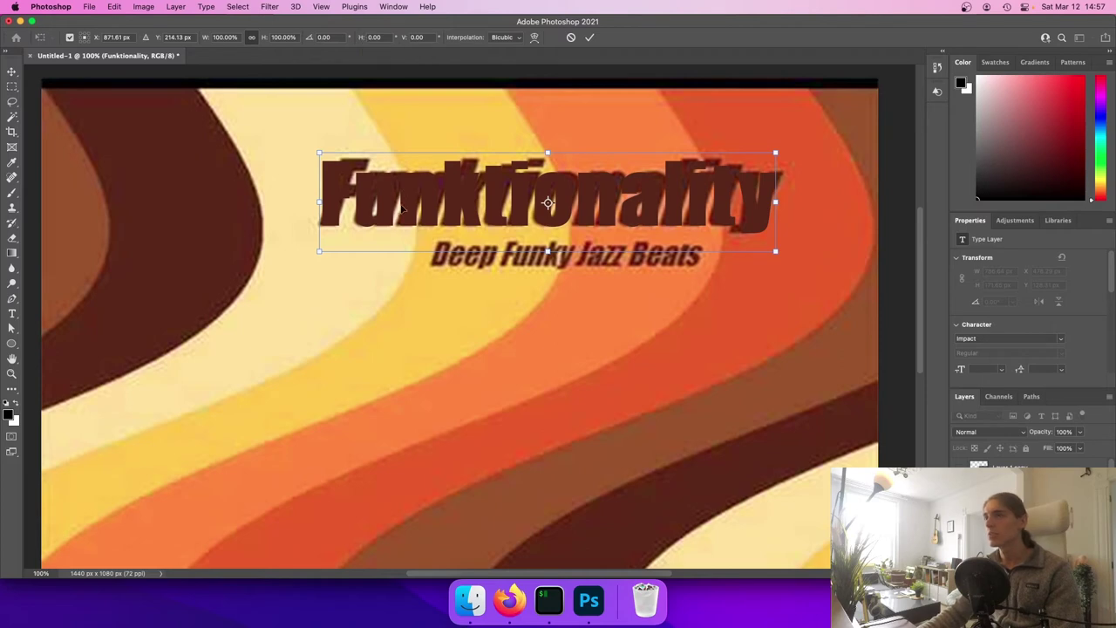
pyautogui.moveTo(418, 199)
pyautogui.mouseDown()
pyautogui.moveTo(411, 174)
pyautogui.moveTo(392, 276)
pyautogui.moveTo(403, 283)
pyautogui.moveTo(419, 168)
pyautogui.moveTo(412, 199)
pyautogui.mouseUp()
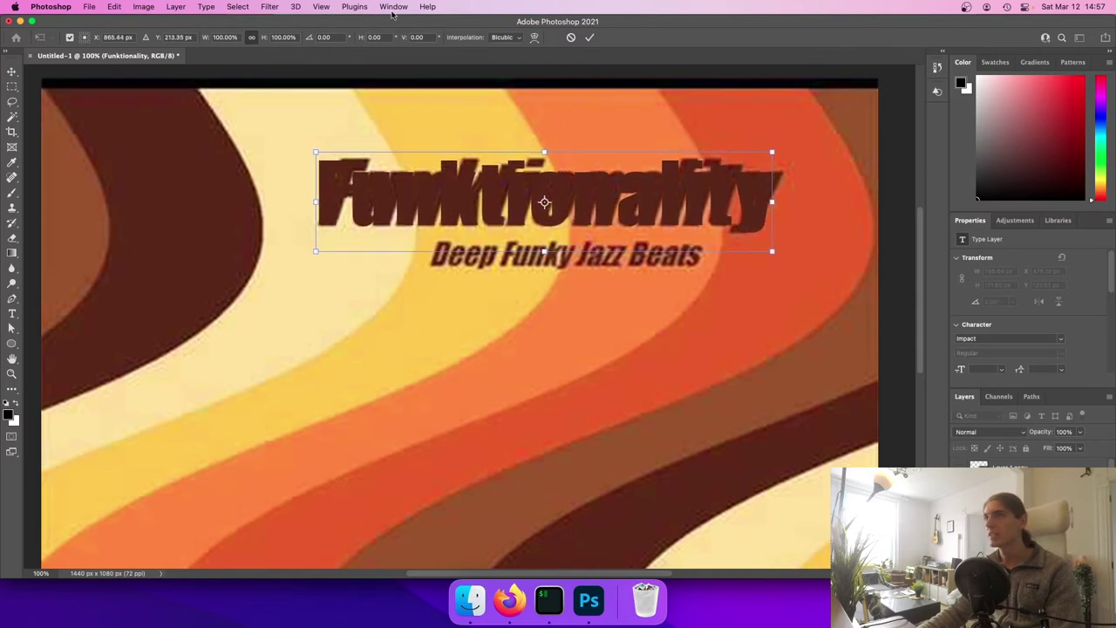
# Try horizontal skews of -10, -15 and -20 degrees on the title against the slanted original lettering
pyautogui.click(384, 38)
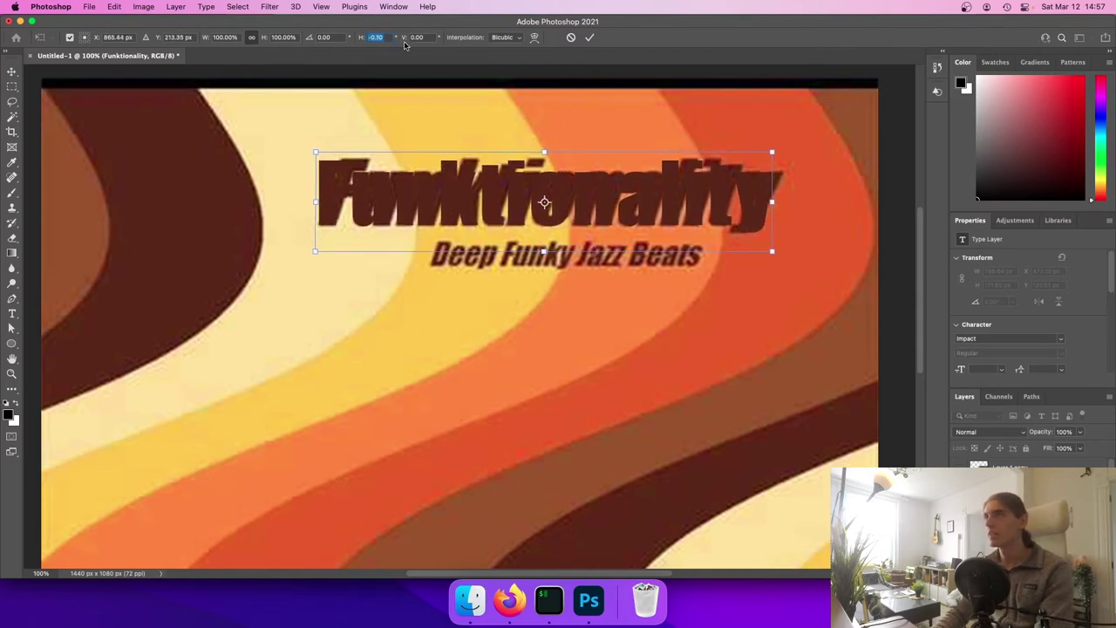
pyautogui.press('Down')
pyautogui.press('Down')
pyautogui.press('Down')
pyautogui.press('Down')
pyautogui.press('Down')
pyautogui.press('Down')
pyautogui.press('Down')
pyautogui.press('Down')
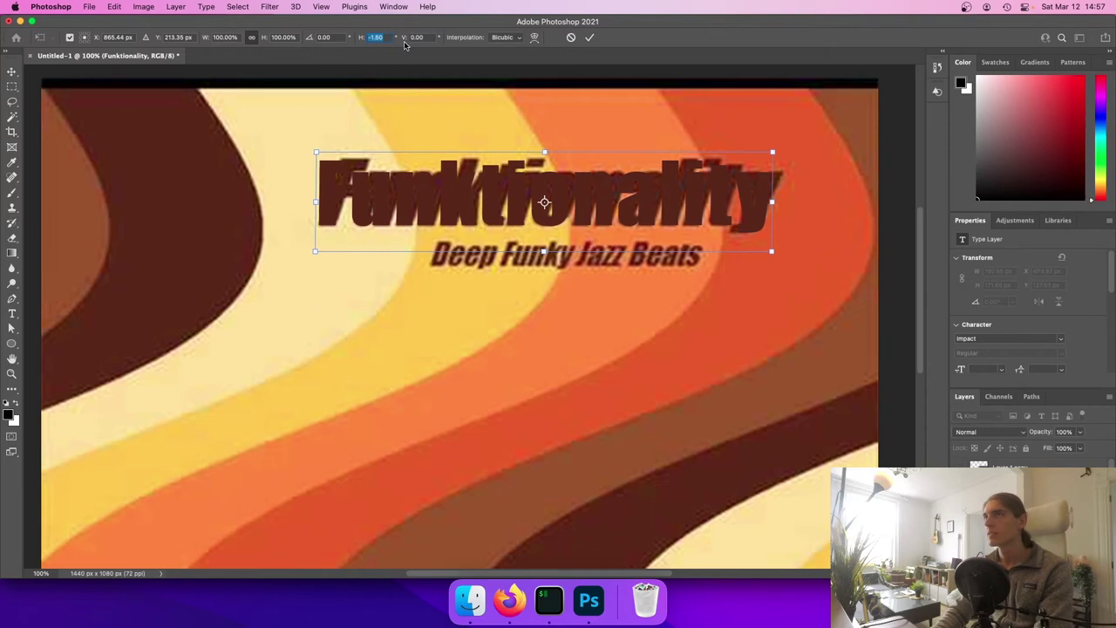
pyautogui.write('-10')
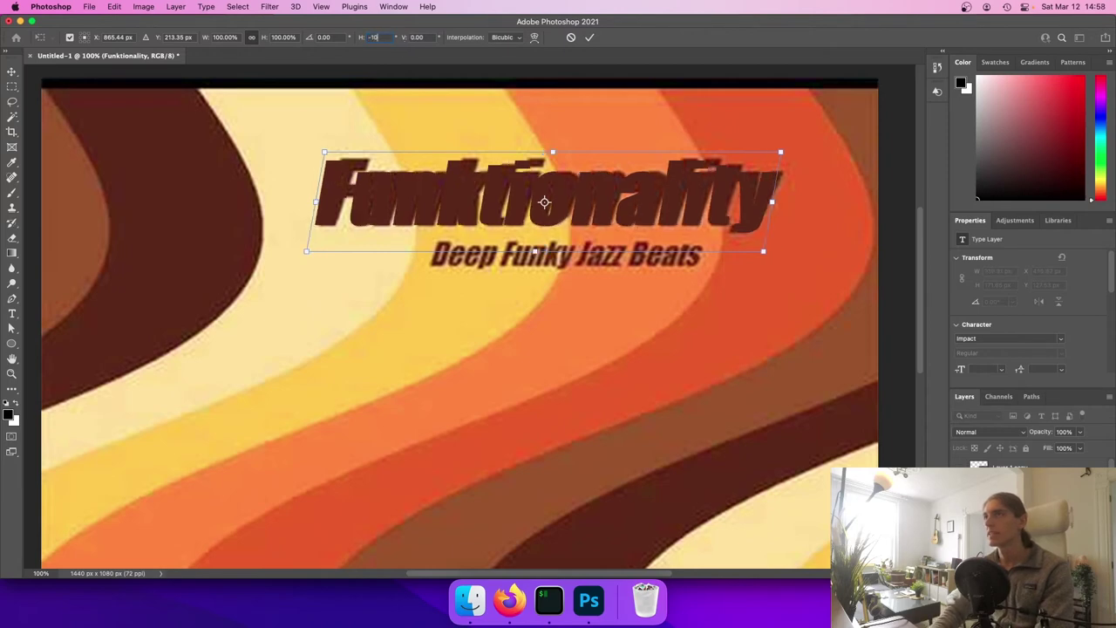
pyautogui.press('BackSpace')
pyautogui.write('5')
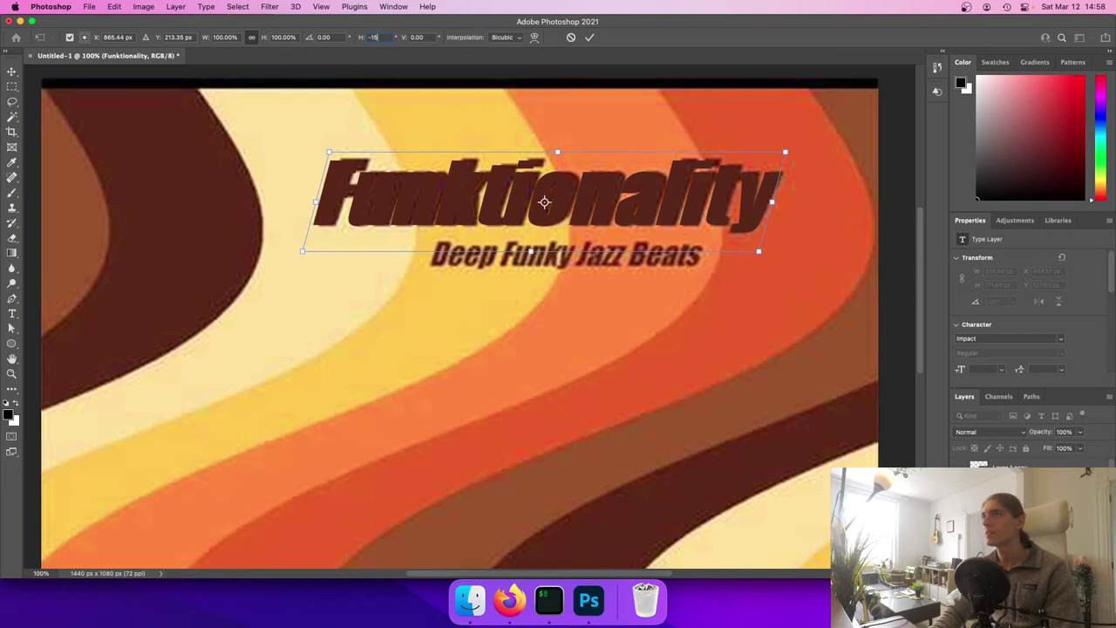
pyautogui.press('BackSpace')
pyautogui.press('BackSpace')
pyautogui.write('20')
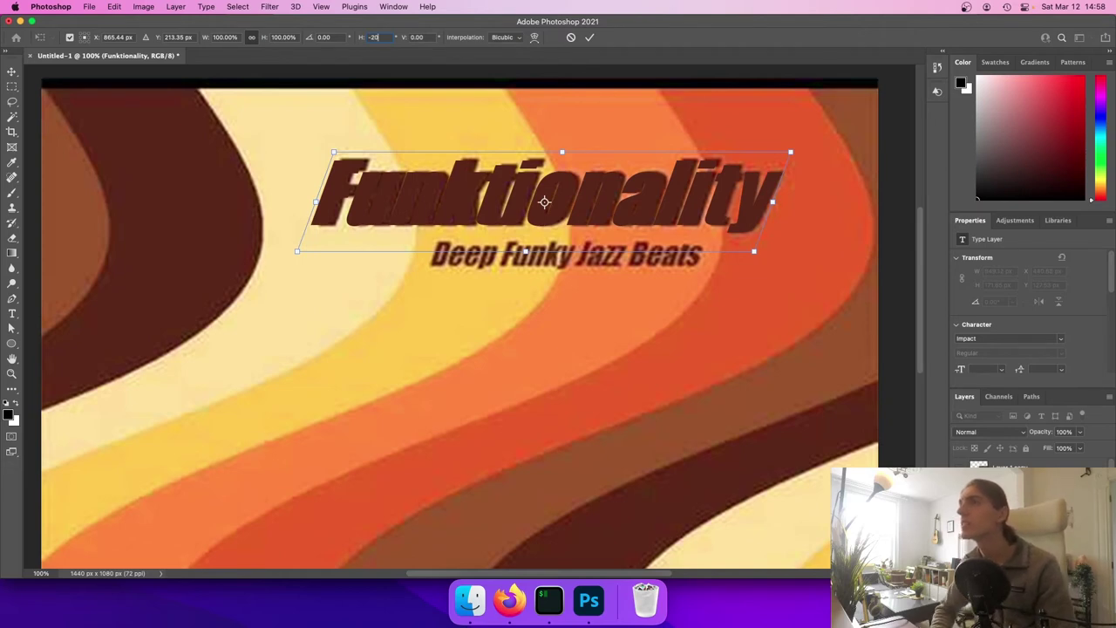
# Set the title's horizontal skew to -17 degrees and apply the transform
pyautogui.press('BackSpace')
pyautogui.press('BackSpace')
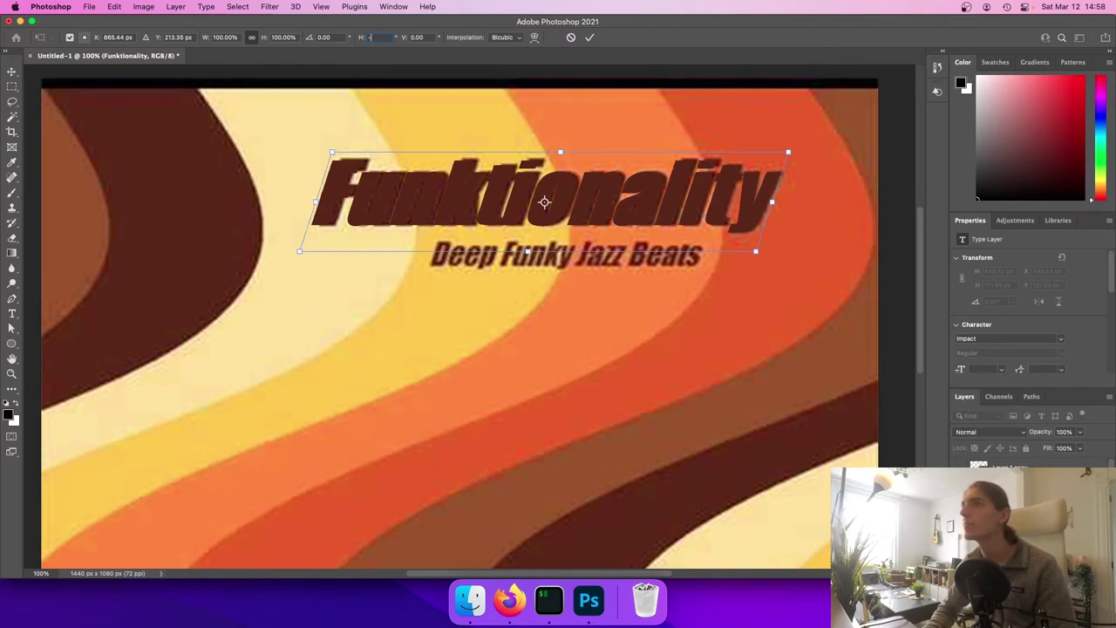
pyautogui.press('BackSpace')
pyautogui.press('BackSpace')
pyautogui.write('17')
pyautogui.press('Return')
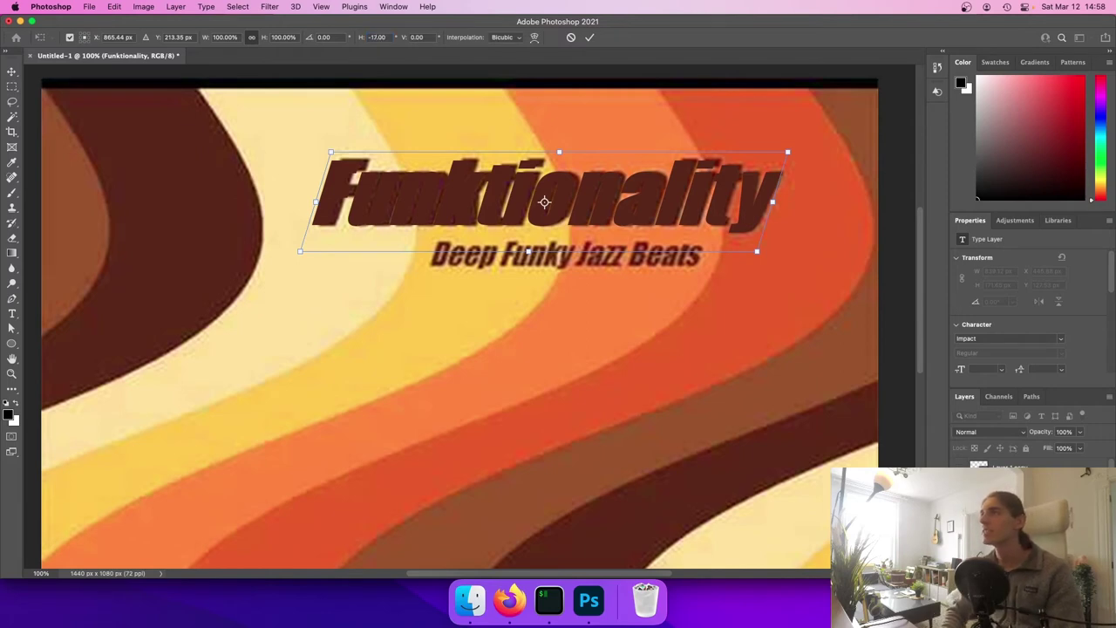
pyautogui.press('Return')
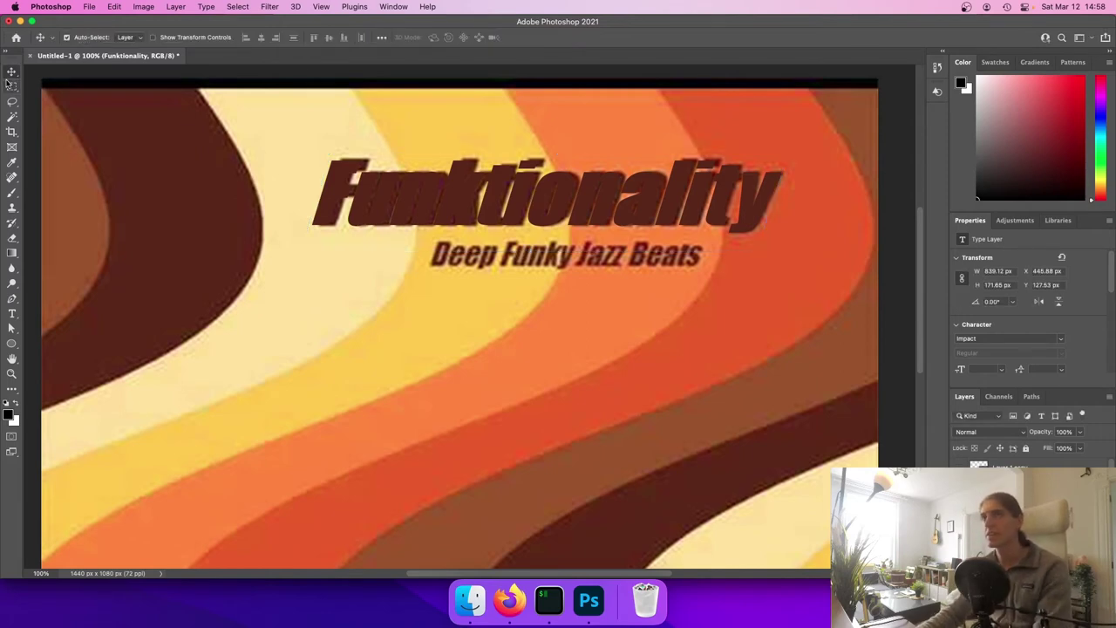
# Nudge the slanted title 13 px right and 2 px up to line it up with the original lettering
pyautogui.press('Right')
pyautogui.press('Right')
pyautogui.press('Right')
pyautogui.press('Right')
pyautogui.press('Right')
pyautogui.press('Right')
pyautogui.press('Right')
pyautogui.press('Right')
pyautogui.press('Right')
pyautogui.press('Up')
pyautogui.press('Up')
pyautogui.press('Right')
pyautogui.press('Right')
pyautogui.press('Right')
pyautogui.press('Right')
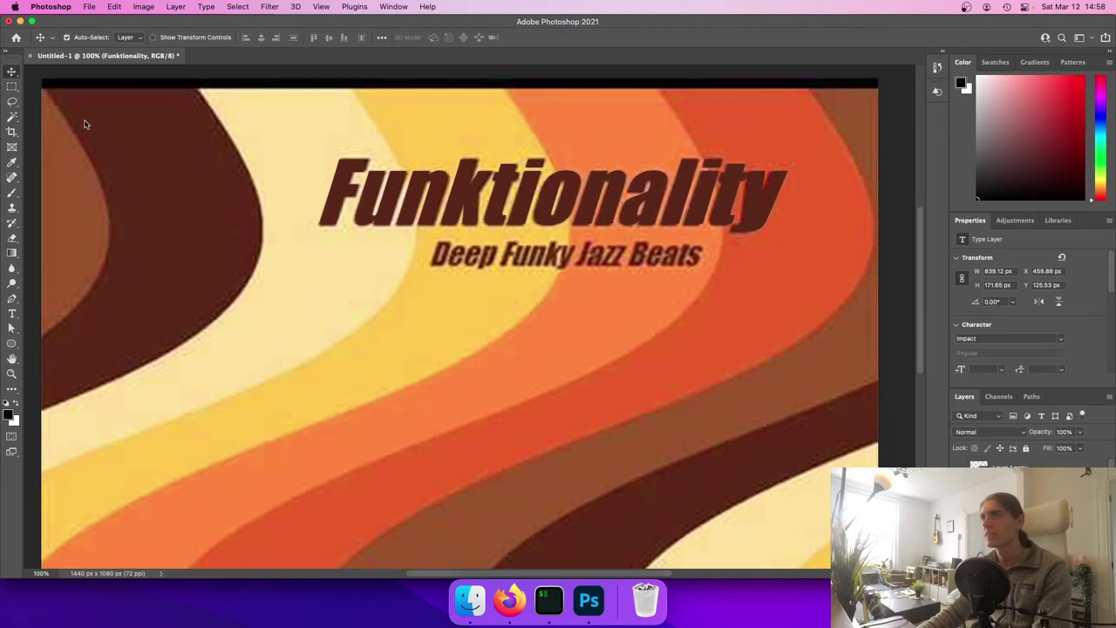
# Nudge the Funktionality title horizontally to about X 456 px, lining it up with the reference lettering beneath
pyautogui.press('Right')
pyautogui.press('Left')
pyautogui.press('Left')
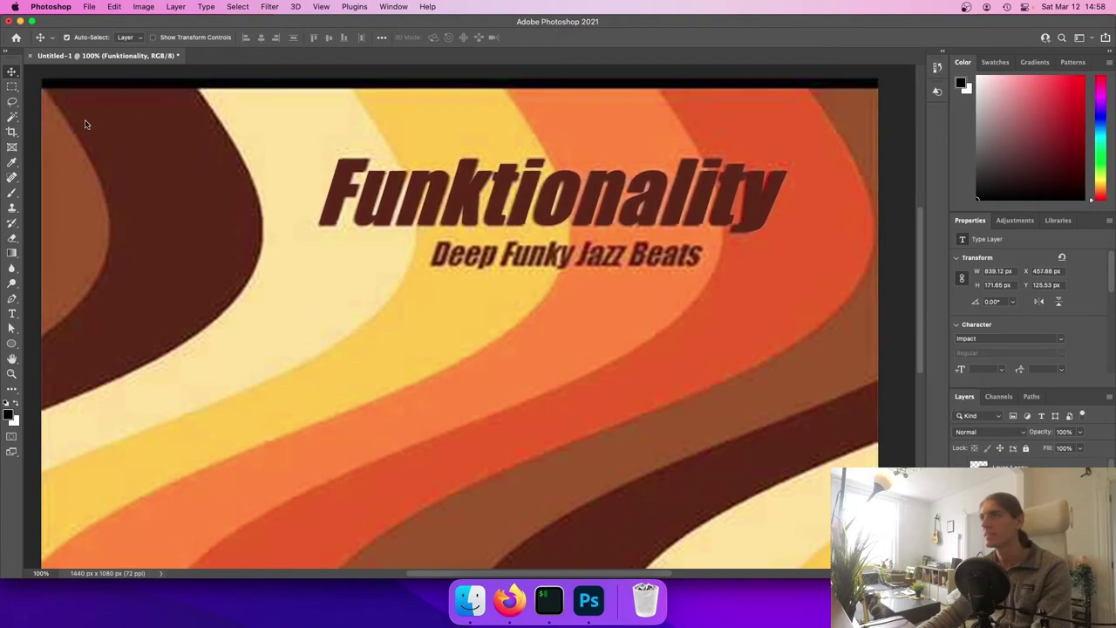
pyautogui.press('Left')
pyautogui.press('Left')
pyautogui.press('Left')
pyautogui.press('Left')
pyautogui.press('Left')
pyautogui.press('Right')
pyautogui.press('Right')
pyautogui.press('Right')
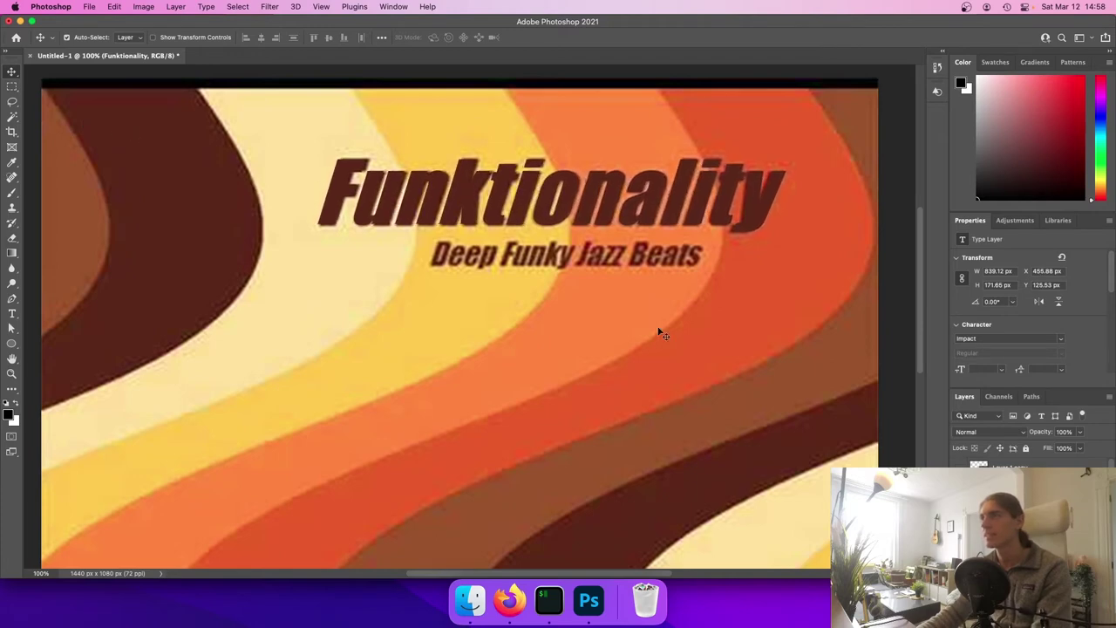
# Try tracking 0 on the Funktionality title and reposition it over the reference lettering to compare the letter spacing
pyautogui.scroll(-1, 1082, 354)
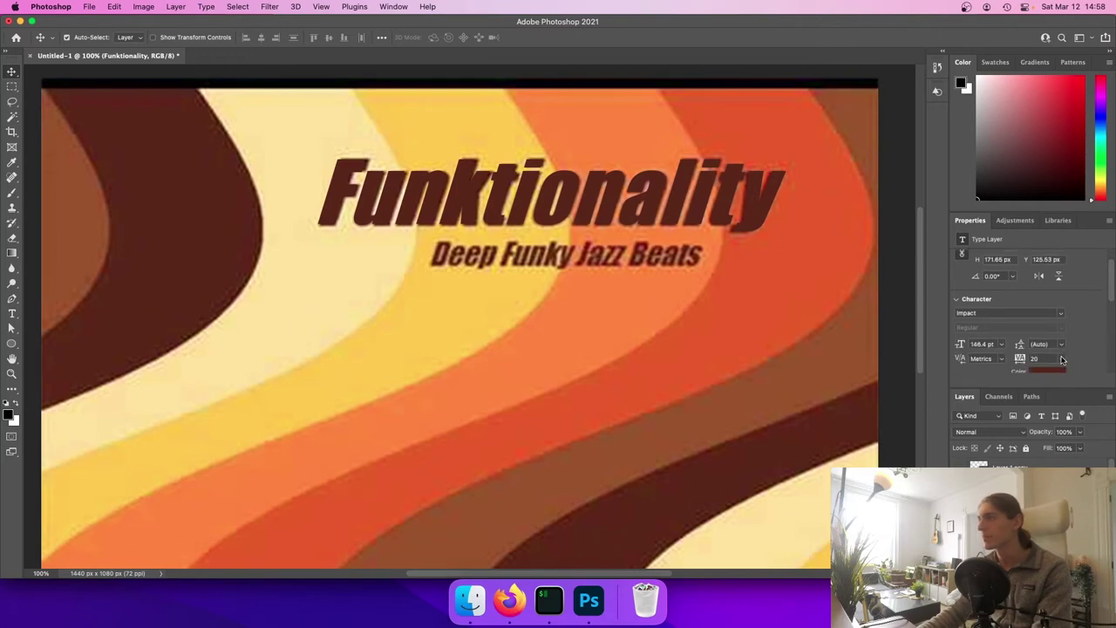
pyautogui.click(1062, 360)
pyautogui.click(1040, 442)
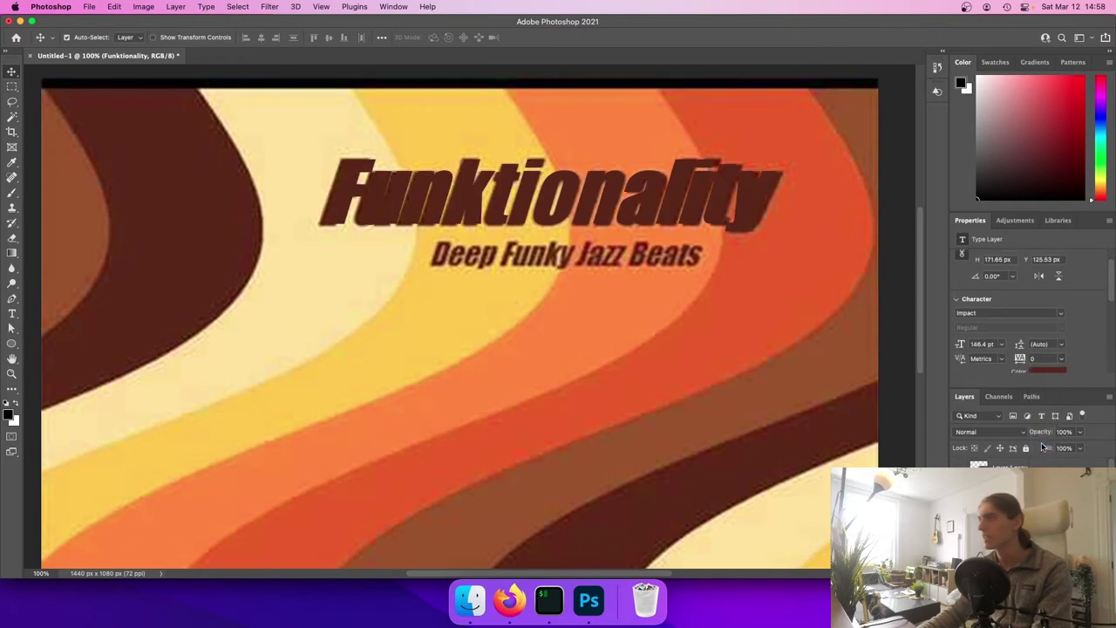
pyautogui.moveTo(346, 207); pyautogui.dragTo(318, 277)
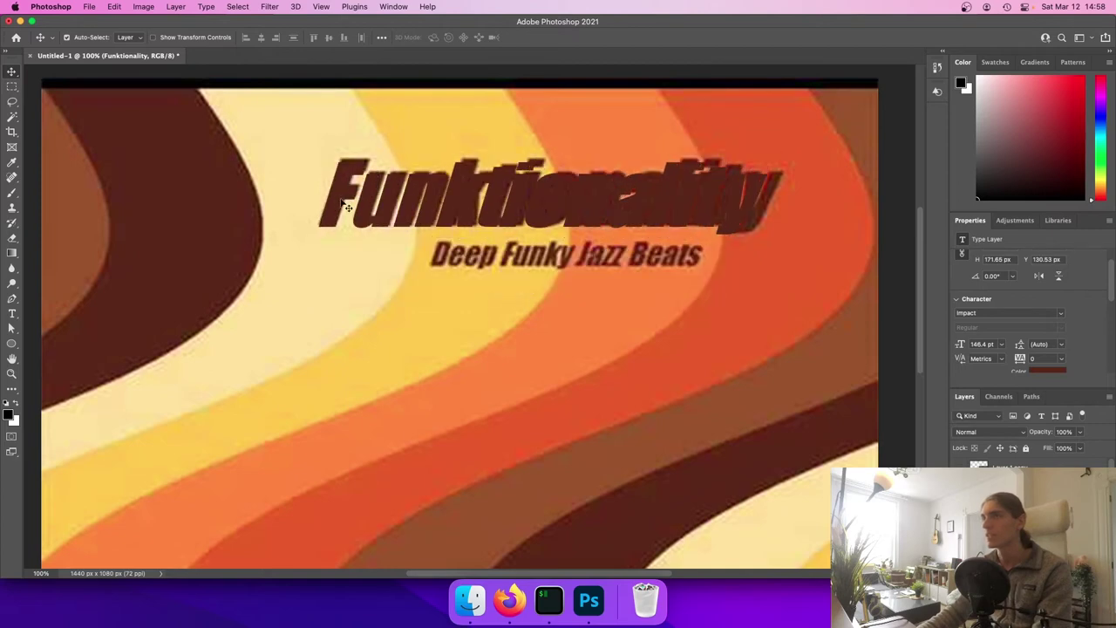
pyautogui.press('Up')
pyautogui.press('Up')
pyautogui.press('Up')
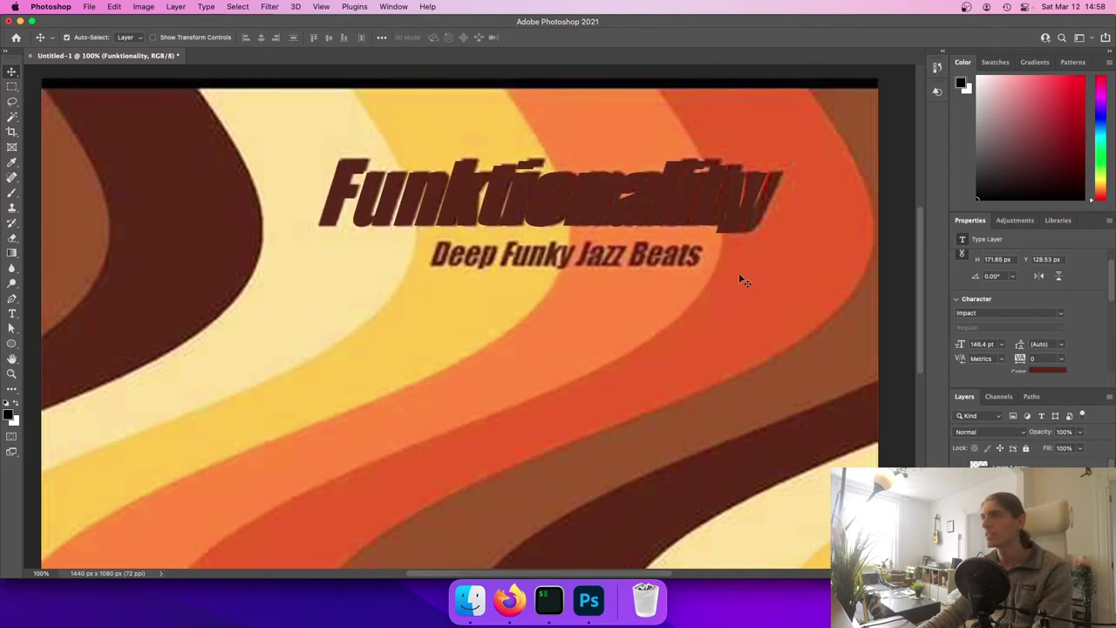
# Set the Funktionality title's tracking to 20
pyautogui.click(1061, 359)
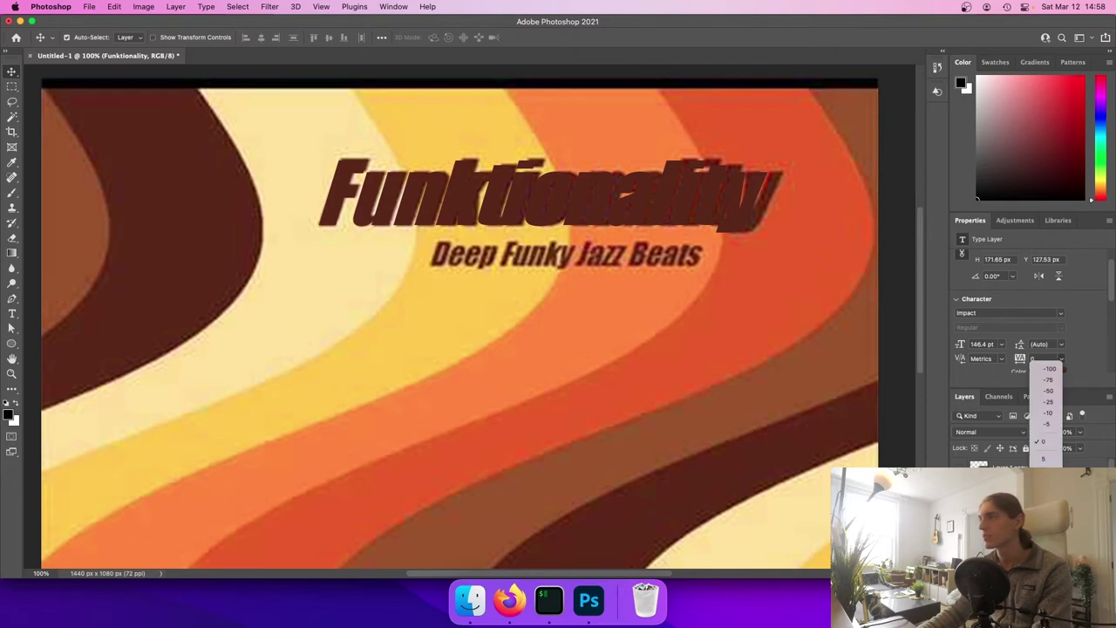
pyautogui.click(1098, 358)
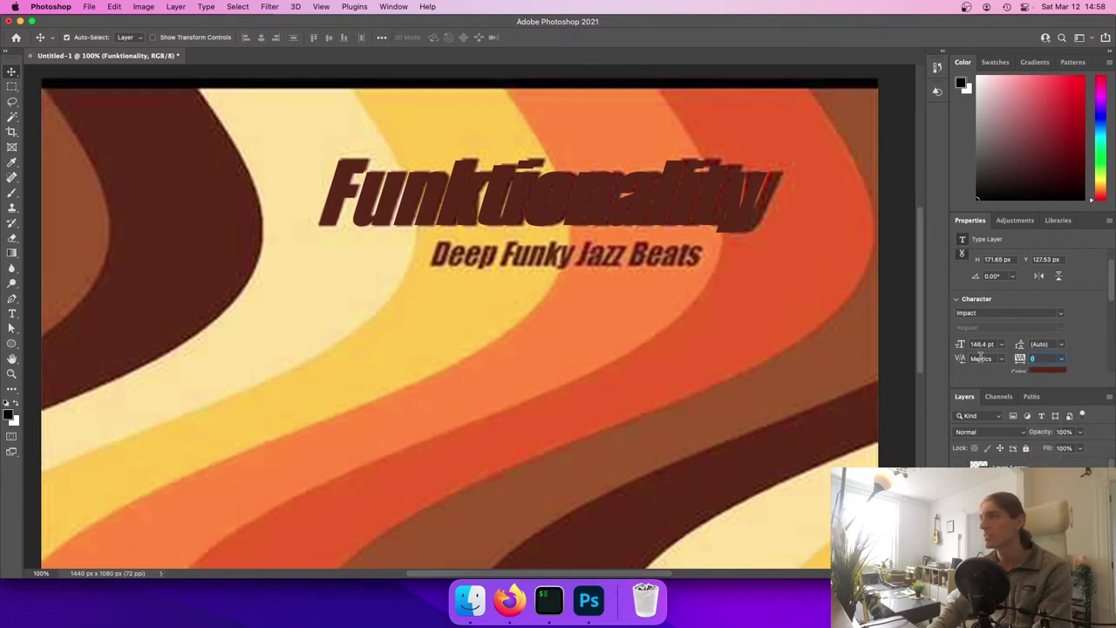
pyautogui.write('20')
pyautogui.press('Return')
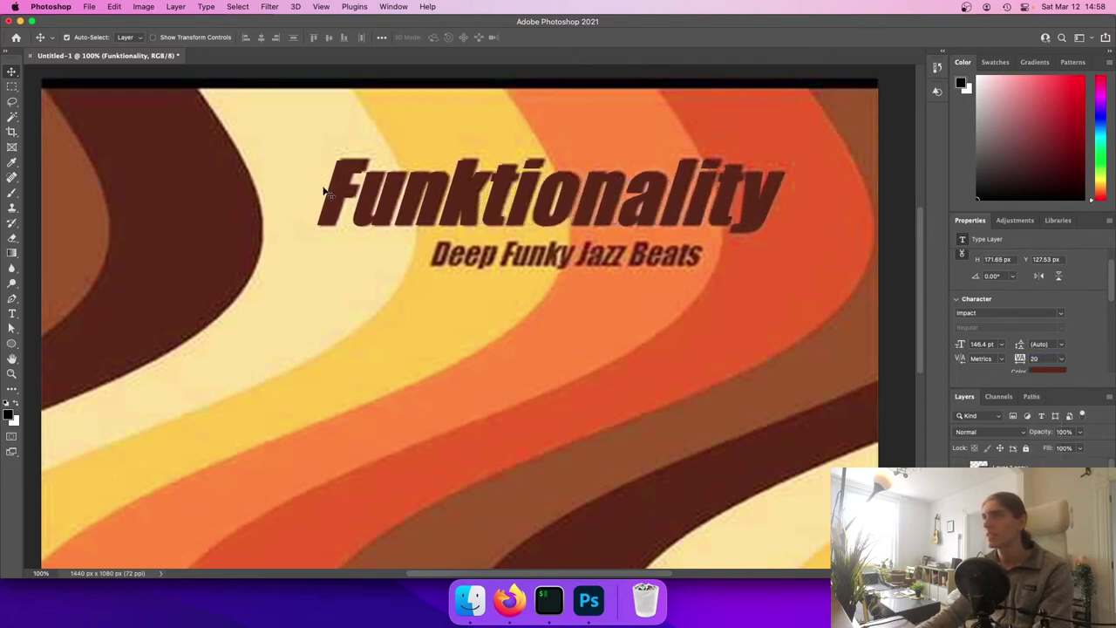
# Reposition the Funktionality title over the reference lettering, at about Y 124.5 px, and fine-tune its horizontal alignment
pyautogui.moveTo(332, 196); pyautogui.dragTo(339, 193)
pyautogui.press('Left')
pyautogui.press('Left')
pyautogui.press('Left')
pyautogui.press('Left')
pyautogui.press('Left')
pyautogui.press('Left')
pyautogui.press('Left')
pyautogui.press('Left')
pyautogui.press('Left')
pyautogui.press('Left')
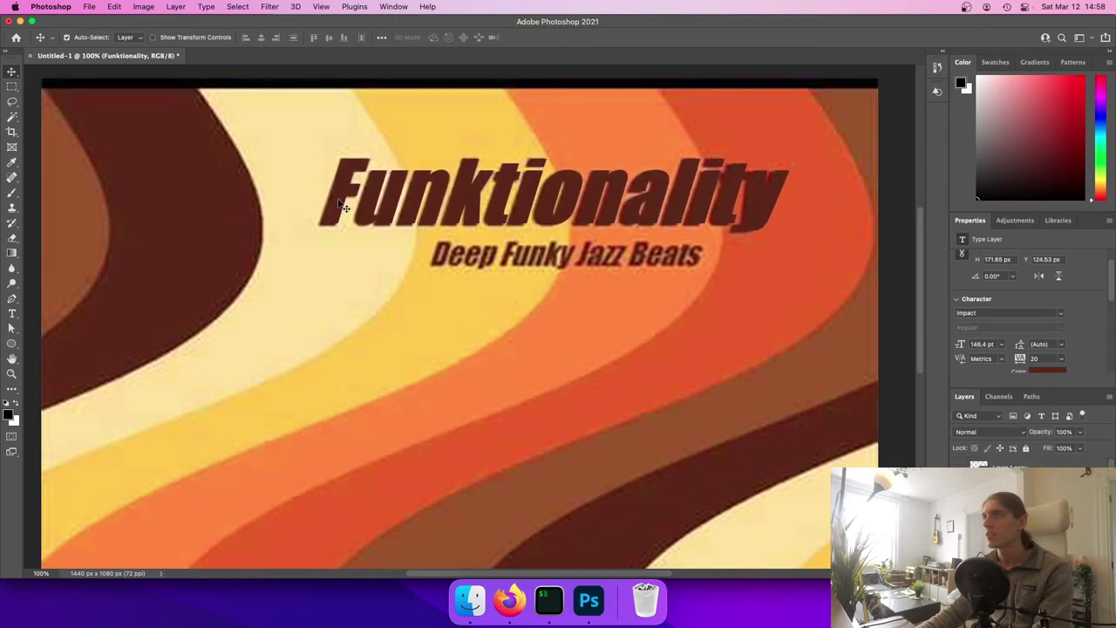
pyautogui.press('Right')
pyautogui.press('Right')
pyautogui.press('Right')
pyautogui.press('Right')
pyautogui.press('Right')
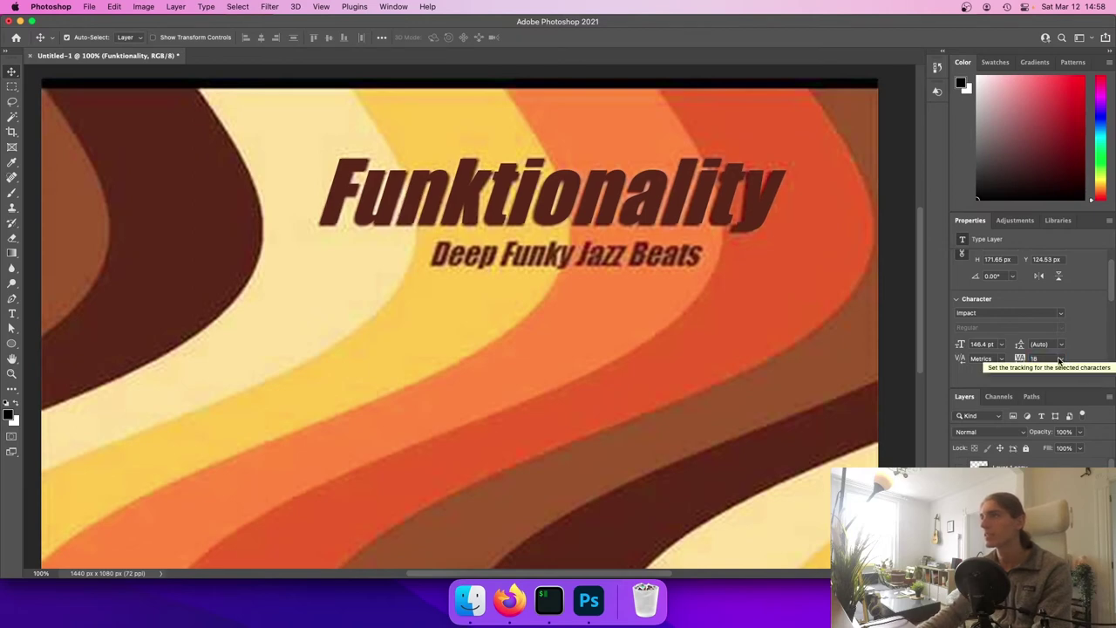
# Tighten the Funktionality title's tracking through 18 and 16 to 15
pyautogui.write('18')
pyautogui.moveTo(1038, 360); pyautogui.dragTo(1007, 351)
pyautogui.write('1')
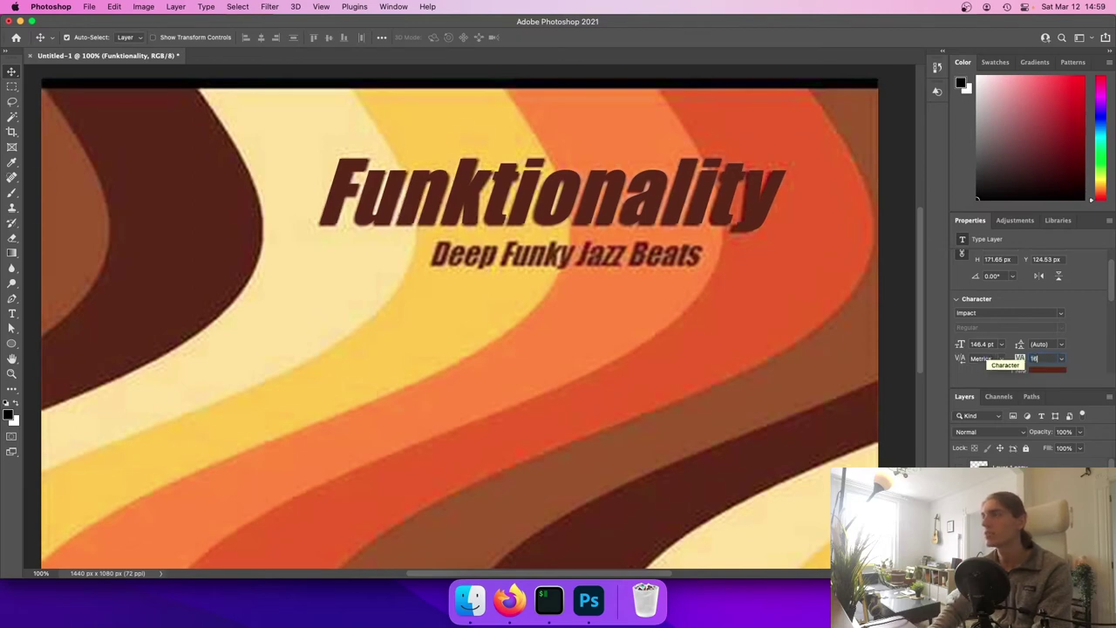
pyautogui.press('Return')
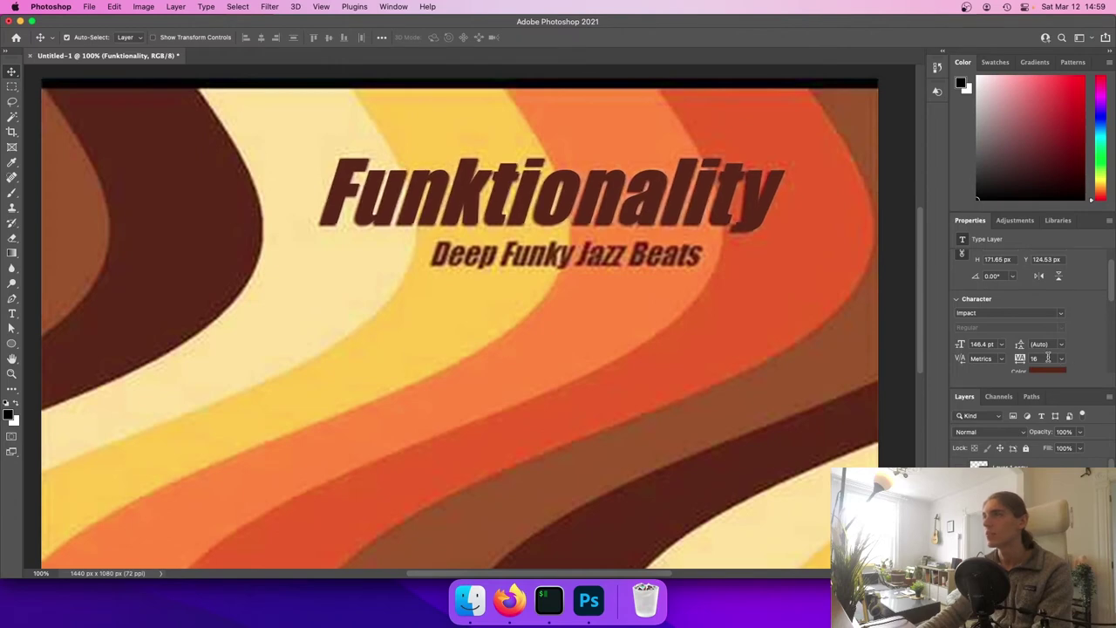
pyautogui.moveTo(1048, 358); pyautogui.dragTo(947, 359)
pyautogui.write('15')
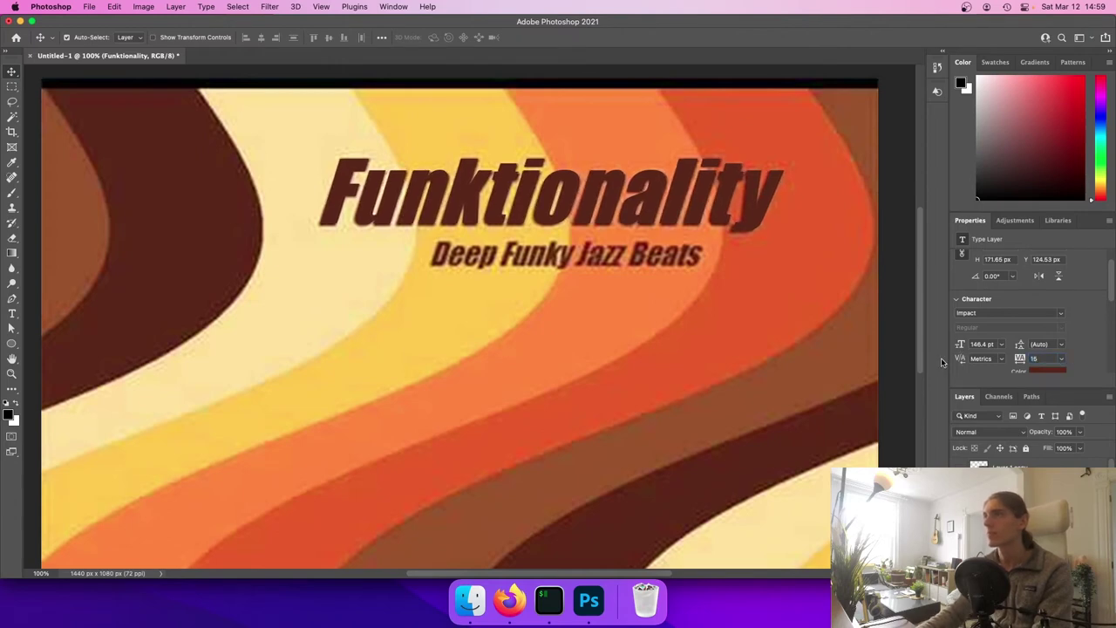
pyautogui.press('Return')
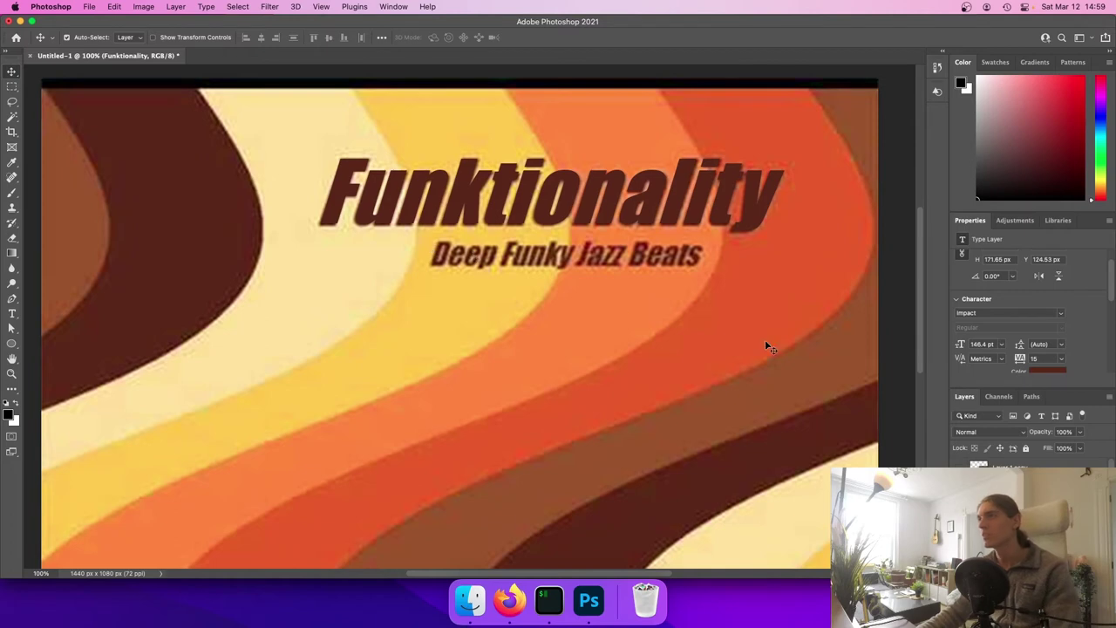
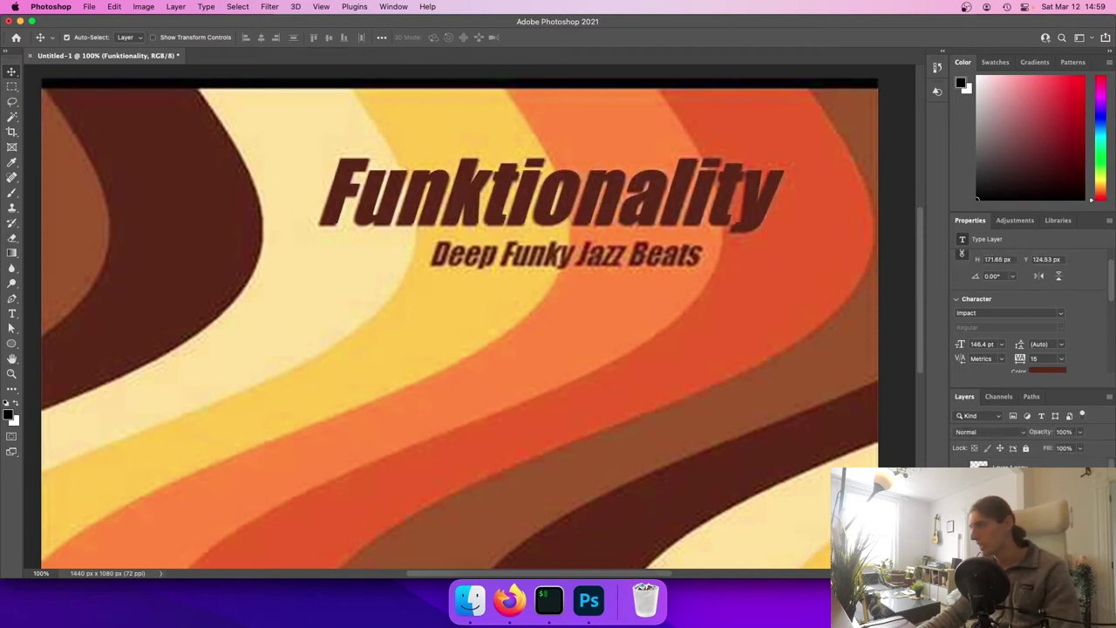
# Duplicate the Funktionality text layer, change the copy's text to "Deep Funky Jazz Beats" and place it below the title
pyautogui.press('super+j')
pyautogui.doubleClick(978, 488)
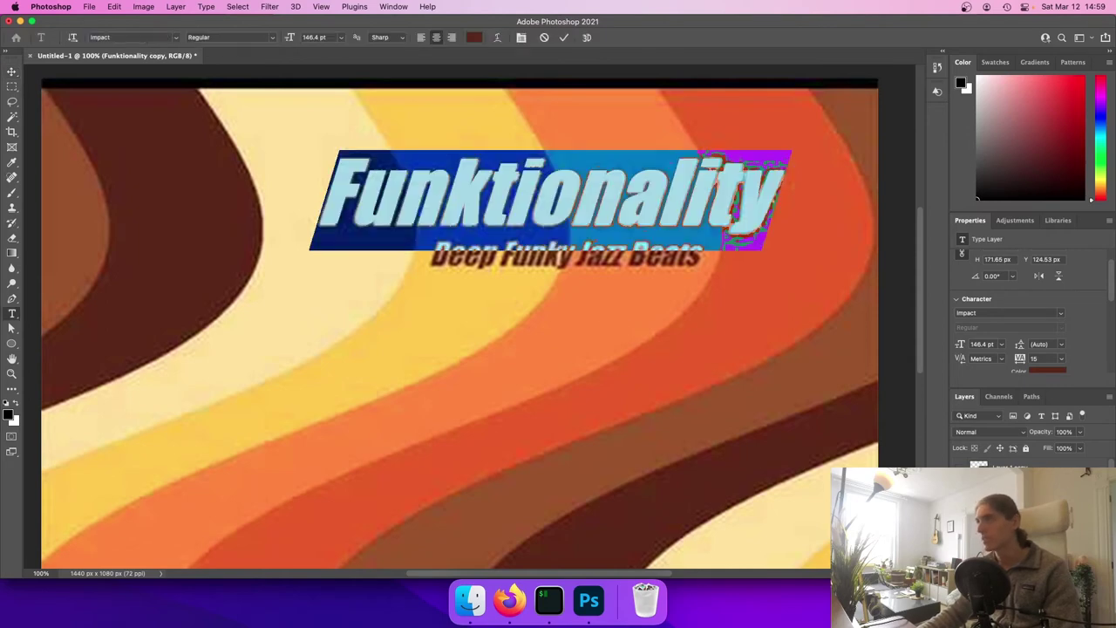
pyautogui.write('Deep  Funky Jazz Beat')
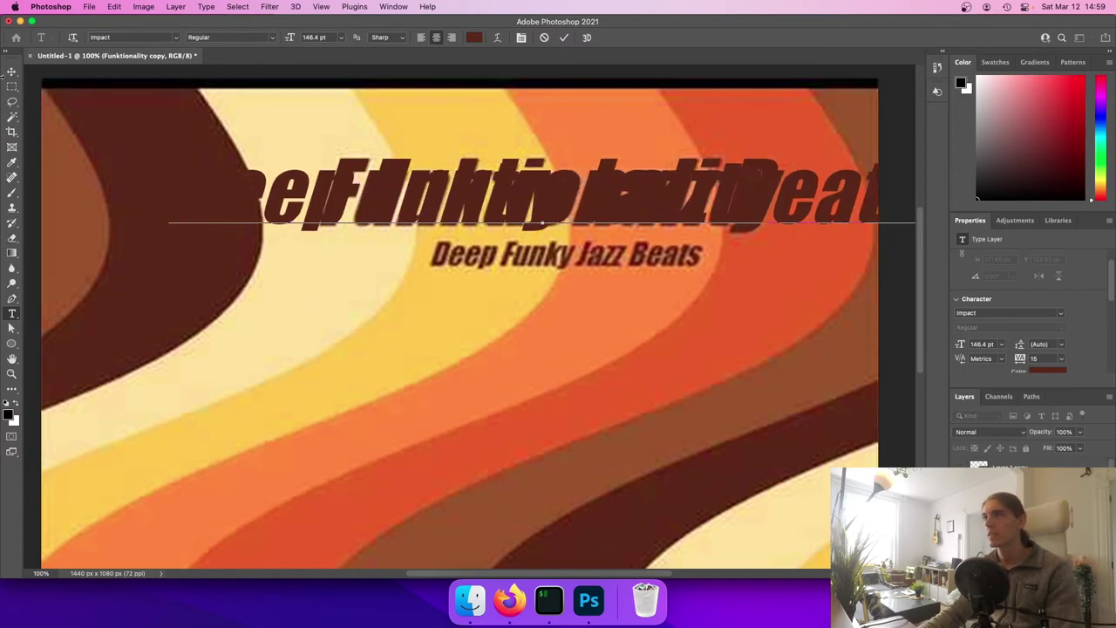
pyautogui.click(11, 71)
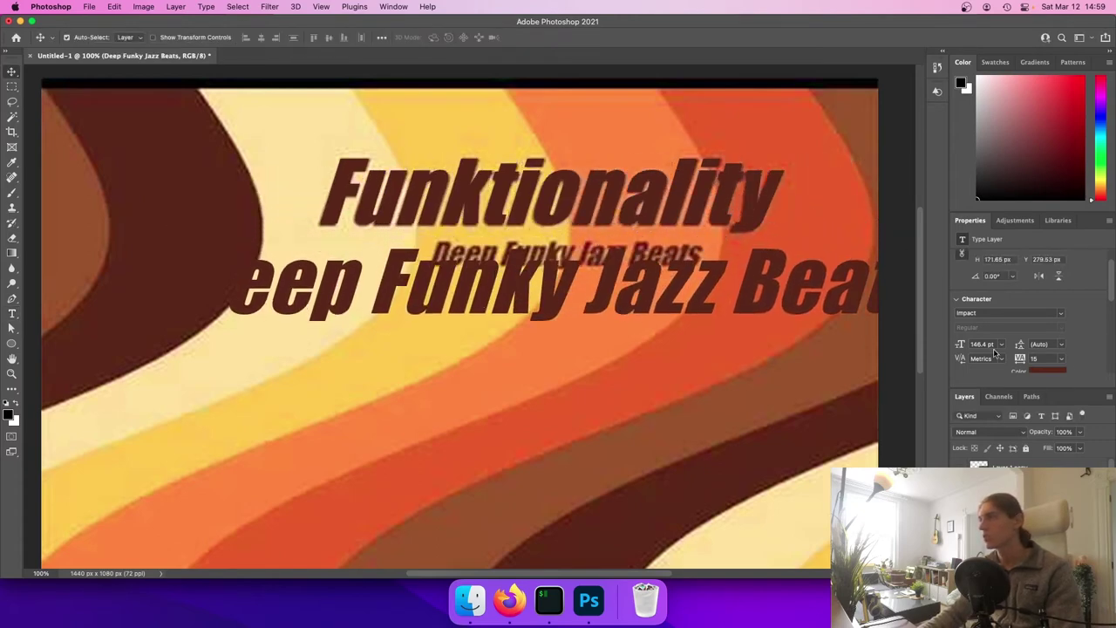
# Try a font size of 150 pt on the Funktionality title and realign it over the reference lettering
pyautogui.click(1012, 508)
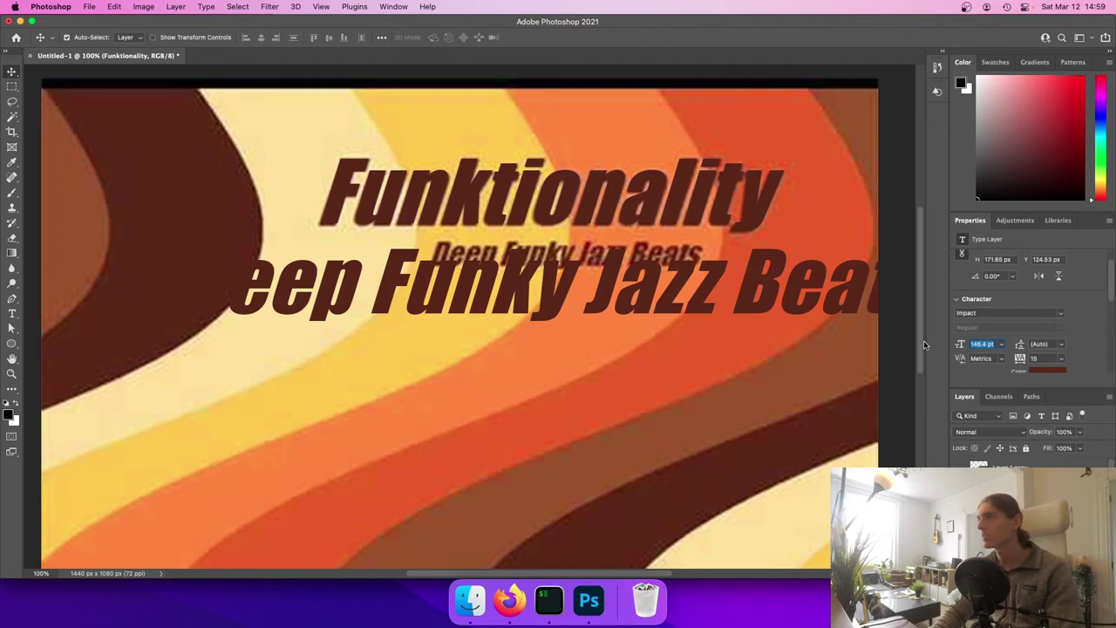
pyautogui.write('150')
pyautogui.press('Return')
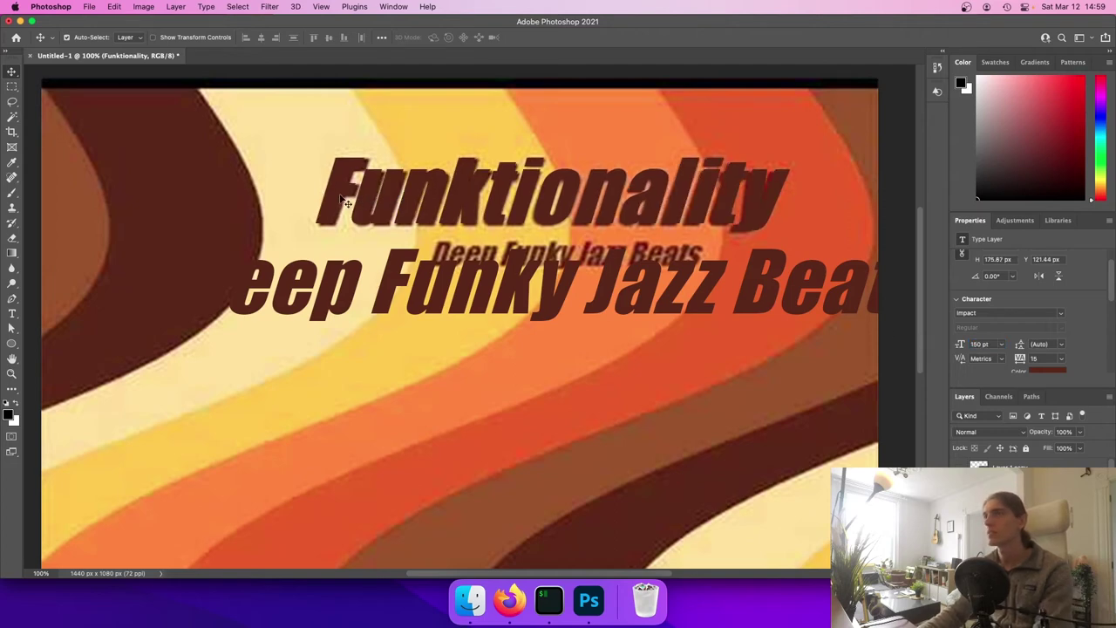
pyautogui.moveTo(340, 198); pyautogui.dragTo(343, 198)
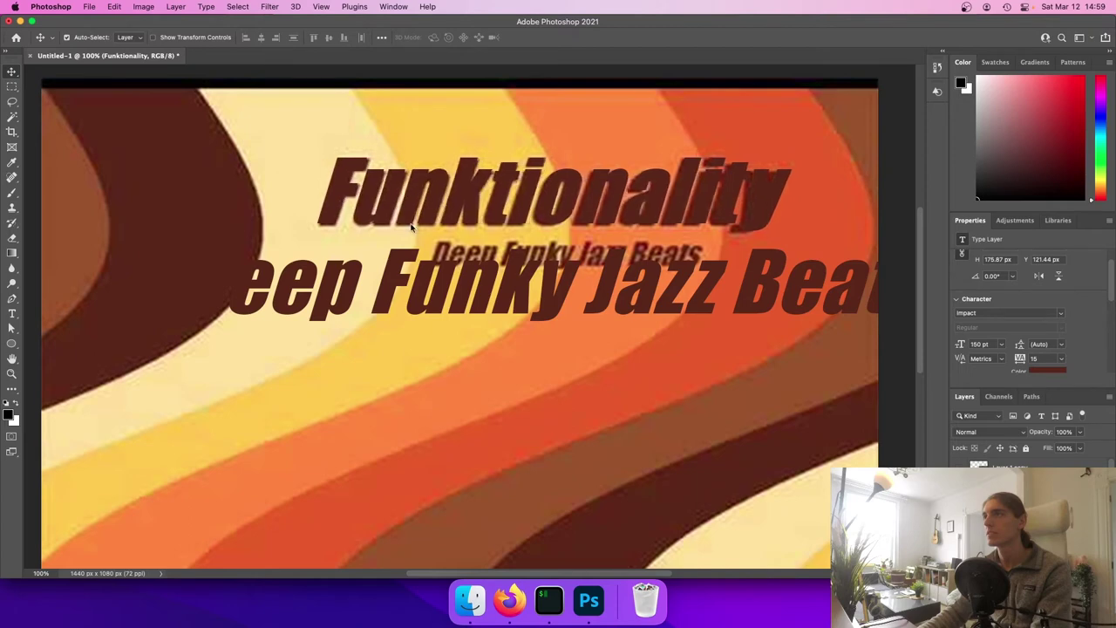
pyautogui.press('Left')
pyautogui.press('Left')
pyautogui.press('Left')
pyautogui.press('Left')
pyautogui.press('Left')
pyautogui.press('Left')
pyautogui.press('Left')
pyautogui.press('Left')
pyautogui.press('Left')
pyautogui.press('Left')
pyautogui.press('Right')
pyautogui.press('Right')
pyautogui.press('Right')
pyautogui.press('Right')
pyautogui.press('Right')
pyautogui.press('Down')
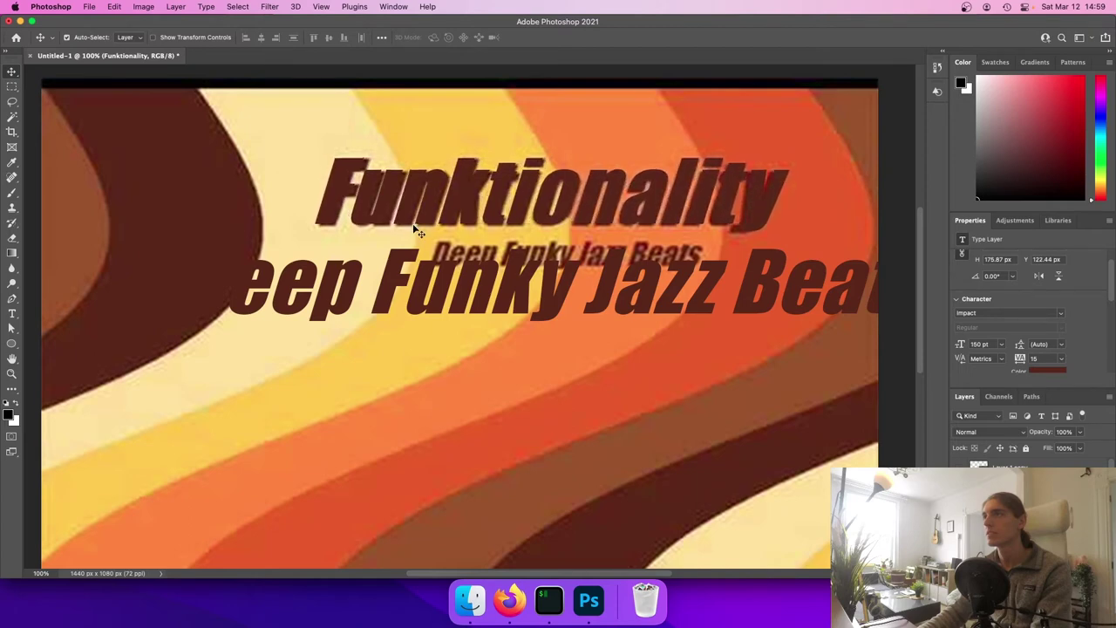
pyautogui.press('Right')
pyautogui.press('Right')
pyautogui.press('Right')
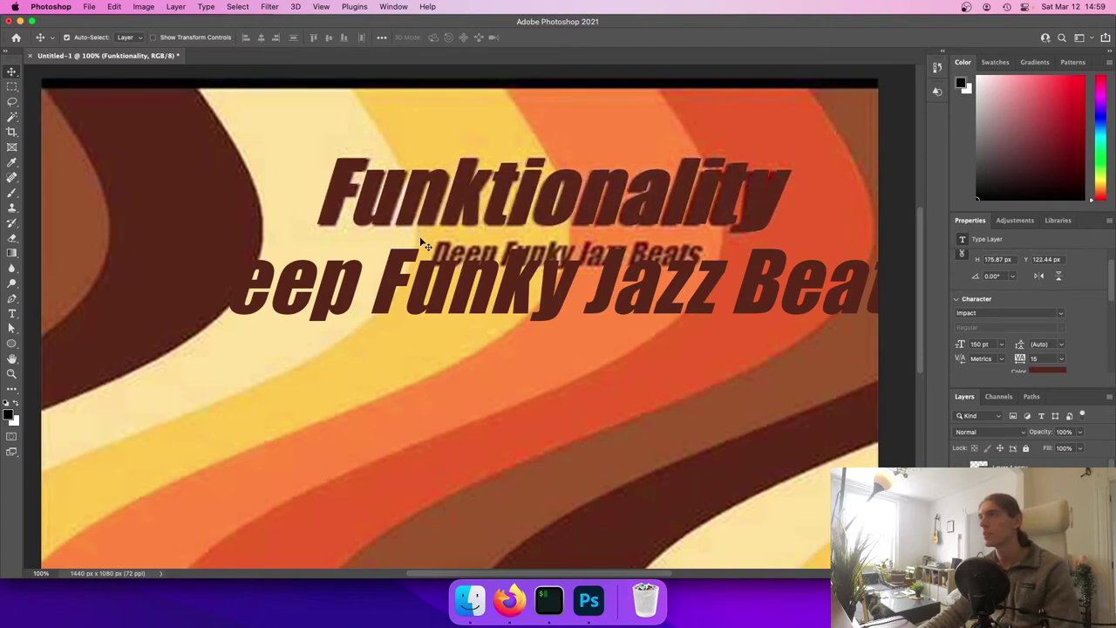
# Undo the 150 pt size change and the related moves of the Funktionality title
pyautogui.press('super+z')
pyautogui.press('super+z')
pyautogui.press('super+z')
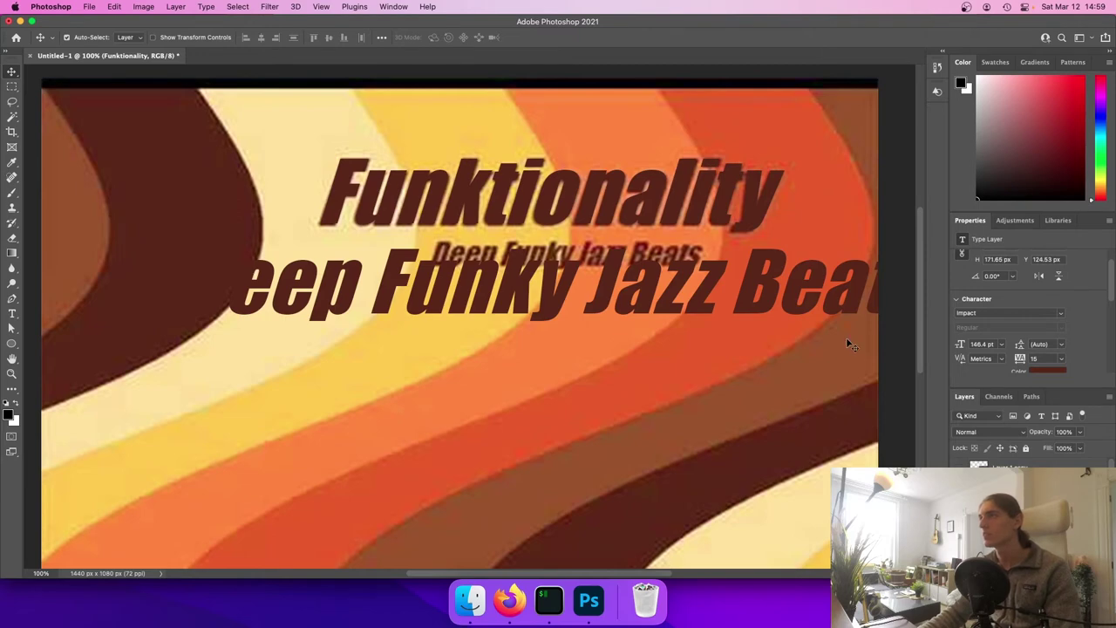
# Set the font size of the new Deep Funky Jazz Beats text to 50 pt
pyautogui.doubleClick(979, 504)
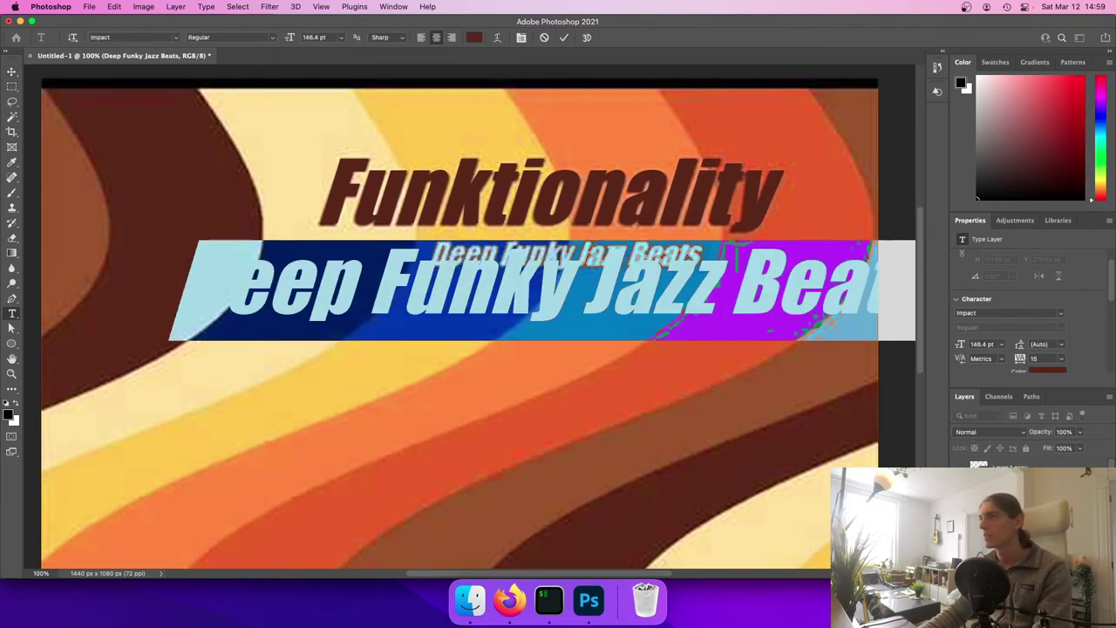
pyautogui.click(1001, 344)
pyautogui.click(989, 346)
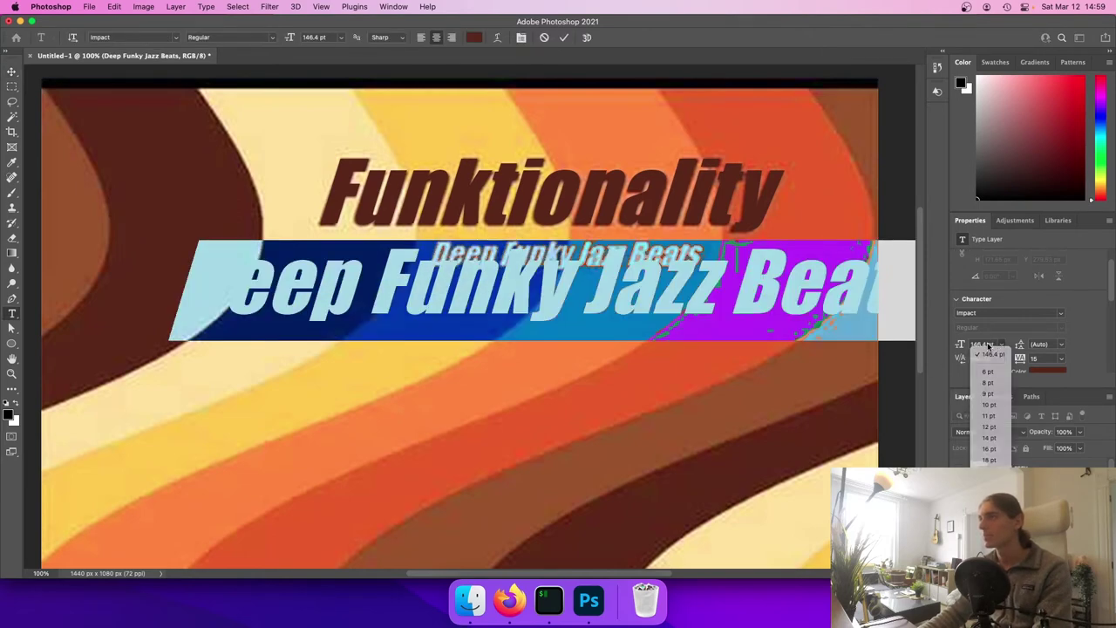
pyautogui.doubleClick(986, 346)
pyautogui.write('50')
pyautogui.press('Return')
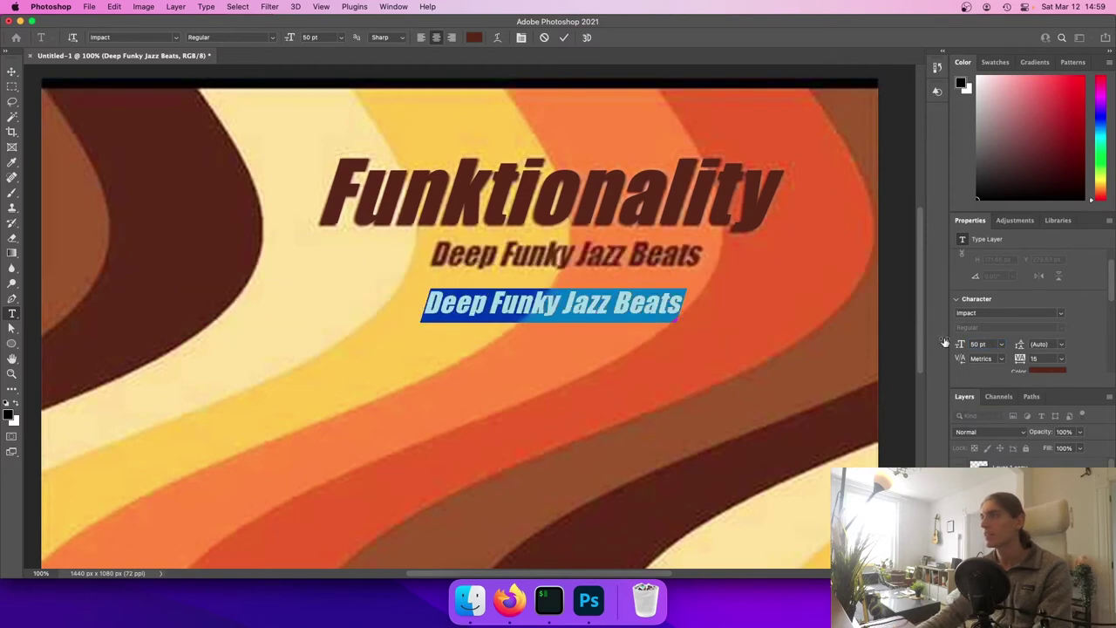
# Move the Deep Funky Jazz Beats text up onto the matching reference subtitle under the title
pyautogui.click(10, 74)
pyautogui.hotkey('shift', 'Up')
pyautogui.hotkey('shift', 'Up')
pyautogui.hotkey('shift', 'Up')
pyautogui.hotkey('shift', 'Up')
pyautogui.hotkey('shift', 'Up')
pyautogui.hotkey('shift', 'Up')
pyautogui.hotkey('shift', 'Up')
pyautogui.hotkey('shift', 'Up')
pyautogui.hotkey('shift', 'Up')
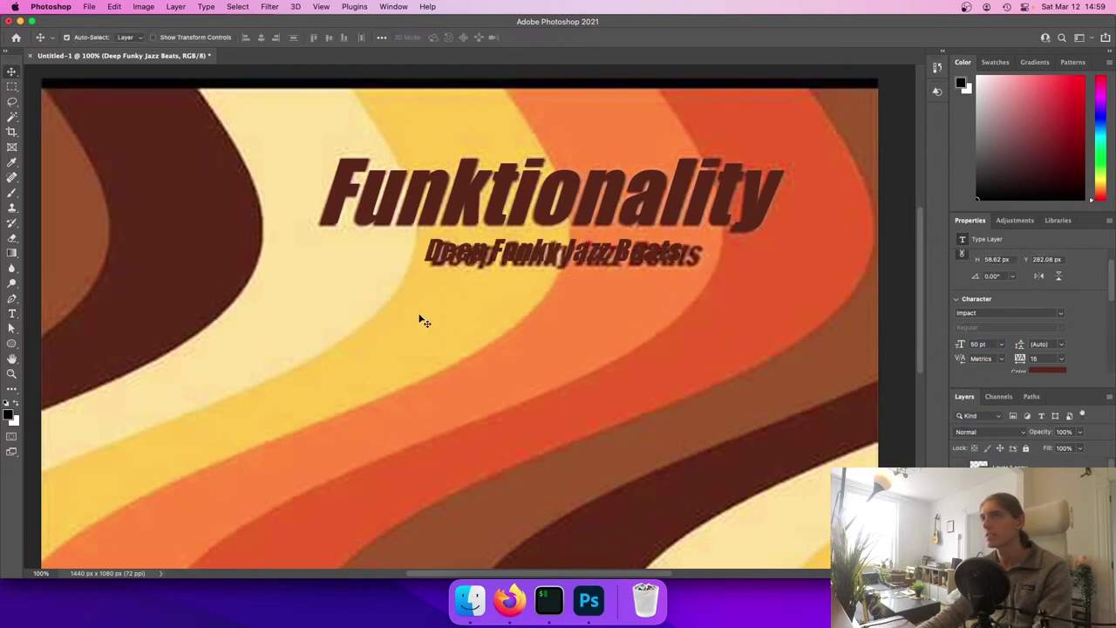
pyautogui.hotkey('shift', 'Down')
# Nudge the Deep Funky Jazz Beats text right and slightly up, to about Y 279 px, to align with the reference subtitle
pyautogui.press('Right')
pyautogui.press('Right')
pyautogui.press('Right')
pyautogui.press('Right')
pyautogui.press('Right')
pyautogui.press('Right')
pyautogui.press('Right')
pyautogui.press('Right')
pyautogui.press('Right')
pyautogui.press('Right')
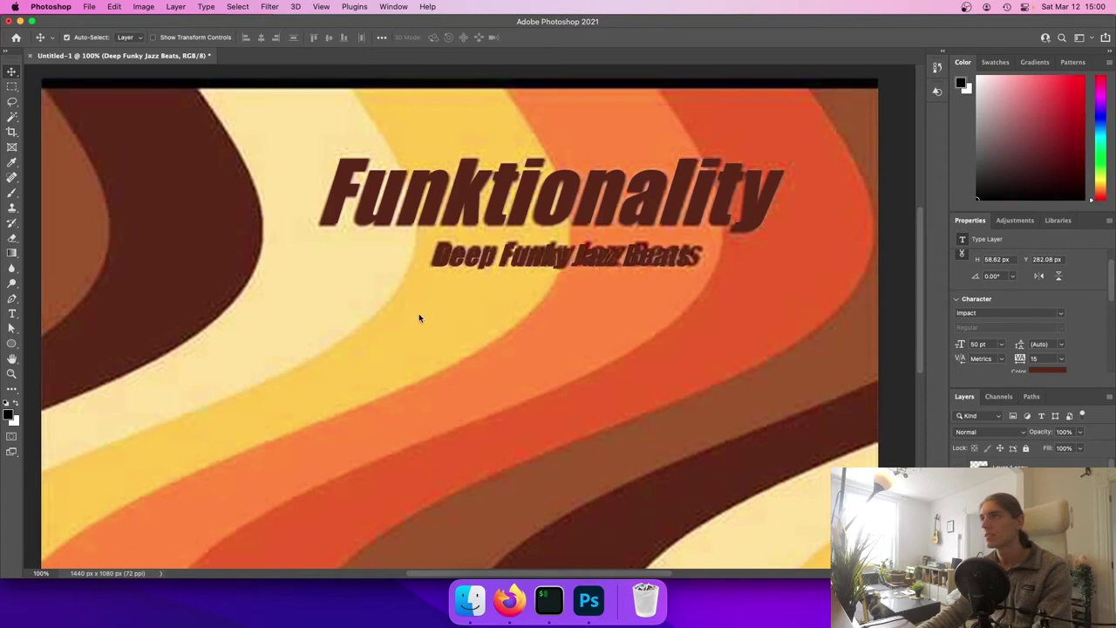
pyautogui.press('Up')
pyautogui.press('Up')
pyautogui.press('Right')
pyautogui.press('Right')
pyautogui.press('Right')
pyautogui.press('Right')
pyautogui.press('Right')
pyautogui.press('Right')
pyautogui.press('Right')
pyautogui.press('Right')
pyautogui.press('Right')
pyautogui.press('Right')
pyautogui.press('Right')
pyautogui.press('Right')
pyautogui.press('Right')
pyautogui.press('Right')
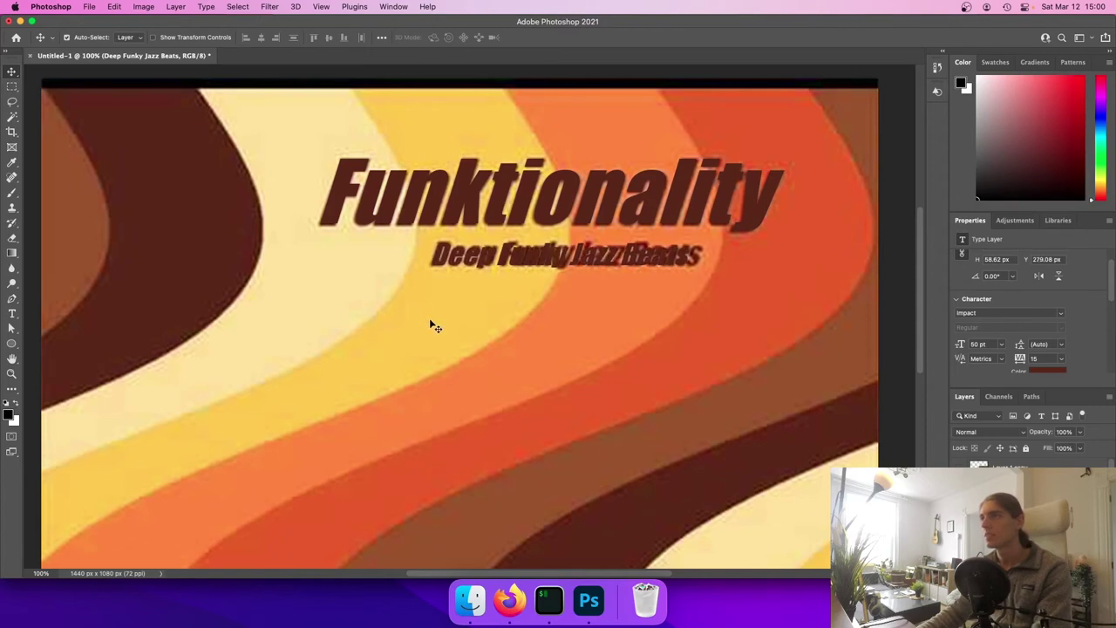
pyautogui.press('Up')
pyautogui.press('Right')
pyautogui.press('Right')
pyautogui.press('Right')
pyautogui.press('Right')
pyautogui.press('Right')
pyautogui.press('Right')
pyautogui.press('Right')
pyautogui.press('Right')
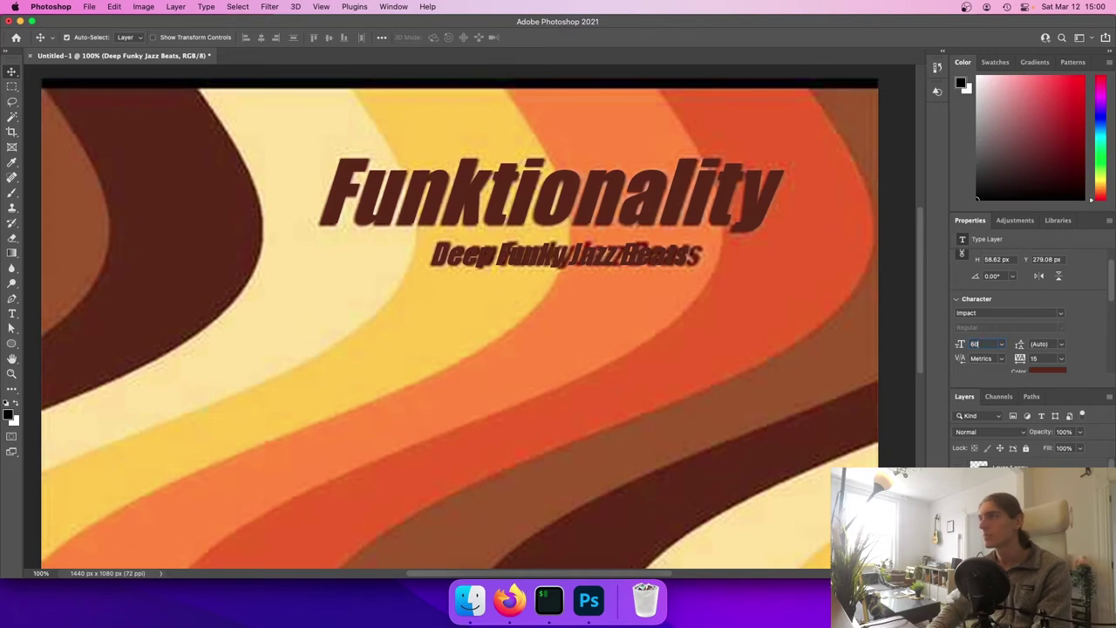
# Set the Deep Funky Jazz Beats text's font size to 60 pt, and reduce it to 55 pt
pyautogui.press('Up')
pyautogui.press('Up')
pyautogui.press('Up')
pyautogui.press('Up')
pyautogui.press('Up')
pyautogui.press('Up')
pyautogui.press('Up')
pyautogui.press('Up')
pyautogui.press('Up')
pyautogui.press('Up')
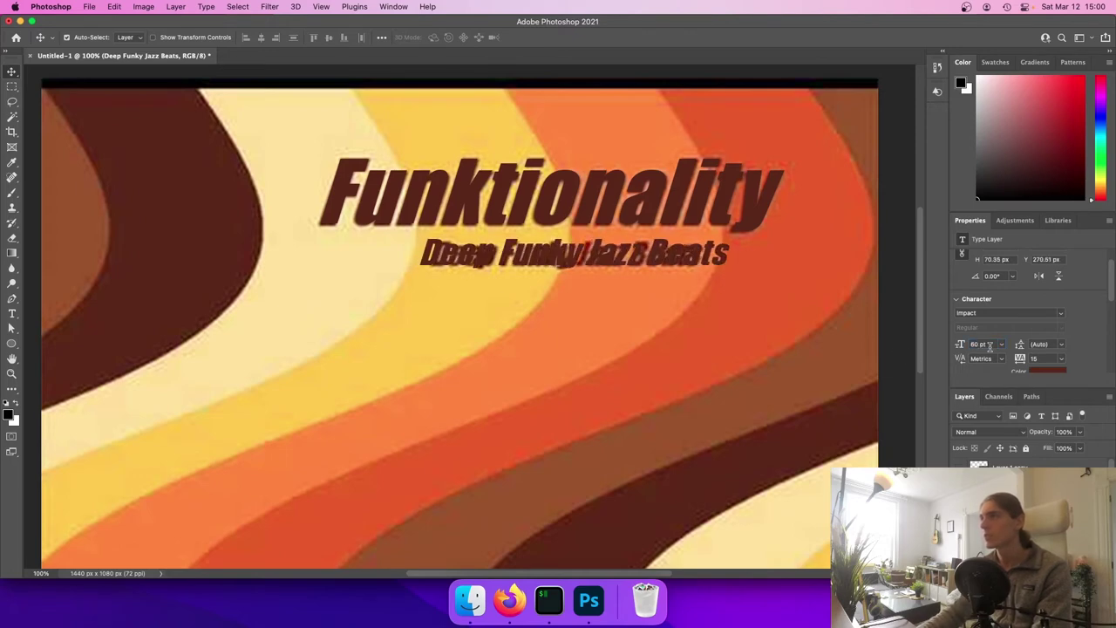
pyautogui.press('Down')
pyautogui.press('Down')
pyautogui.press('Down')
pyautogui.press('Down')
pyautogui.press('Down')
# Nudge the 55 pt Deep Funky Jazz Beats text left to line up its first letters with the reference subtitle
pyautogui.press('Left')
pyautogui.press('Left')
pyautogui.press('Left')
pyautogui.press('Left')
pyautogui.press('Left')
pyautogui.press('Left')
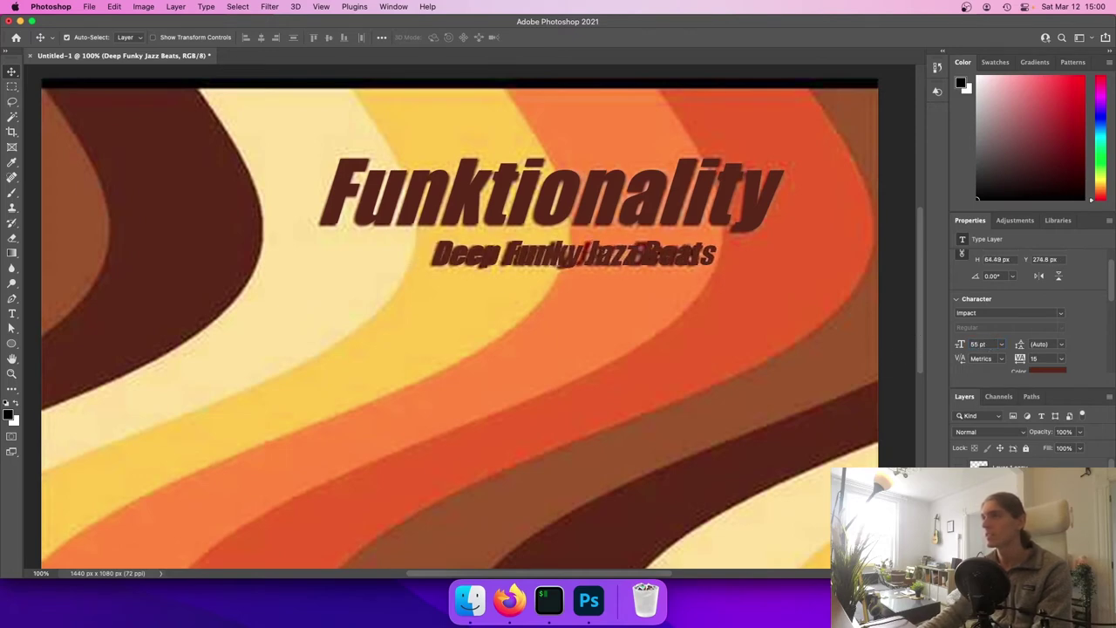
pyautogui.press('Left')
pyautogui.press('Left')
pyautogui.press('Left')
pyautogui.press('Left')
pyautogui.press('Left')
pyautogui.press('Left')
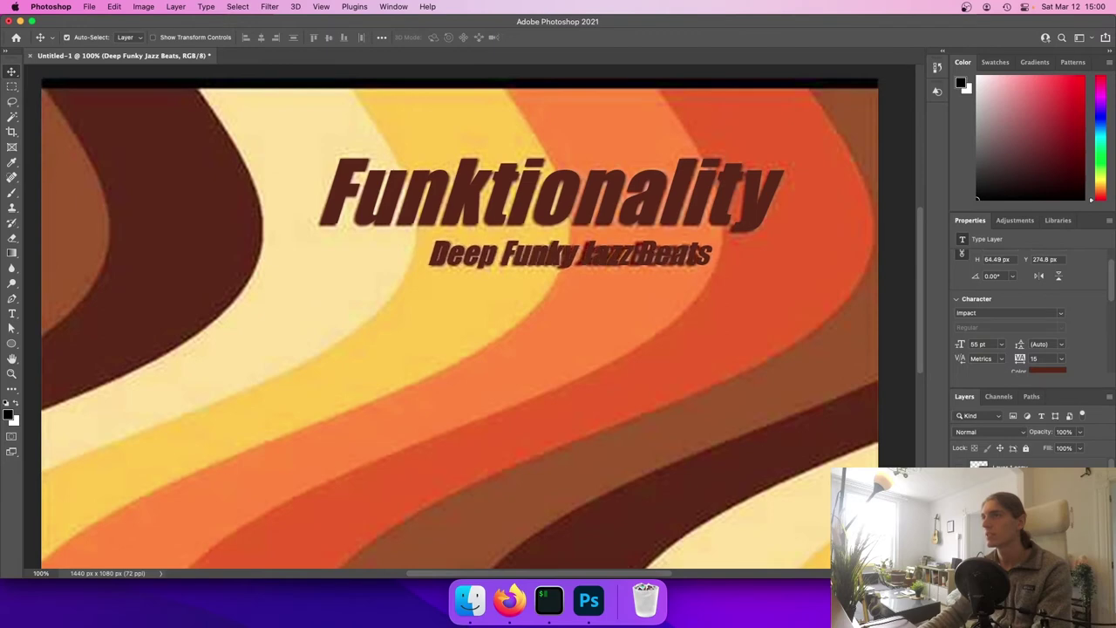
# Nudge the Deep Funky Jazz Beats text right to line up its opening word with the reference subtitle
pyautogui.press('Right')
pyautogui.press('Right')
pyautogui.press('Right')
pyautogui.press('Right')
pyautogui.press('Right')
pyautogui.press('Right')
pyautogui.press('Right')
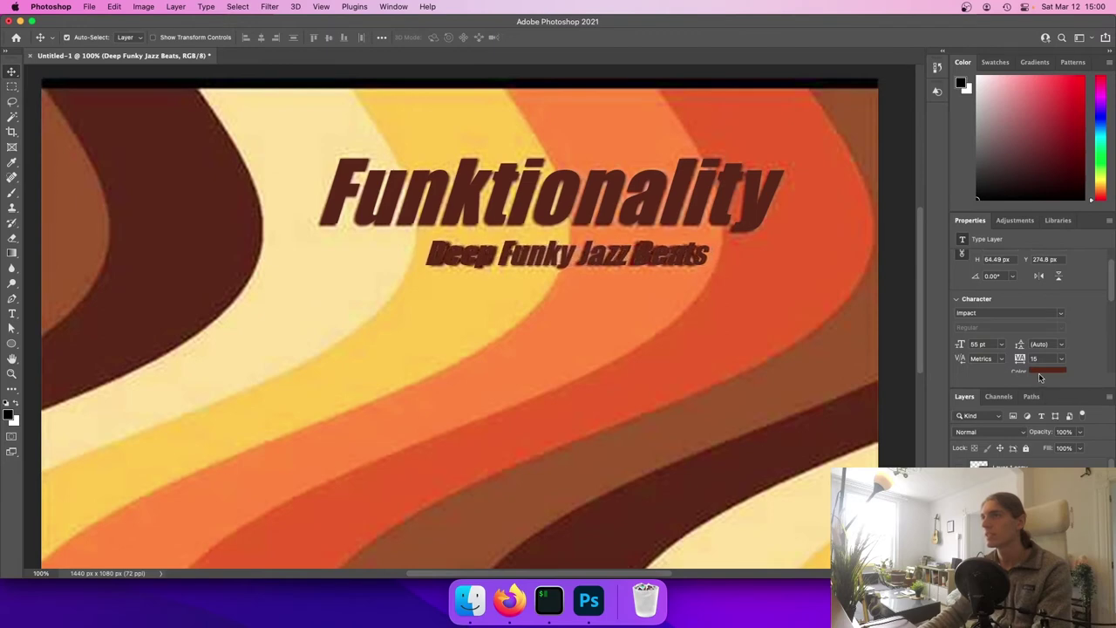
pyautogui.moveTo(443, 254)
pyautogui.mouseDown()
pyautogui.moveTo(446, 267)
pyautogui.moveTo(445, 255)
pyautogui.mouseUp()
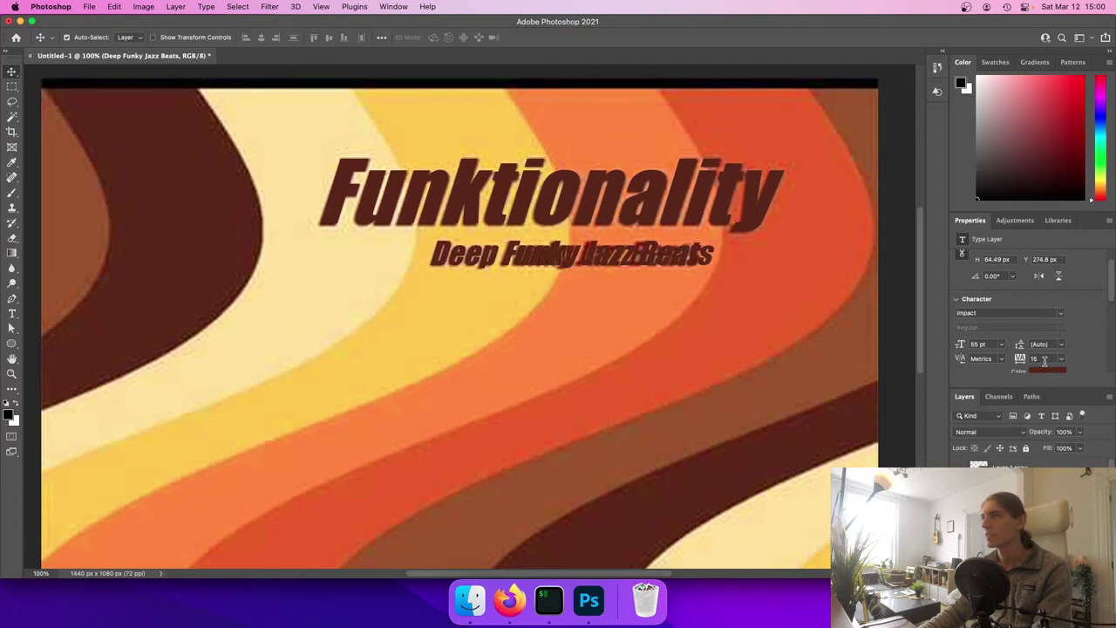
# Reduce the Deep Funky Jazz Beats text's tracking to 10, 5 and finally 0 to match the reference subtitle's width
pyautogui.write('10')
pyautogui.press('Return')
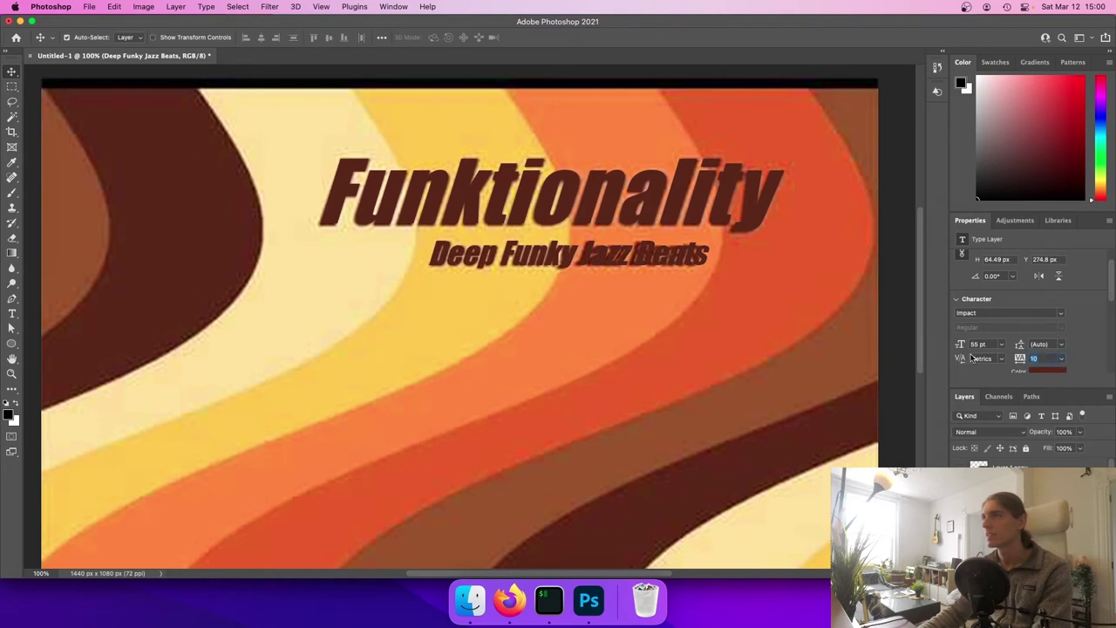
pyautogui.write('5')
pyautogui.press('Return')
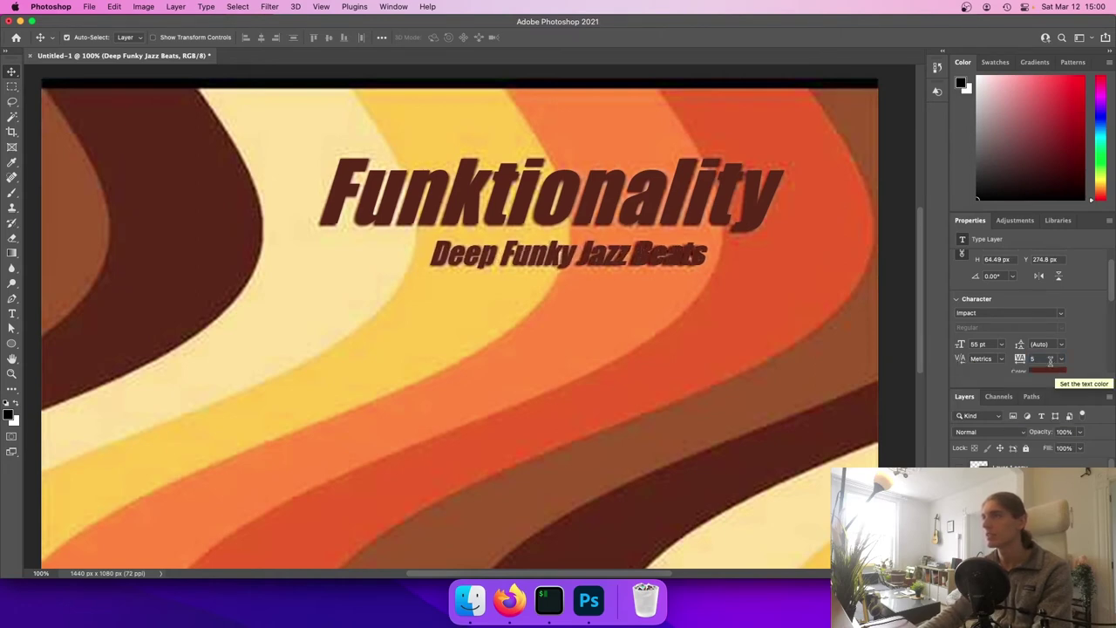
pyautogui.moveTo(1049, 358); pyautogui.dragTo(991, 356)
pyautogui.write('0')
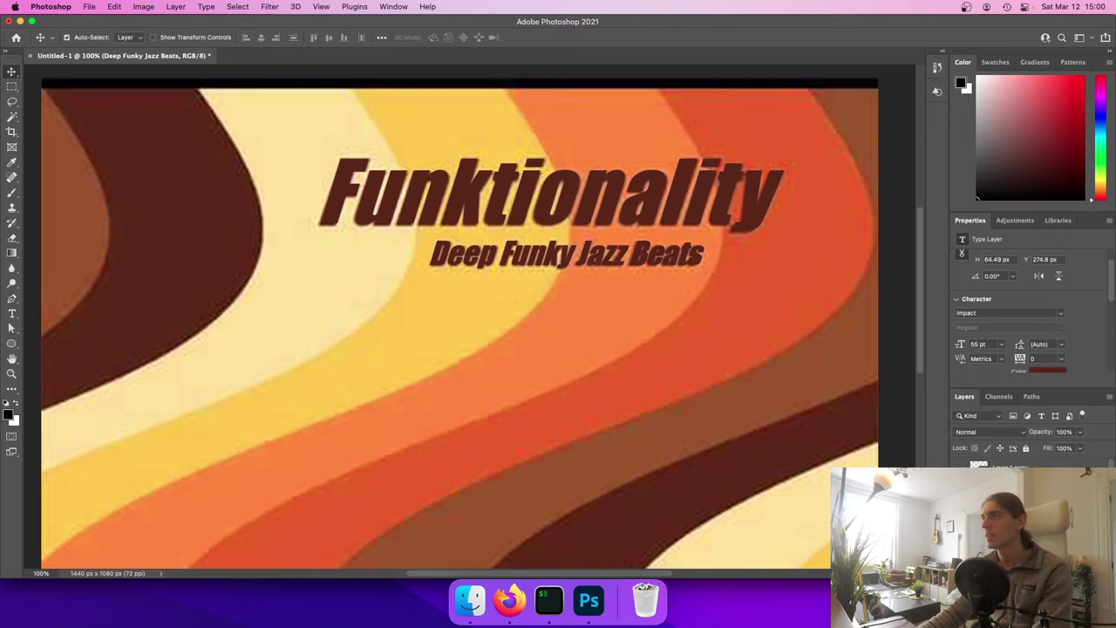
pyautogui.press('Up')
pyautogui.press('Down')
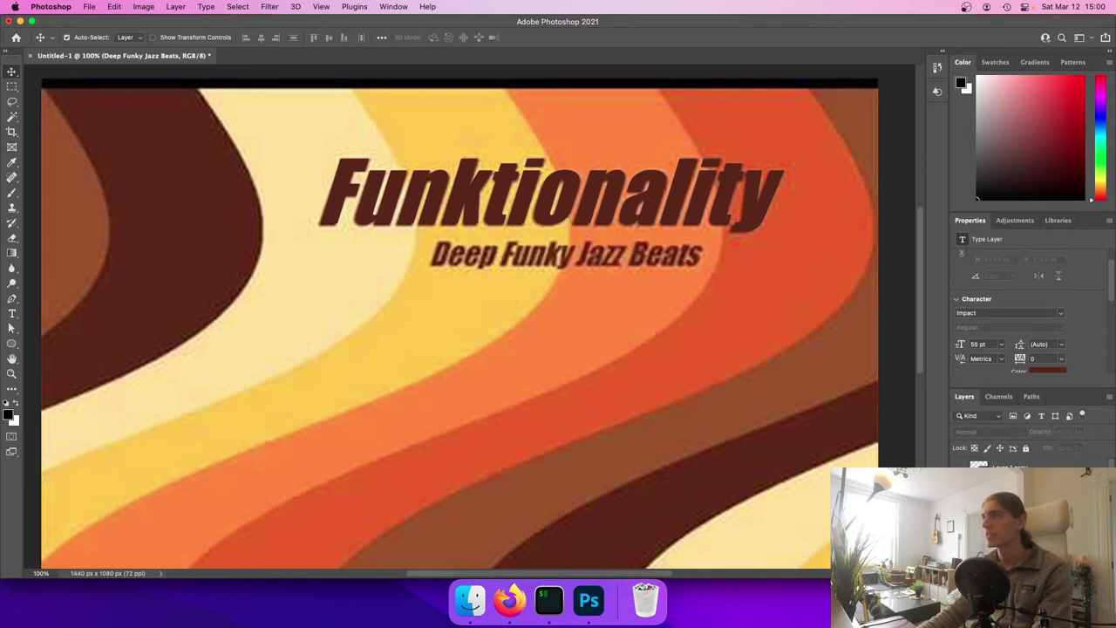
pyautogui.press('Return')
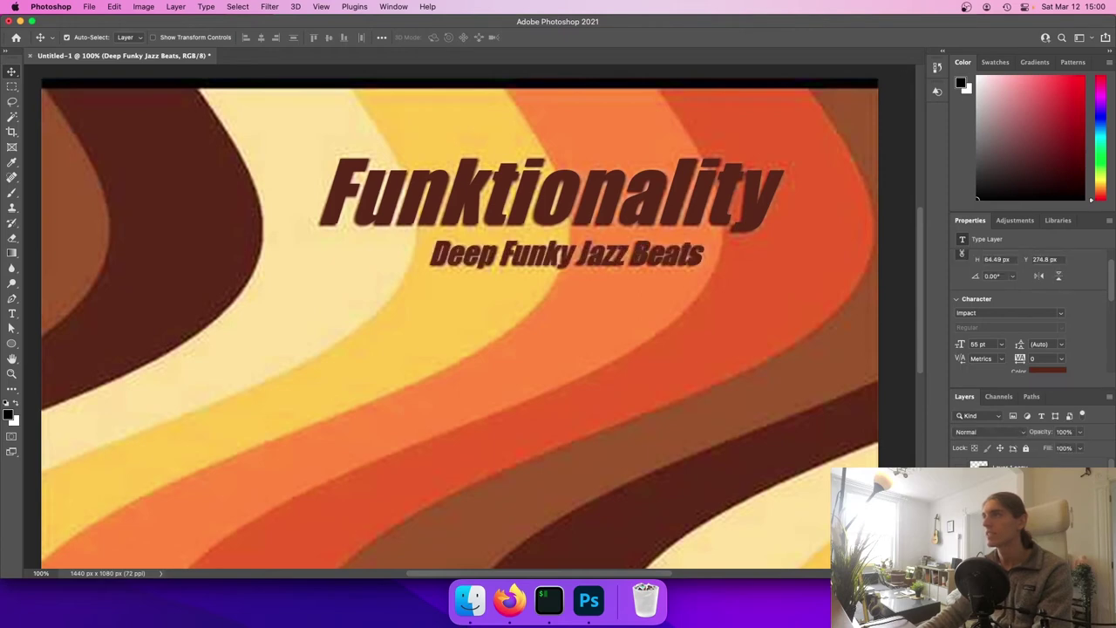
# Duplicate the subtitle text to just above the reference credit at the cover's lower left and replace its wording with the "Mixed by" DJ credit
pyautogui.scroll(-2, 625, 355)
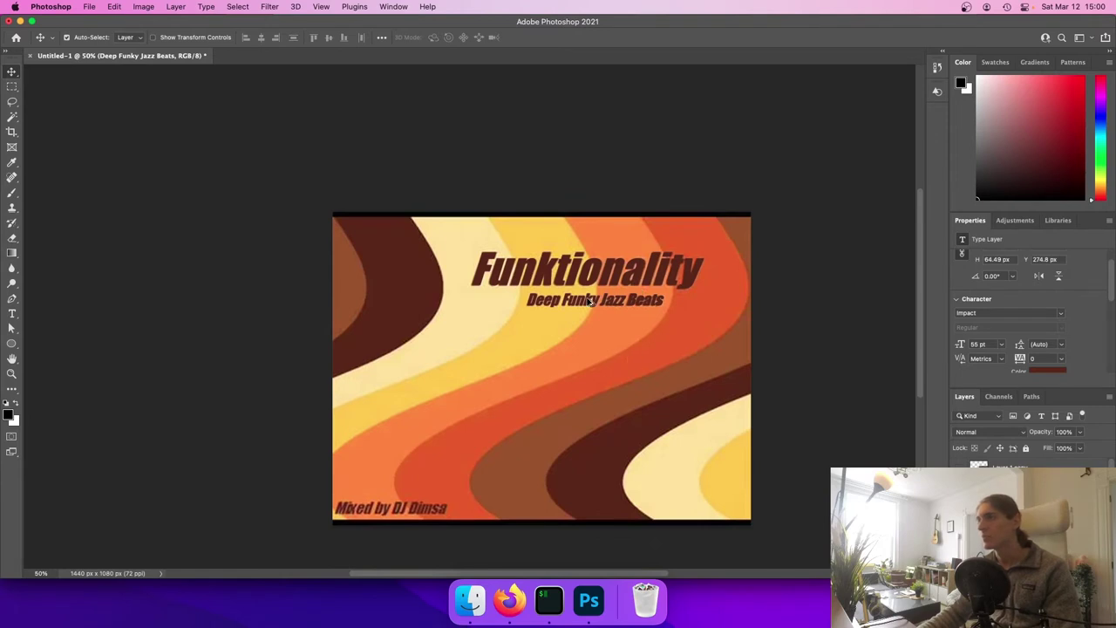
pyautogui.moveTo(590, 303); pyautogui.dragTo(404, 491)
pyautogui.doubleClick(411, 489)
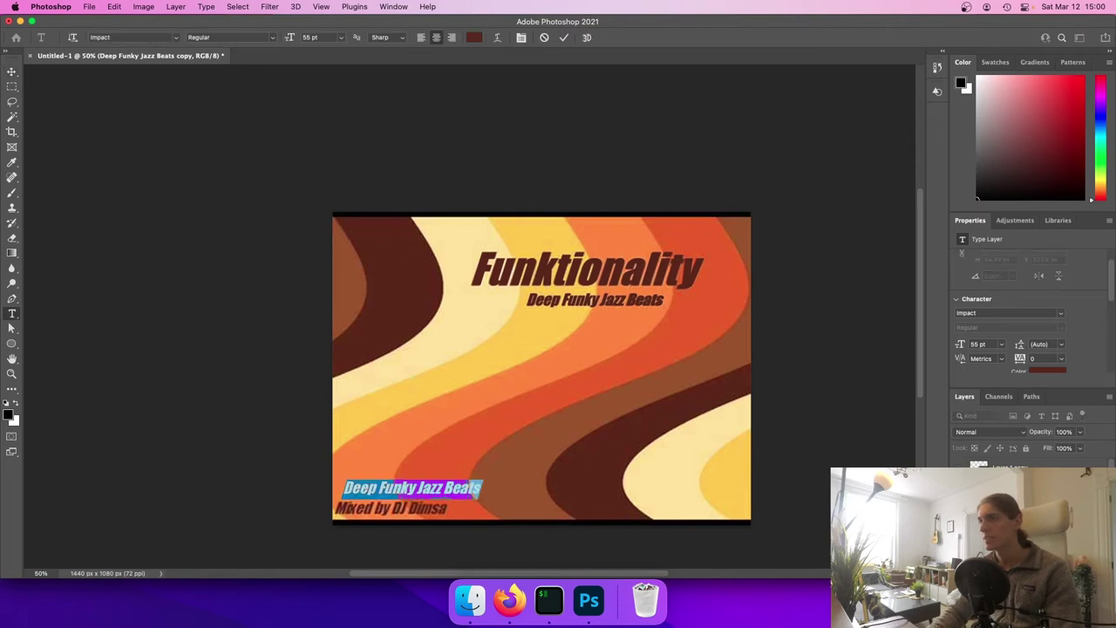
pyautogui.write('Mixed by DJ Dimsa')
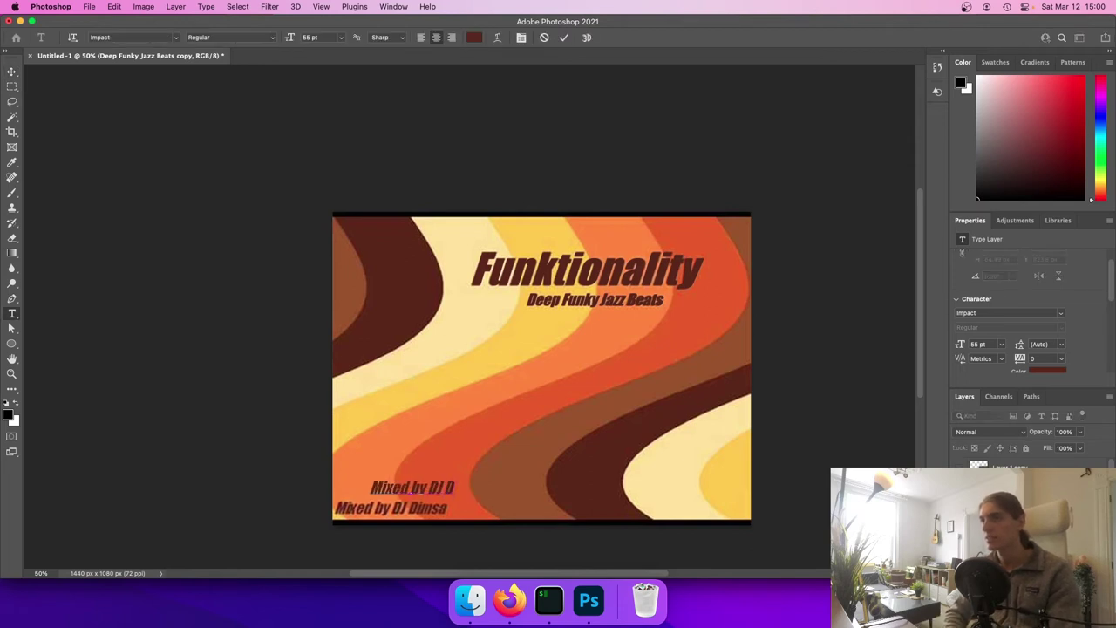
pyautogui.click(13, 71)
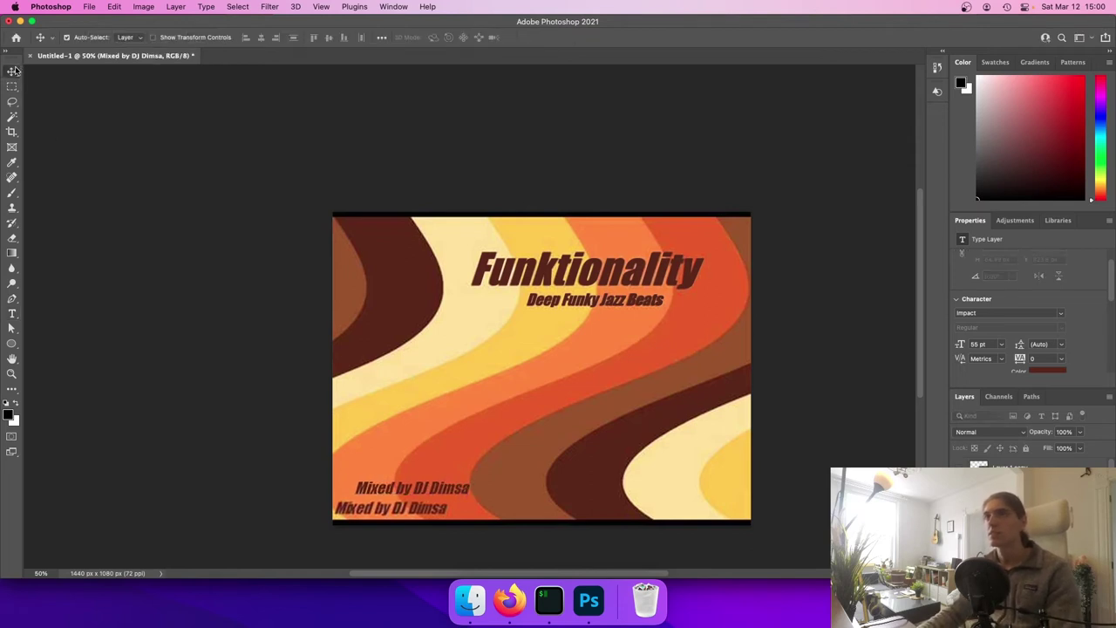
# Move the new "Mixed by" credit onto the reference credit, fine-tuning it to about Y 992 px
pyautogui.press('super+plus')
pyautogui.scroll(-3, 325, 468)
pyautogui.scroll(-1, 327, 471)
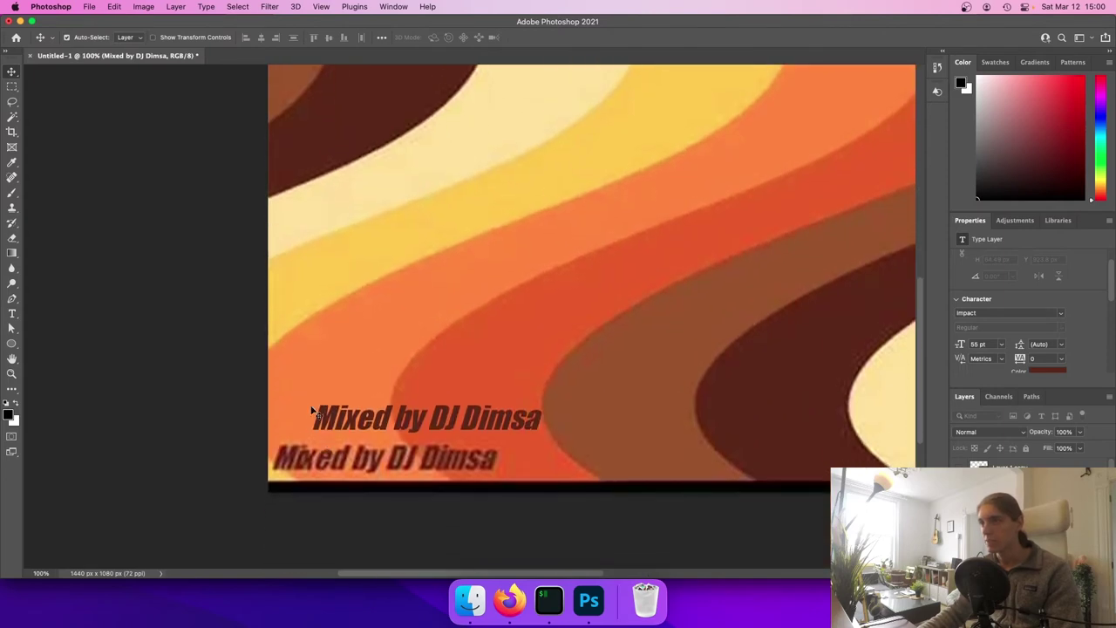
pyautogui.moveTo(320, 421); pyautogui.dragTo(306, 463)
pyautogui.press('Up')
pyautogui.press('Up')
pyautogui.press('Left')
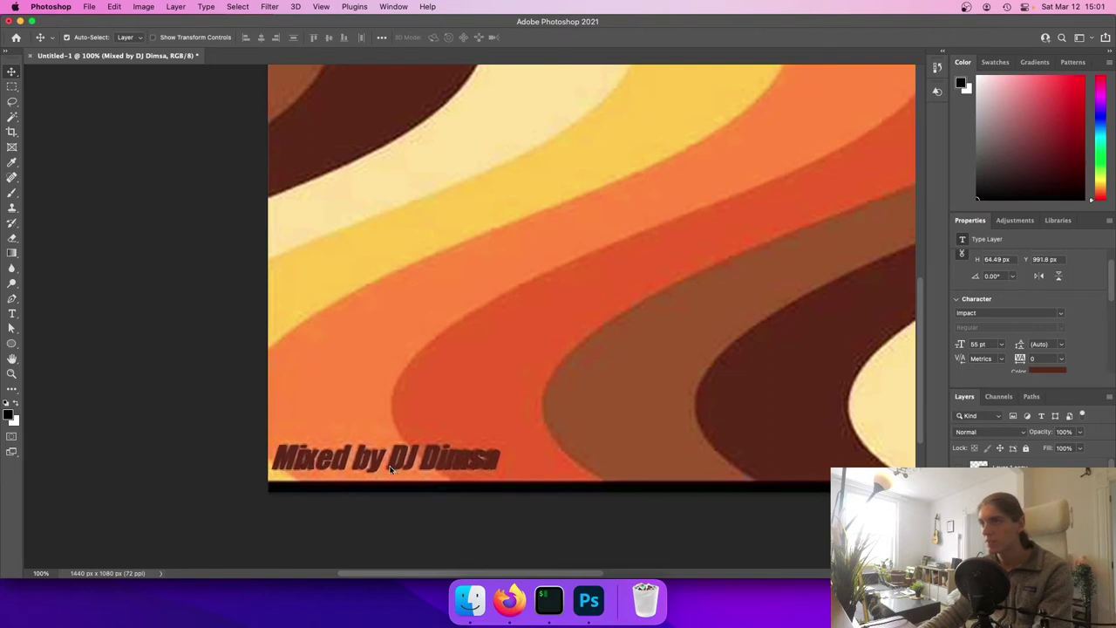
pyautogui.press('Left')
pyautogui.press('Left')
pyautogui.press('Right')
pyautogui.press('Right')
# Toggle the "Mixed by" credit's visibility to compare it with the reference credit, and nudge it slightly right
pyautogui.click(961, 506)
pyautogui.click(961, 506)
pyautogui.click(961, 506)
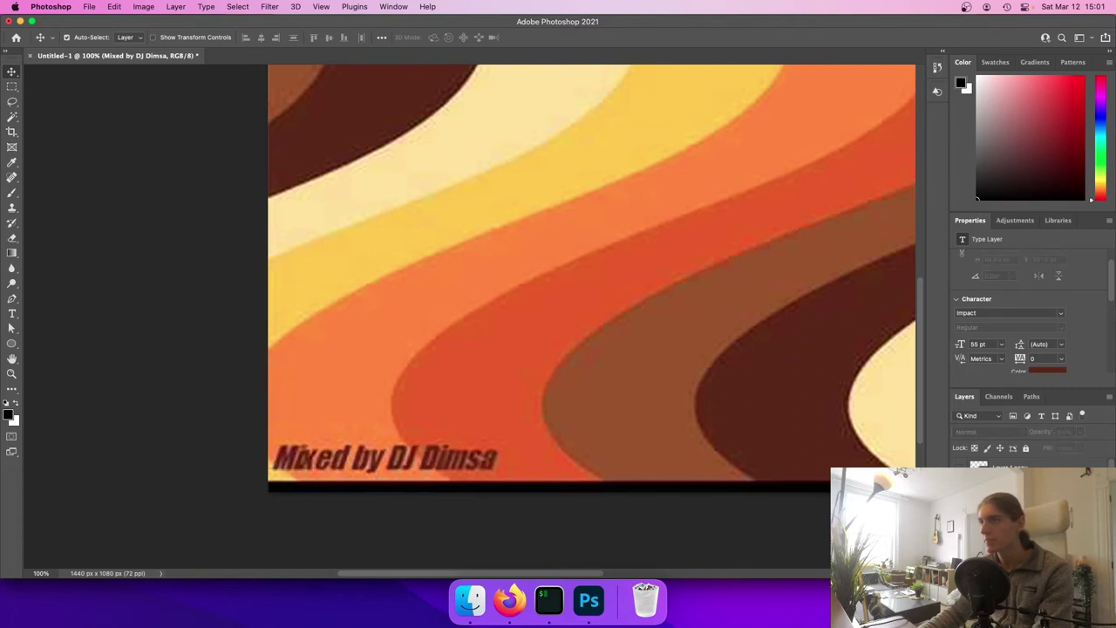
pyautogui.click(961, 506)
pyautogui.click(961, 506)
pyautogui.click(962, 506)
pyautogui.click(961, 506)
pyautogui.press('Right')
pyautogui.scroll(-3, 1097, 333)
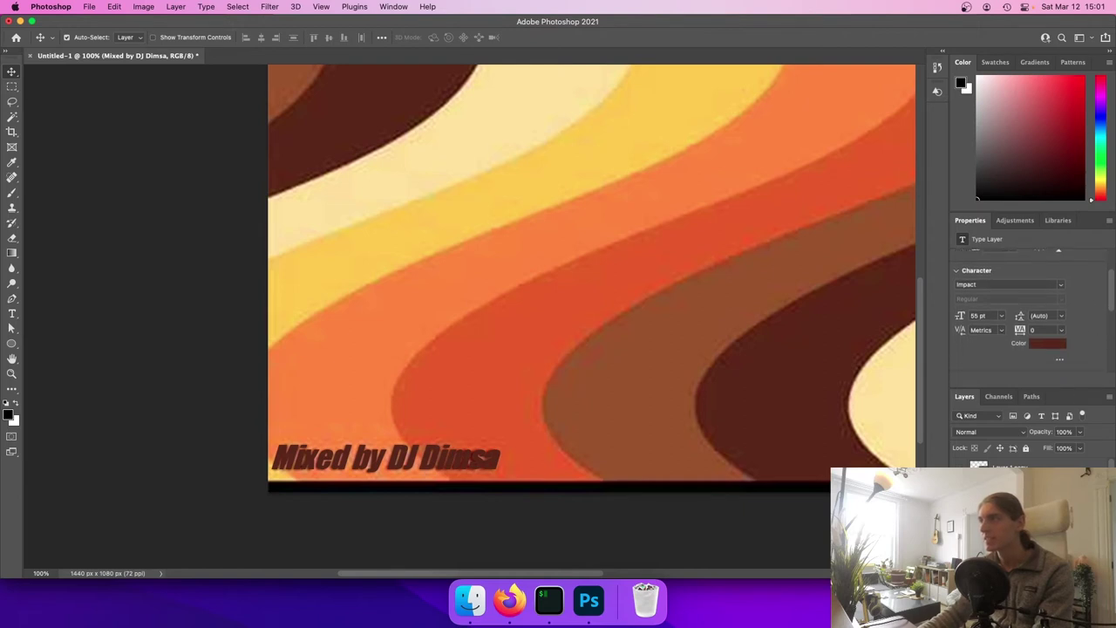
pyautogui.click(958, 501)
pyautogui.click(958, 502)
pyautogui.click(958, 501)
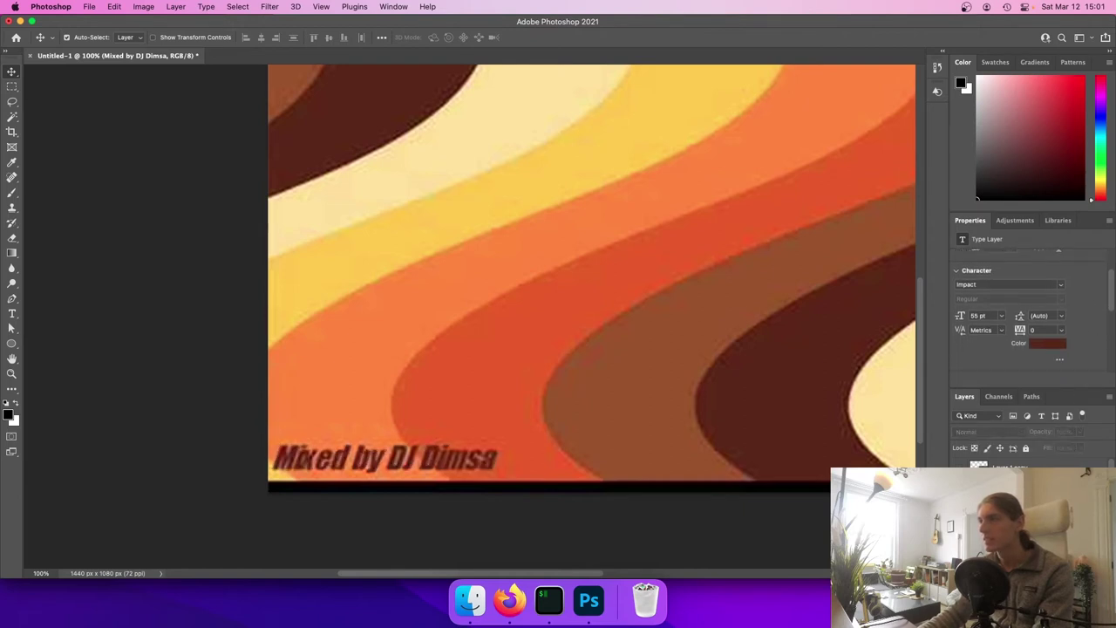
pyautogui.click(957, 501)
# Toggle the reference image layer's visibility and compare the recreated shapes and text with the original cover
pyautogui.scroll(-4, 519, 468)
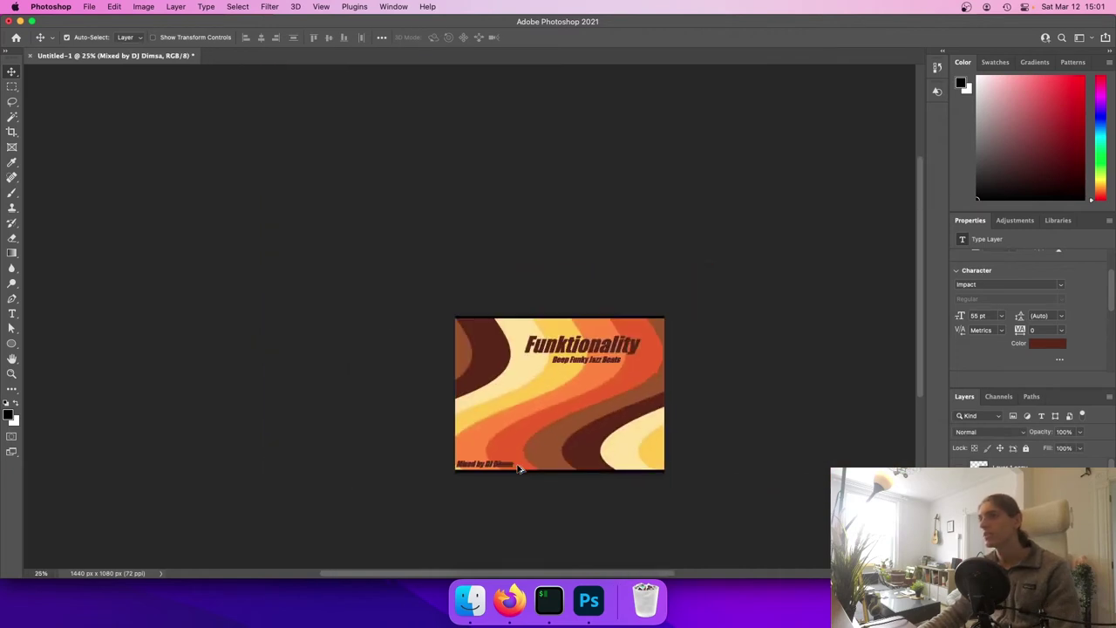
pyautogui.scroll(1, 520, 469)
pyautogui.scroll(-2, 485, 472)
pyautogui.scroll(2, 485, 472)
pyautogui.hscroll(1, 485, 472)
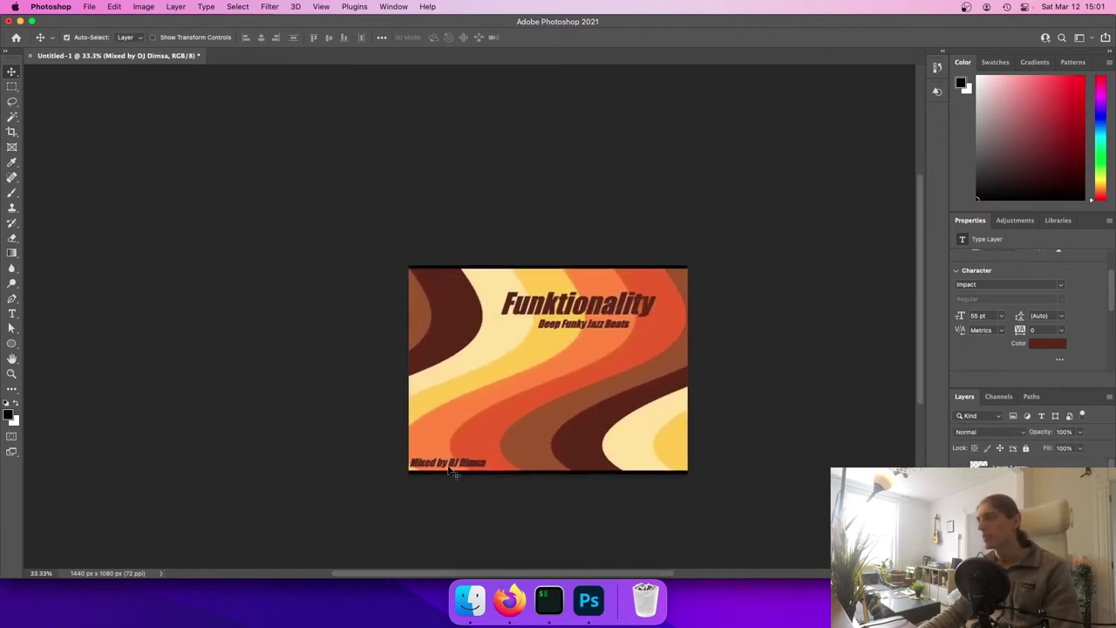
pyautogui.press('super+equal')
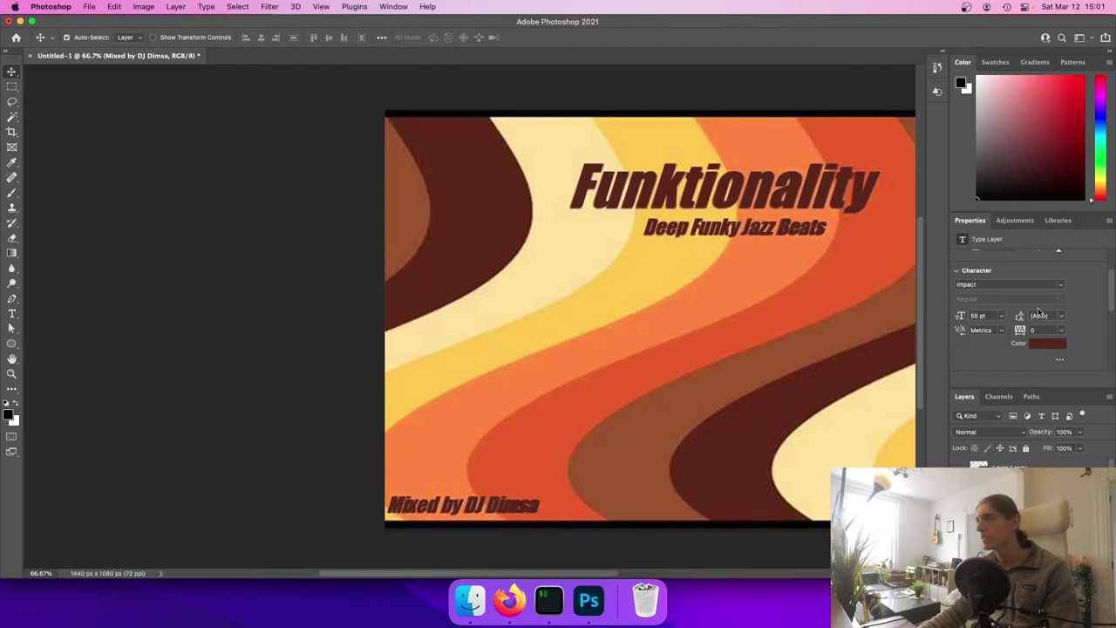
pyautogui.press('super+minus')
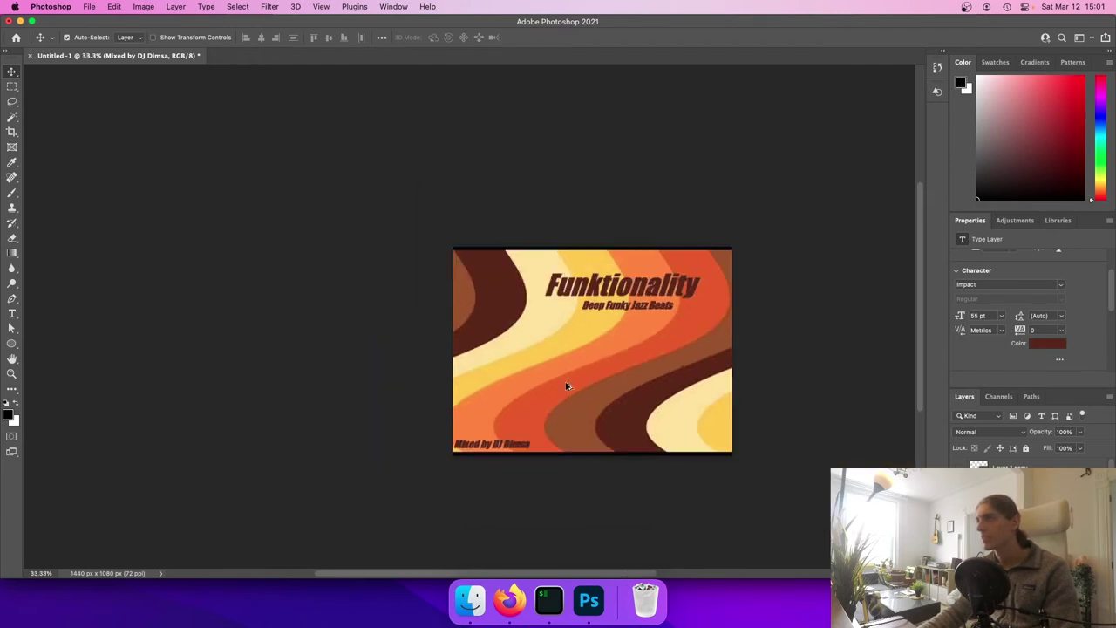
pyautogui.scroll(-2, 567, 386)
pyautogui.scroll(3, 541, 410)
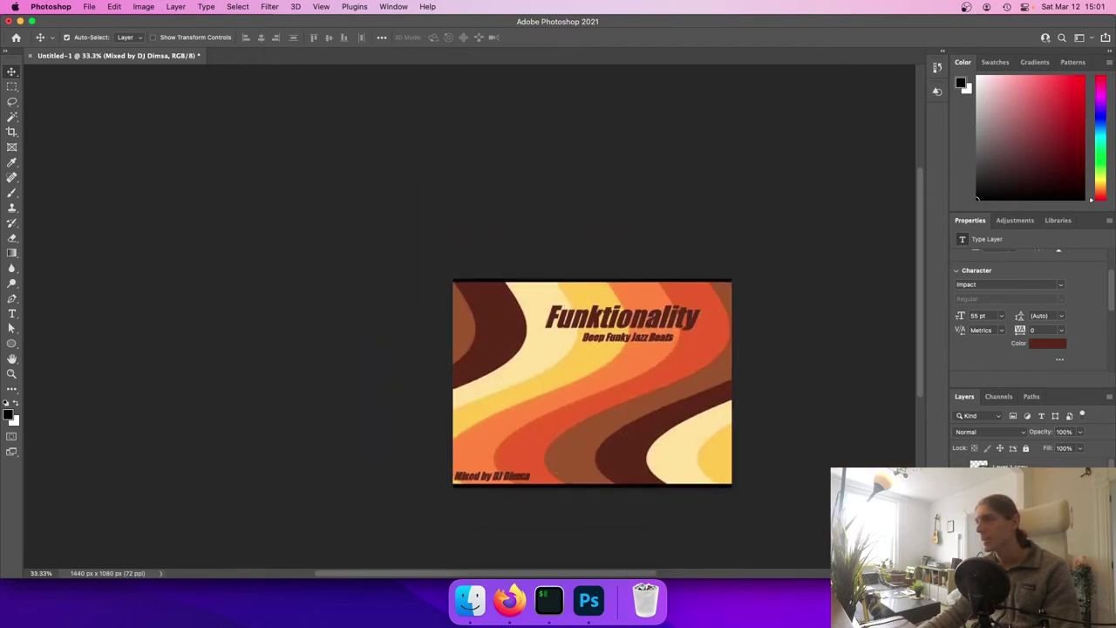
pyautogui.click(960, 485)
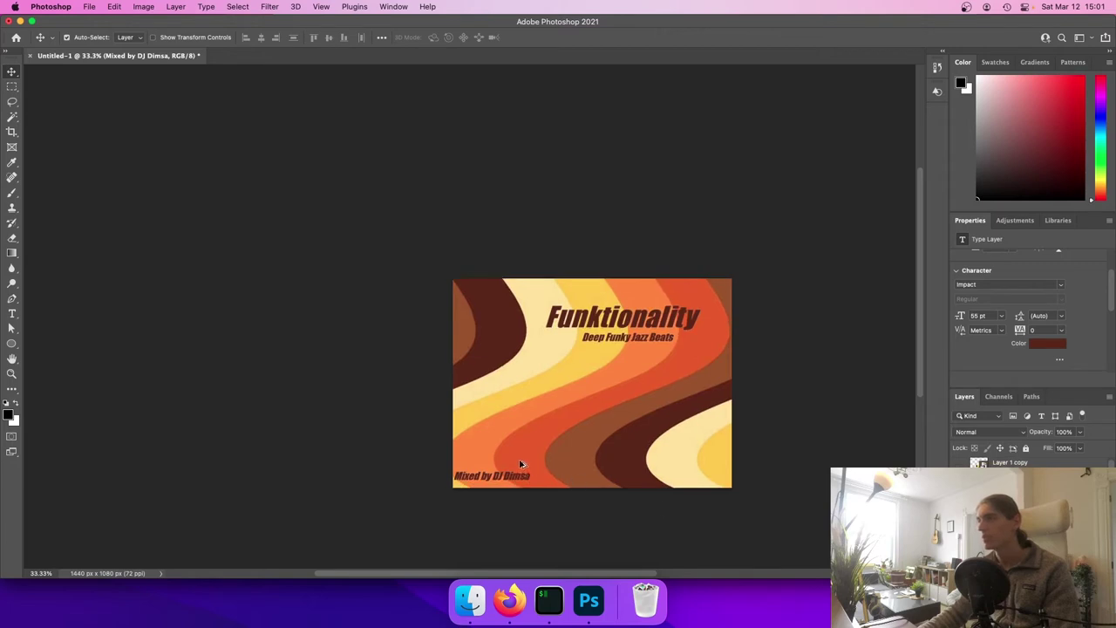
pyautogui.scroll(-1, 521, 462)
pyautogui.hscroll(1, 520, 462)
pyautogui.scroll(1, 565, 449)
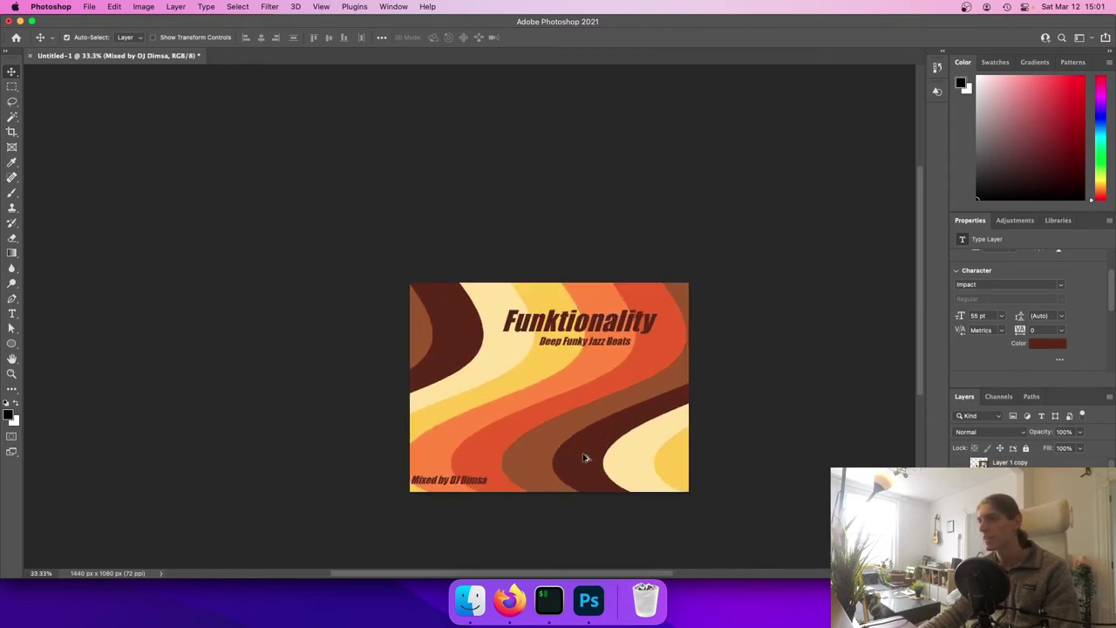
pyautogui.scroll(1, 586, 458)
pyautogui.hscroll(-1, 465, 438)
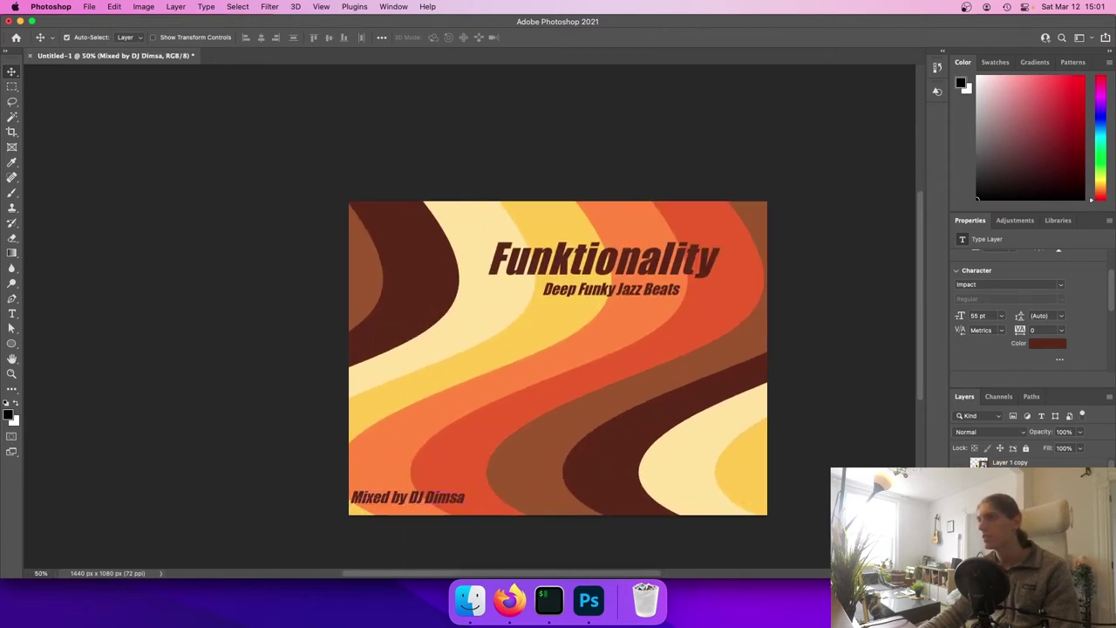
pyautogui.scroll(1, 1029, 514)
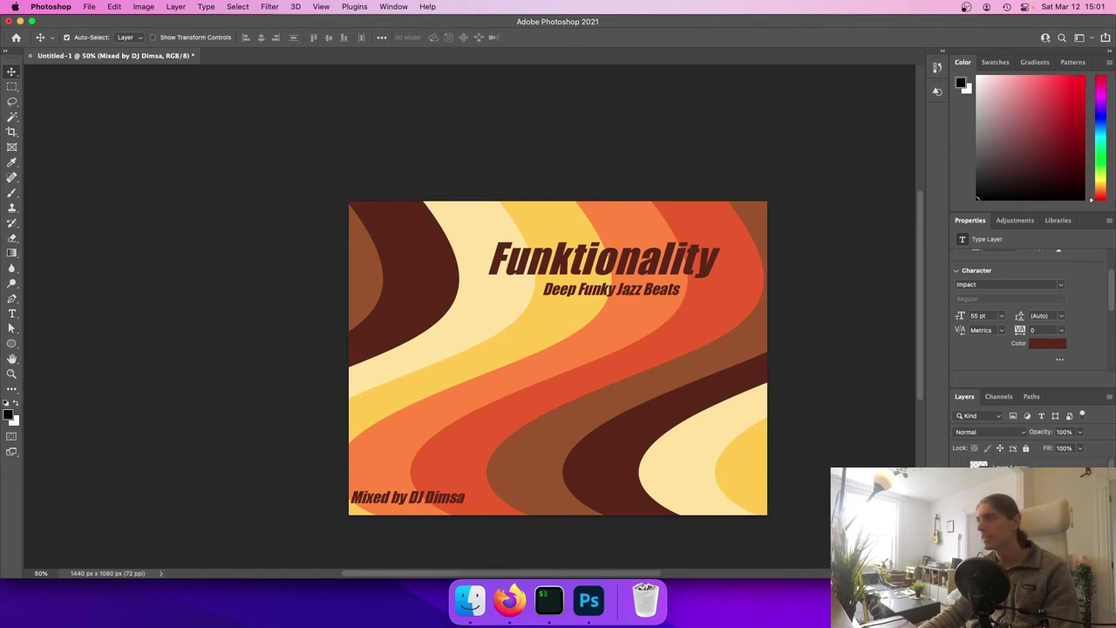
pyautogui.scroll(-2, 1029, 514)
pyautogui.click(960, 523)
pyautogui.click(960, 524)
pyautogui.click(960, 523)
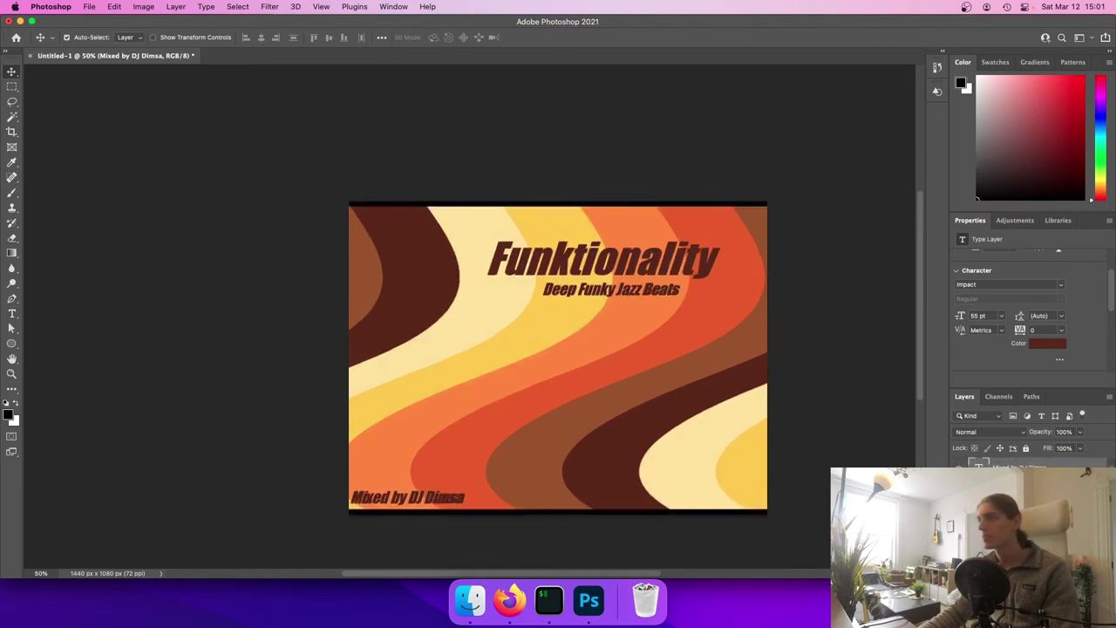
pyautogui.scroll(-2, 594, 416)
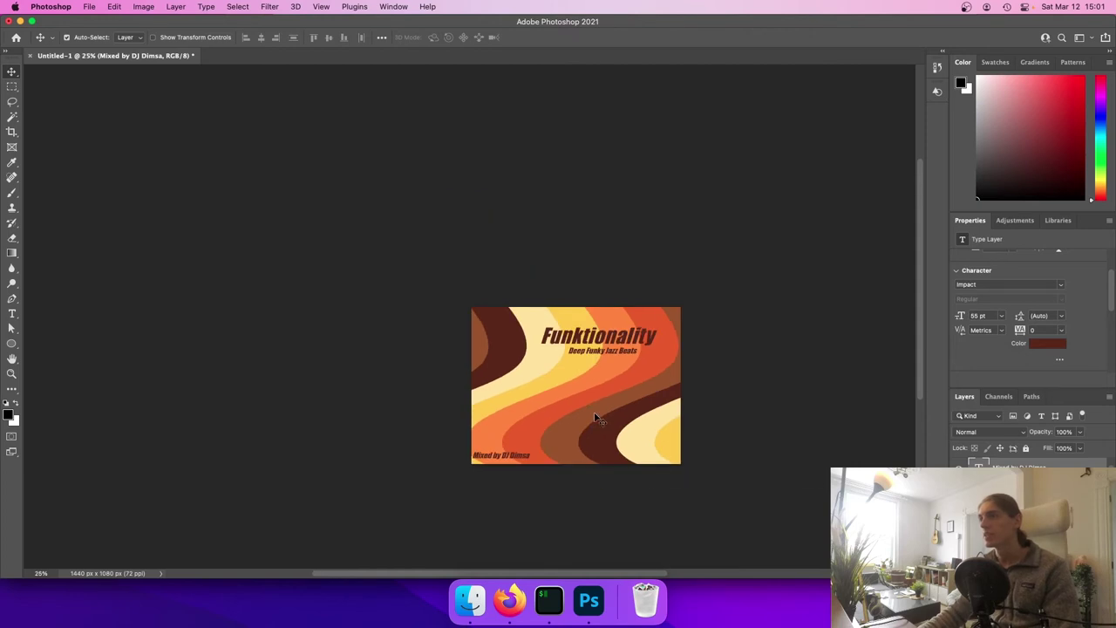
# Group the cover's text layers together
pyautogui.scroll(-3, 1029, 515)
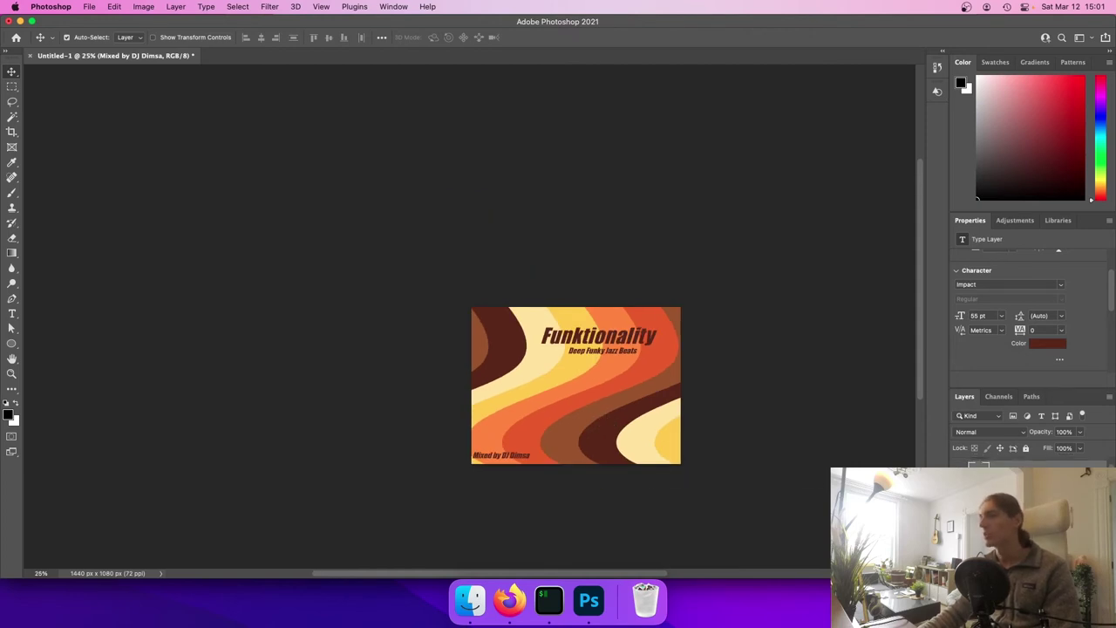
pyautogui.keyDown('shift'); pyautogui.click(1020, 523); pyautogui.keyUp('shift')
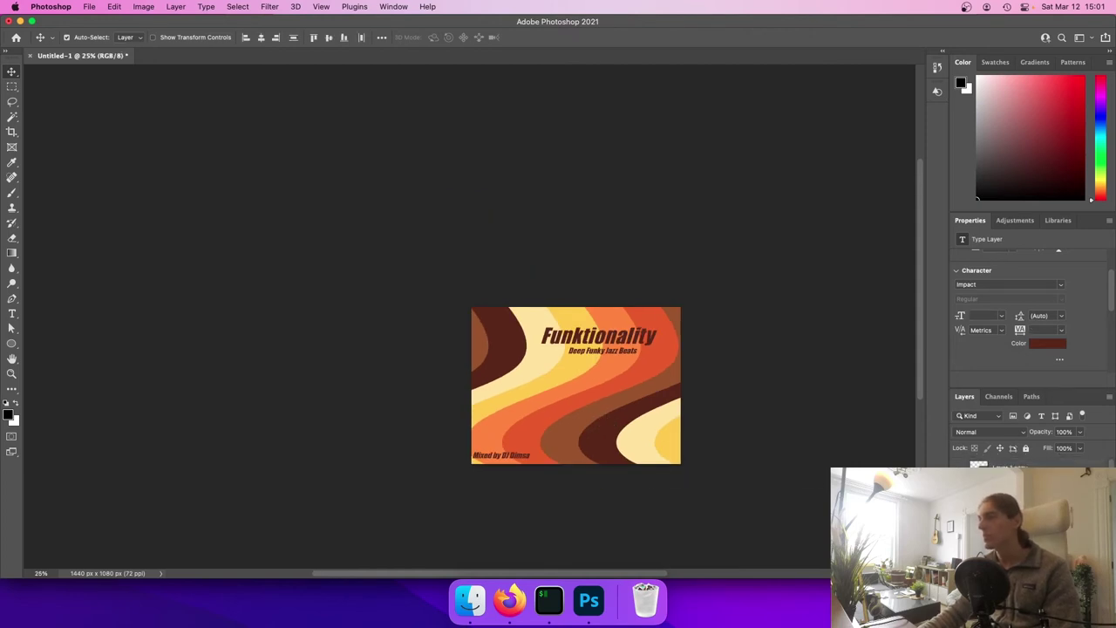
pyautogui.press('super+g')
# Rename the group of wavy shapes as Lines and the group of text layers as Text
pyautogui.click(1020, 558)
pyautogui.click(1021, 524)
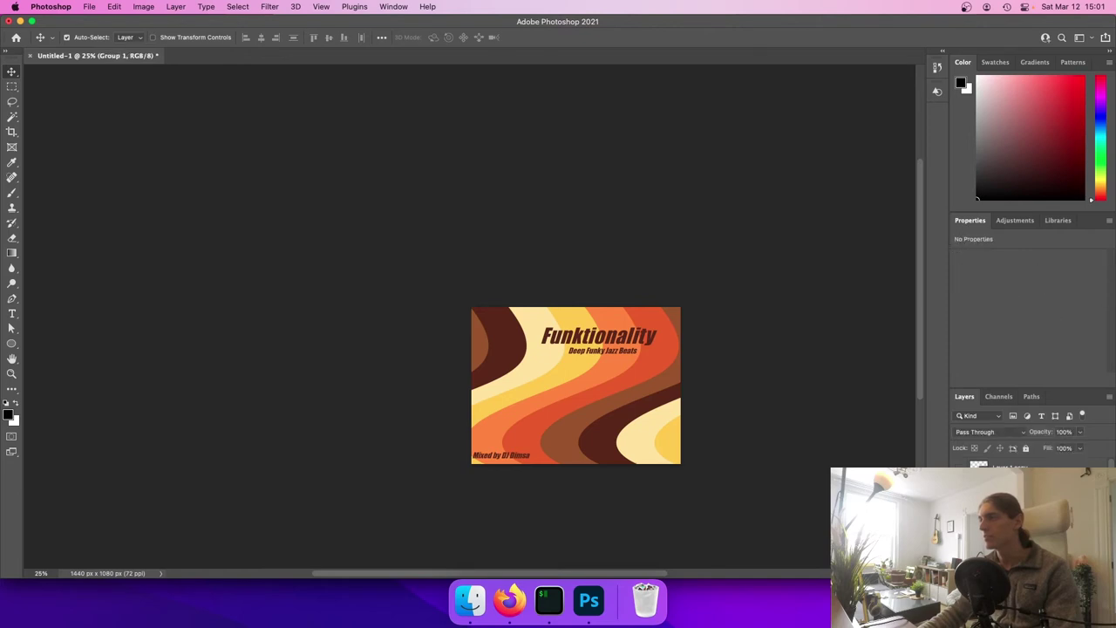
pyautogui.write('Lines')
pyautogui.press('Return')
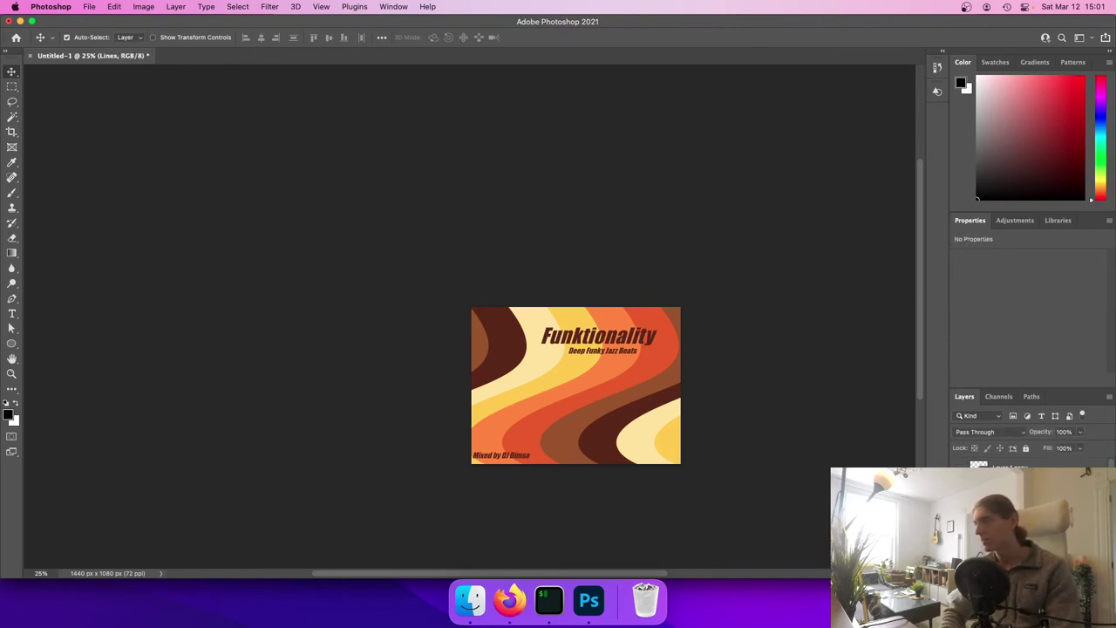
pyautogui.click(1021, 541)
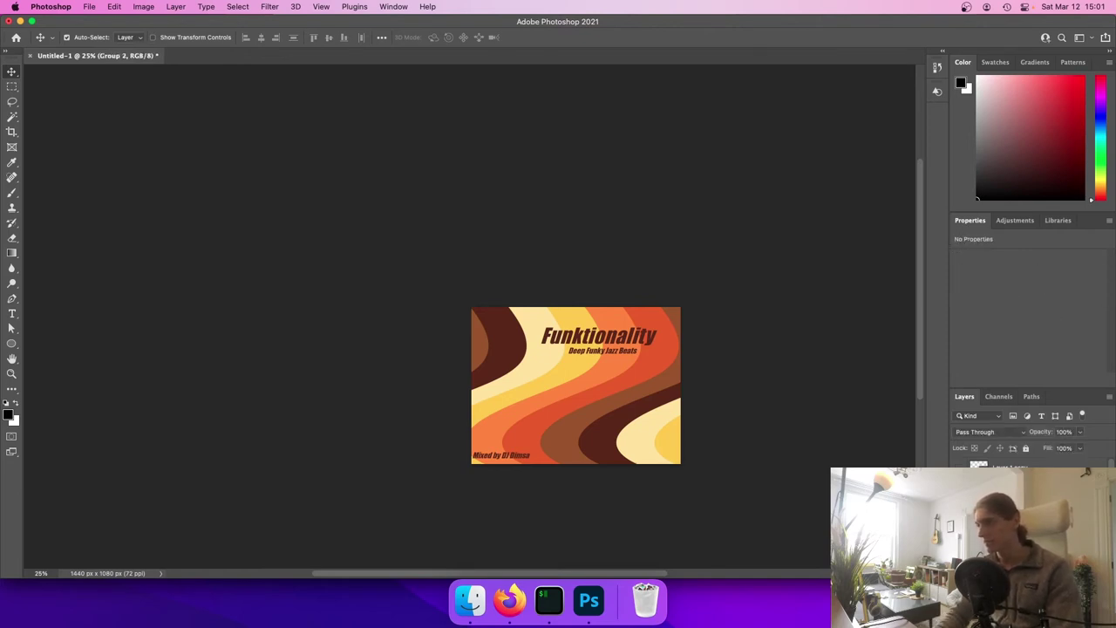
pyautogui.write('Text')
pyautogui.press('Return')
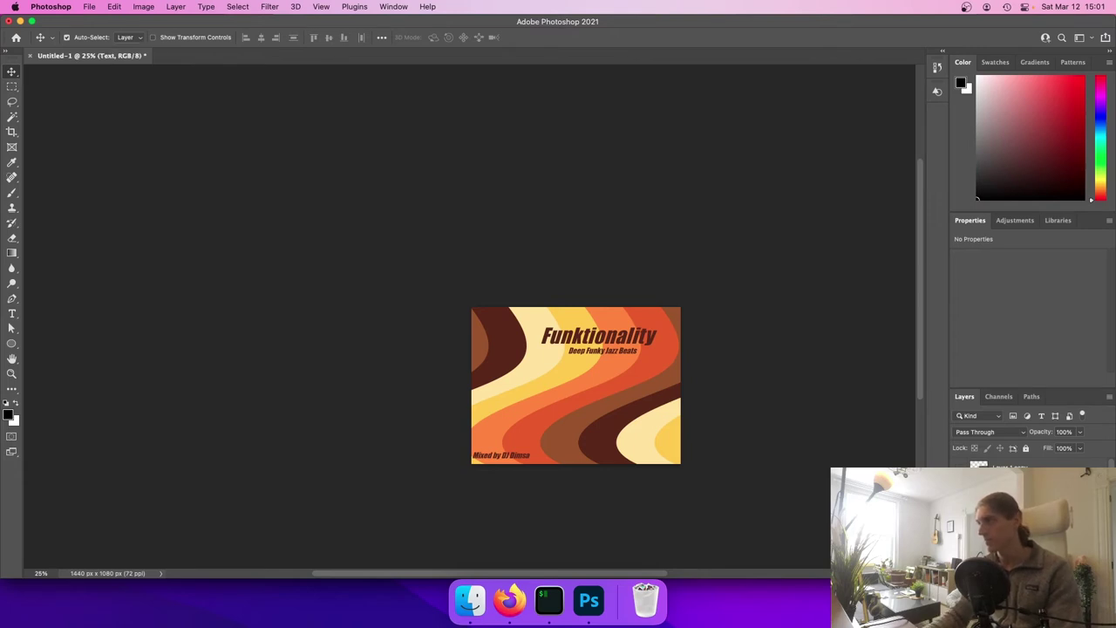
# Delete the reference image layer, Layer 1 copy, above the Text group
pyautogui.click(1018, 469)
pyautogui.press('Delete')
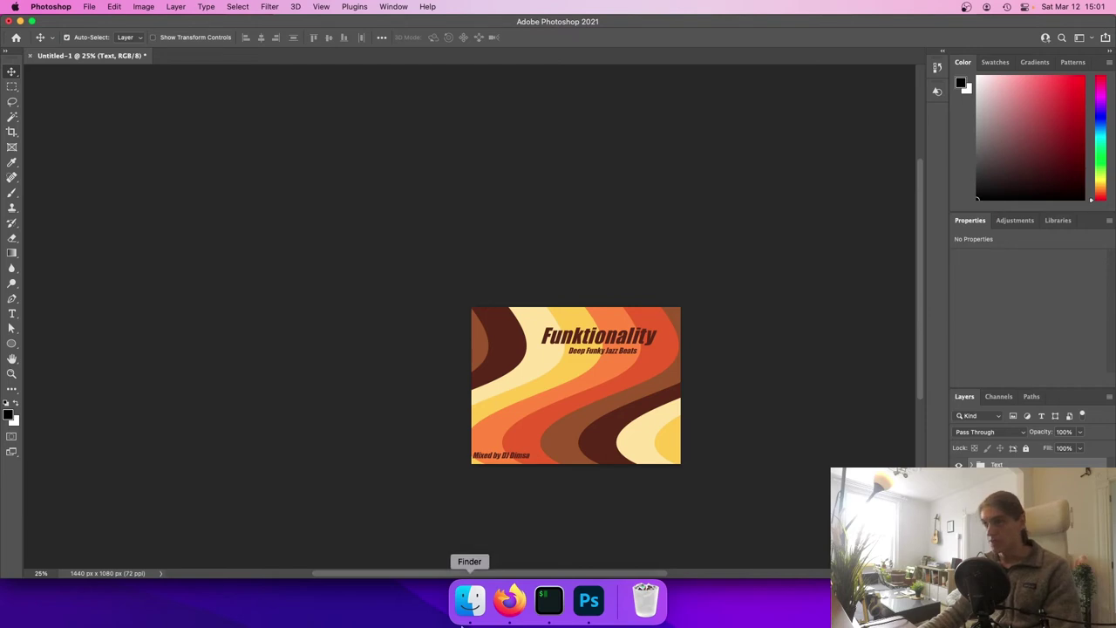
# Switch to Firefox, open the Instagram post with the Funktionality 2 cover, and capture a screenshot of the whole cover image
pyautogui.click(508, 610)
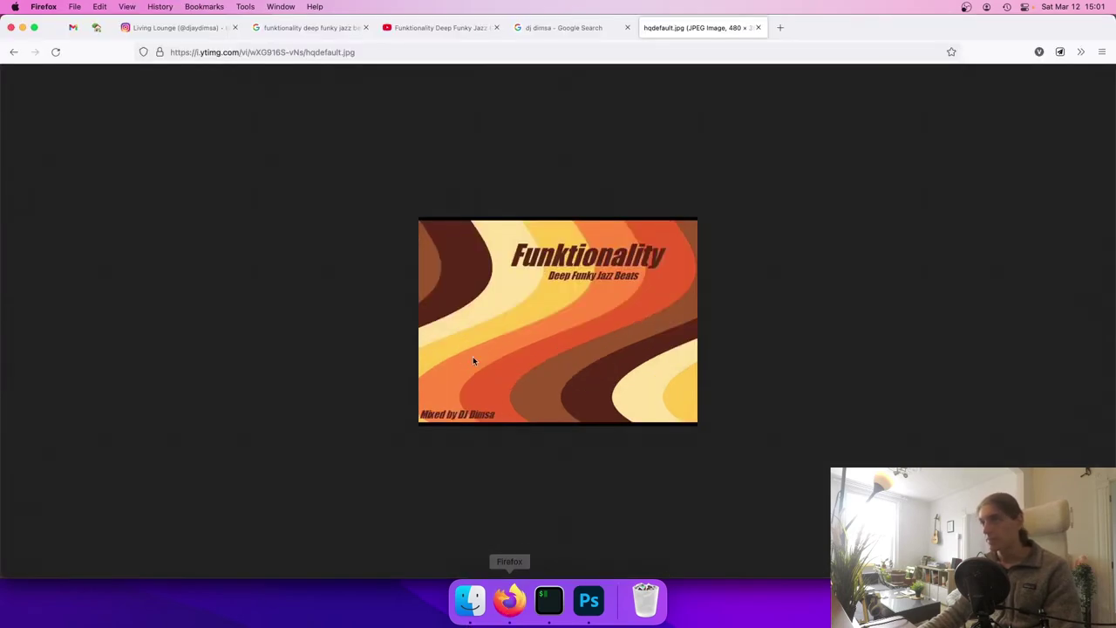
pyautogui.click(174, 27)
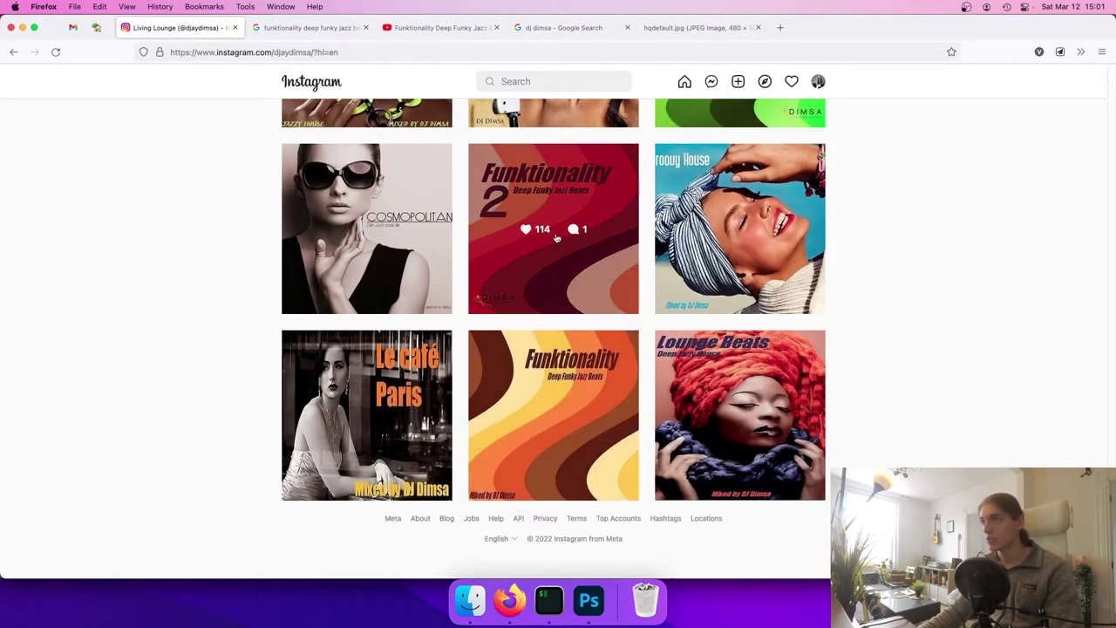
pyautogui.middleClick(538, 182)
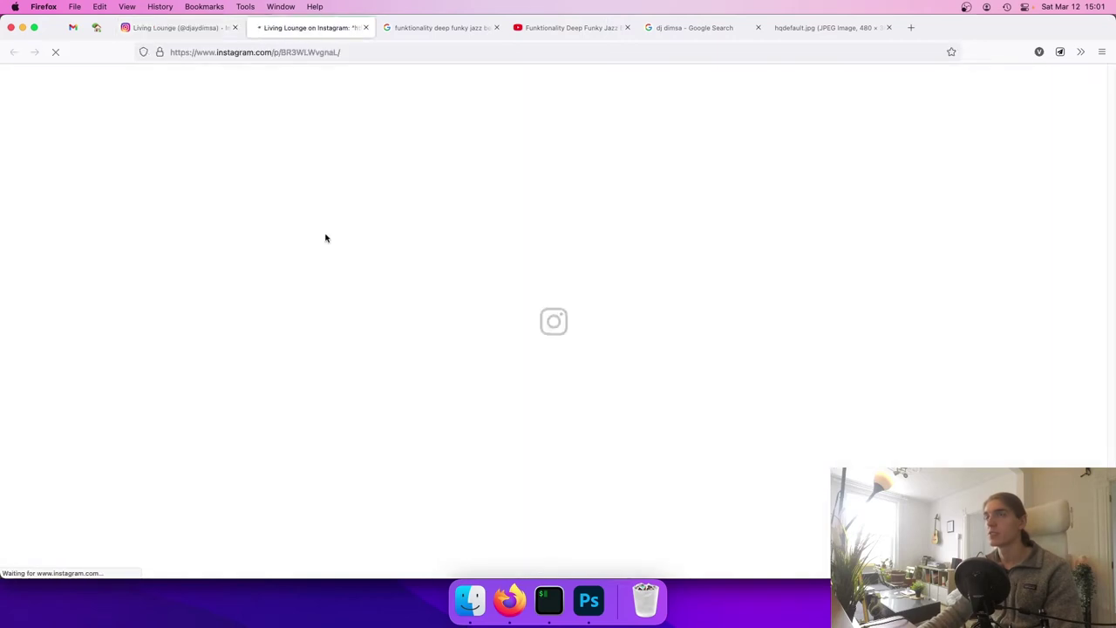
pyautogui.rightClick(403, 225)
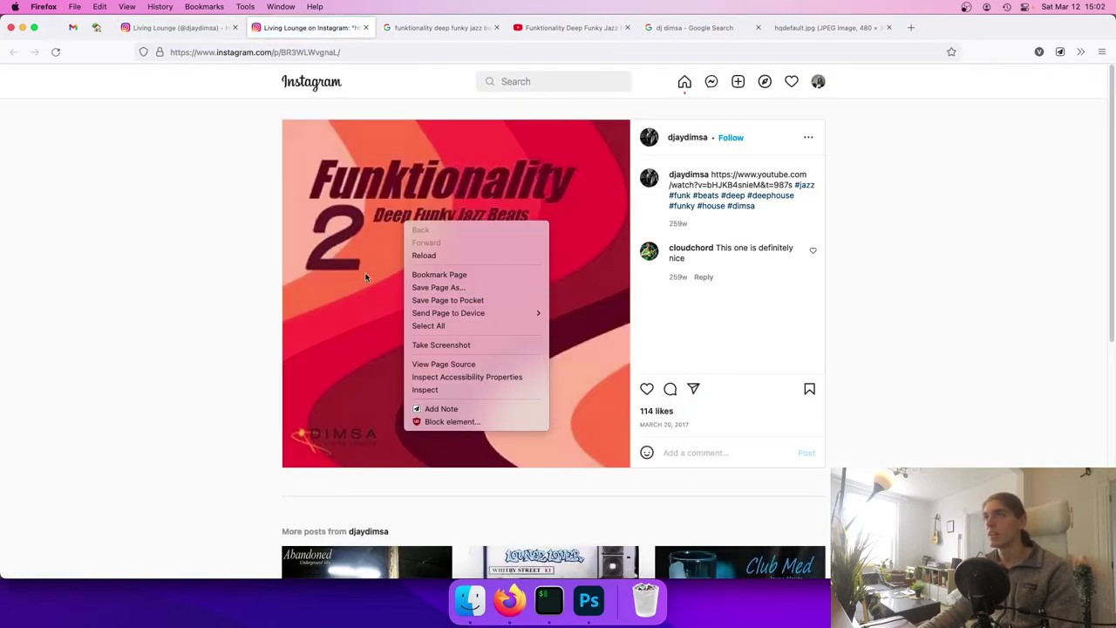
pyautogui.rightClick(383, 307)
pyautogui.click(204, 366)
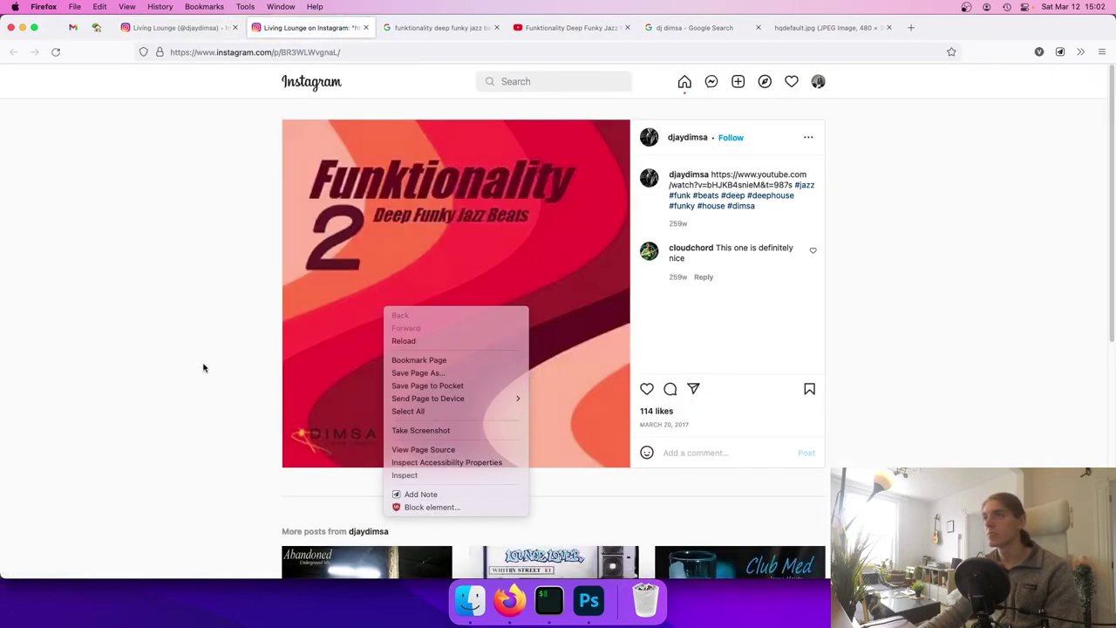
pyautogui.press('super+shift+4')
pyautogui.moveTo(282, 119); pyautogui.dragTo(631, 468)
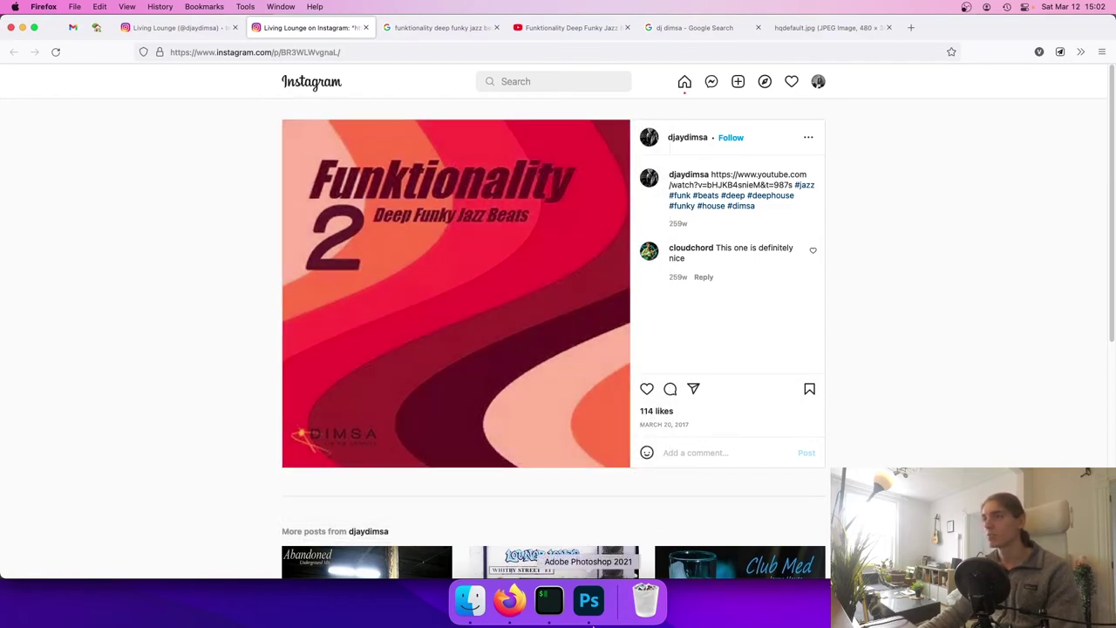
# Switch back to Photoshop and place the Funktionality 2 screenshot over the middle of the artwork as a colour reference
pyautogui.click(589, 600)
pyautogui.moveTo(1047, 573); pyautogui.dragTo(558, 395)
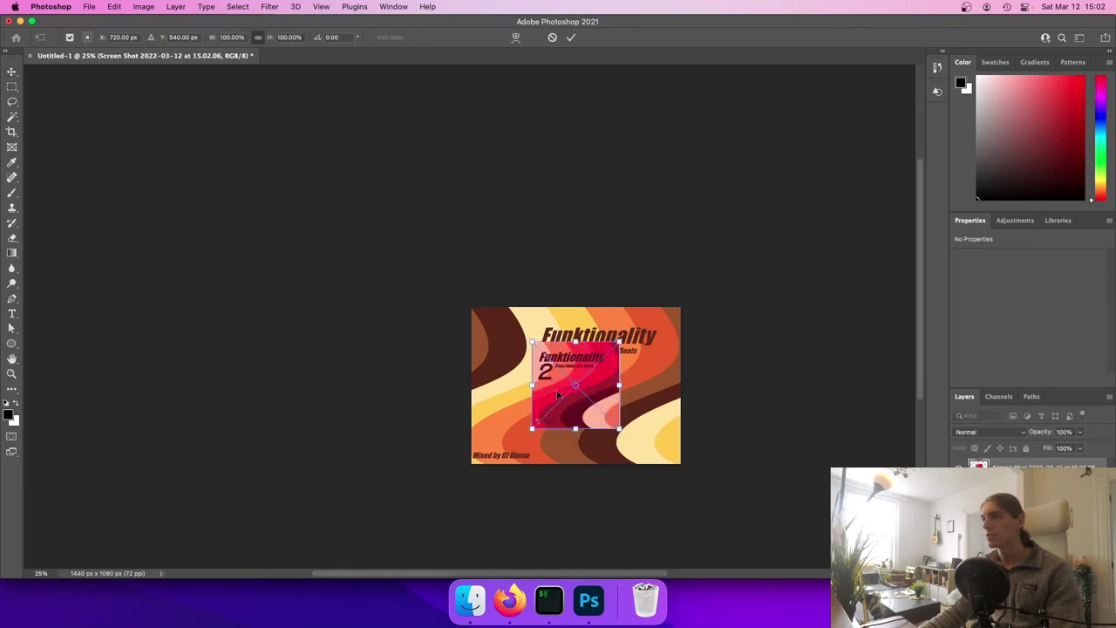
pyautogui.press('Return')
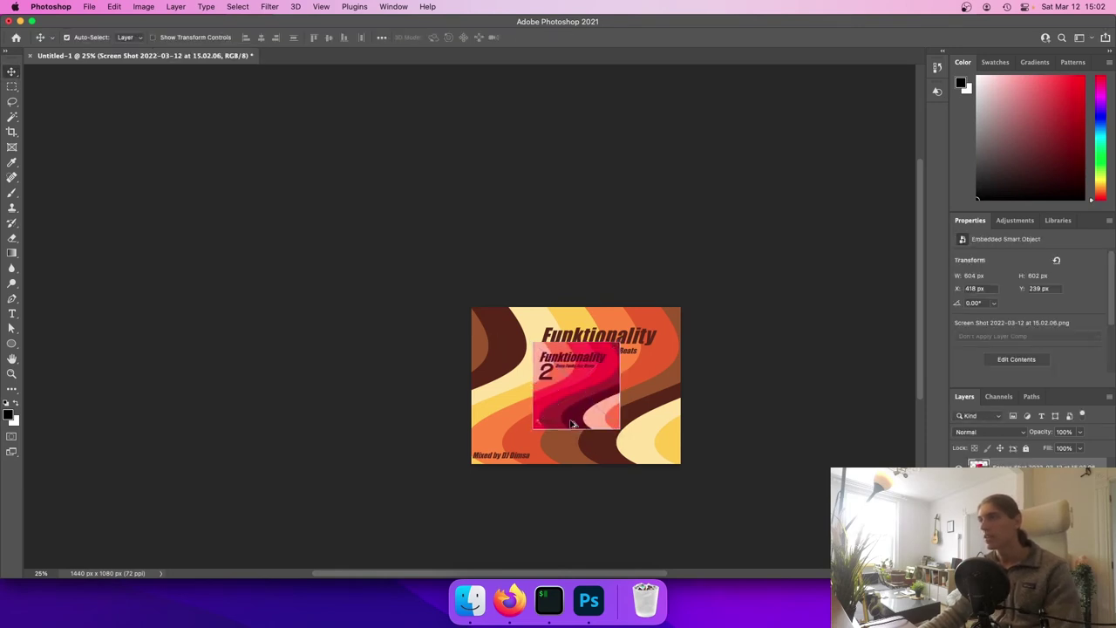
pyautogui.scroll(2, 565, 425)
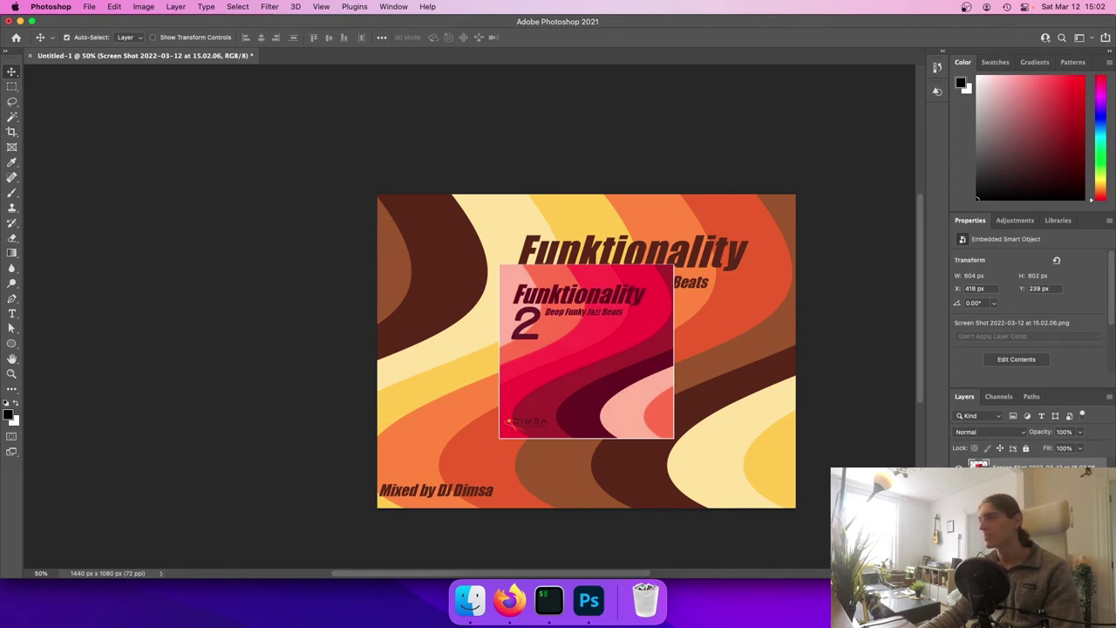
# Add a Hue/Saturation adjustment layer above the Text group and beneath the Funktionality 2 screenshot
pyautogui.click(1032, 570)
pyautogui.click(1016, 486)
pyautogui.click(1016, 486)
pyautogui.click(1008, 486)
pyautogui.click(1032, 571)
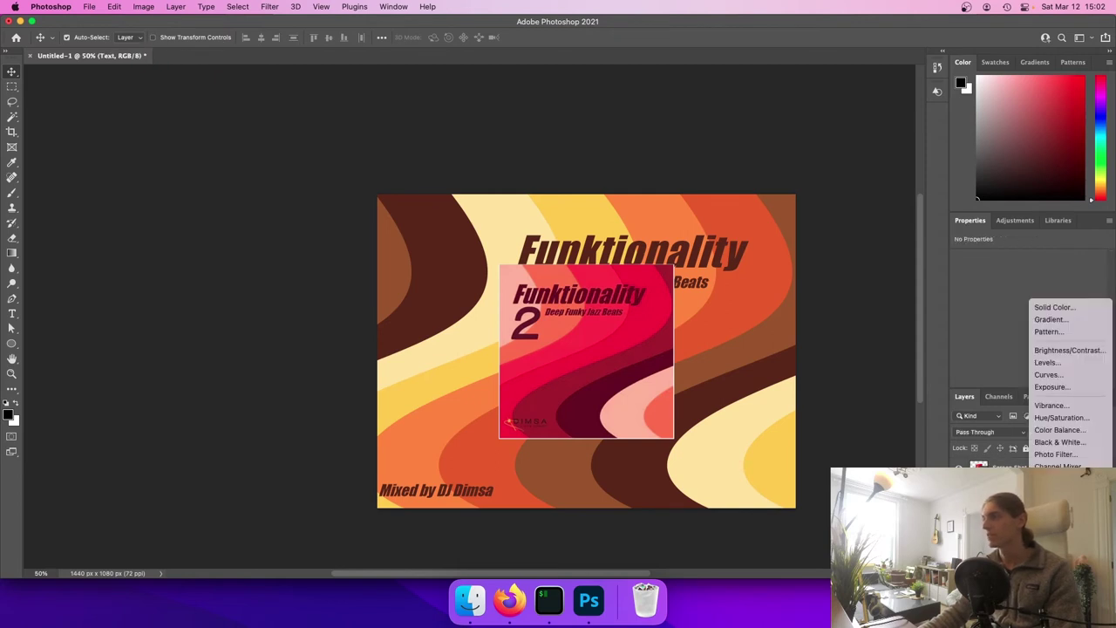
pyautogui.click(1049, 419)
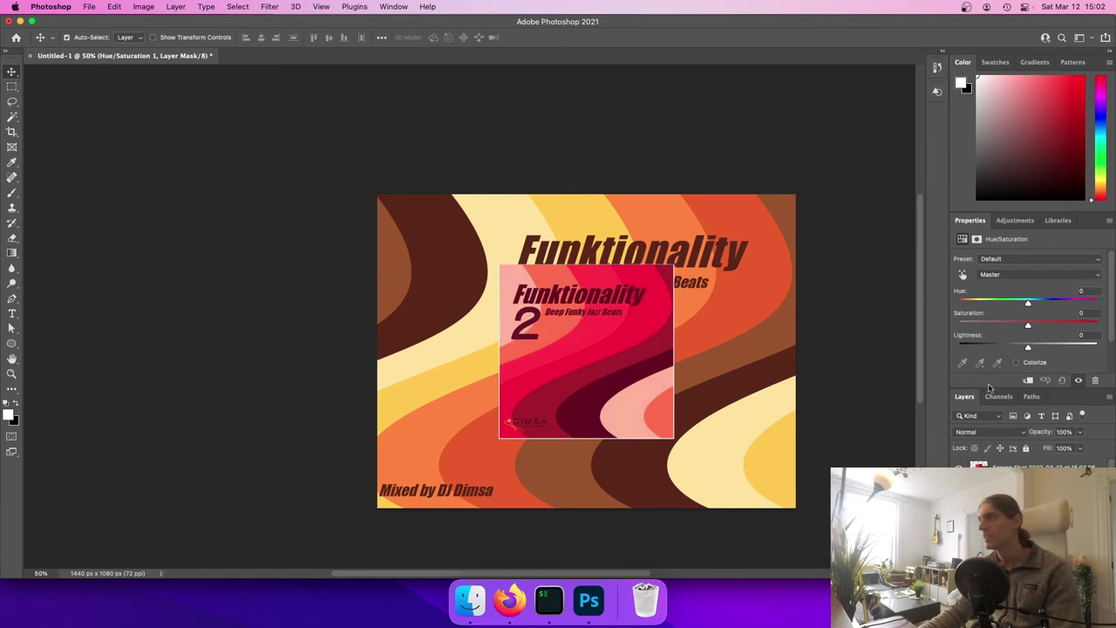
# Set the adjustment's hue to -31 to match the pink-red reference, and delete its layer mask
pyautogui.moveTo(1029, 303)
pyautogui.mouseDown()
pyautogui.moveTo(1050, 303)
pyautogui.moveTo(985, 305)
pyautogui.moveTo(1055, 304)
pyautogui.moveTo(984, 304)
pyautogui.moveTo(1008, 304)
pyautogui.mouseUp()
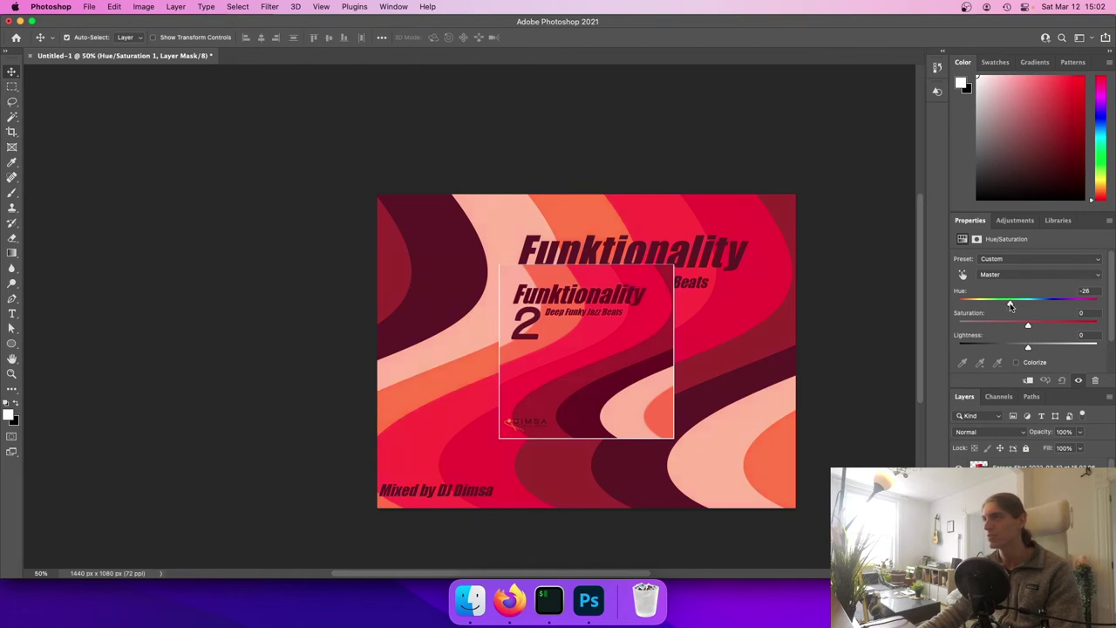
pyautogui.moveTo(1011, 305); pyautogui.dragTo(1007, 307)
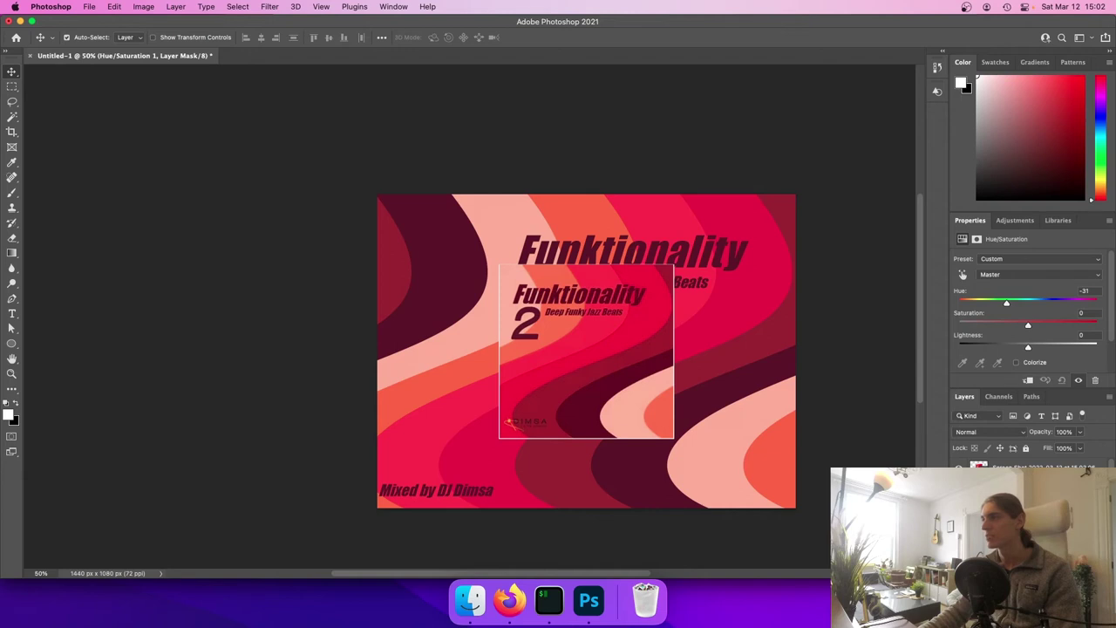
pyautogui.press('Delete')
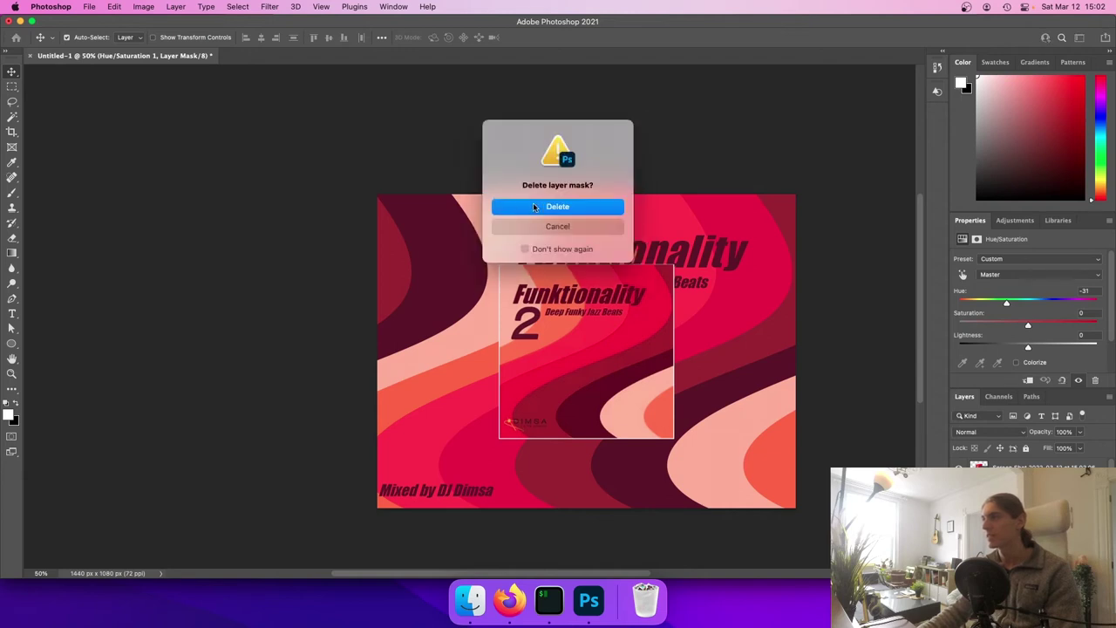
pyautogui.press('Return')
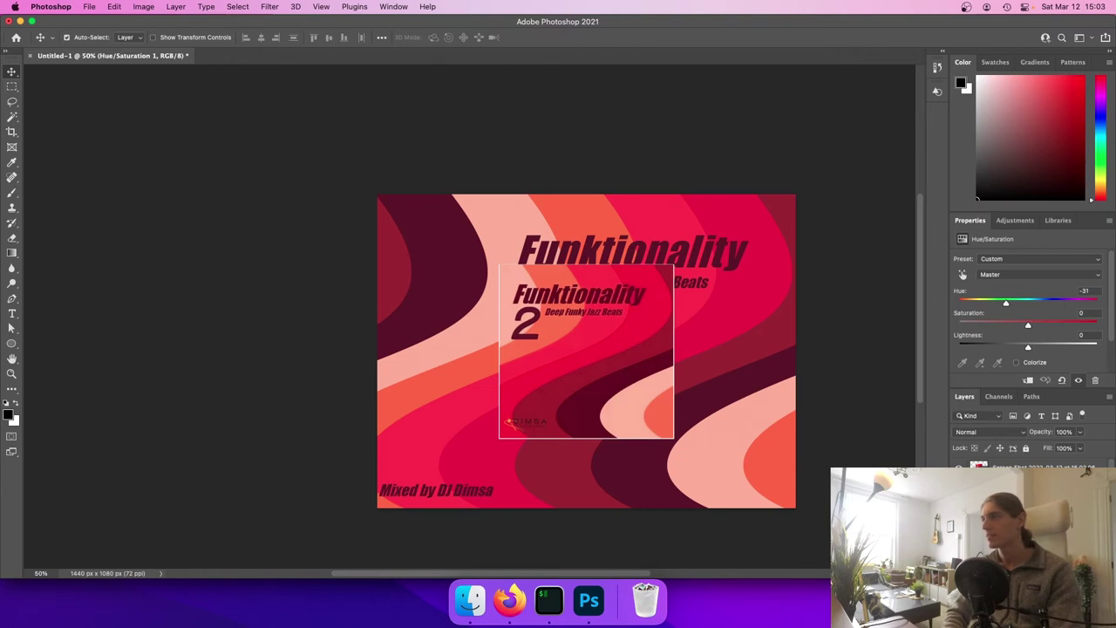
# Group the Funktionality 2 screenshot with its Hue/Saturation layer, name the group Funk2, and toggle its visibility to compare both colour versions
pyautogui.click(554, 344)
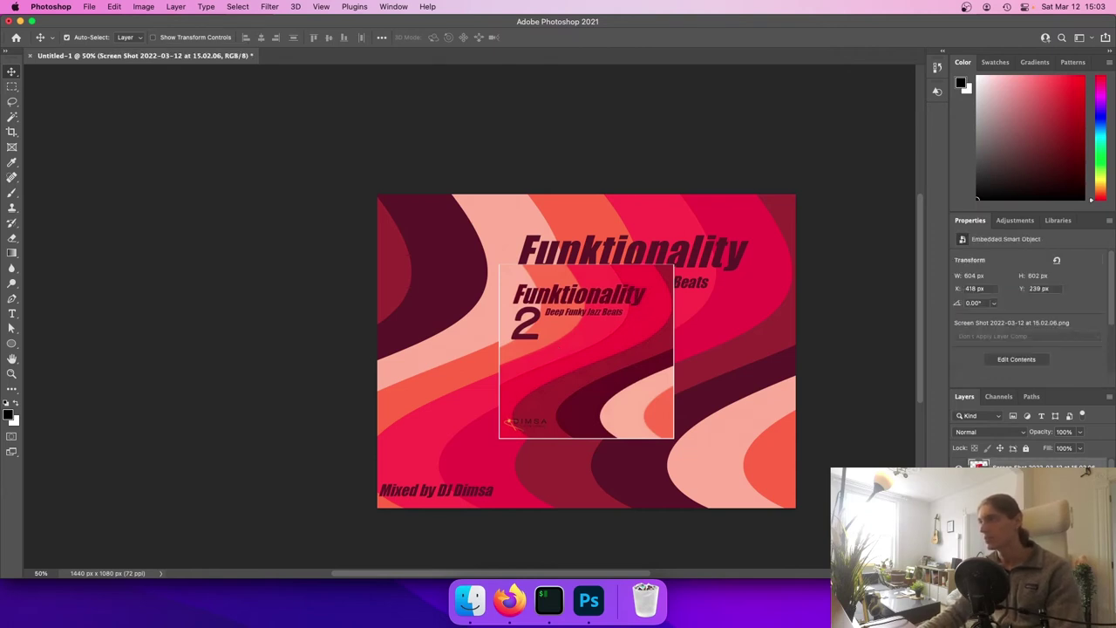
pyautogui.click(1030, 489)
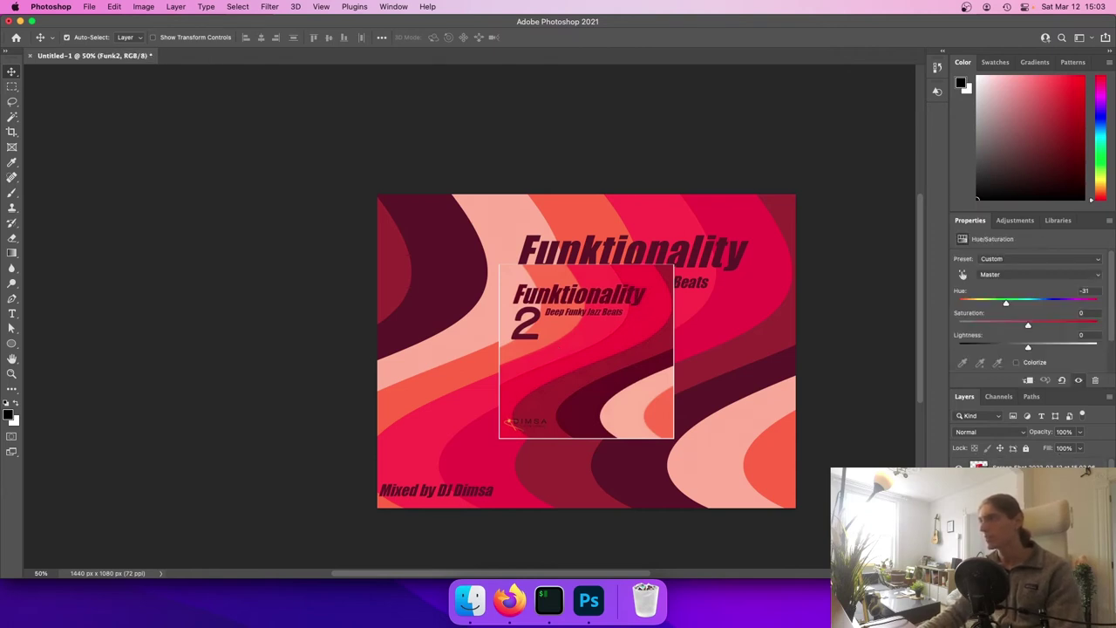
pyautogui.keyDown('shift'); pyautogui.click(1038, 471); pyautogui.keyUp('shift')
pyautogui.press('super+g')
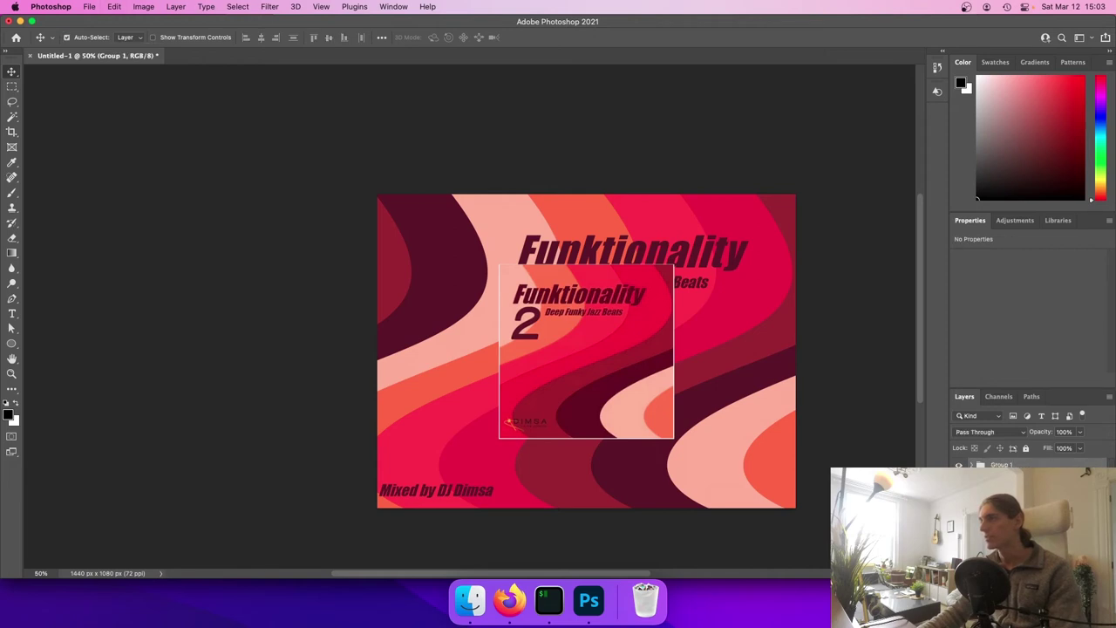
pyautogui.doubleClick(1001, 465)
pyautogui.write('Funk2')
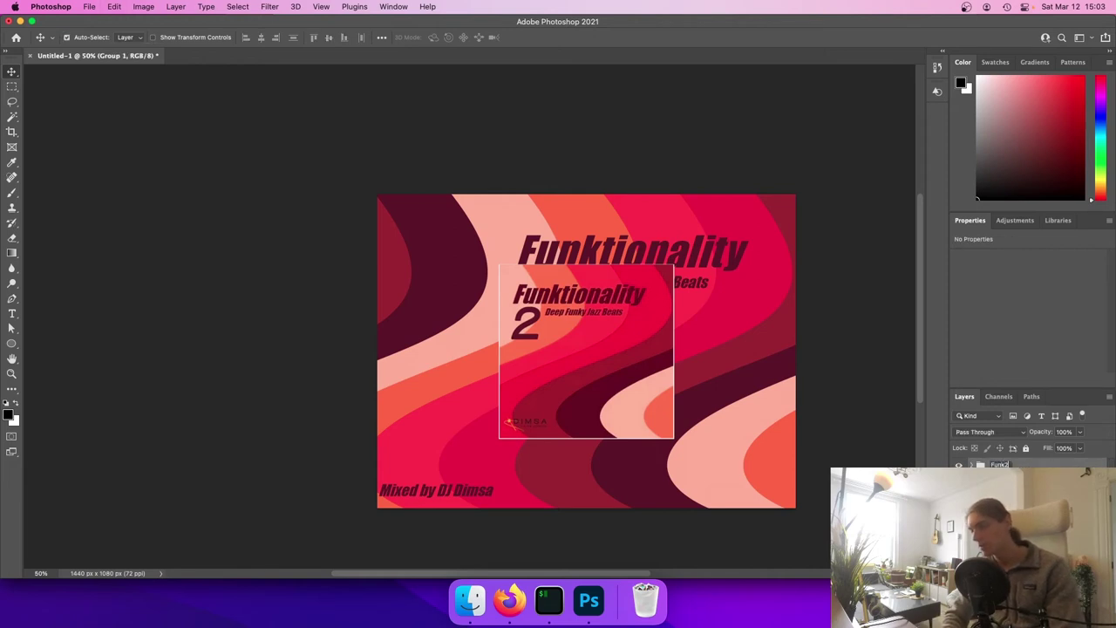
pyautogui.press('Return')
pyautogui.click(960, 465)
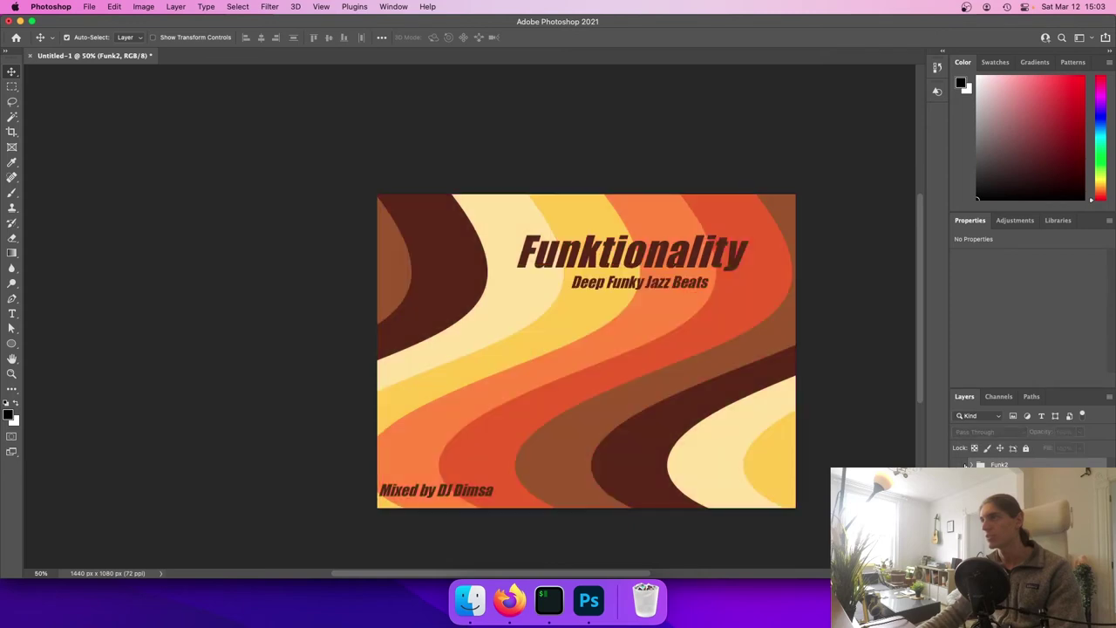
pyautogui.click(960, 465)
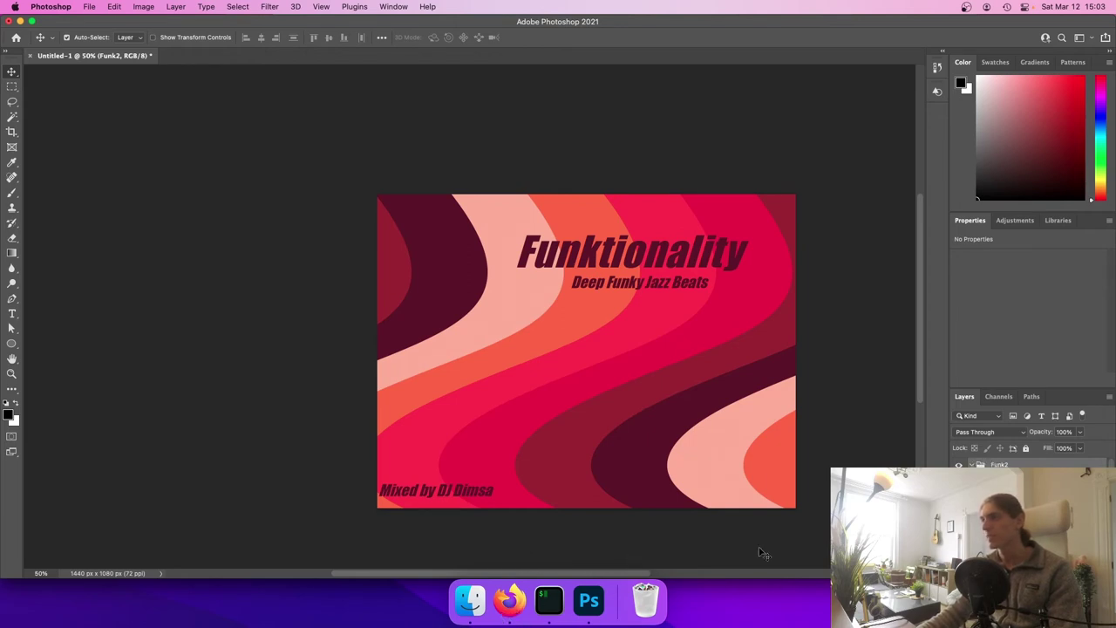
# Switch to Firefox, open the Instagram post with the green Funktionality 3 cover, and capture a screenshot of the cover
pyautogui.click(504, 606)
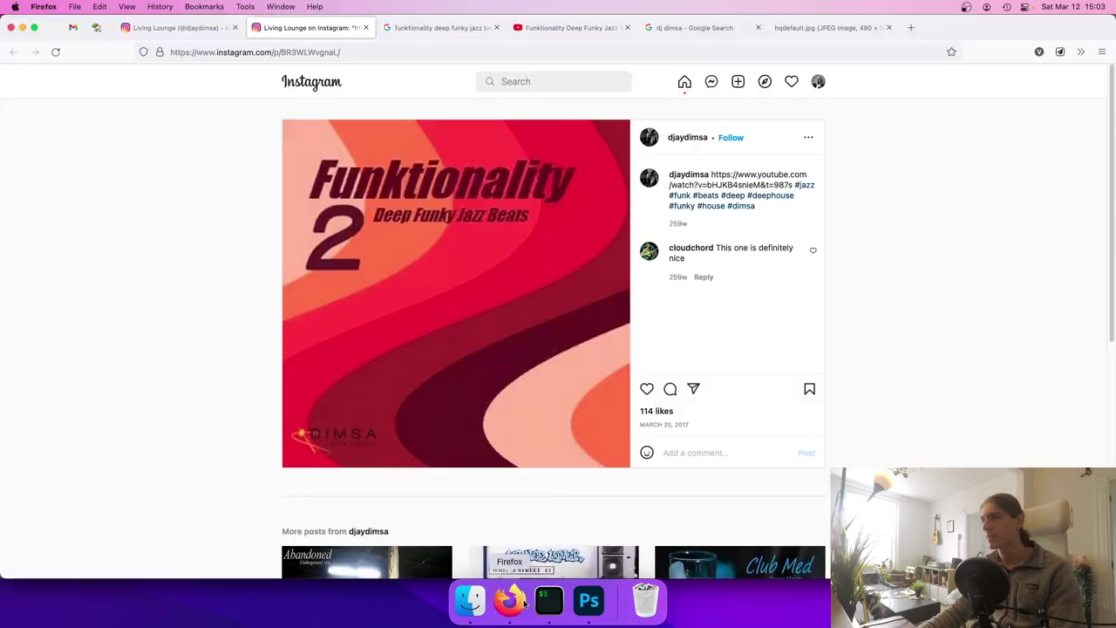
pyautogui.click(140, 28)
pyautogui.scroll(3, 705, 234)
pyautogui.keyDown('super'); pyautogui.click(705, 233); pyautogui.keyUp('super')
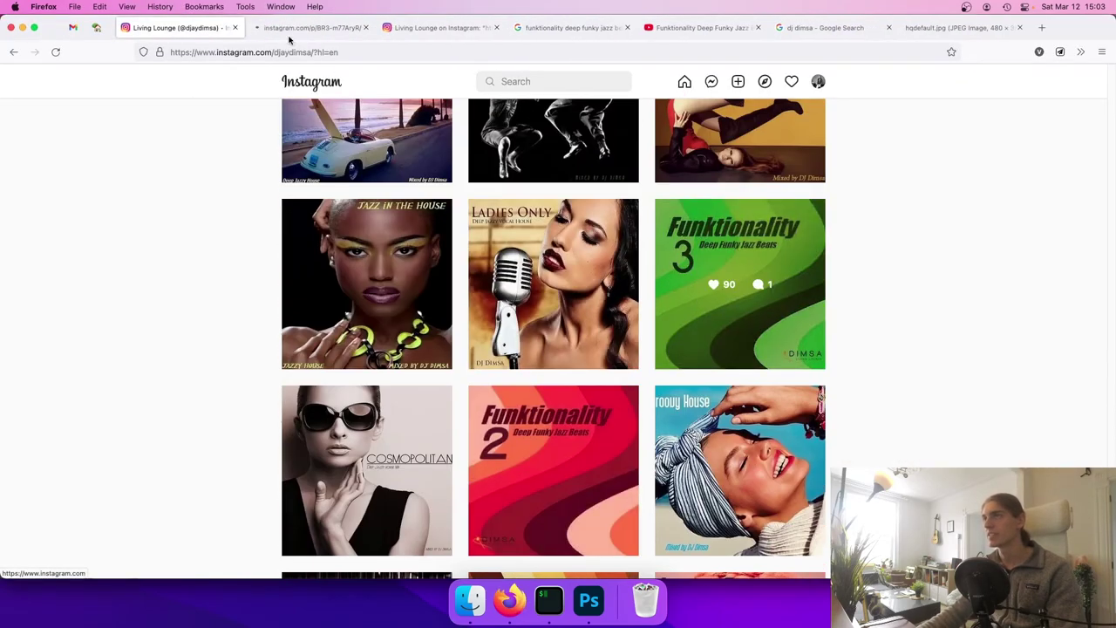
pyautogui.click(277, 26)
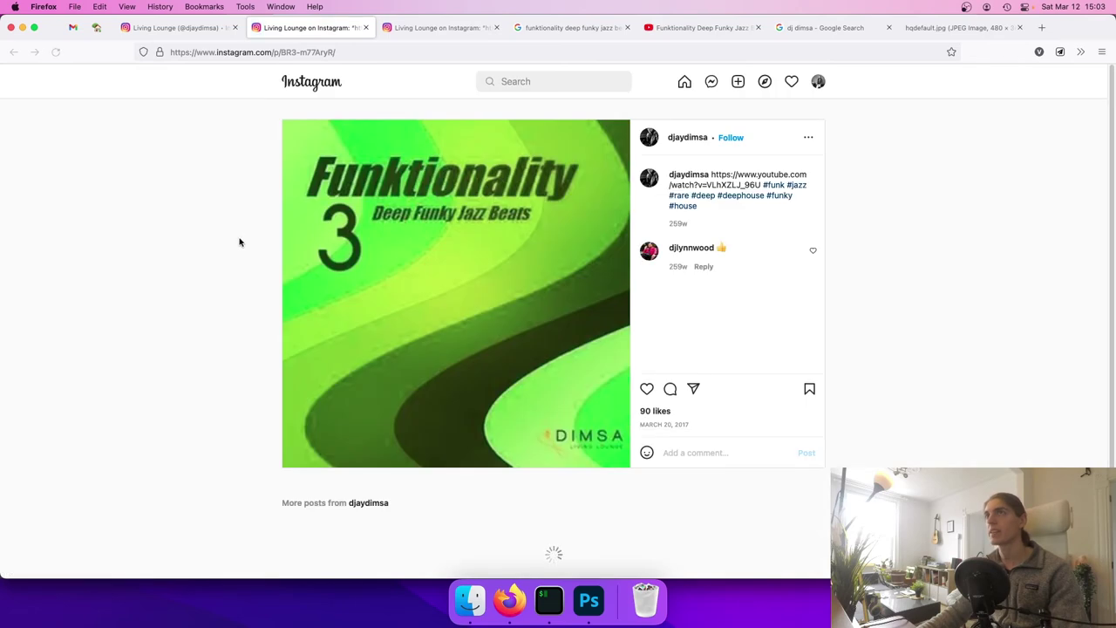
pyautogui.press('super+shift+4')
pyautogui.moveTo(282, 119); pyautogui.dragTo(630, 468)
# Switch back to Photoshop and place the Funktionality 3 screenshot over the middle of the artwork
pyautogui.click(597, 622)
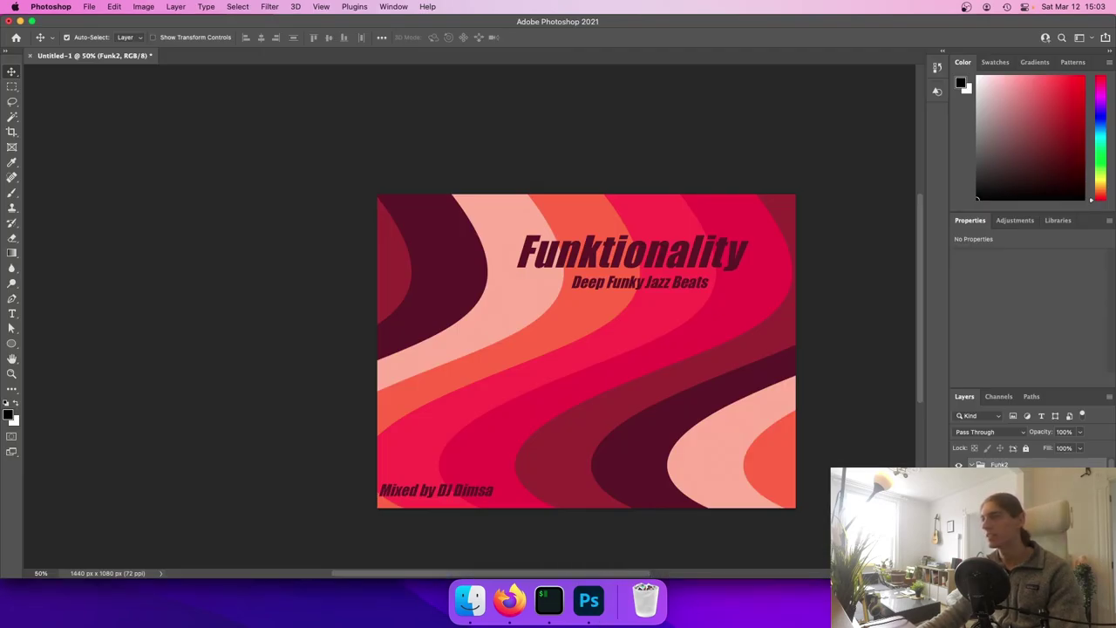
pyautogui.moveTo(1051, 576); pyautogui.dragTo(511, 356)
pyautogui.press('Return')
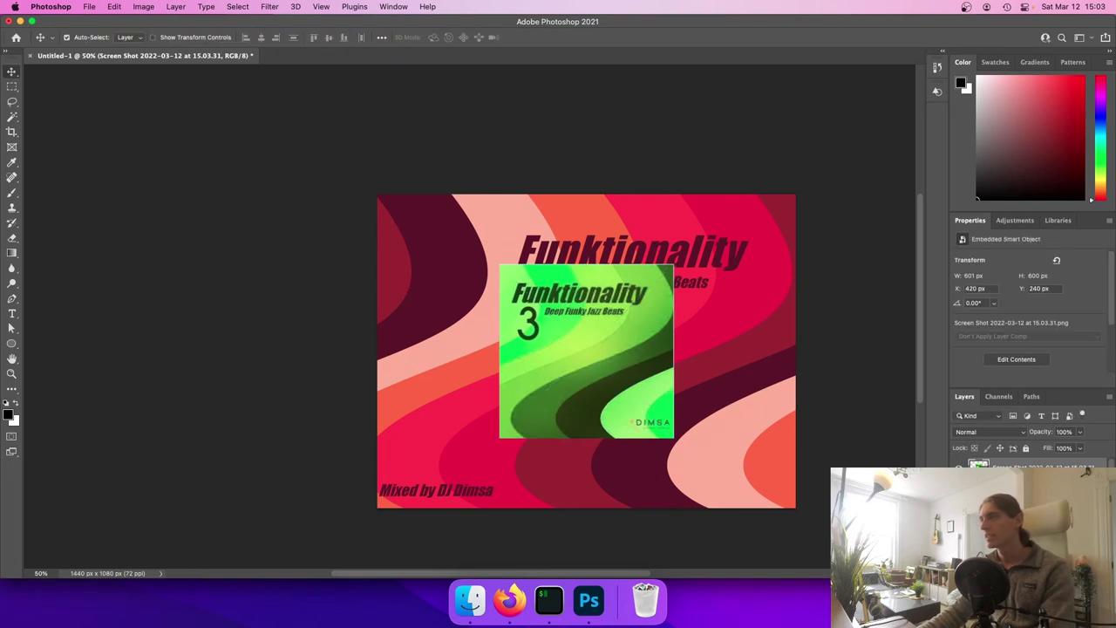
# Duplicate the Hue/Saturation adjustment for the third version, and set hue to +69 and lightness to 0 to match the green reference
pyautogui.click(959, 487)
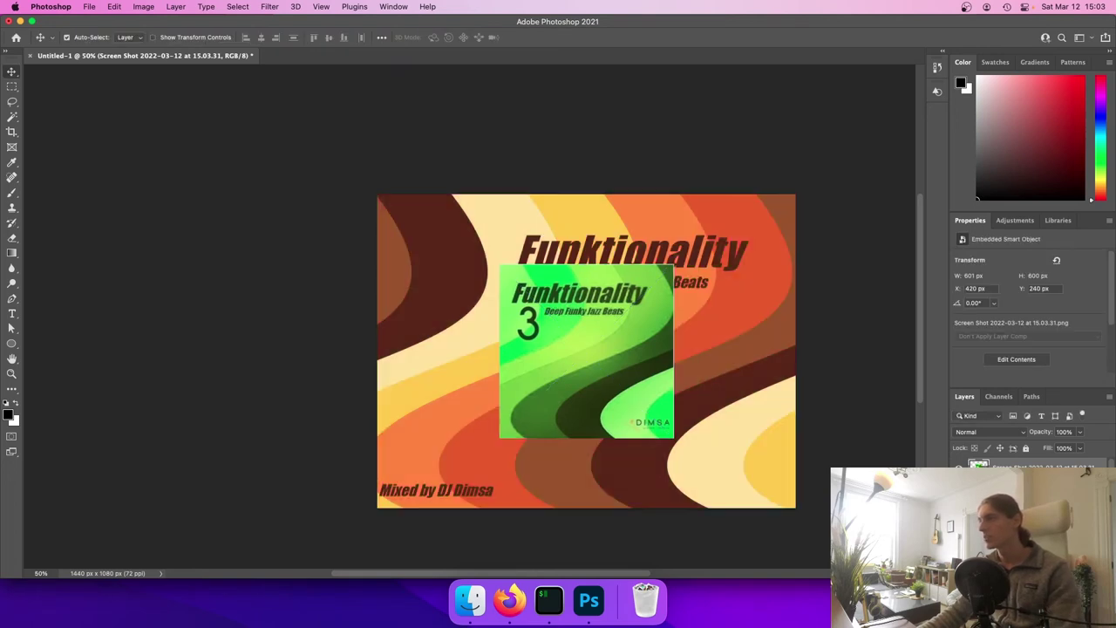
pyautogui.click(1029, 487)
pyautogui.click(960, 487)
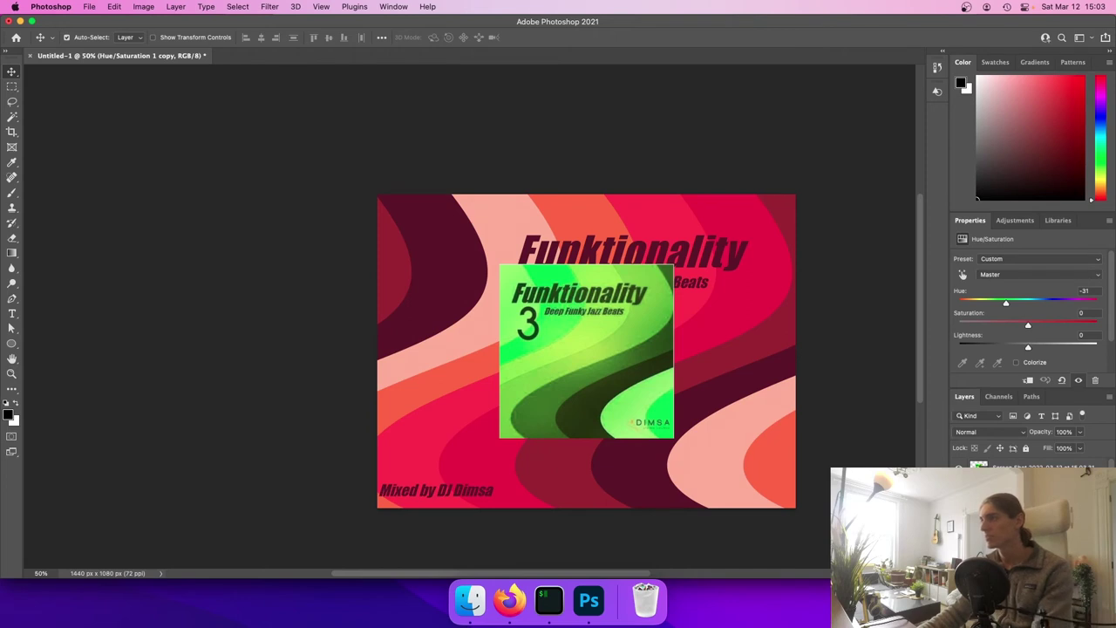
pyautogui.click(1029, 506)
pyautogui.moveTo(1007, 303); pyautogui.dragTo(1066, 304)
pyautogui.moveTo(1028, 349)
pyautogui.mouseDown()
pyautogui.moveTo(1004, 348)
pyautogui.moveTo(1020, 349)
pyautogui.mouseUp()
pyautogui.doubleClick(967, 337)
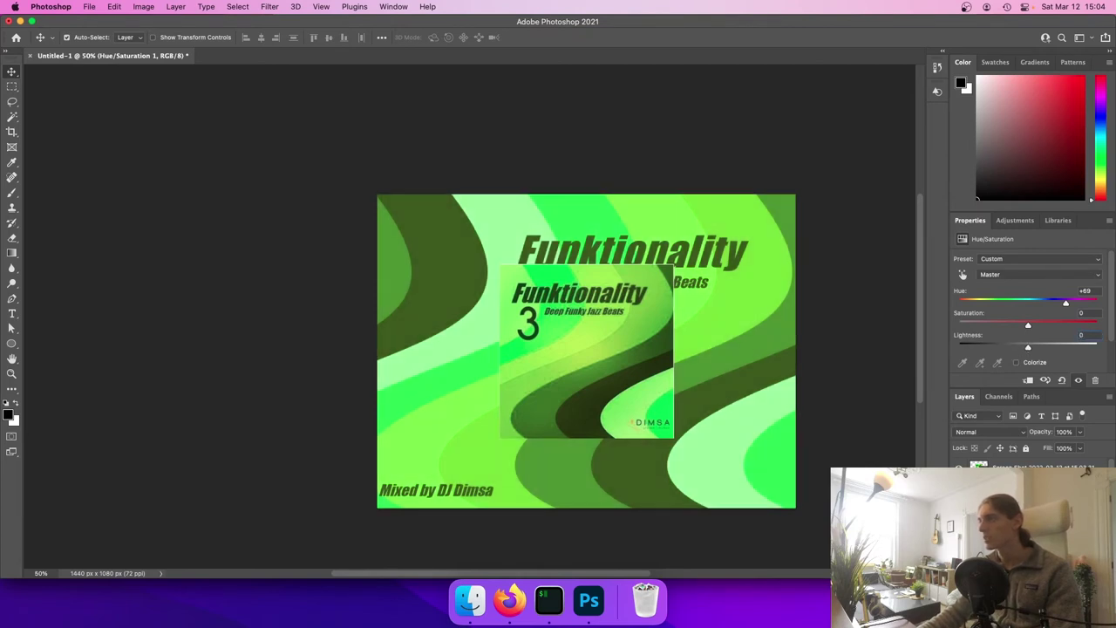
# Add a Brightness/Contrast adjustment layer beneath the green cover screenshot and set its contrast to 100
pyautogui.click(1036, 570)
pyautogui.click(1056, 351)
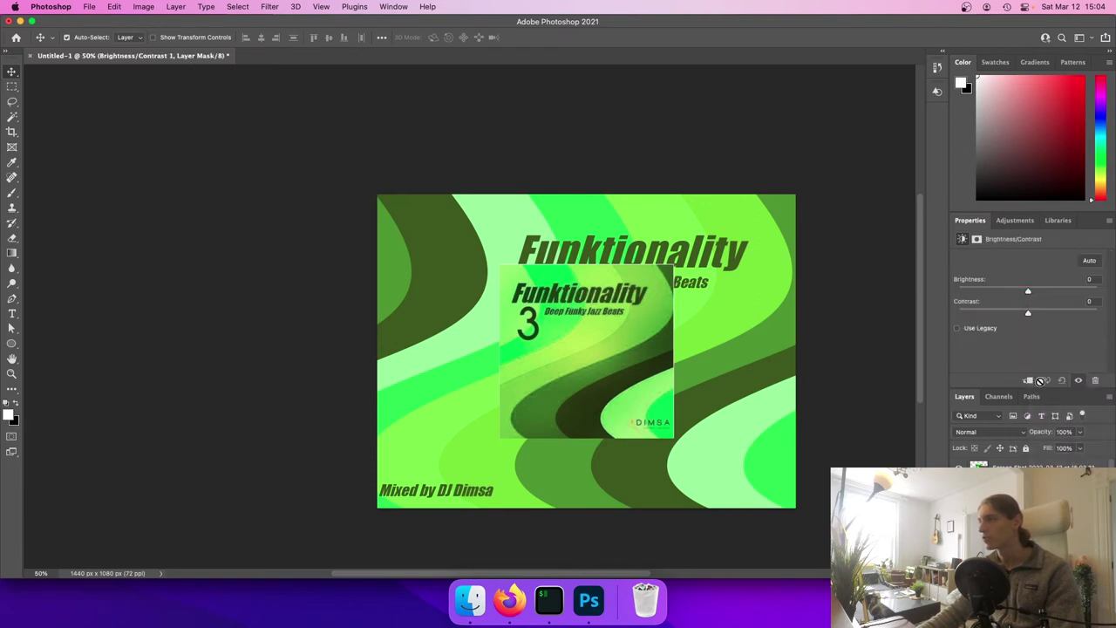
pyautogui.moveTo(1049, 318); pyautogui.dragTo(1098, 319)
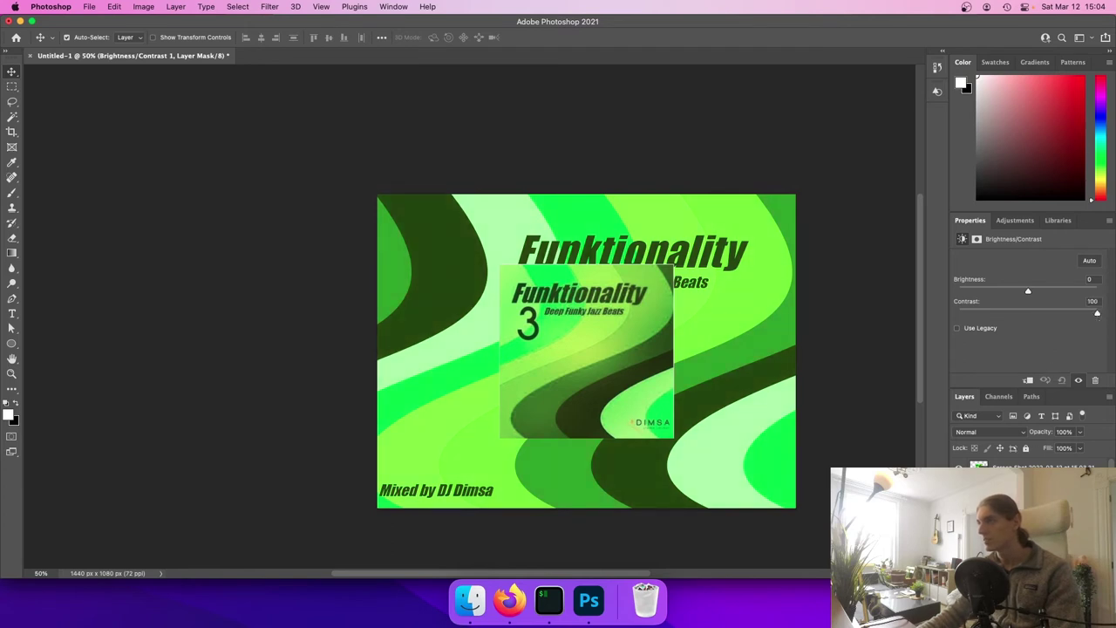
# Try swapping the stacking order of the Hue/Saturation and Brightness/Contrast adjustments, and compare the greens with the reference cover
pyautogui.click(982, 508)
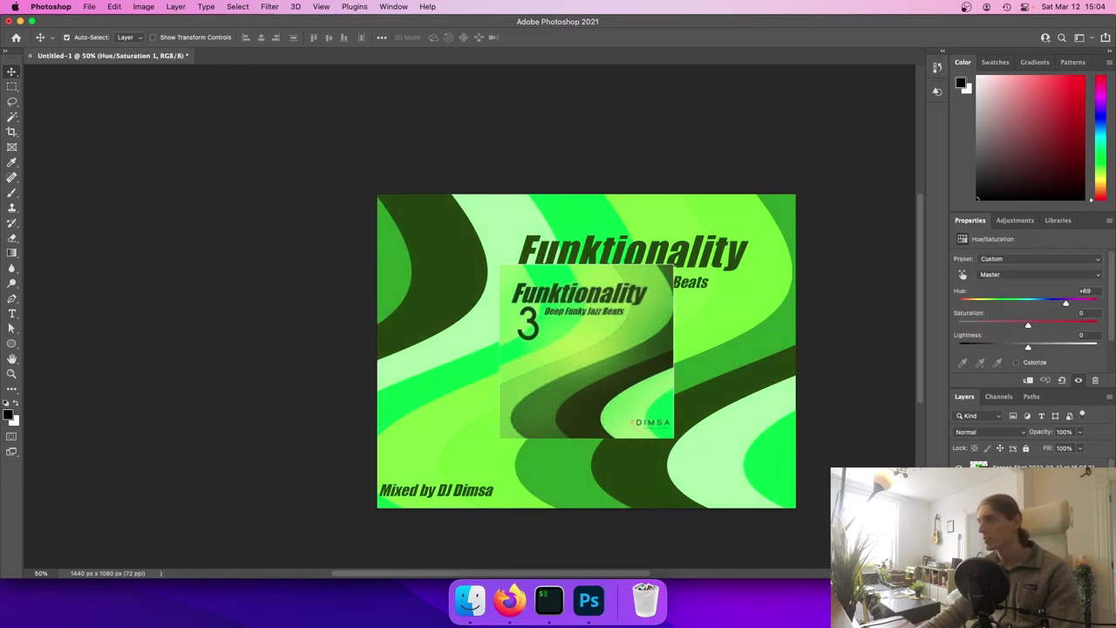
pyautogui.moveTo(1021, 507); pyautogui.dragTo(1021, 487)
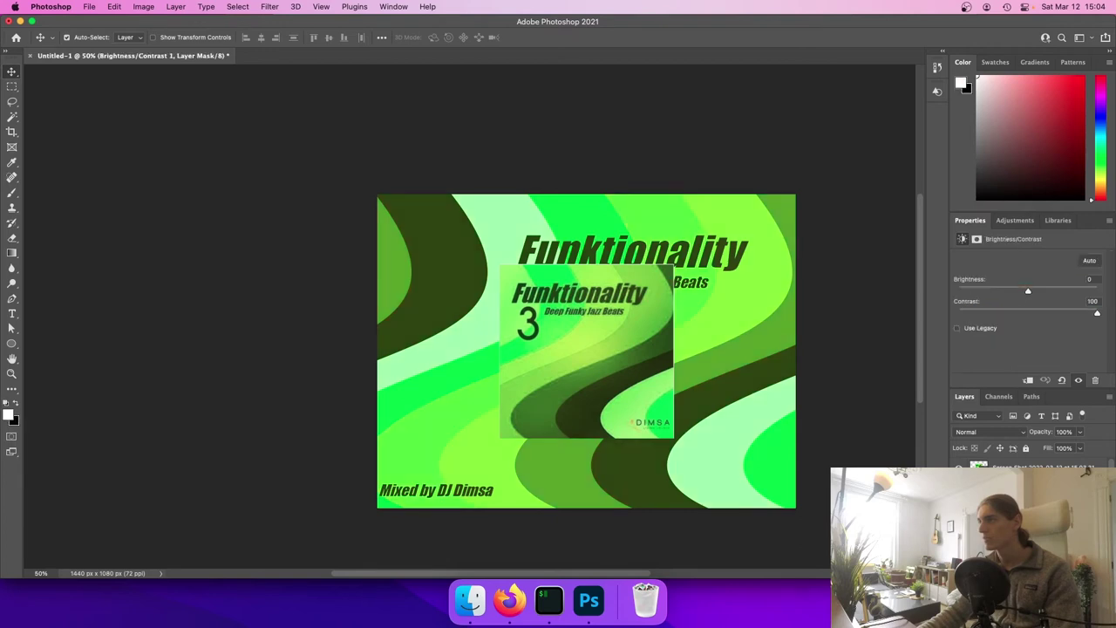
pyautogui.click(980, 507)
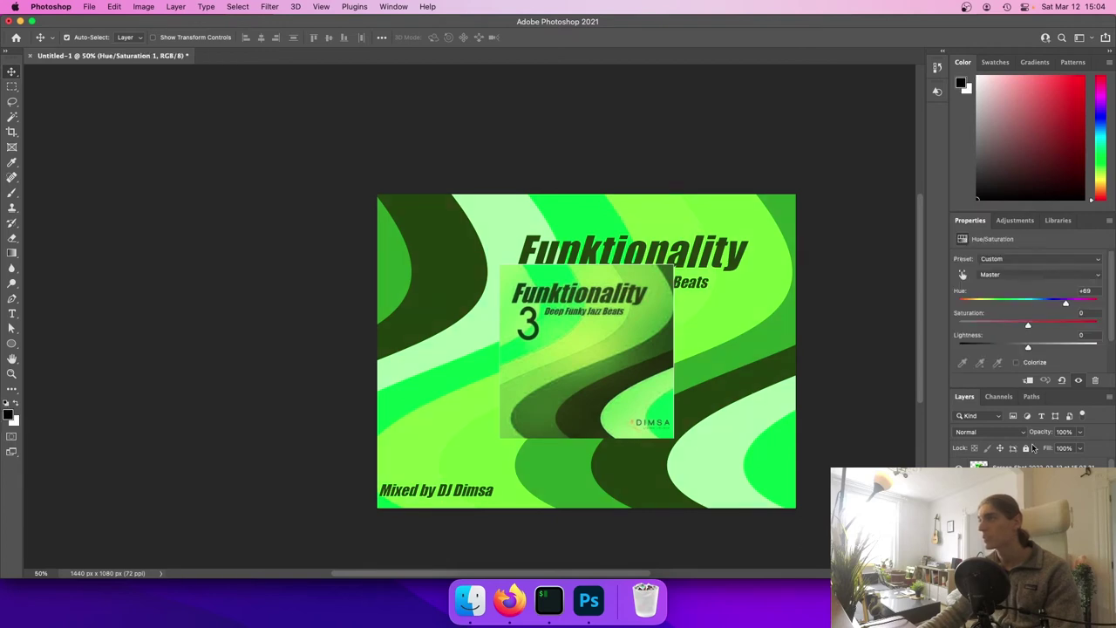
pyautogui.moveTo(1067, 305)
pyautogui.mouseDown()
pyautogui.moveTo(1057, 306)
pyautogui.moveTo(1068, 304)
pyautogui.mouseUp()
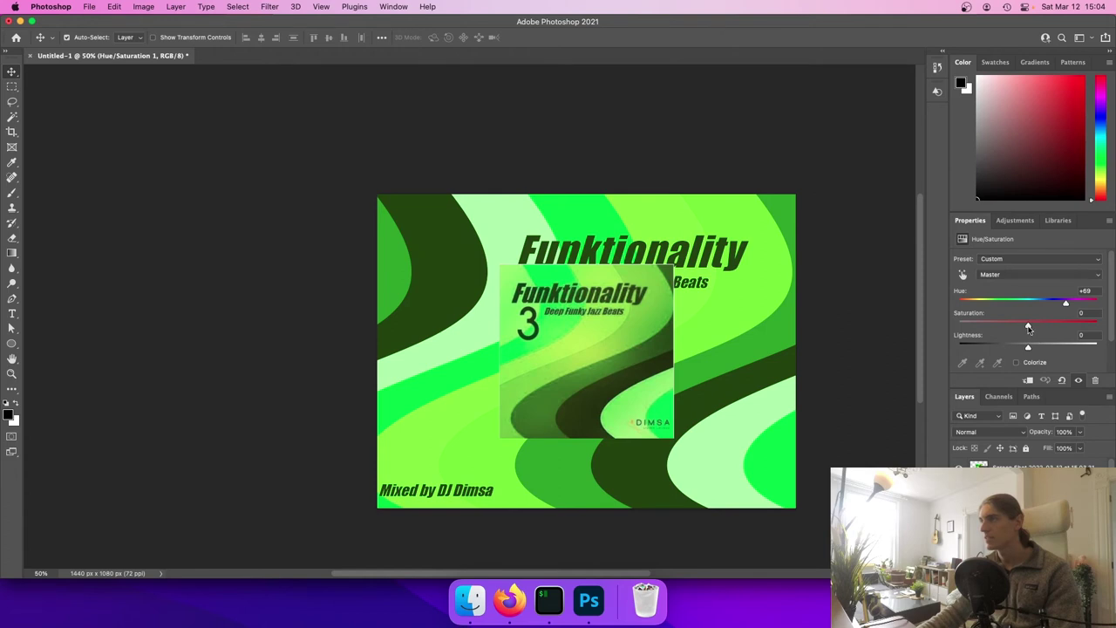
# Set the third version's Hue/Saturation lightness to -10, try saturation values such as -13 and +7, and return saturation to 0
pyautogui.moveTo(1028, 327)
pyautogui.mouseDown()
pyautogui.moveTo(1013, 326)
pyautogui.moveTo(1069, 326)
pyautogui.moveTo(998, 325)
pyautogui.moveTo(1028, 326)
pyautogui.moveTo(1017, 349)
pyautogui.moveTo(1034, 349)
pyautogui.moveTo(1024, 348)
pyautogui.mouseUp()
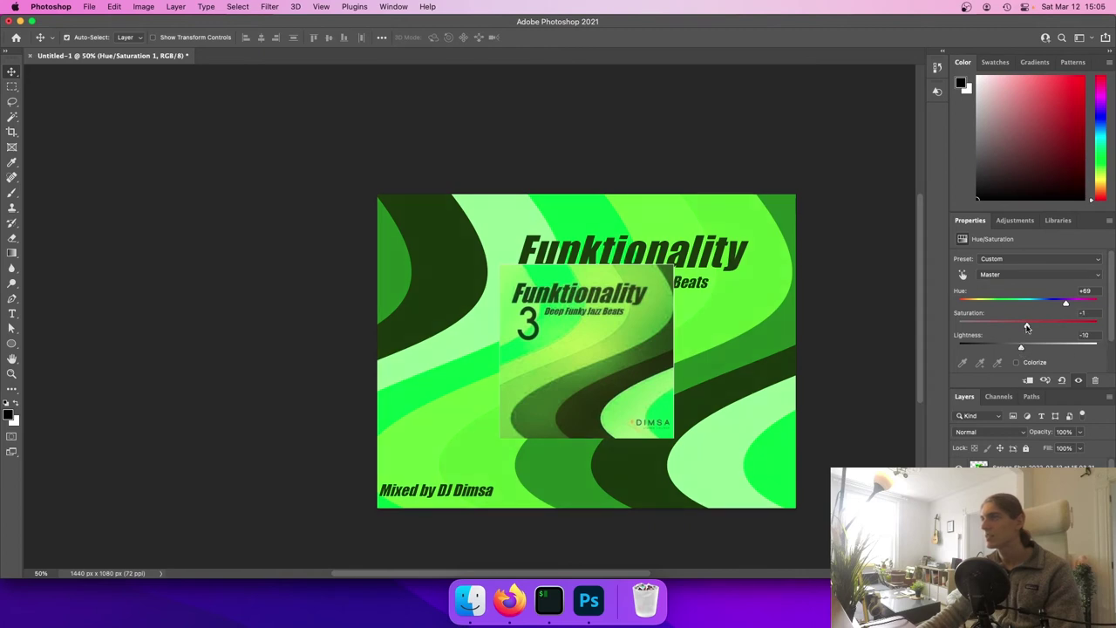
pyautogui.moveTo(1026, 327); pyautogui.dragTo(1020, 327)
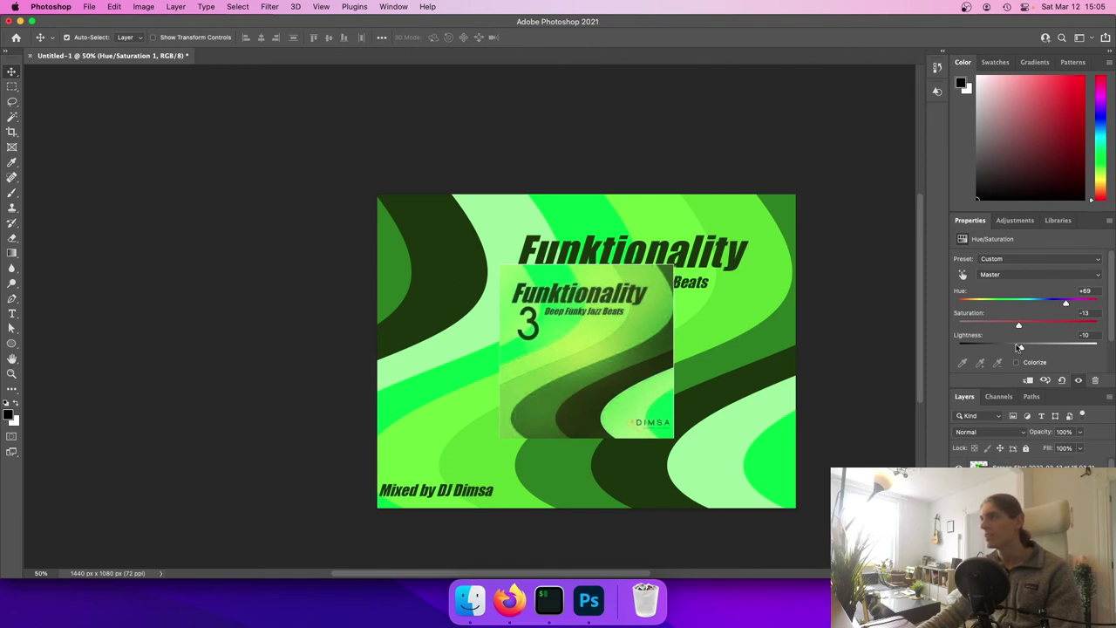
pyautogui.moveTo(1019, 327)
pyautogui.mouseDown()
pyautogui.moveTo(1009, 327)
pyautogui.moveTo(1035, 327)
pyautogui.mouseUp()
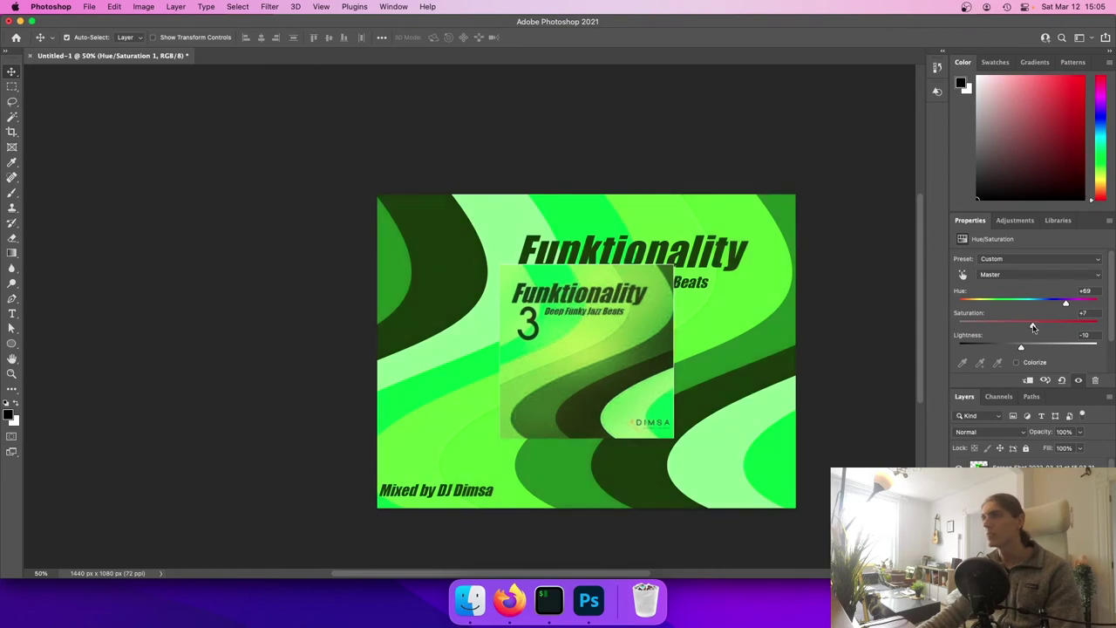
pyautogui.moveTo(969, 316); pyautogui.dragTo(966, 317)
pyautogui.moveTo(1023, 327); pyautogui.dragTo(1015, 327)
pyautogui.press('super+z')
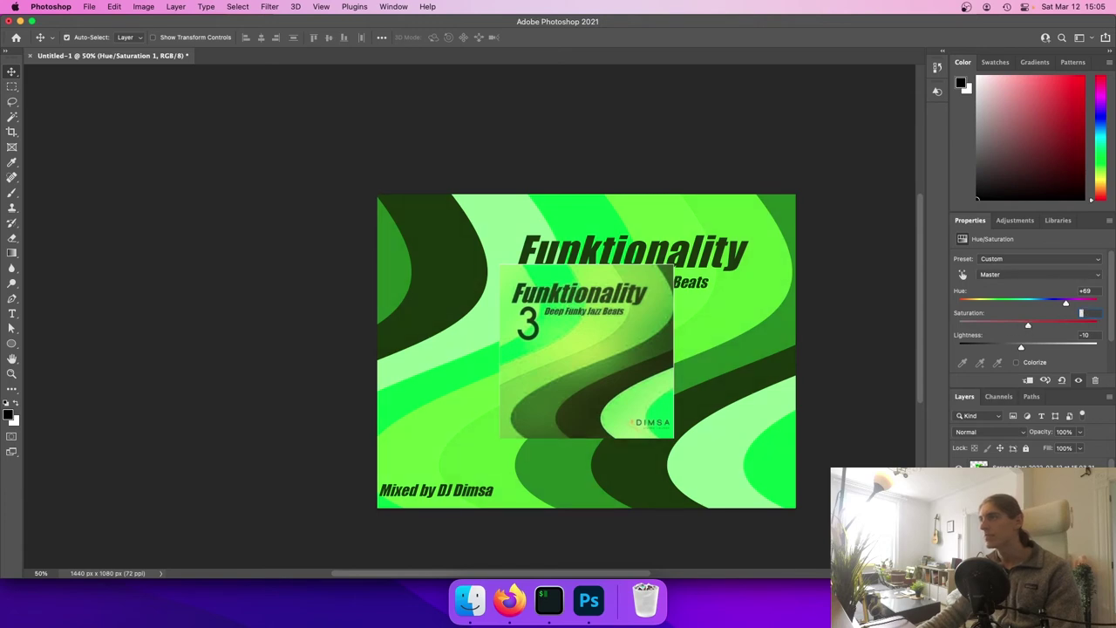
# Duplicate the Funktionality 3 cover screenshot, enlarge the copy to about 180%, and shift it toward the artwork's right edge
pyautogui.click(1003, 472)
pyautogui.press('super+t')
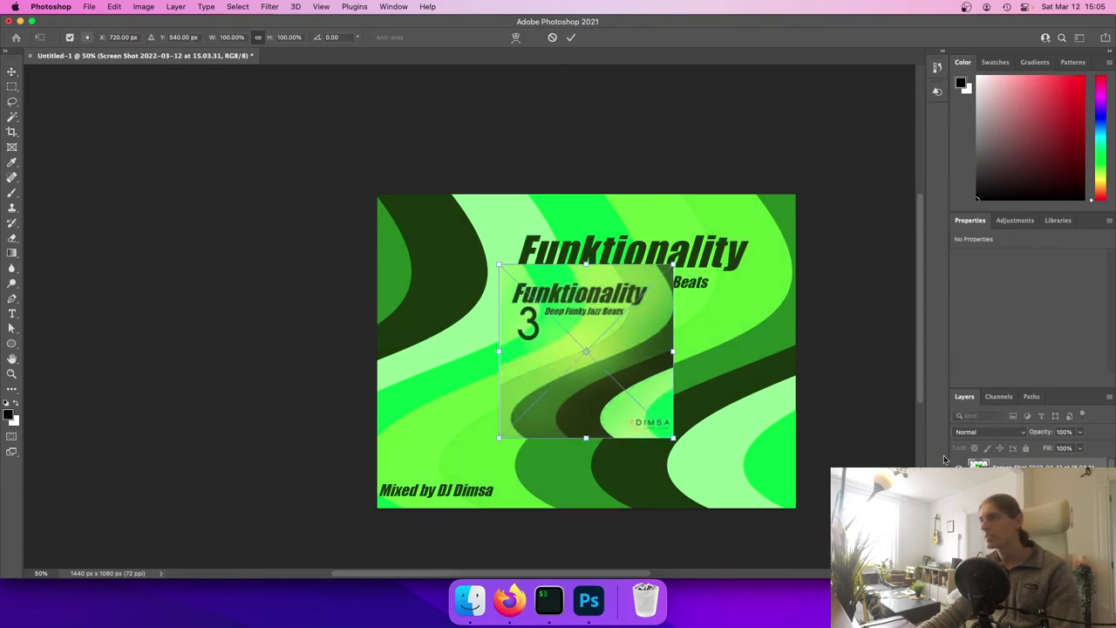
pyautogui.press('Escape')
pyautogui.press('super+j')
pyautogui.press('super+t')
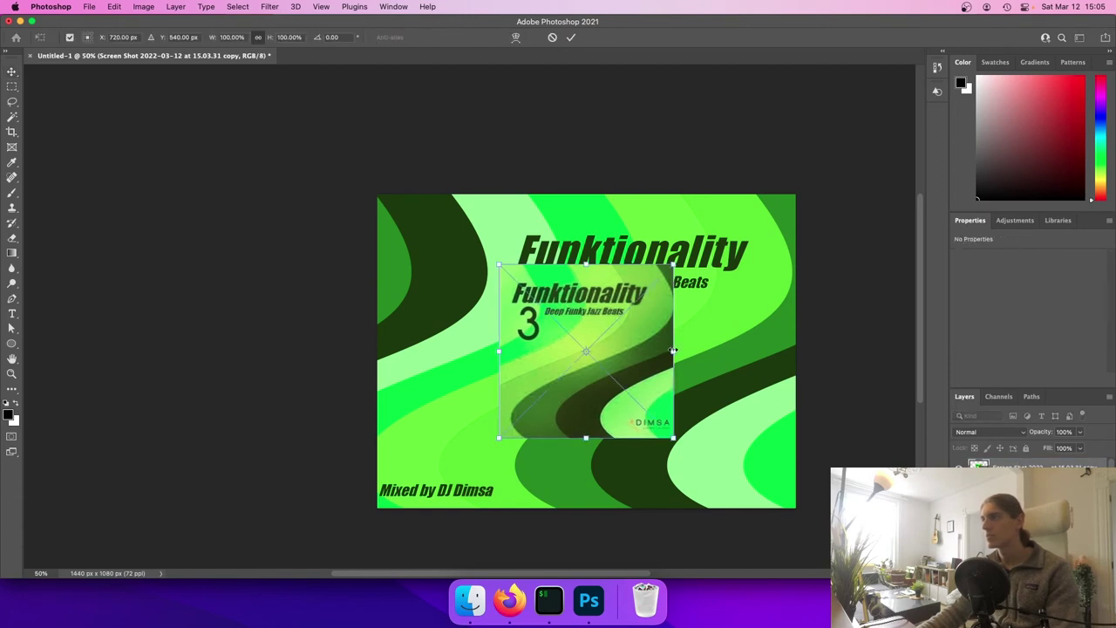
pyautogui.moveTo(672, 350); pyautogui.dragTo(742, 351)
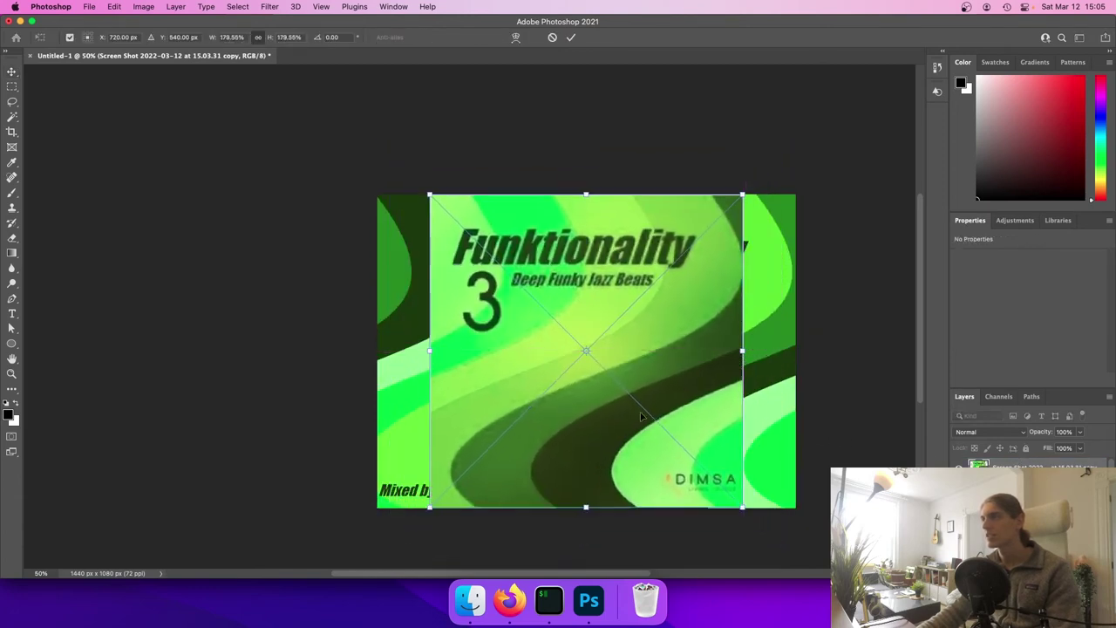
pyautogui.moveTo(611, 420); pyautogui.dragTo(655, 422)
pyautogui.press('Return')
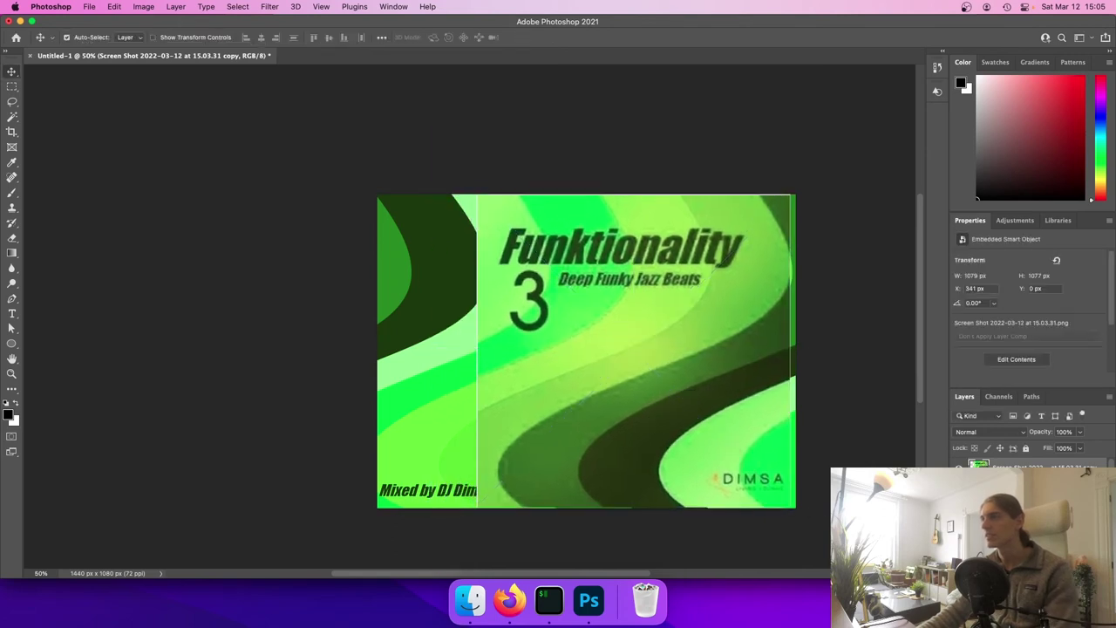
# Nudge the enlarged cover copy to X 363 px, Y -4 px, and toggle it to compare it with the artwork
pyautogui.press('super+z')
pyautogui.press('super+shift+z')
pyautogui.press('super+z')
pyautogui.press('super+shift+z')
pyautogui.press('super+z')
pyautogui.press('super+shift+z')
pyautogui.press('Right')
pyautogui.press('Right')
pyautogui.press('Right')
pyautogui.press('Right')
pyautogui.press('Right')
pyautogui.press('Right')
pyautogui.press('Right')
pyautogui.press('Right')
pyautogui.press('Right')
pyautogui.press('Right')
pyautogui.press('Right')
pyautogui.press('Right')
pyautogui.press('Right')
pyautogui.press('Right')
pyautogui.press('Right')
pyautogui.press('Right')
pyautogui.press('Right')
pyautogui.press('Right')
pyautogui.press('Right')
pyautogui.press('Right')
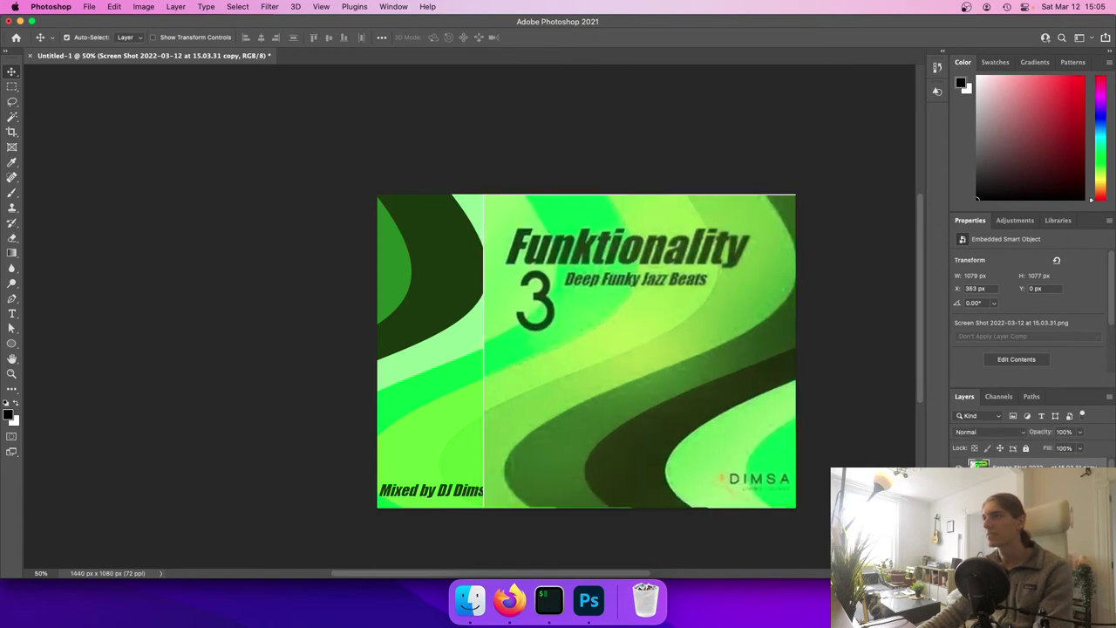
pyautogui.press('Up')
pyautogui.press('Up')
pyautogui.press('Up')
pyautogui.press('Up')
pyautogui.press('super+z')
pyautogui.press('super+shift+z')
pyautogui.press('super+z')
pyautogui.press('super+shift+z')
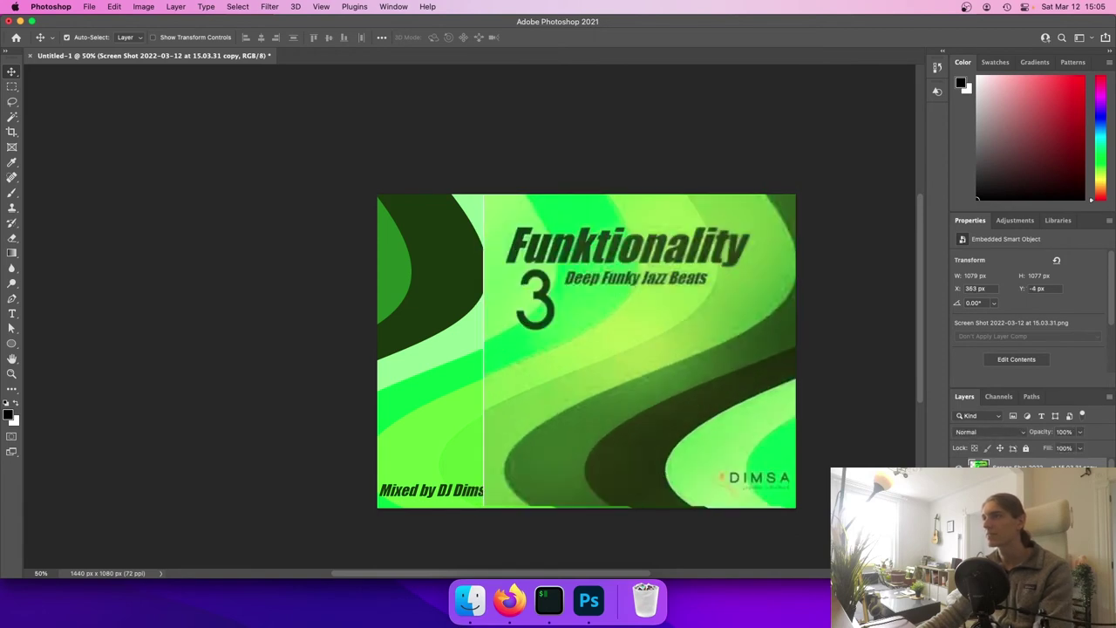
# Nudge the enlarged cover copy to X 383 px, Y 2 px, and toggle it again to compare the greens
pyautogui.press('Down')
pyautogui.press('Down')
pyautogui.press('Down')
pyautogui.press('Down')
pyautogui.press('Right')
pyautogui.press('Right')
pyautogui.press('Right')
pyautogui.press('Right')
pyautogui.press('Right')
pyautogui.press('Right')
pyautogui.press('Right')
pyautogui.press('Right')
pyautogui.press('Right')
pyautogui.press('Right')
pyautogui.press('Right')
pyautogui.press('Right')
pyautogui.press('Right')
pyautogui.press('Right')
pyautogui.press('Right')
pyautogui.press('Right')
pyautogui.press('Right')
pyautogui.press('Right')
pyautogui.press('Right')
pyautogui.press('Right')
pyautogui.press('Down')
pyautogui.press('Down')
pyautogui.press('super+z')
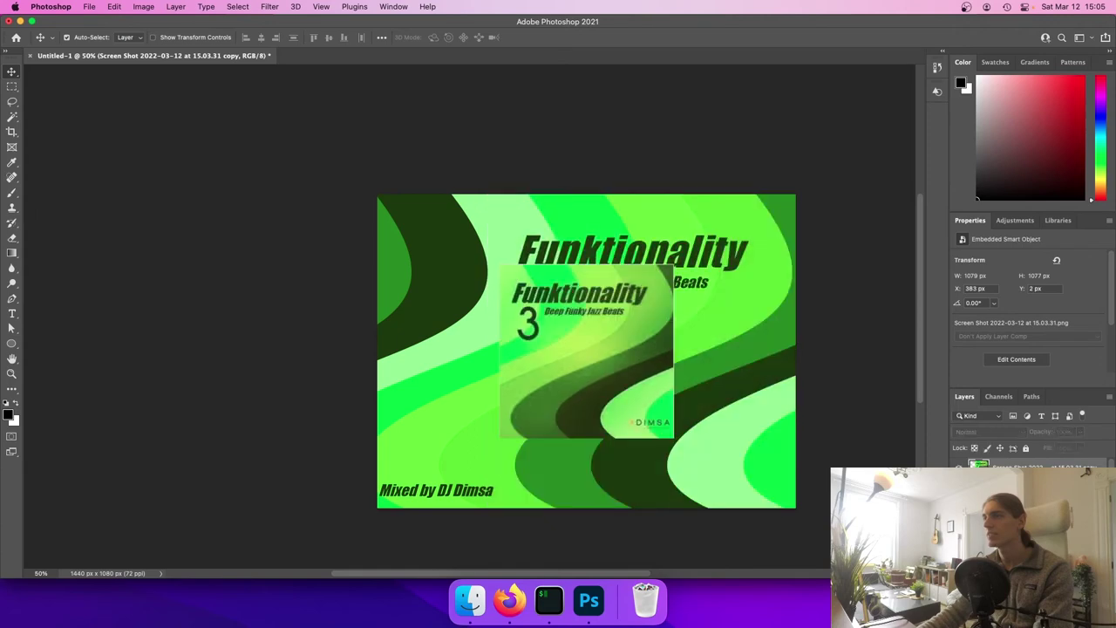
pyautogui.press('super+shift+z')
pyautogui.press('super+z')
pyautogui.press('super+shift+z')
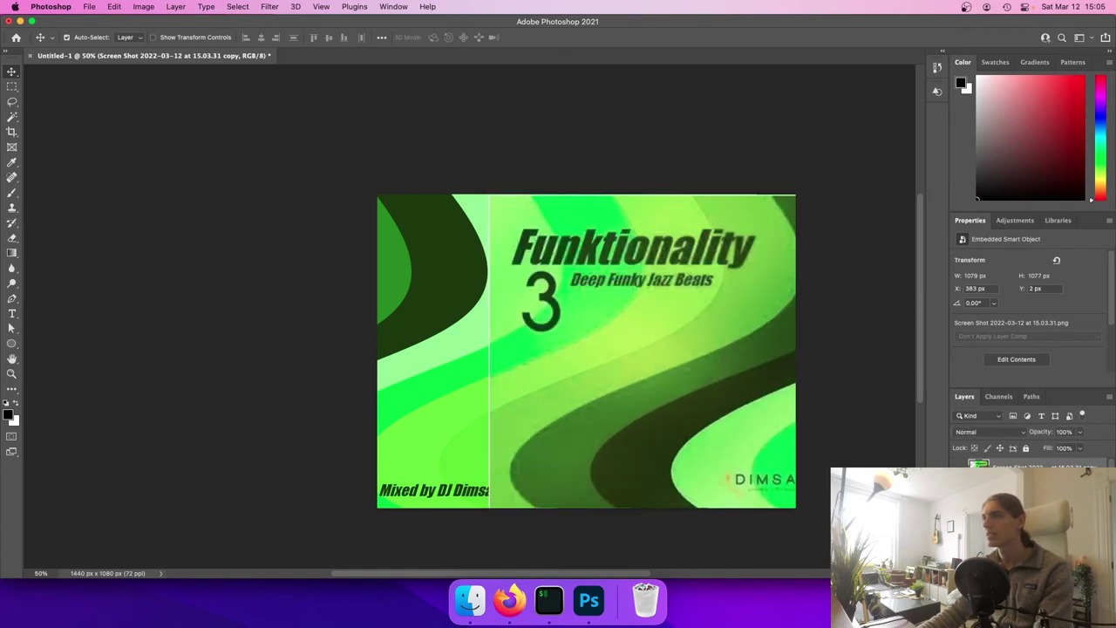
# Delete the enlarged cover copy and hide the original Funktionality 3 screenshot so the whole artwork shows
pyautogui.press('super+z')
pyautogui.press('Delete')
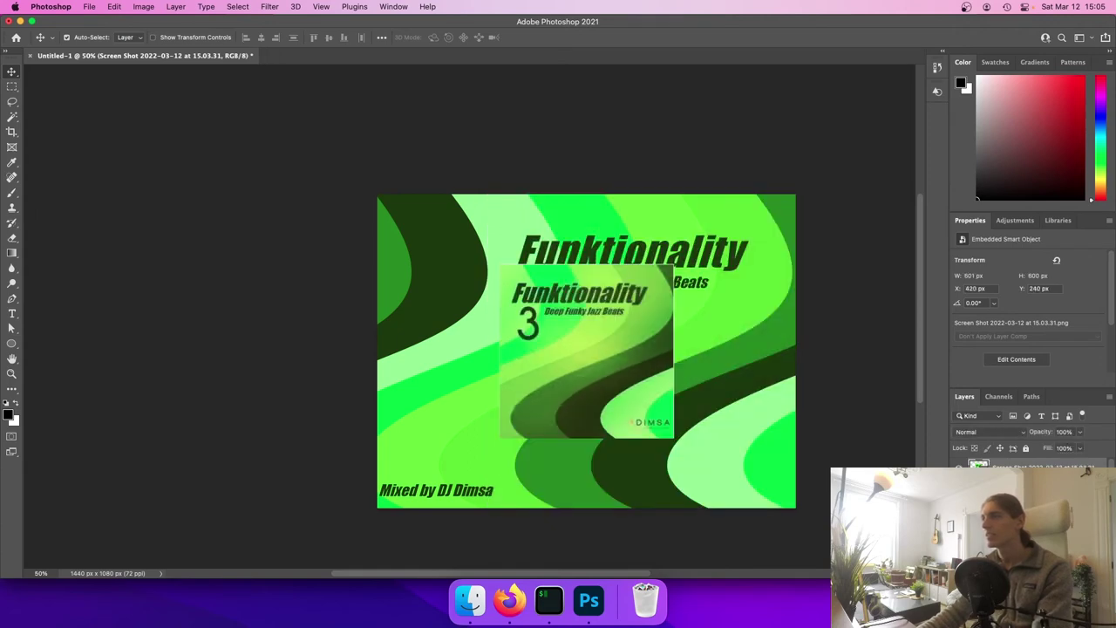
pyautogui.press('super+z')
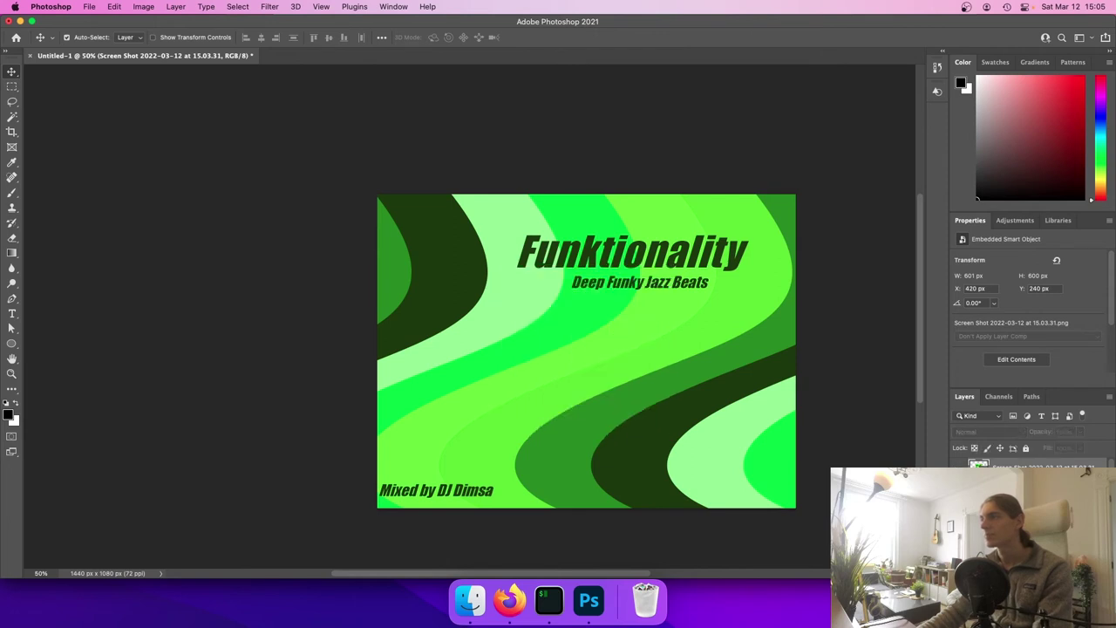
pyautogui.press('super+z')
pyautogui.press('super+z')
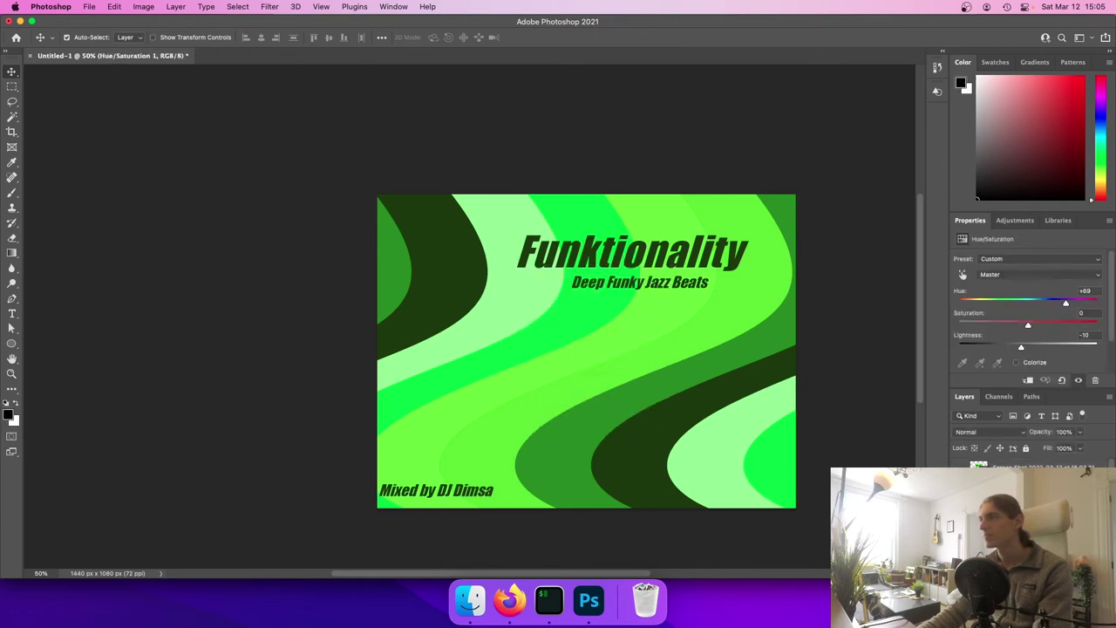
# Set the third version's Hue/Saturation lightness to -20, try saturation at +26, and return saturation to 0
pyautogui.moveTo(1022, 348); pyautogui.dragTo(1016, 350)
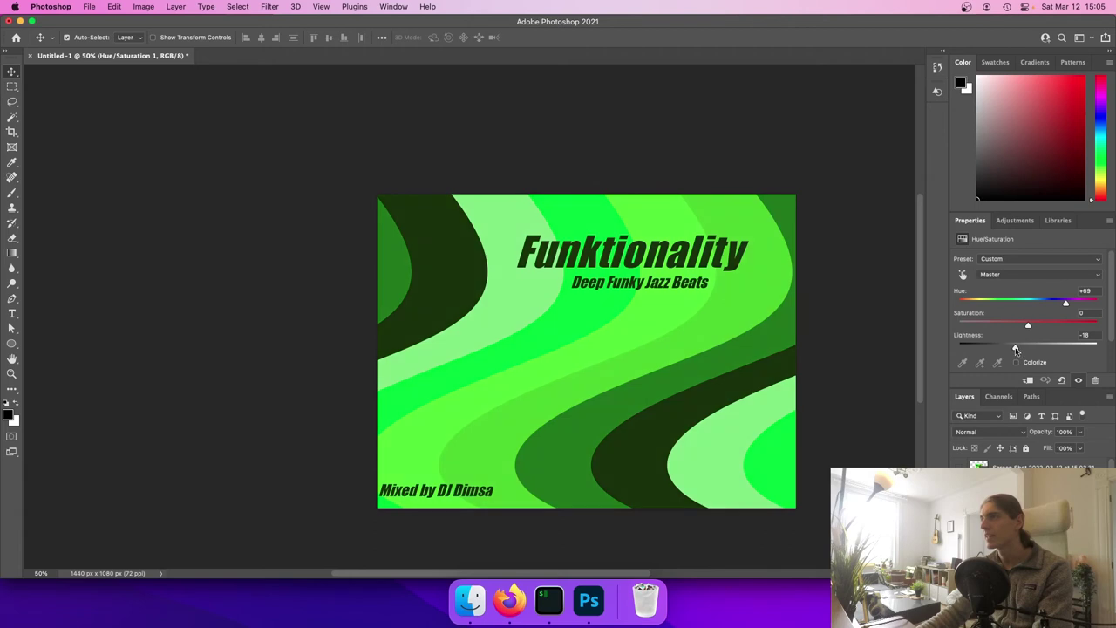
pyautogui.moveTo(1097, 336); pyautogui.dragTo(1045, 325)
pyautogui.write('-20')
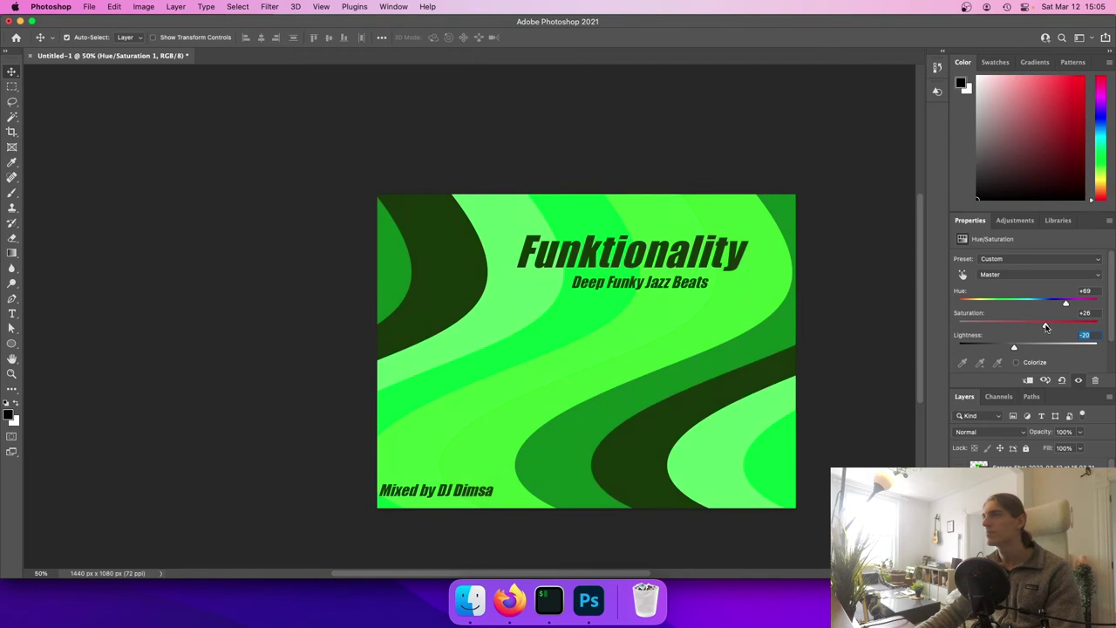
pyautogui.doubleClick(972, 318)
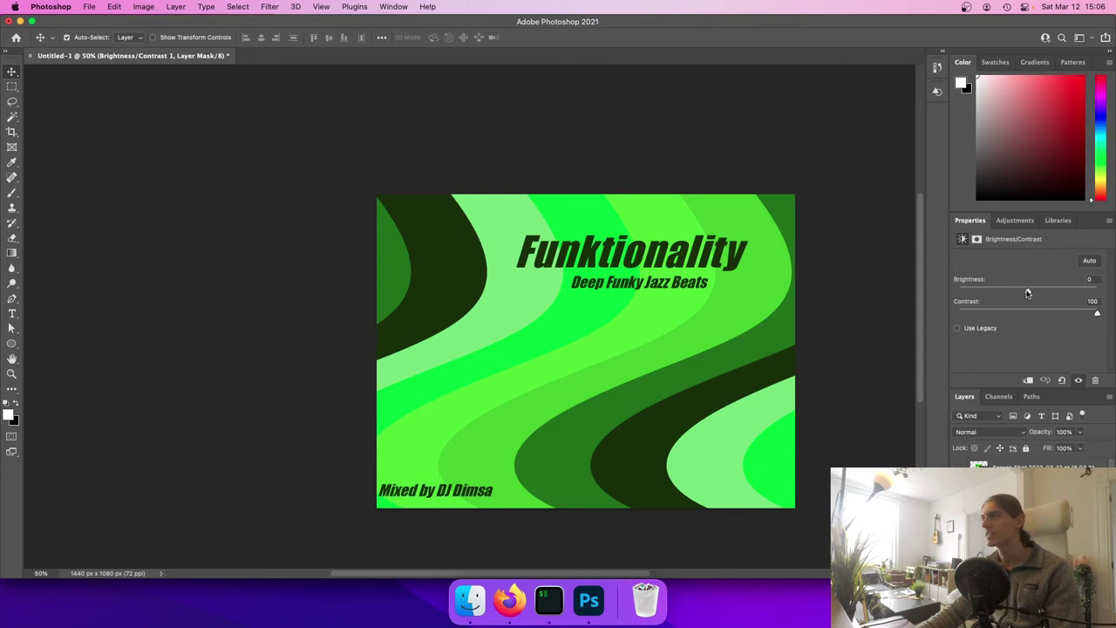
# Try a lower contrast on the Brightness/Contrast adjustment, keep it at 100, and show the Funktionality 3 screenshot again
pyautogui.moveTo(1100, 316); pyautogui.dragTo(1052, 316)
pyautogui.click(1012, 506)
pyautogui.click(960, 469)
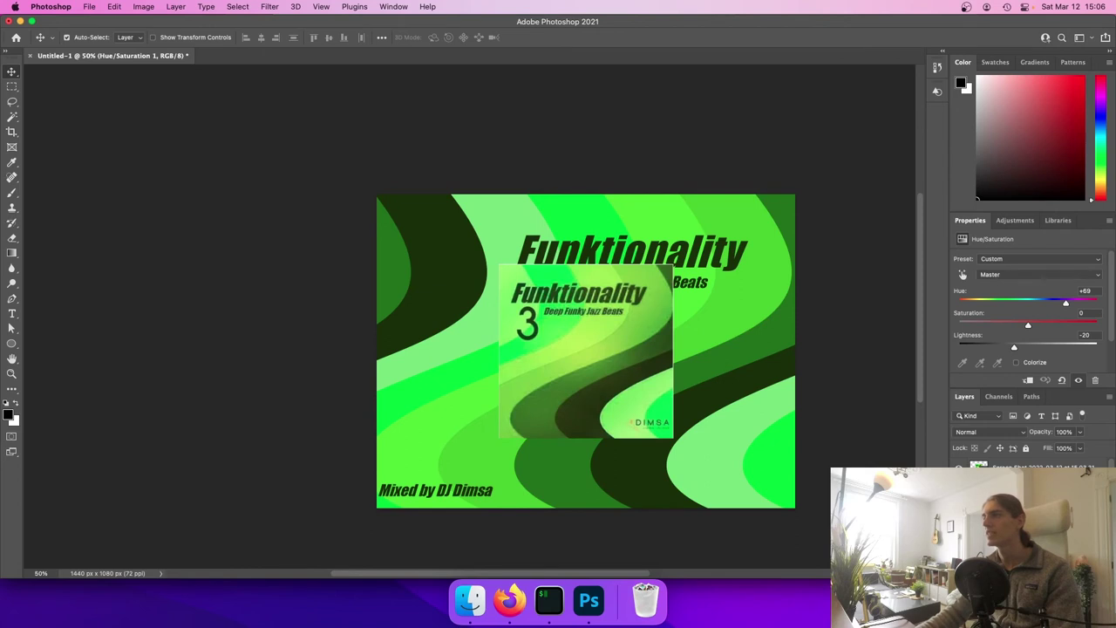
# Group the third version's adjustment layers with its cover screenshot and name the group Funk3
pyautogui.click(1012, 488)
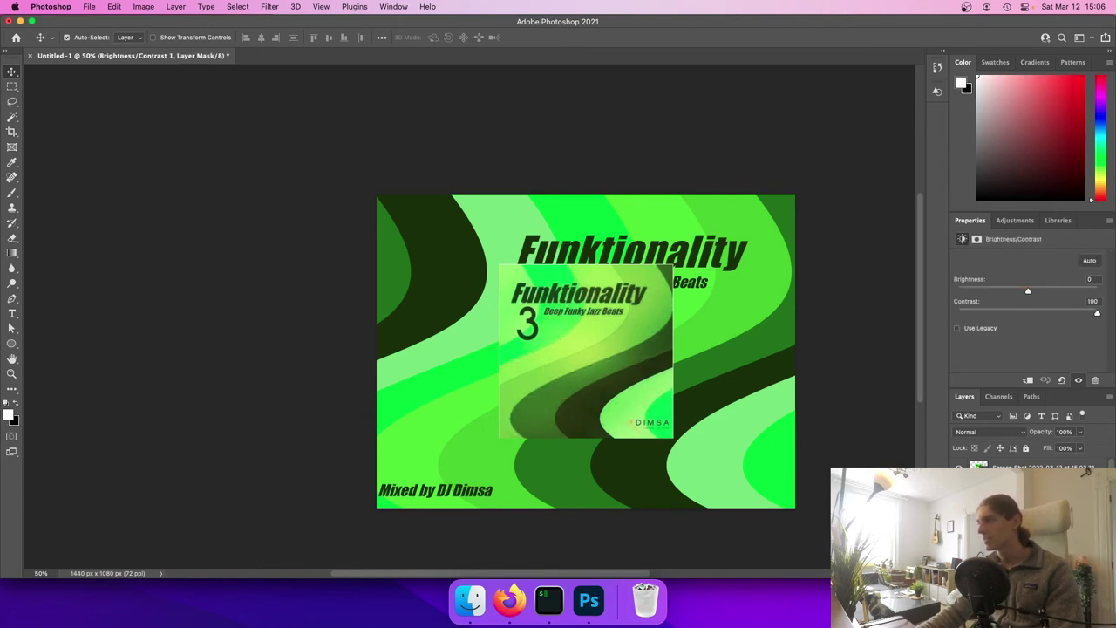
pyautogui.hotkey('alt', ']')
pyautogui.hotkey('alt', ']')
pyautogui.hotkey('alt', ']')
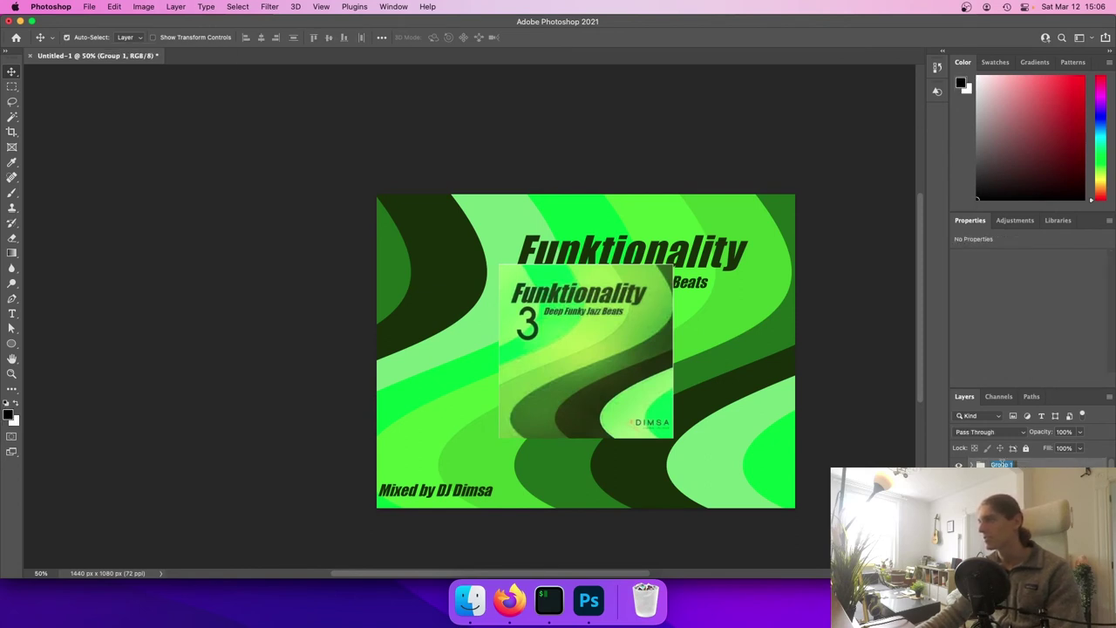
pyautogui.write('Funk3')
pyautogui.press('Return')
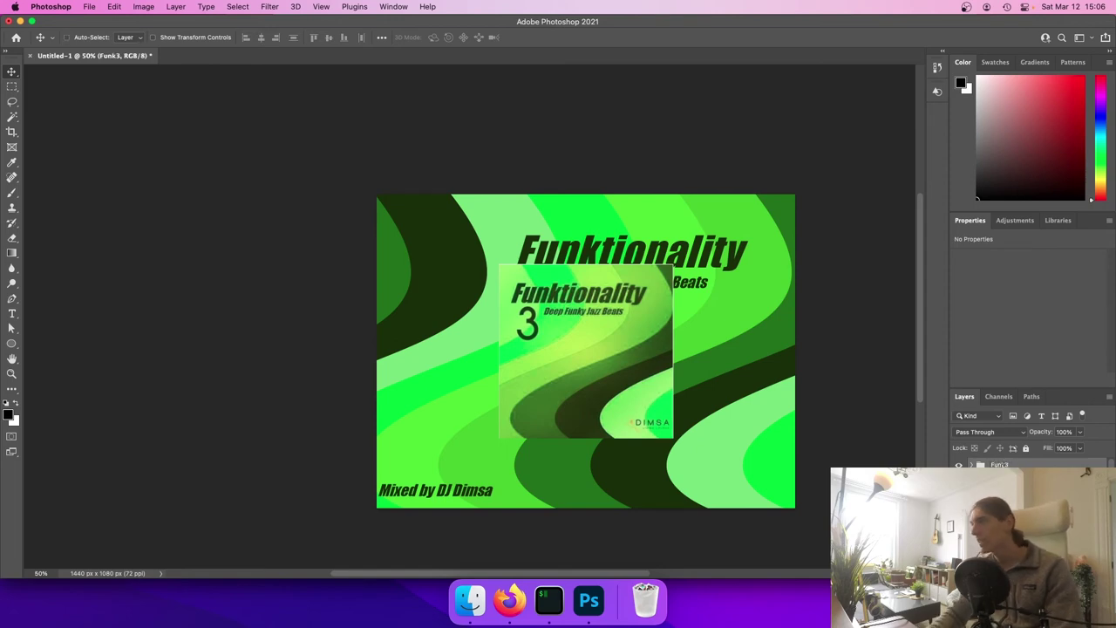
# Switch to Firefox and look through the Instagram profile for the next Funktionality cover
pyautogui.press('super+Tab')
pyautogui.click(161, 51)
pyautogui.click(174, 29)
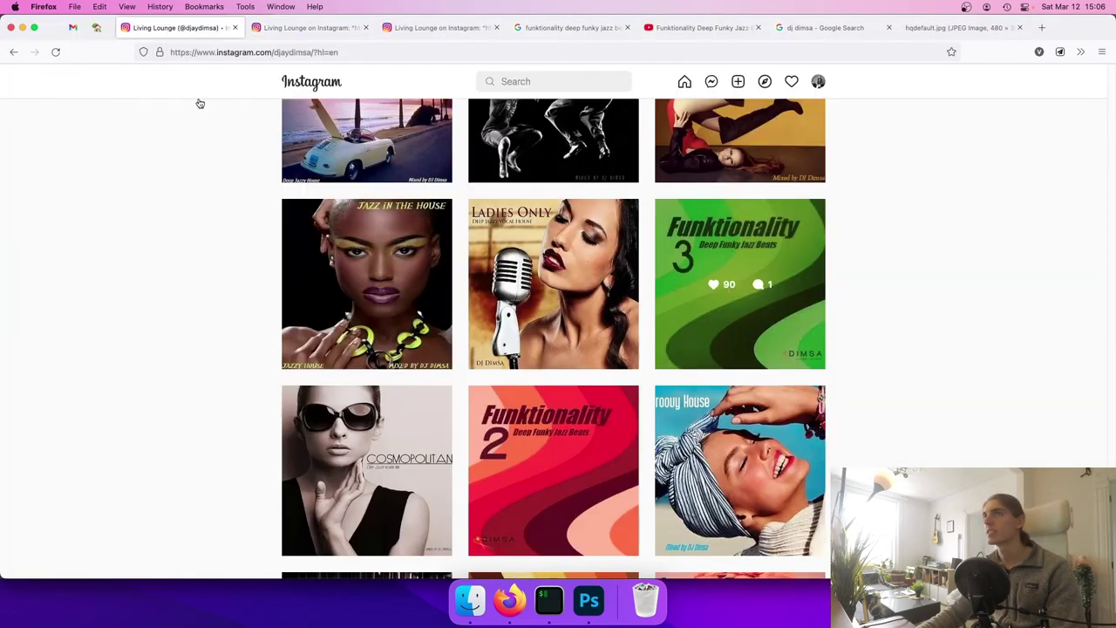
pyautogui.scroll(5, 554, 341)
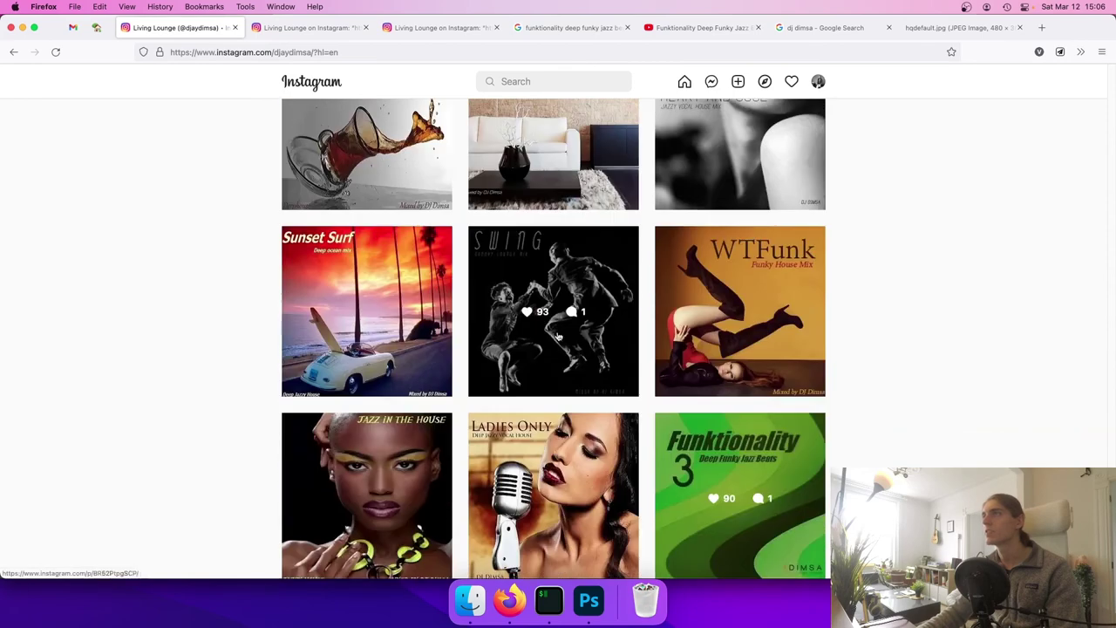
pyautogui.scroll(5, 558, 336)
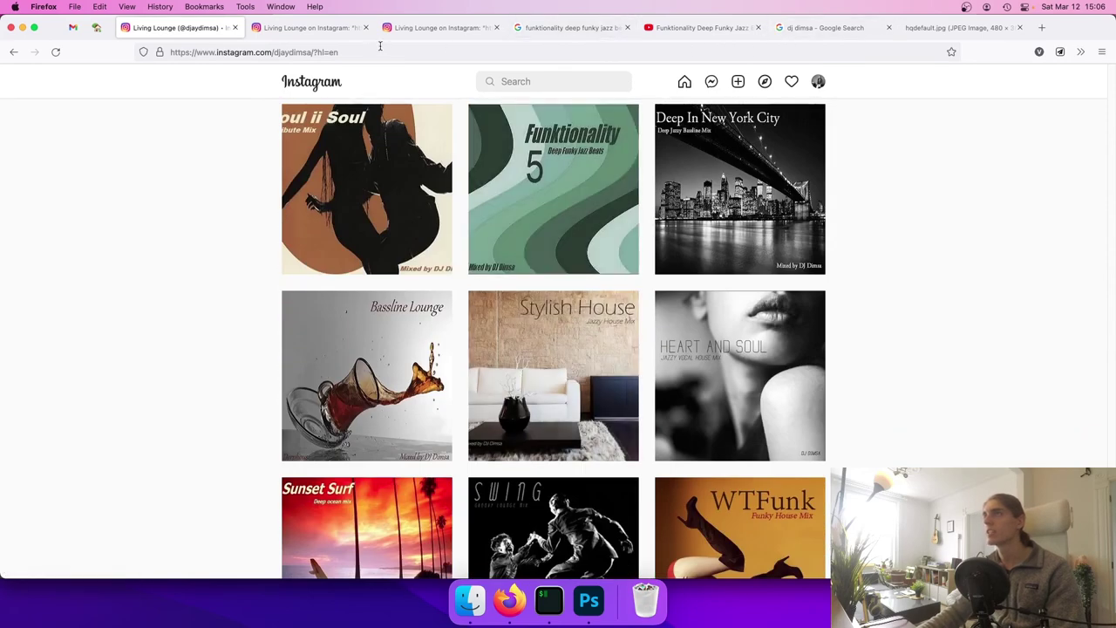
# Search Google Images for "funktionality deep funky jazz beats 4" and look through the results for the fourth cover
pyautogui.click(558, 28)
pyautogui.click(270, 89)
pyautogui.write('4')
pyautogui.press('Return')
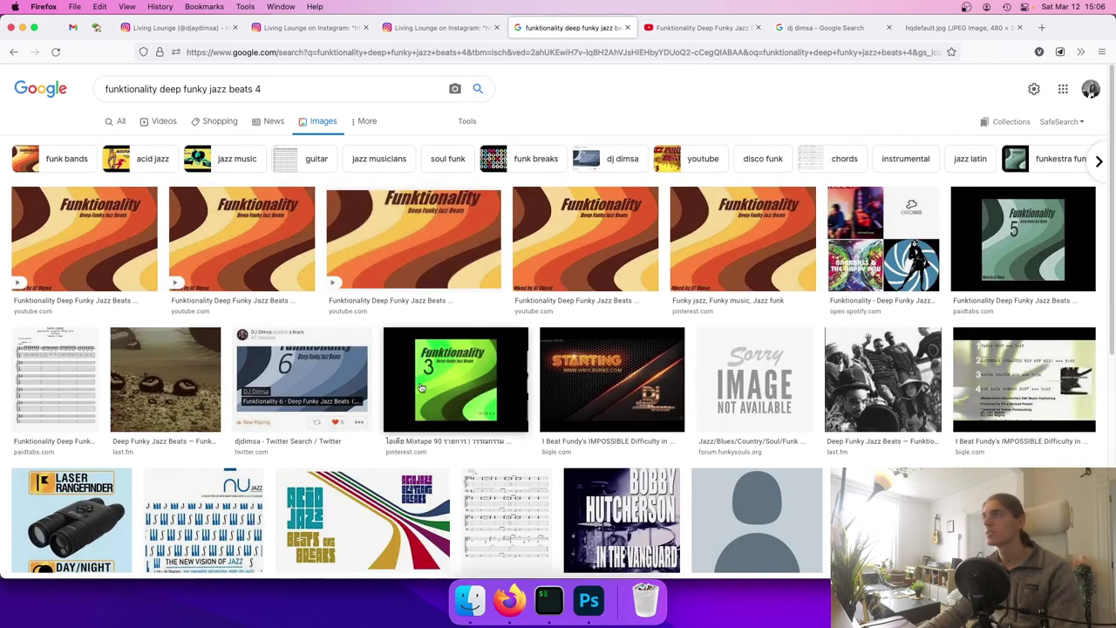
pyautogui.scroll(-5, 469, 387)
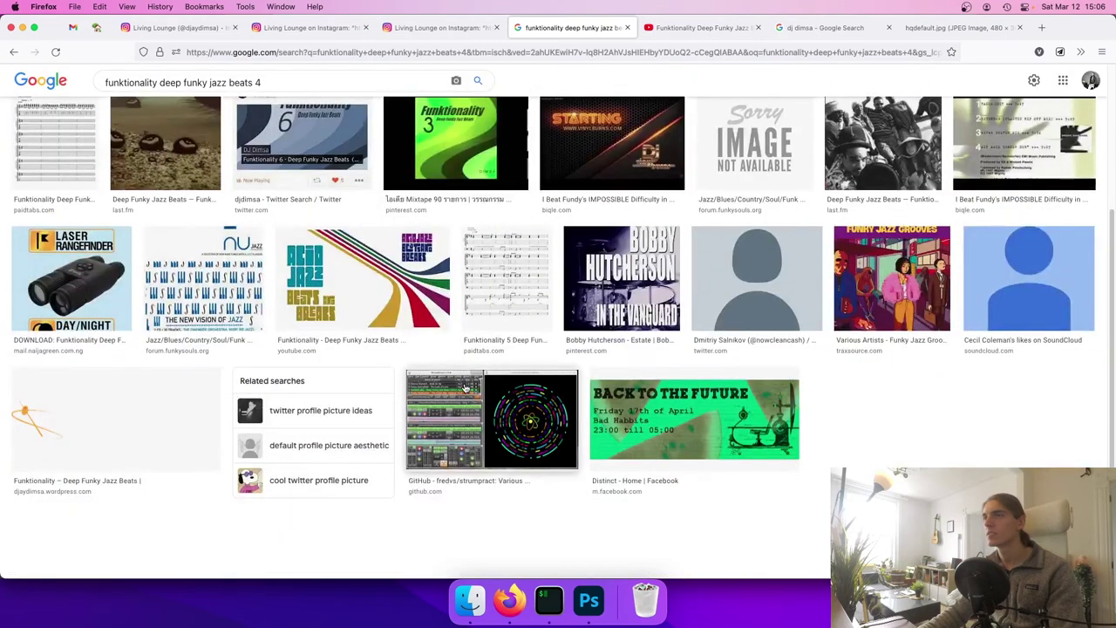
pyautogui.scroll(3, 468, 387)
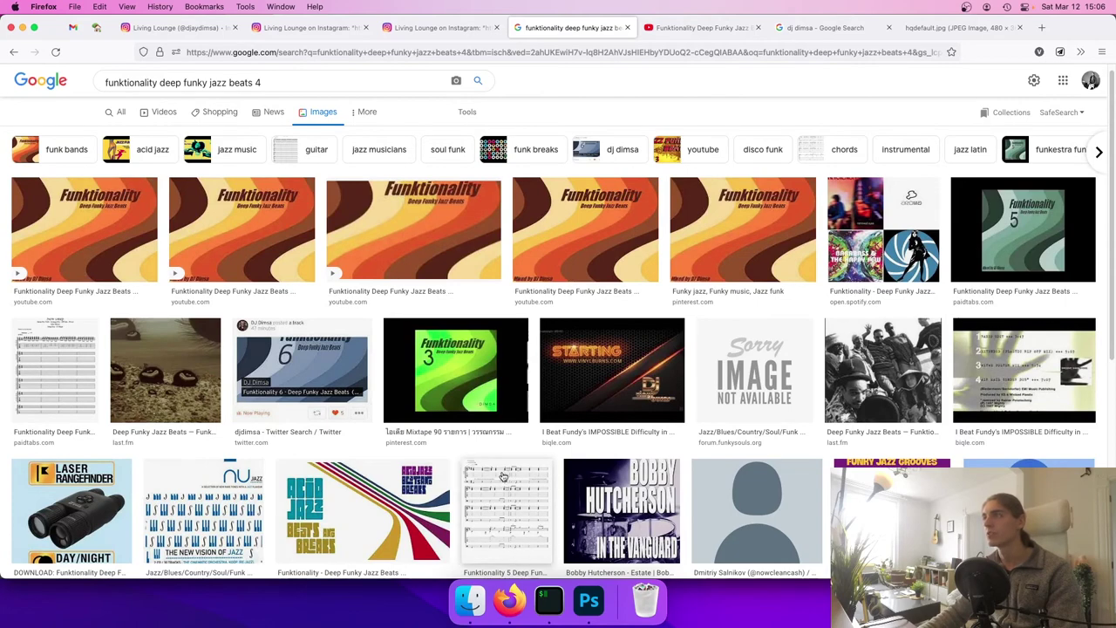
# Return to the Instagram profile and check the newer posts for the Funktionality 4 cover
pyautogui.click(312, 28)
pyautogui.click(197, 28)
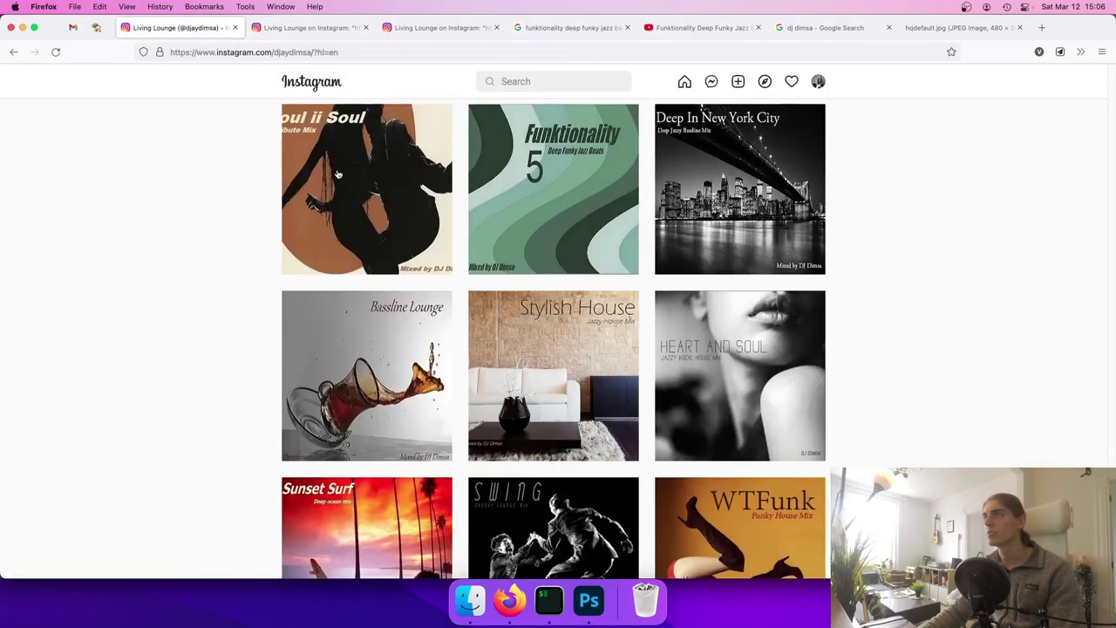
pyautogui.scroll(3, 586, 497)
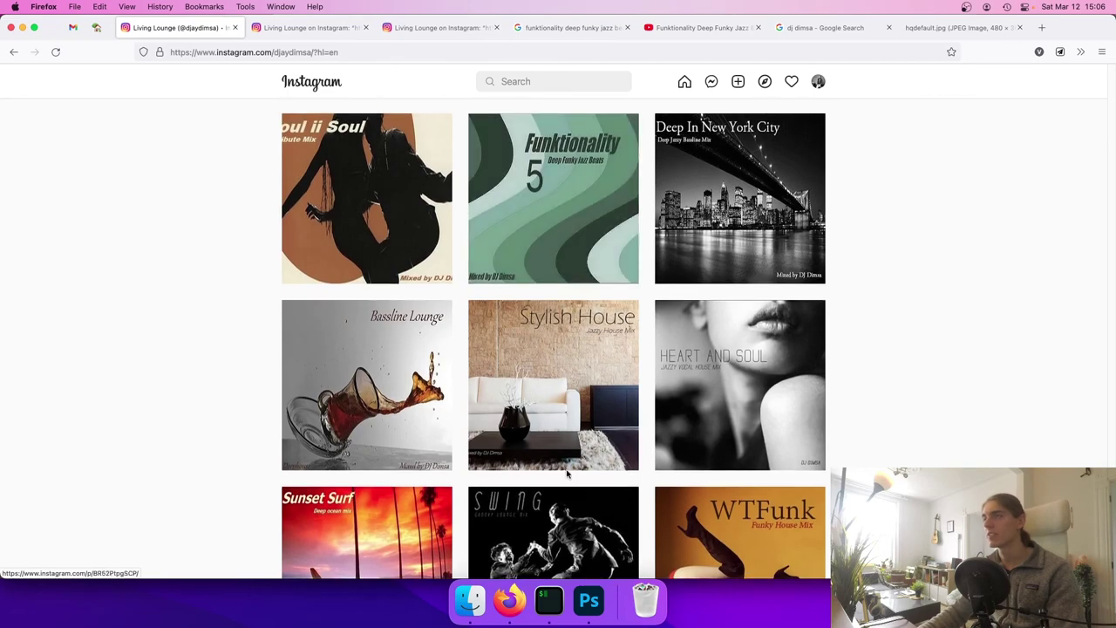
pyautogui.scroll(8, 809, 180)
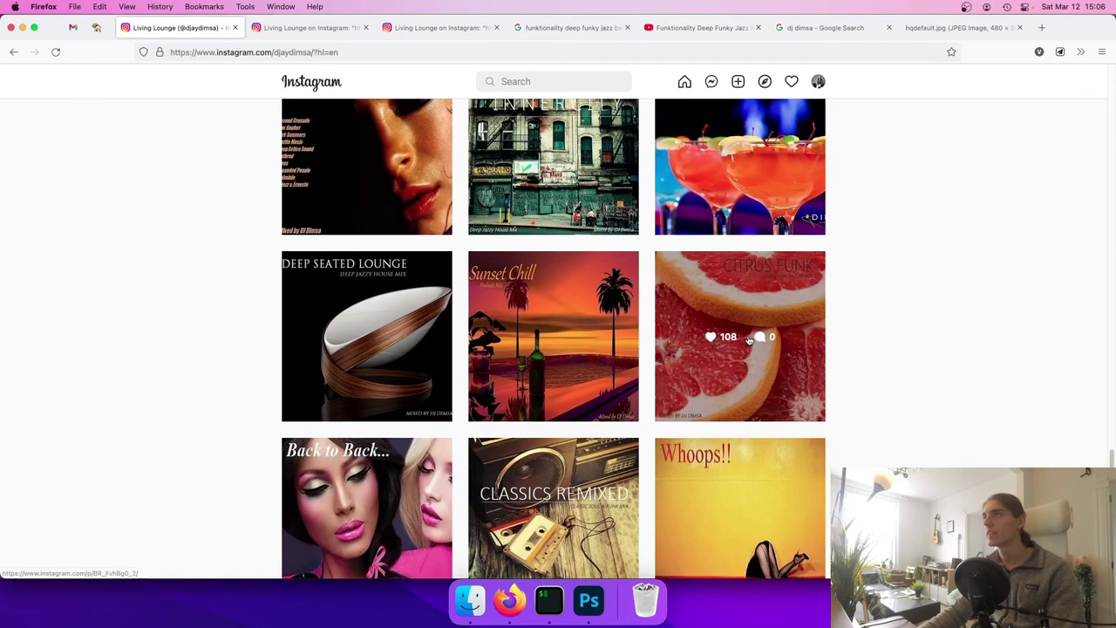
pyautogui.scroll(-8, 736, 237)
# Remove the 4 from the Google Images query and search for "funktionality deep funky jazz beats"
pyautogui.click(566, 27)
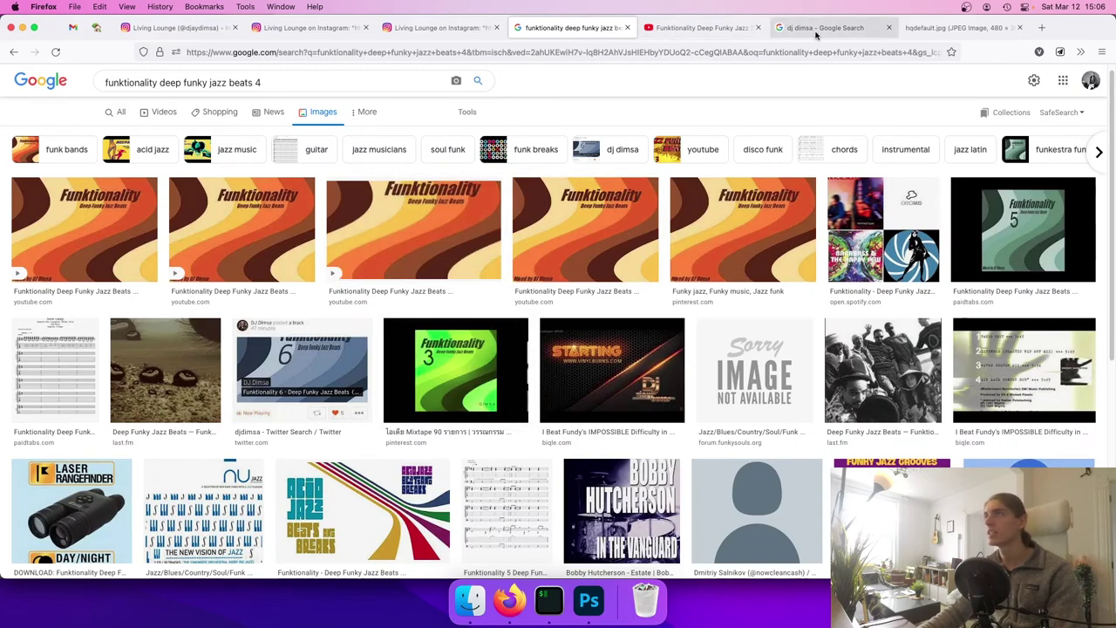
pyautogui.click(321, 31)
pyautogui.click(567, 27)
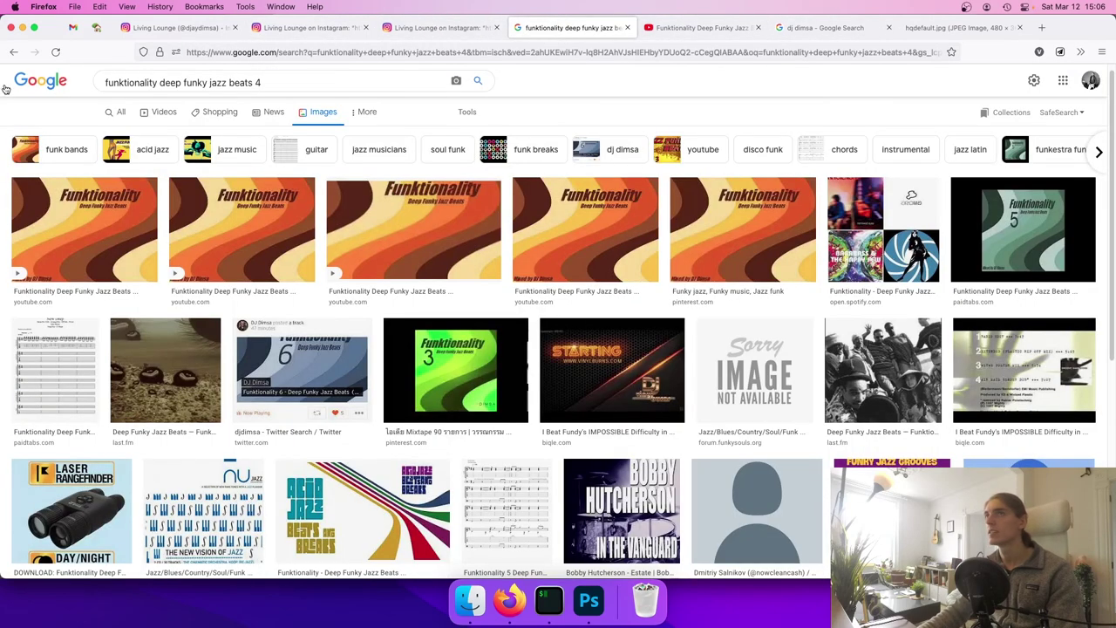
pyautogui.click(271, 82)
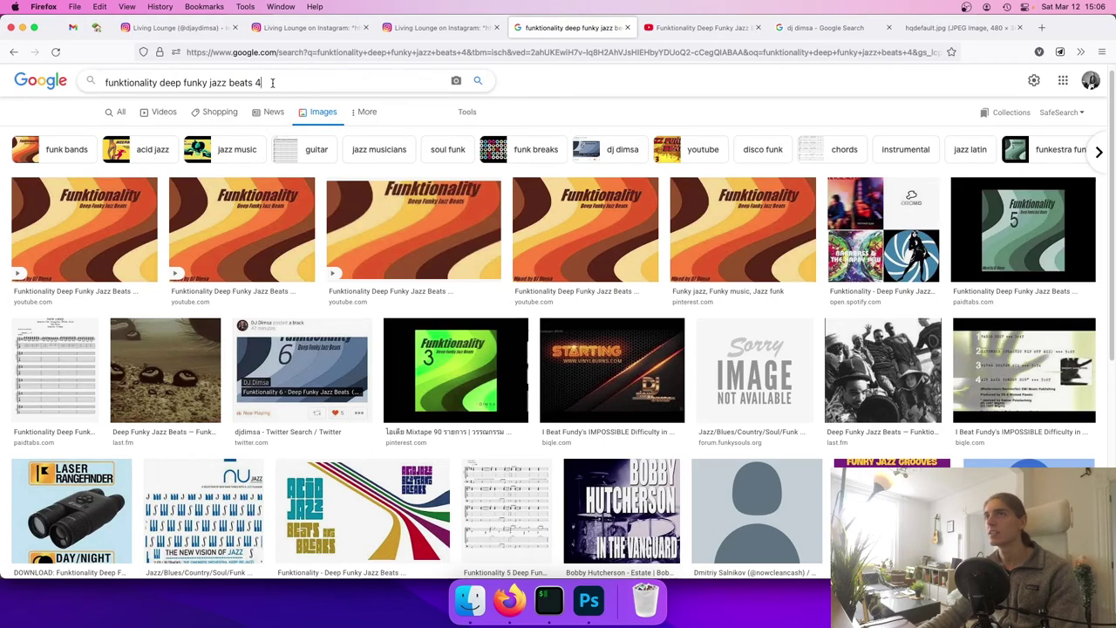
pyautogui.press('BackSpace')
pyautogui.press('BackSpace')
pyautogui.press('Return')
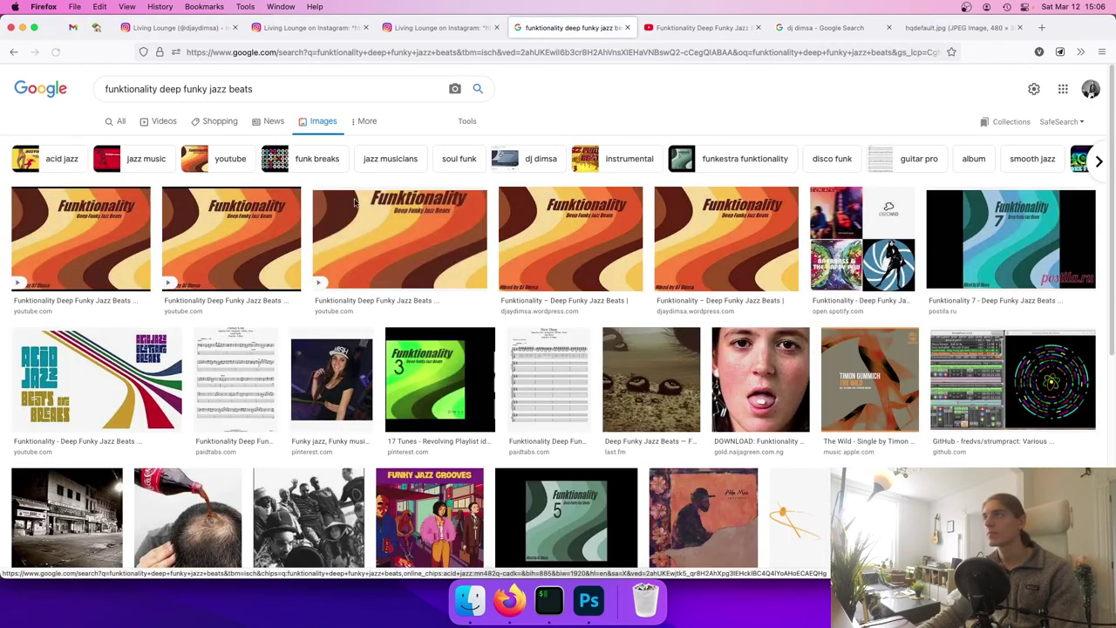
# Open the Funktionality 7 image result in a separate tab, view the cover, and return to the Funktionality 3 Instagram post
pyautogui.middleClick(985, 245)
pyautogui.click(17, 48)
pyautogui.click(650, 27)
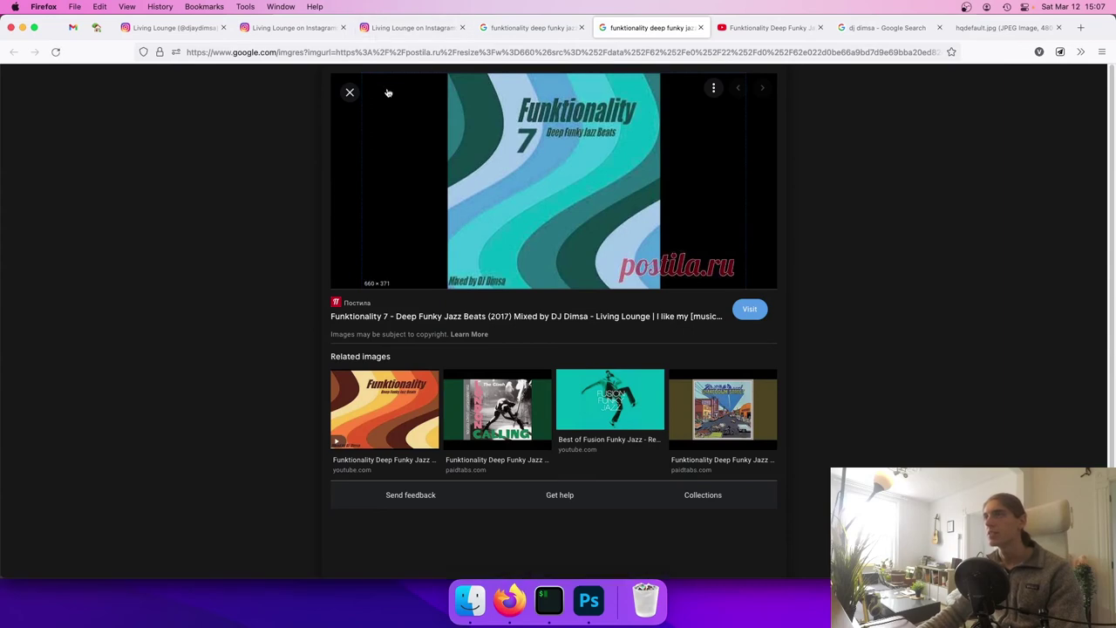
pyautogui.click(288, 27)
# Switch to Photoshop, hide the Funk3 group, and add a Hue/Saturation adjustment layer with a shifted hue for the fourth variant
pyautogui.click(571, 619)
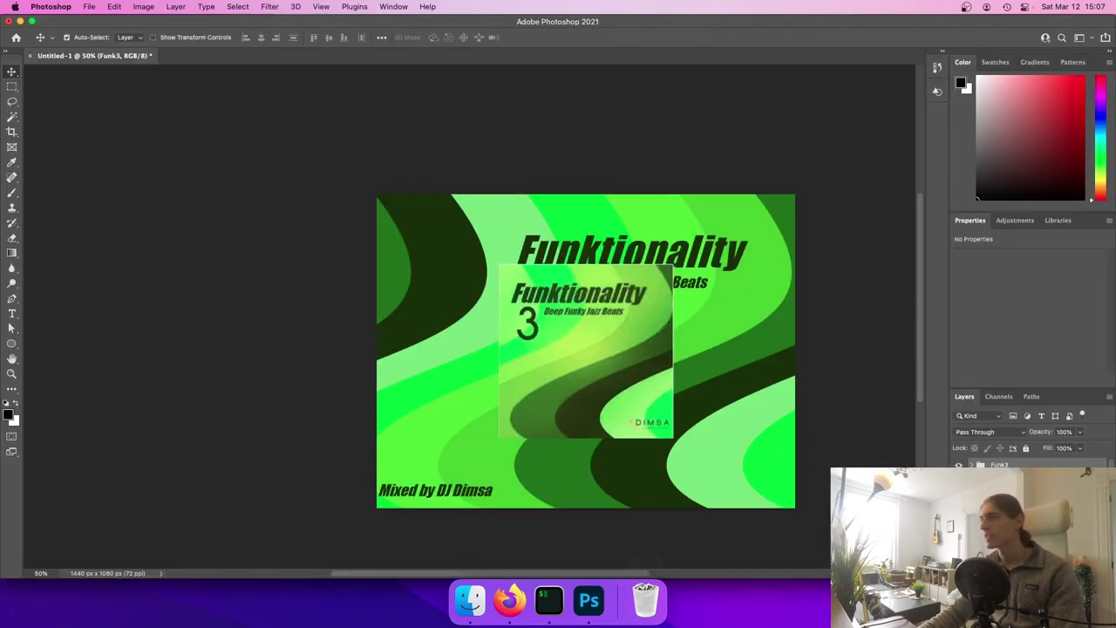
pyautogui.click(960, 466)
pyautogui.click(1034, 572)
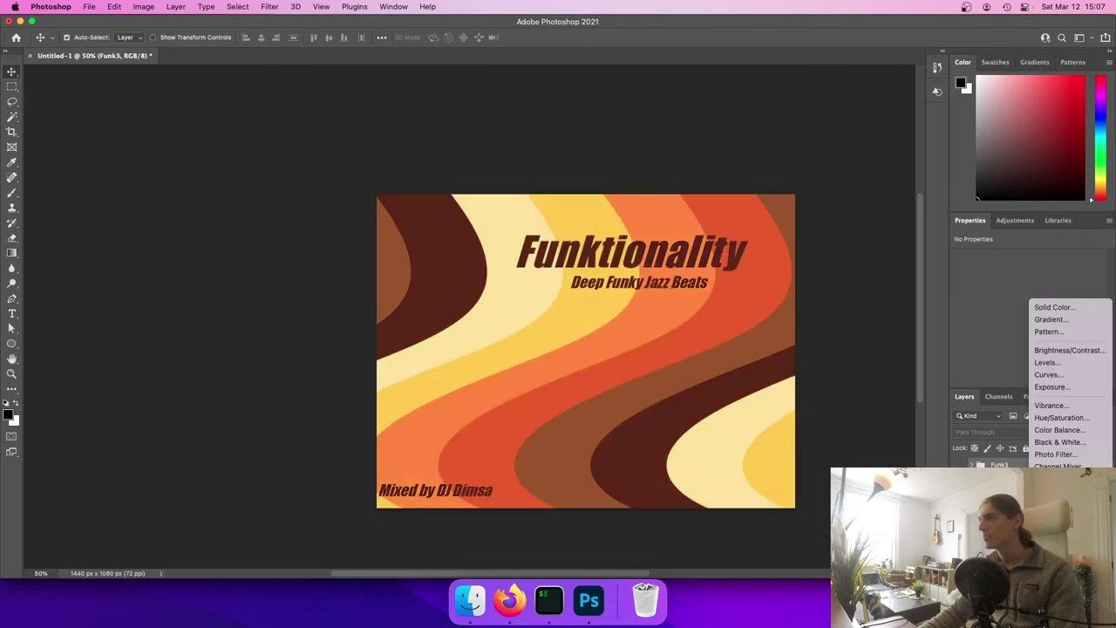
pyautogui.click(1062, 418)
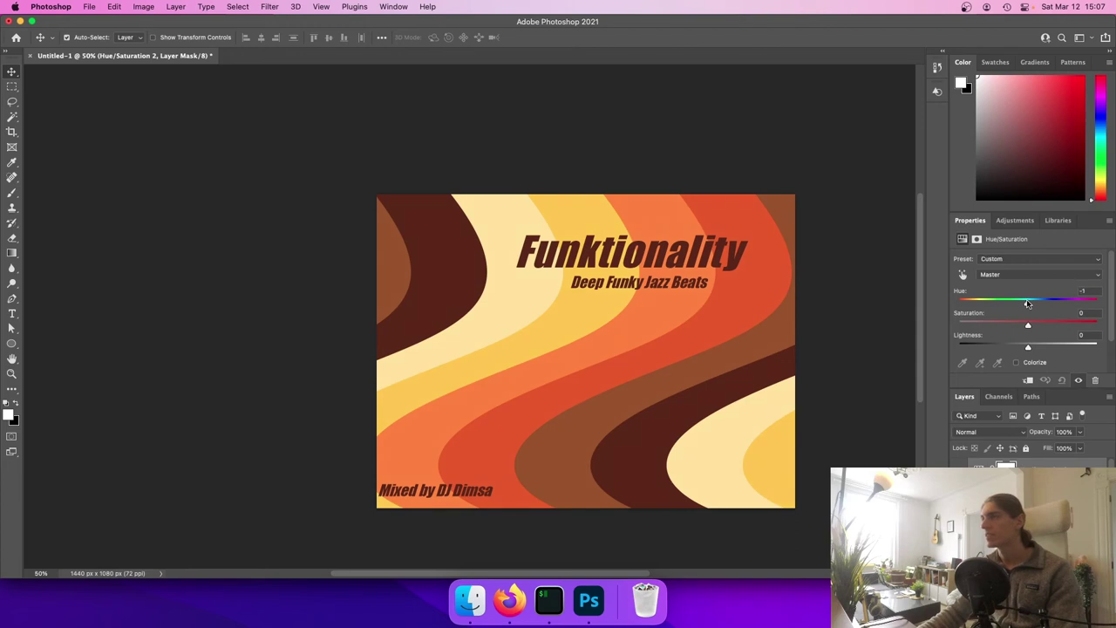
pyautogui.moveTo(1027, 303); pyautogui.dragTo(1090, 303)
# Switch to Firefox and check the Funktionality cover image results again for reference colours
pyautogui.press('super+Tab')
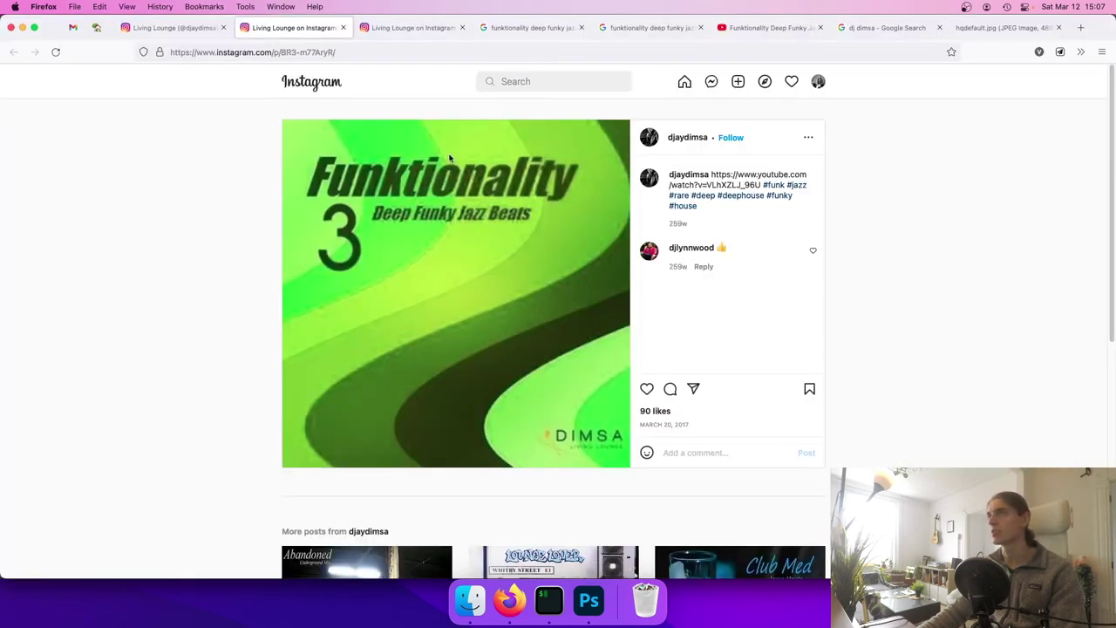
pyautogui.click(534, 25)
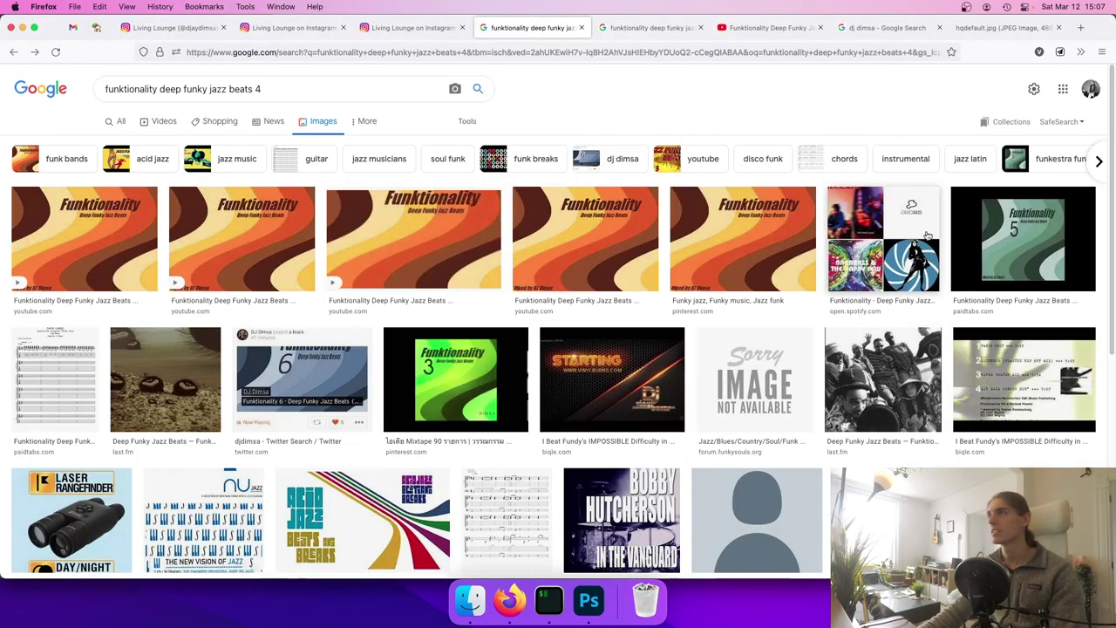
pyautogui.press('super+Tab')
pyautogui.press('super+Tab')
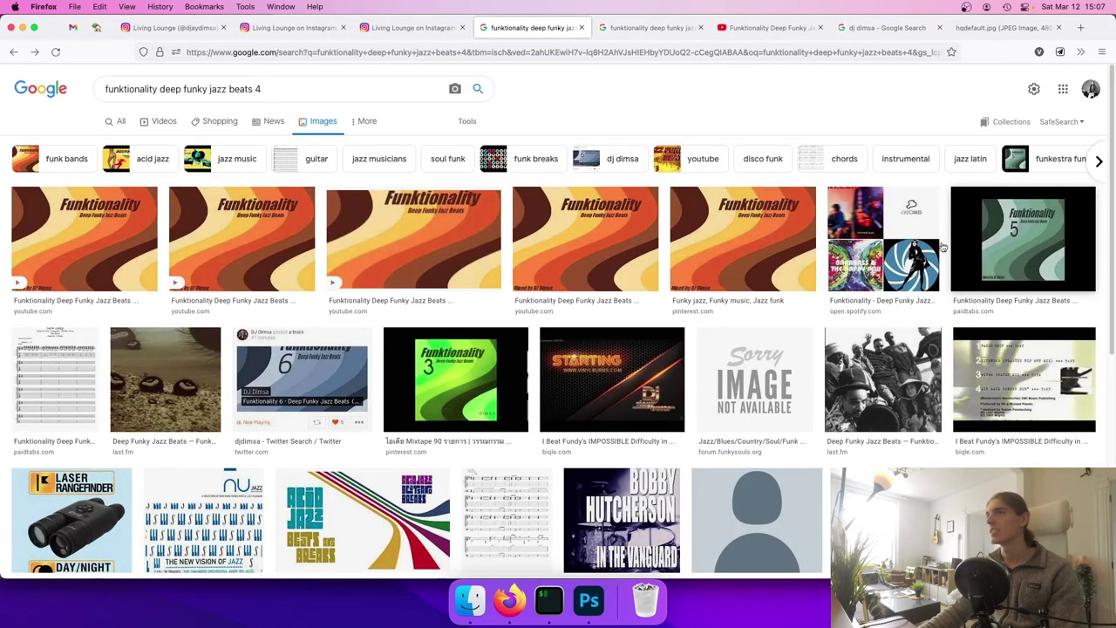
# In Photoshop, set the adjustment layer's hue to -102 for a purple-pink variant, and group it as Funk4
pyautogui.press('super+Tab')
pyautogui.moveTo(1089, 304); pyautogui.dragTo(983, 304)
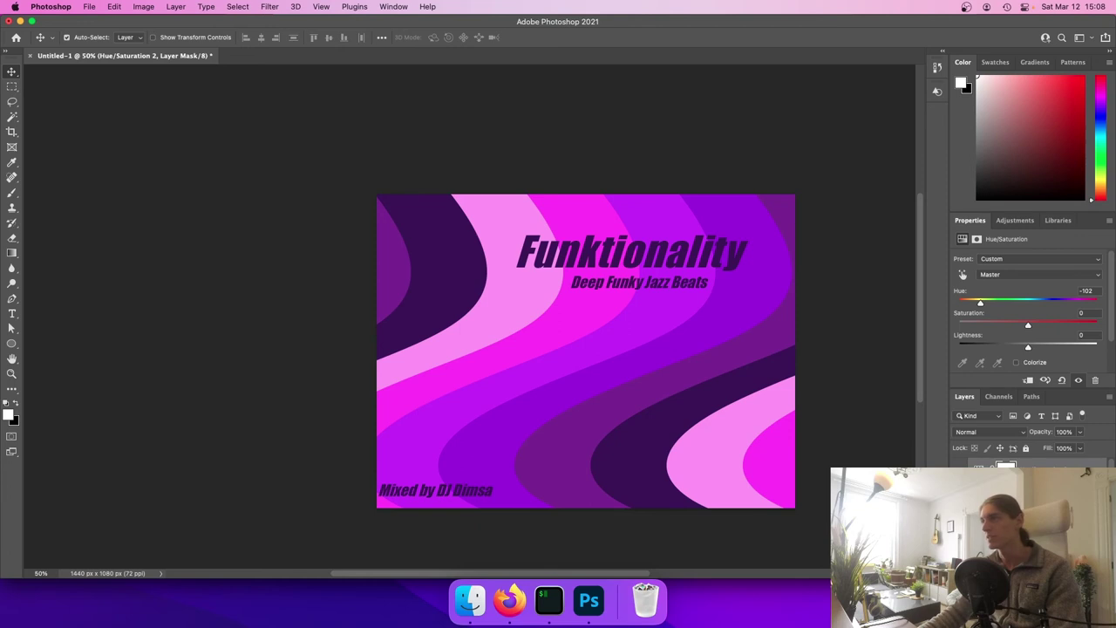
pyautogui.press('super+g')
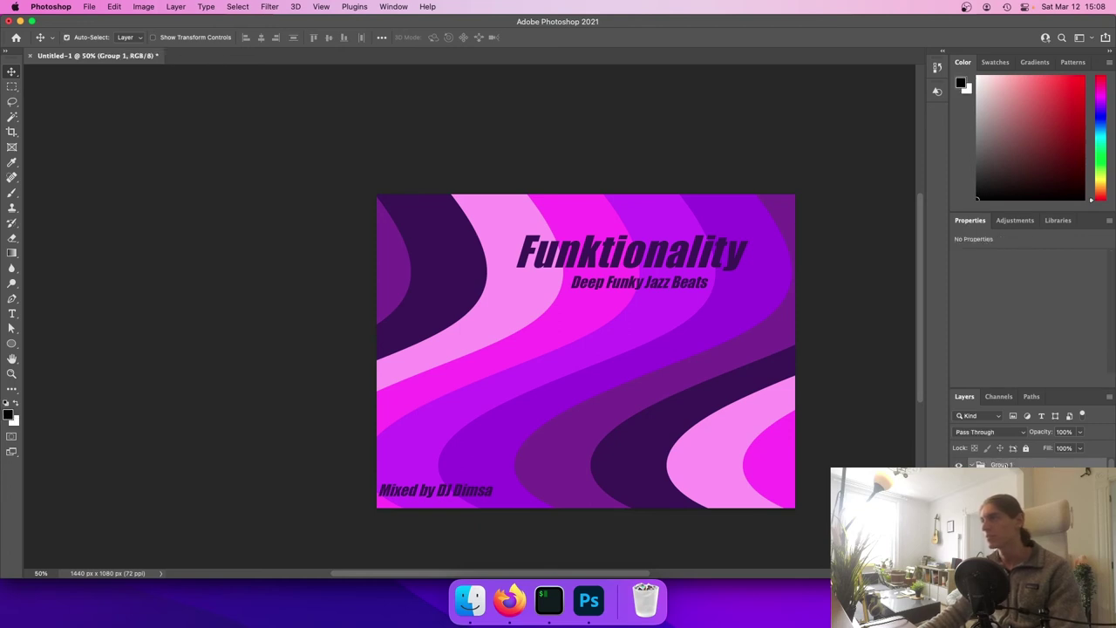
pyautogui.write('Funkt')
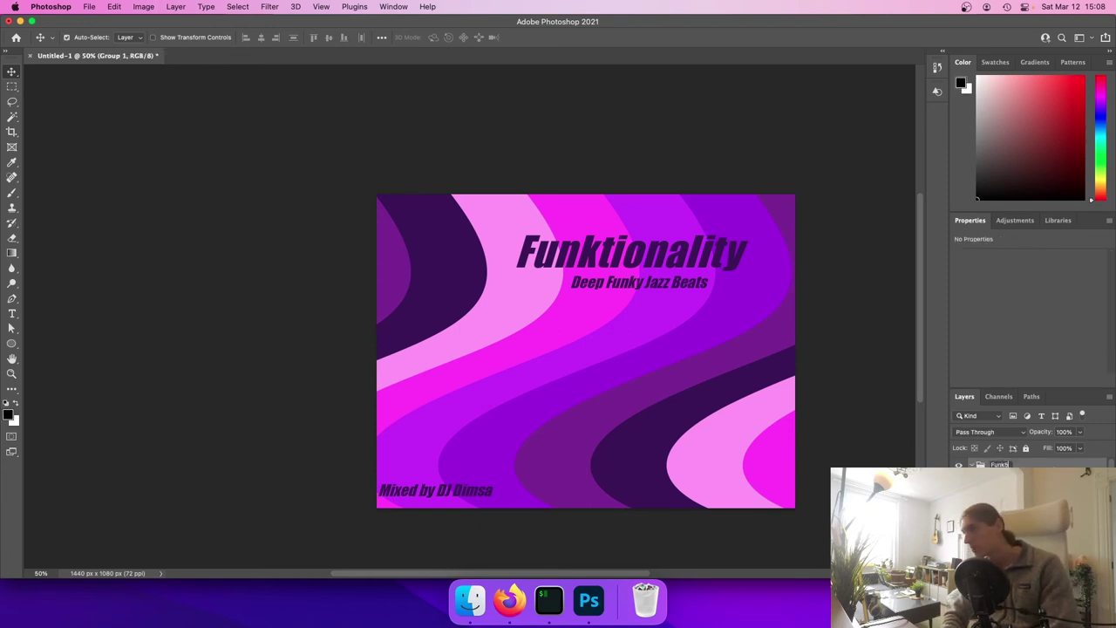
pyautogui.press('Return')
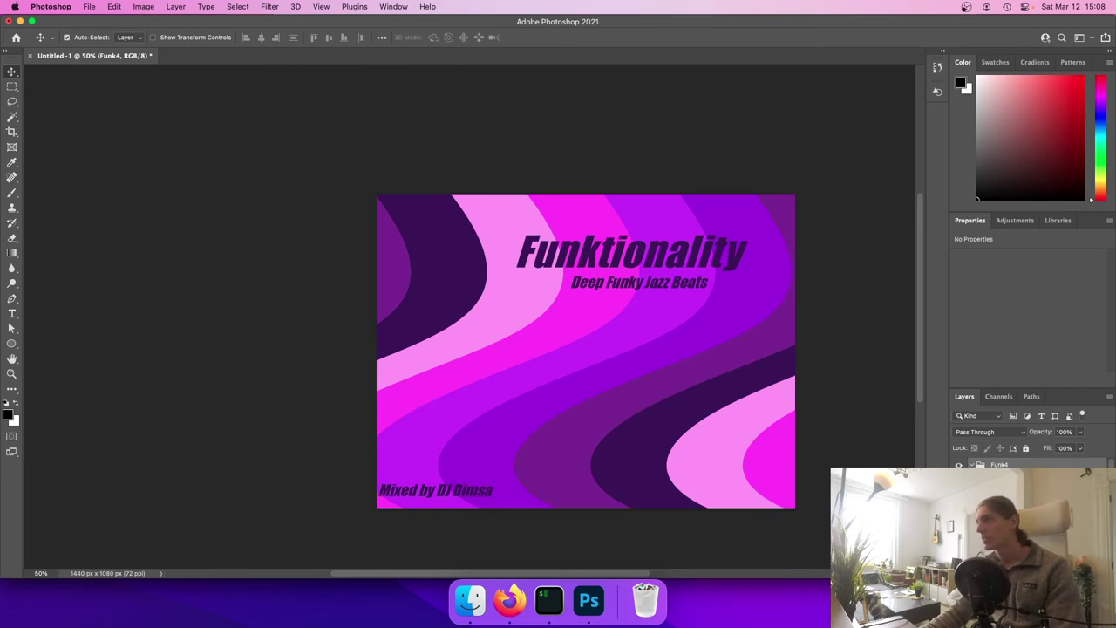
# Add a new Hue/Saturation adjustment layer above the Funk4 group and hide Funk4
pyautogui.click(1034, 572)
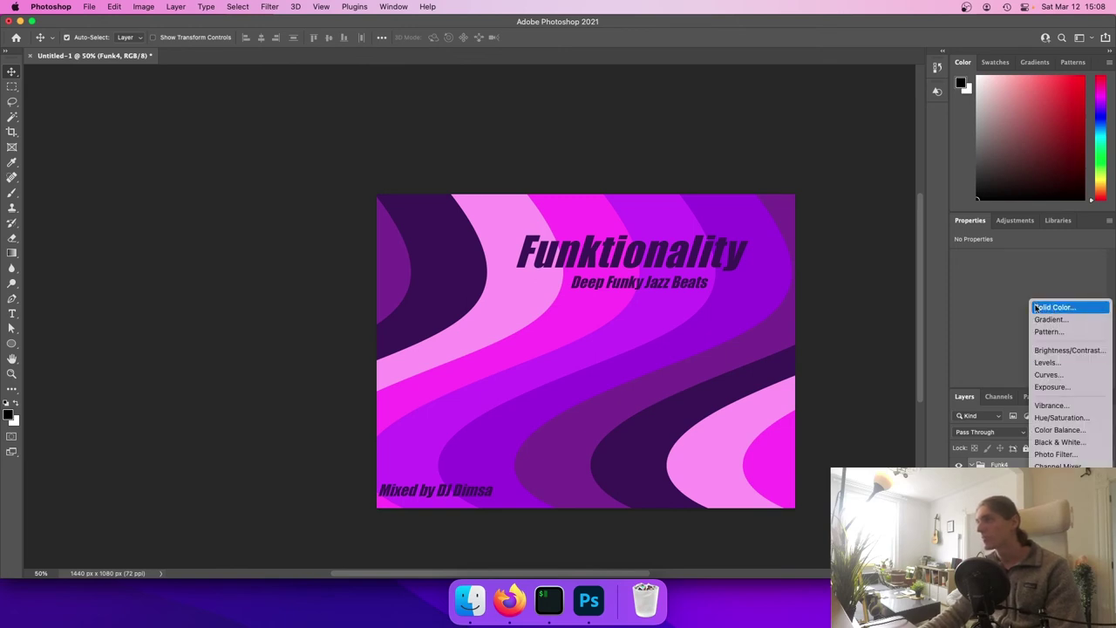
pyautogui.click(1053, 418)
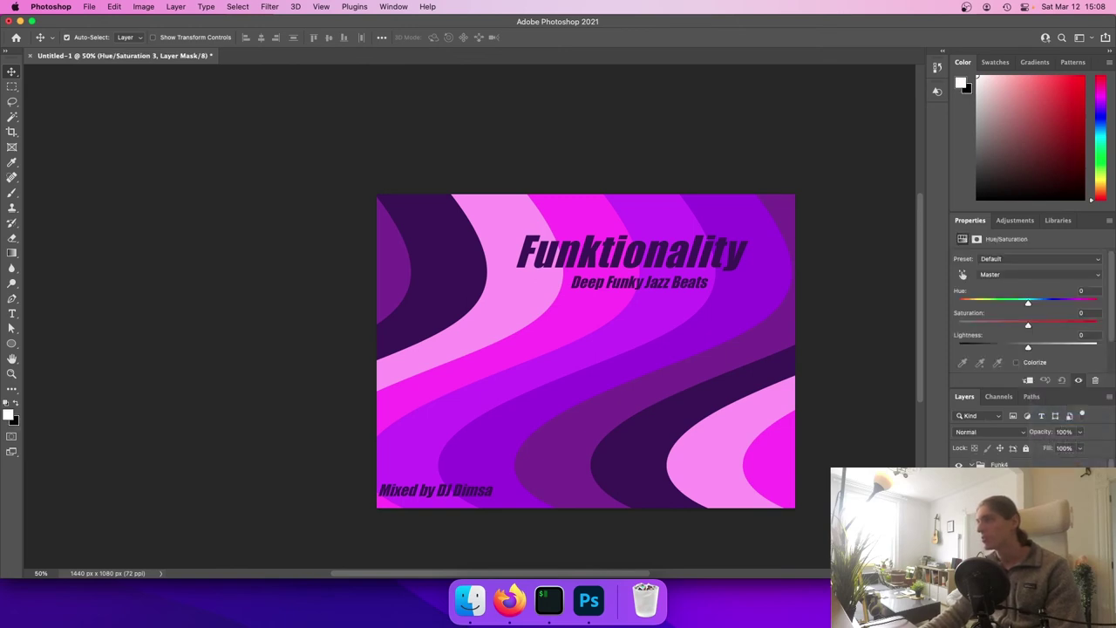
pyautogui.moveTo(1040, 481)
pyautogui.mouseDown()
pyautogui.moveTo(1045, 449)
pyautogui.moveTo(1042, 462)
pyautogui.mouseUp()
pyautogui.click(1043, 463)
pyautogui.click(1042, 481)
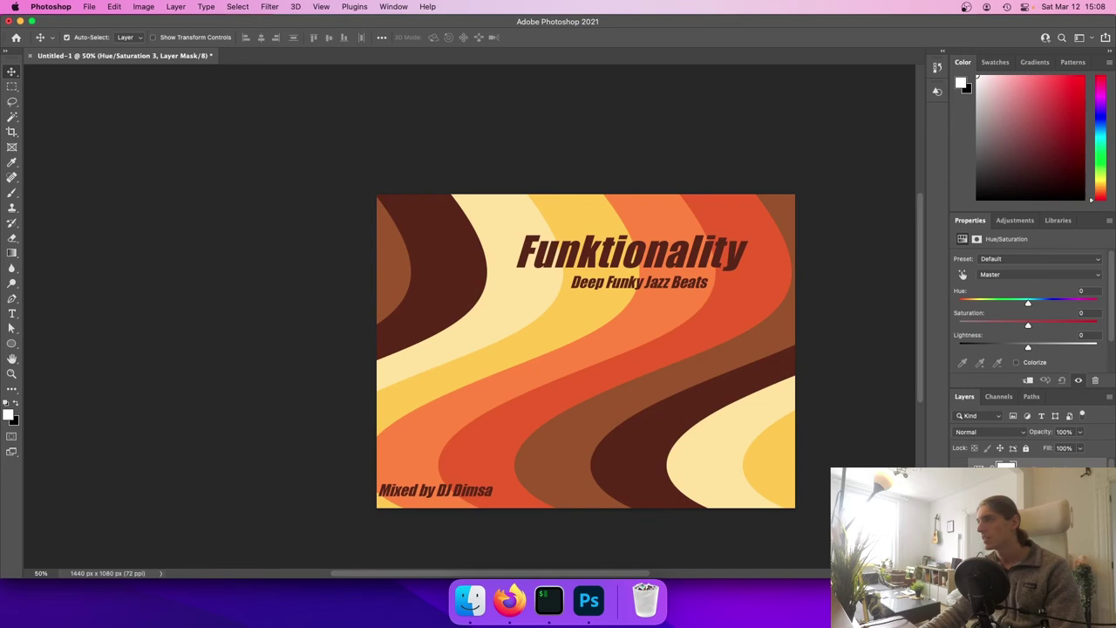
# Switch to Firefox, open the Funktionality 5 and 6 posts from the Instagram profile in separate tabs, and show the Funktionality 5 post
pyautogui.click(510, 600)
pyautogui.click(1010, 250)
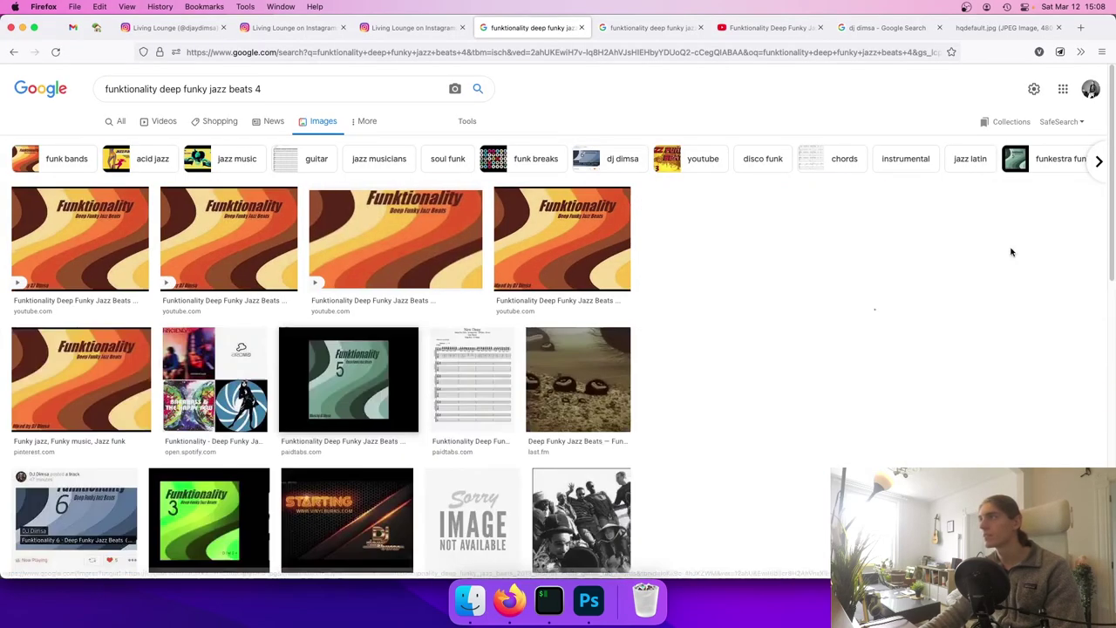
pyautogui.click(410, 27)
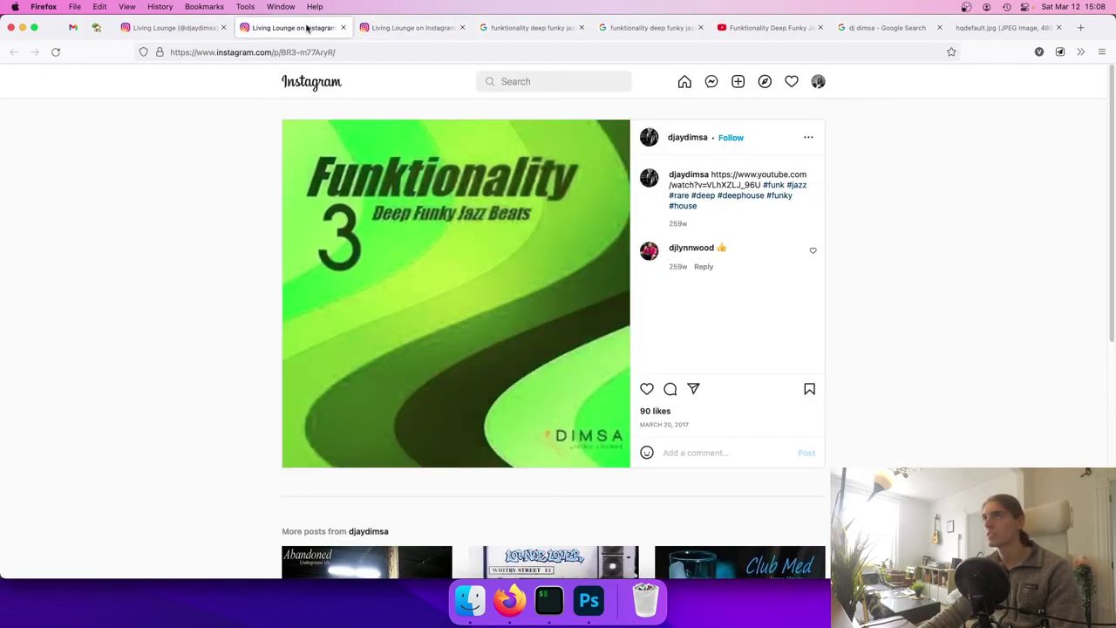
pyautogui.click(175, 27)
pyautogui.scroll(1, 521, 370)
pyautogui.keyDown('super'); pyautogui.click(521, 371); pyautogui.keyUp('super')
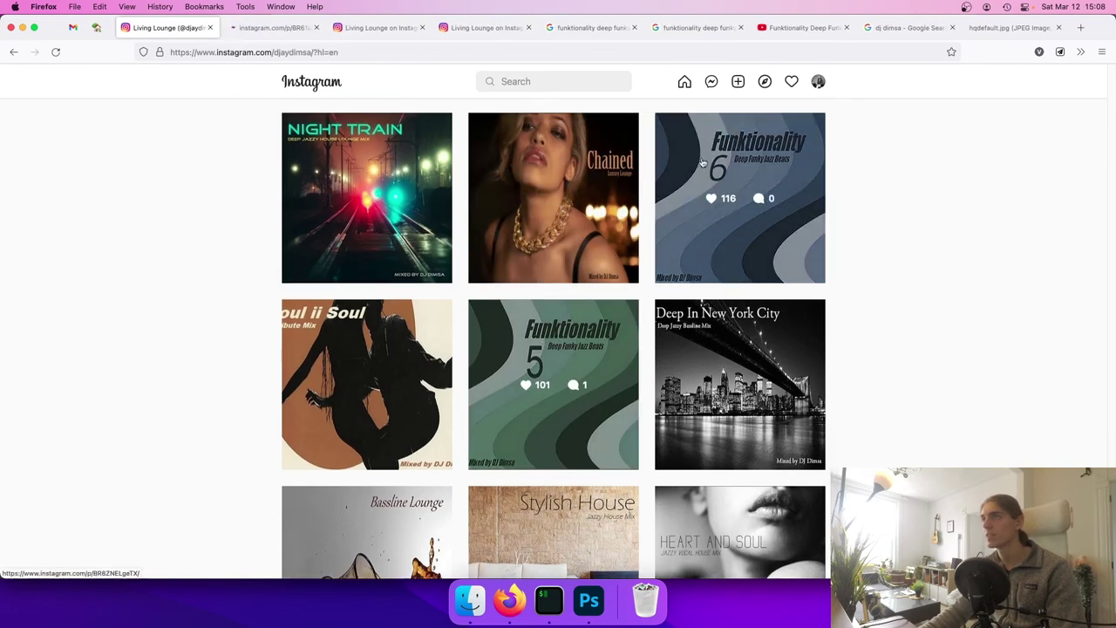
pyautogui.keyDown('super'); pyautogui.click(701, 162); pyautogui.keyUp('super')
pyautogui.click(255, 28)
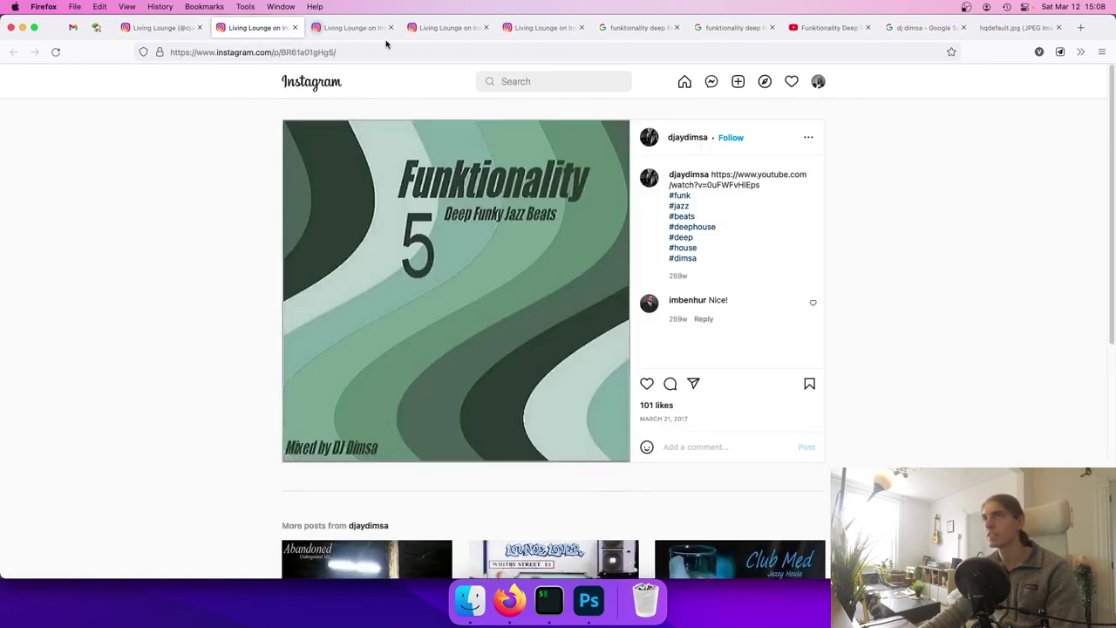
# Capture a screenshot of the Funktionality 5 cover and place it in the centre of the Photoshop document
pyautogui.moveTo(282, 120); pyautogui.dragTo(631, 464)
pyautogui.click(589, 600)
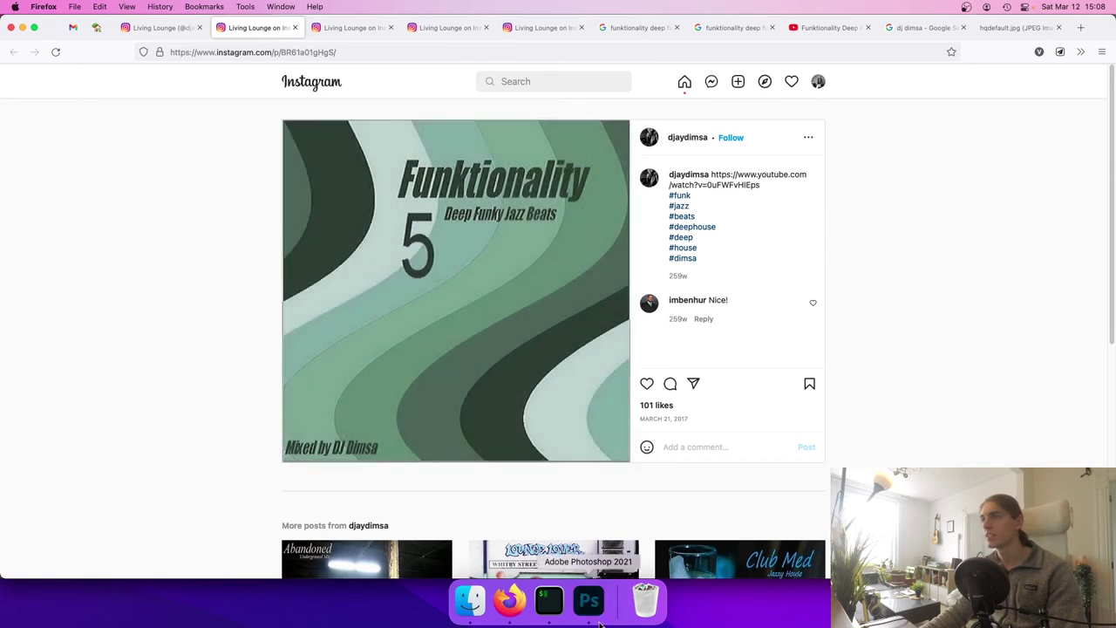
pyautogui.moveTo(591, 338); pyautogui.dragTo(512, 341)
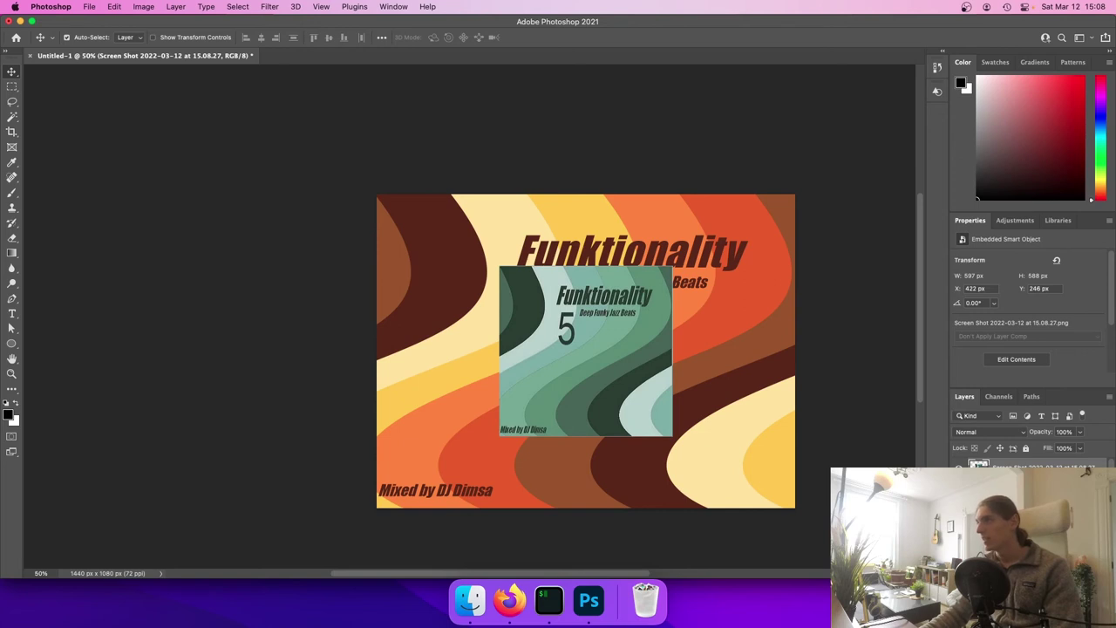
# Match the artwork to the Funktionality 5 screenshot by setting the new adjustment layer's hue to +133 and saturation to -70
pyautogui.click(1003, 487)
pyautogui.moveTo(1027, 301); pyautogui.dragTo(1085, 303)
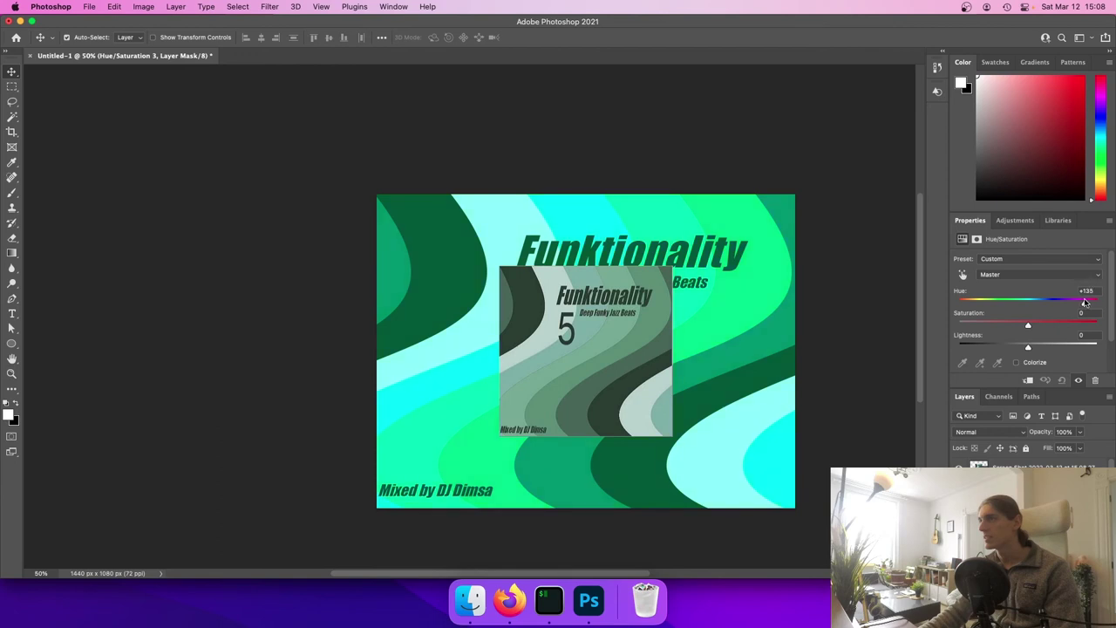
pyautogui.moveTo(1029, 326); pyautogui.dragTo(995, 326)
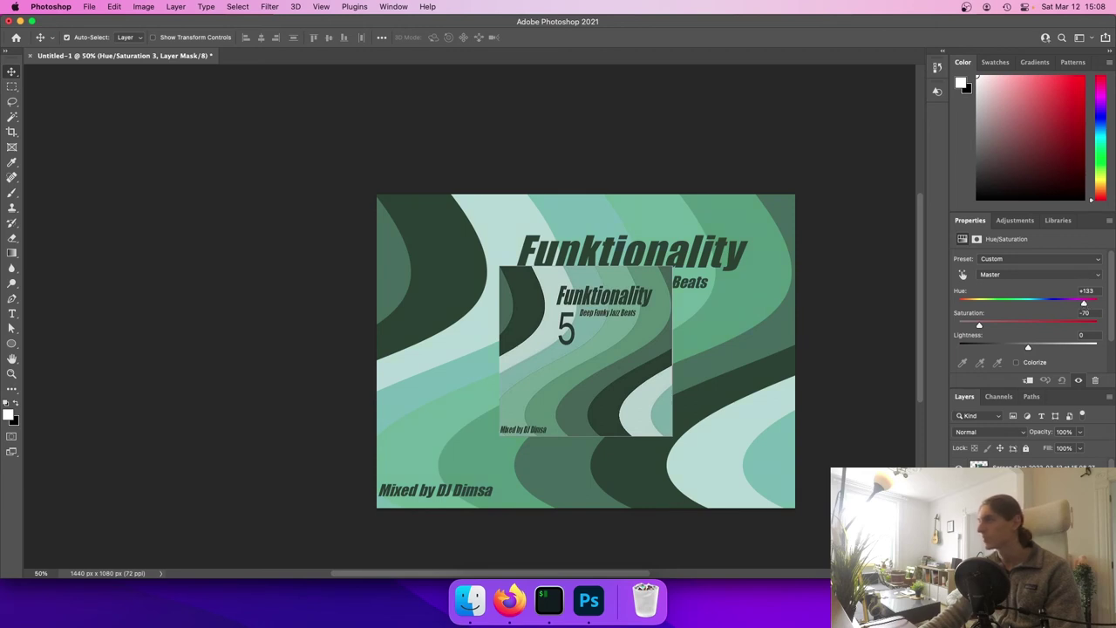
# Toggle the Funktionality 5 screenshot off and on to compare, and group it with its Hue/Saturation layer
pyautogui.click(1036, 466)
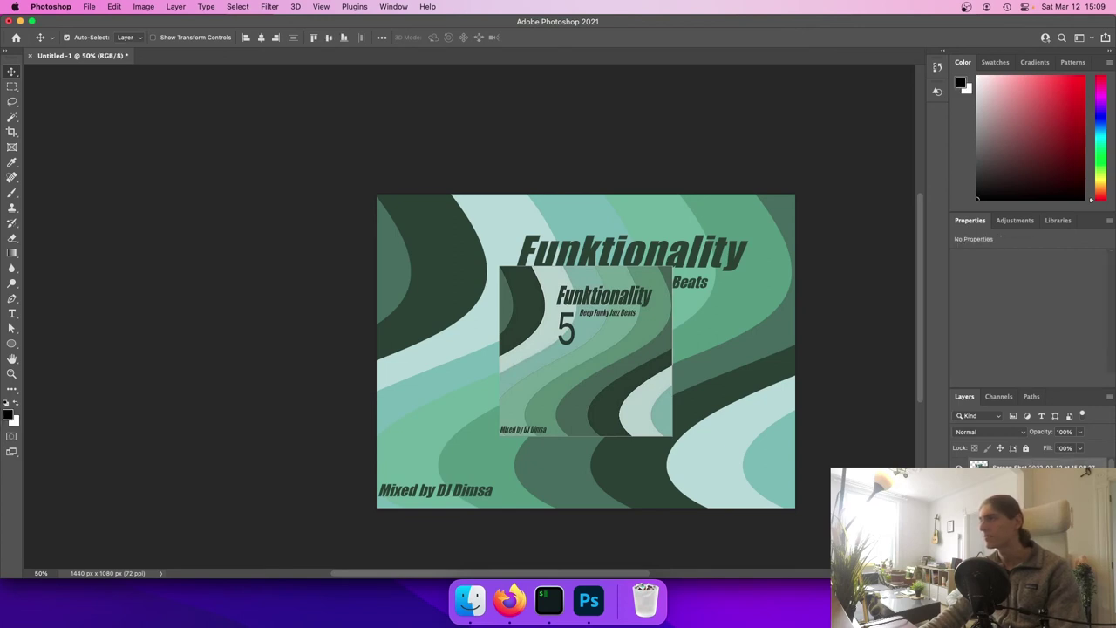
pyautogui.click(959, 469)
pyautogui.click(959, 469)
pyautogui.press('super+comma')
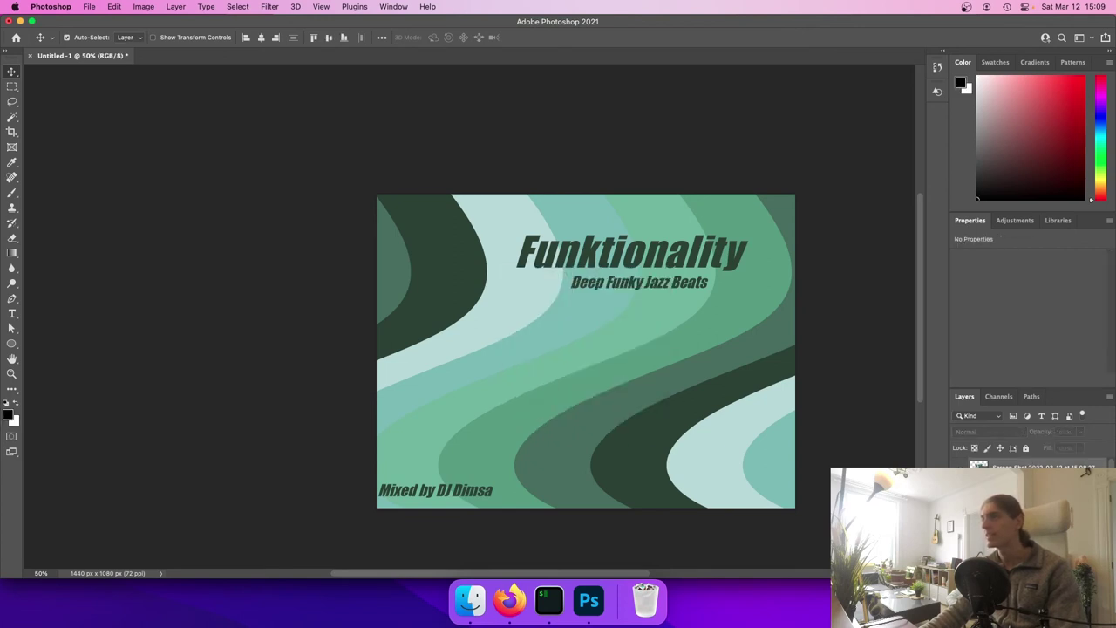
pyautogui.press('super+comma')
pyautogui.press('super+g')
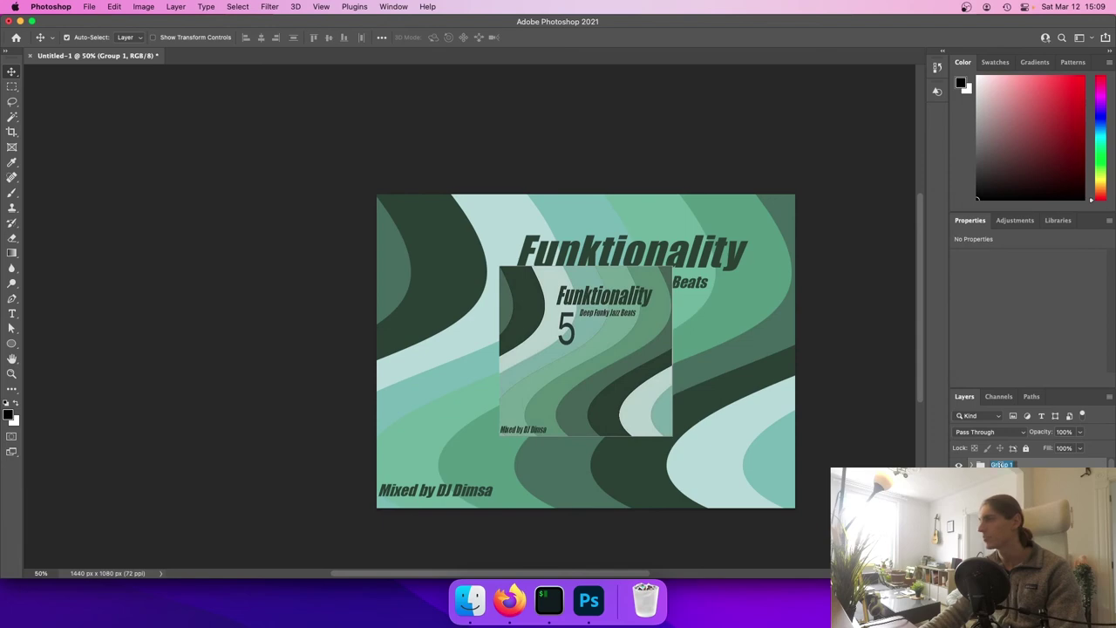
# Capture a screenshot of the Funktionality 6 cover from its Instagram post in Firefox and place it in the centre of the Photoshop document
pyautogui.press('super+Tab')
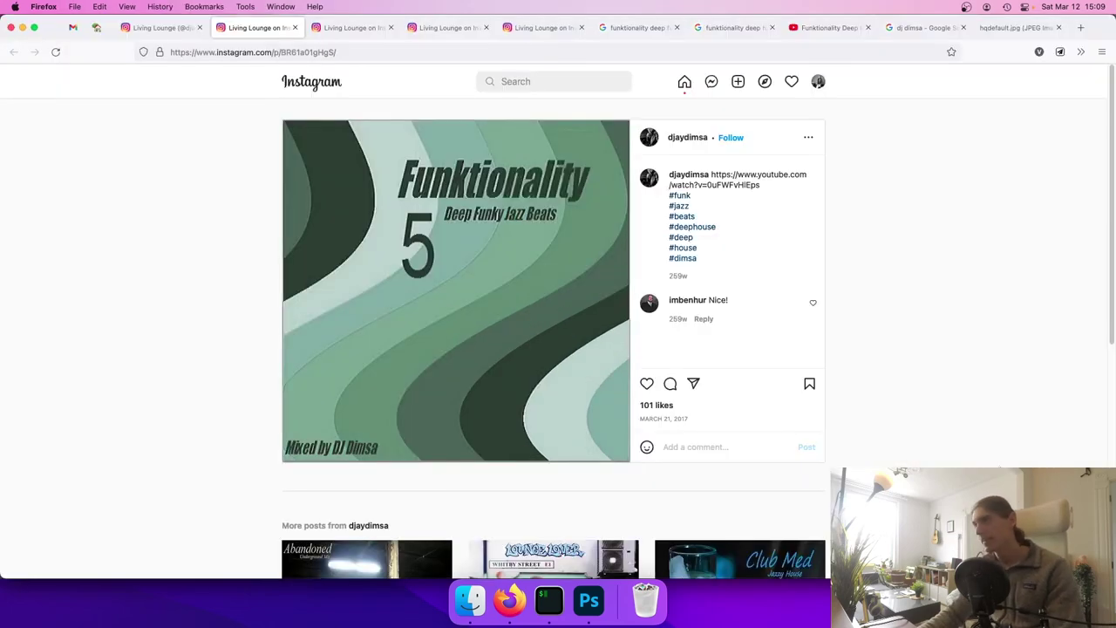
pyautogui.click(170, 29)
pyautogui.click(356, 28)
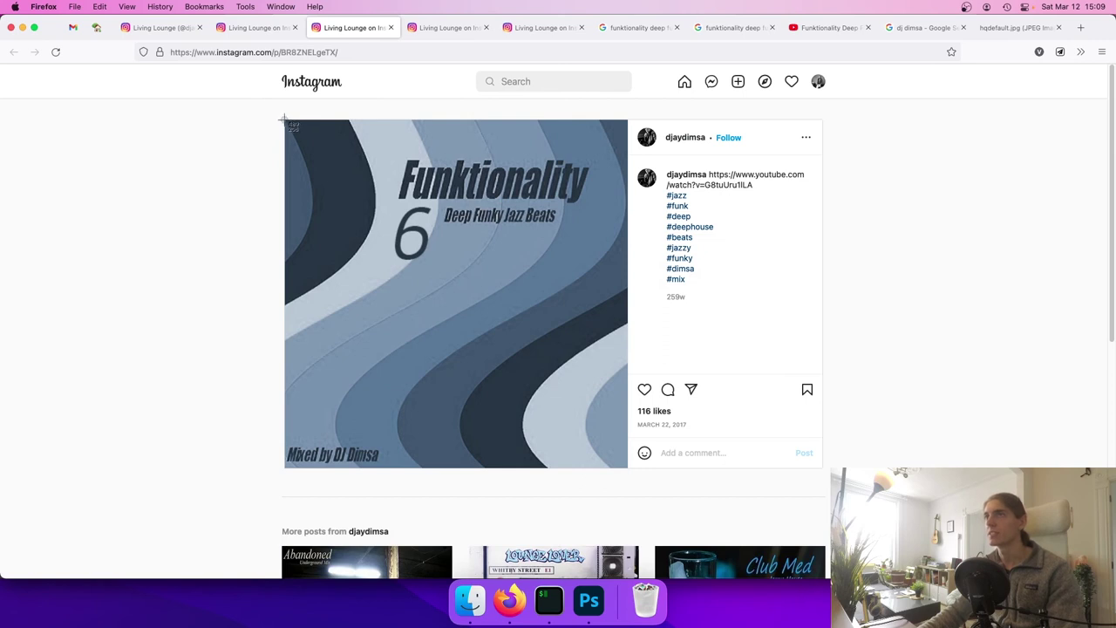
pyautogui.moveTo(284, 119); pyautogui.dragTo(630, 471)
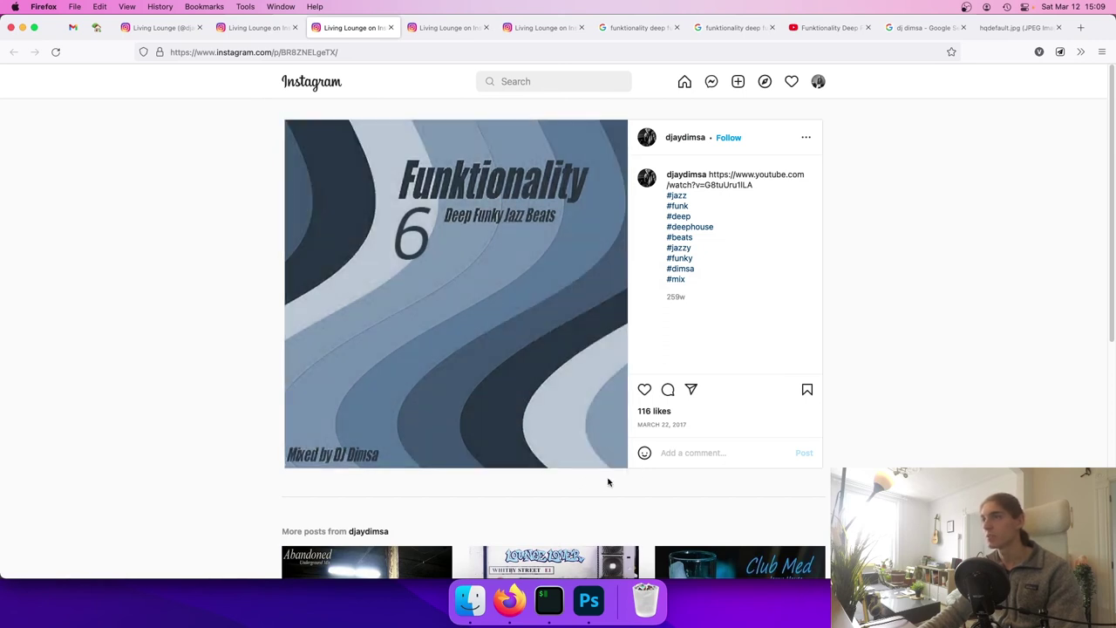
pyautogui.click(590, 603)
pyautogui.moveTo(1049, 572); pyautogui.dragTo(487, 382)
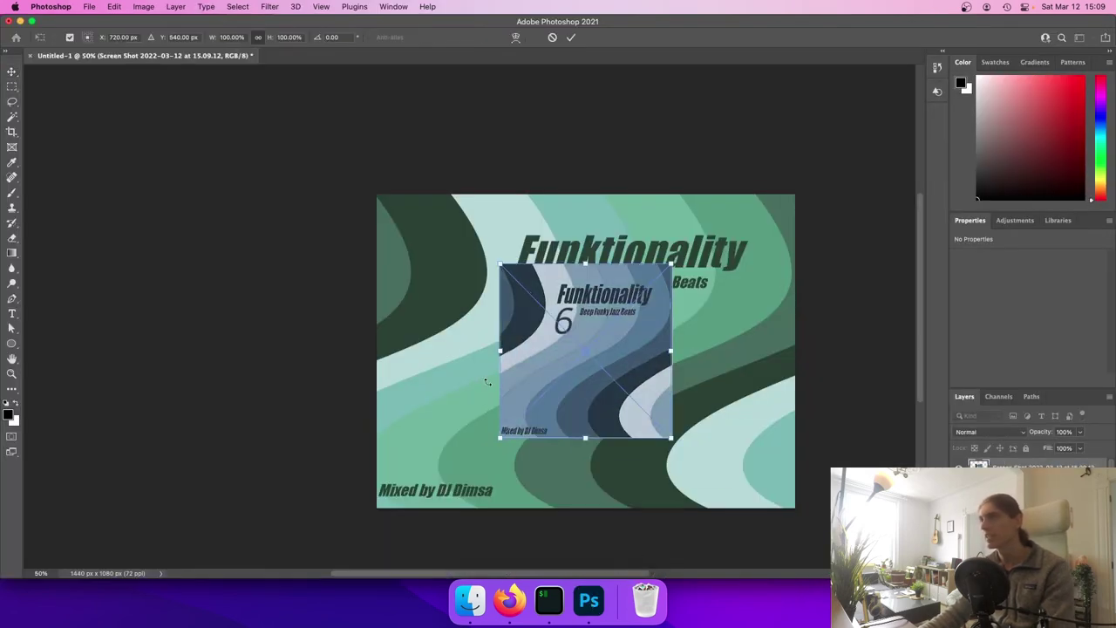
pyautogui.press('Return')
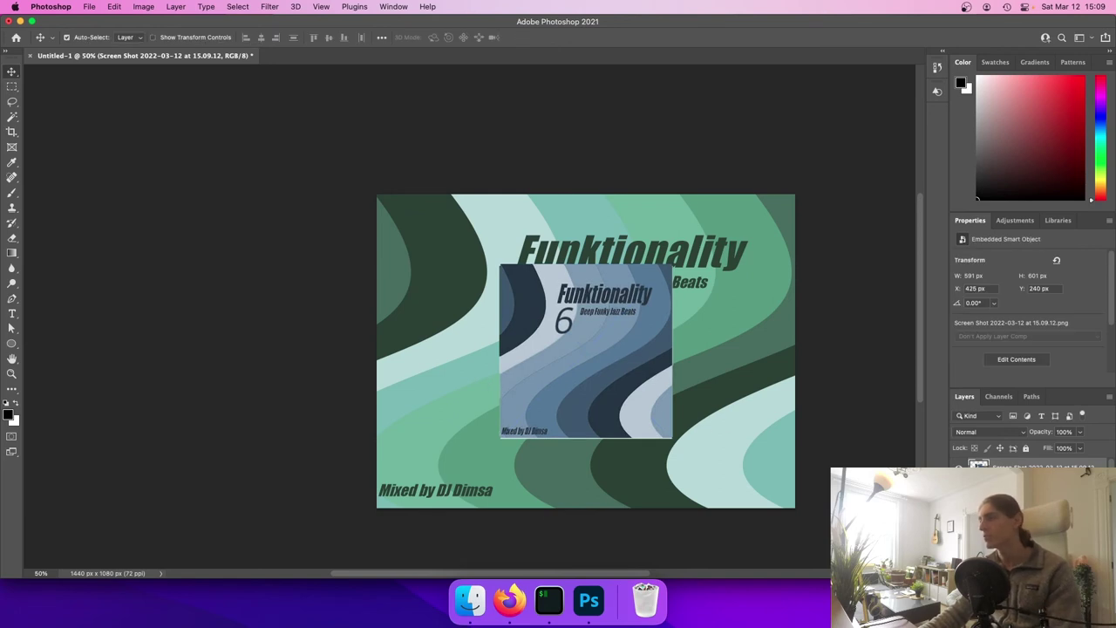
# Add a Hue/Saturation adjustment layer for the Funktionality 6 variant and set hue to -180 and saturation to -70
pyautogui.click(1086, 469)
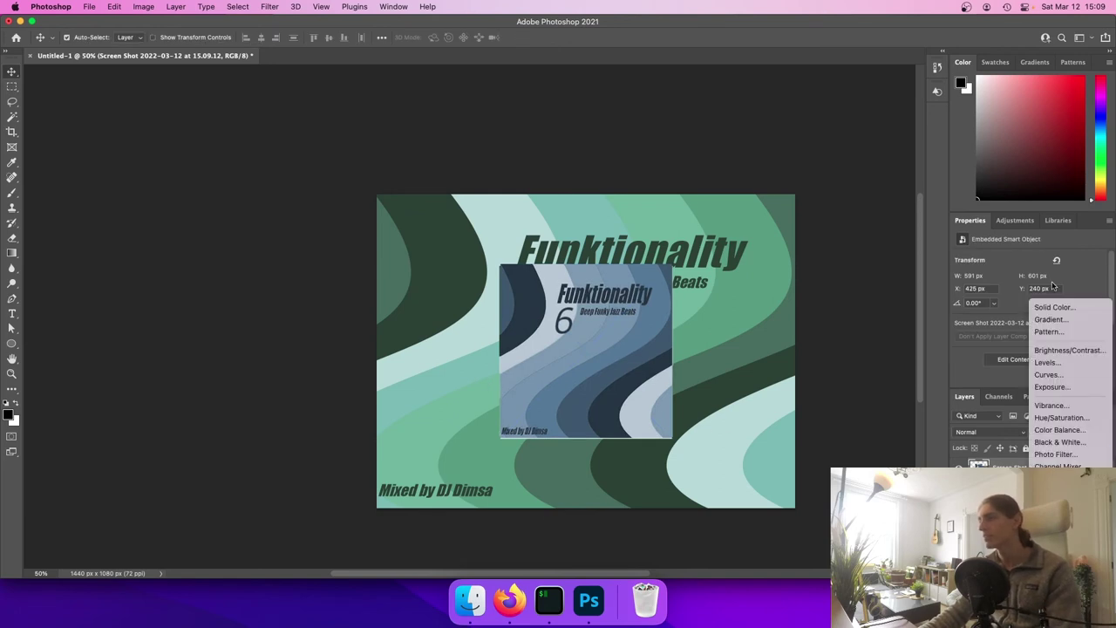
pyautogui.click(1061, 419)
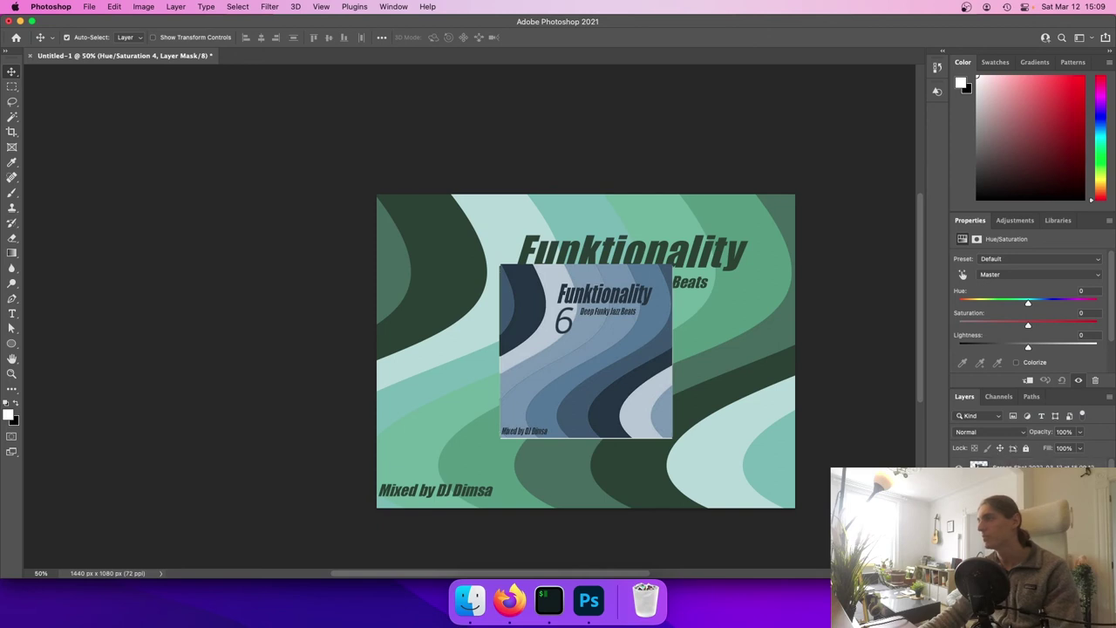
pyautogui.moveTo(1029, 303); pyautogui.dragTo(971, 303)
pyautogui.moveTo(973, 304); pyautogui.dragTo(953, 304)
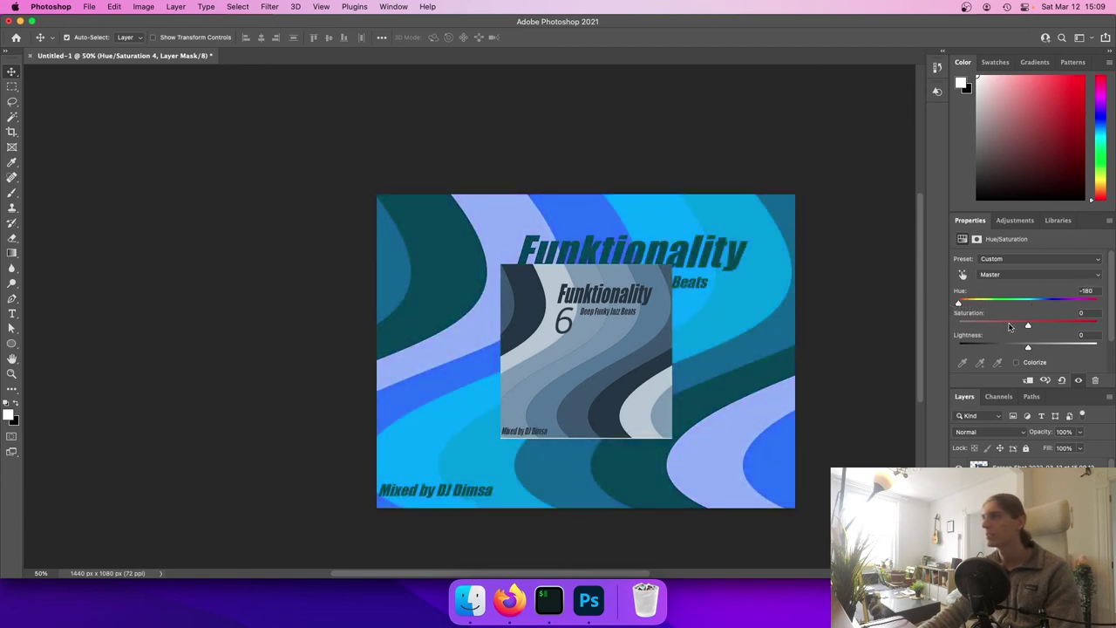
pyautogui.moveTo(1028, 326); pyautogui.dragTo(1000, 326)
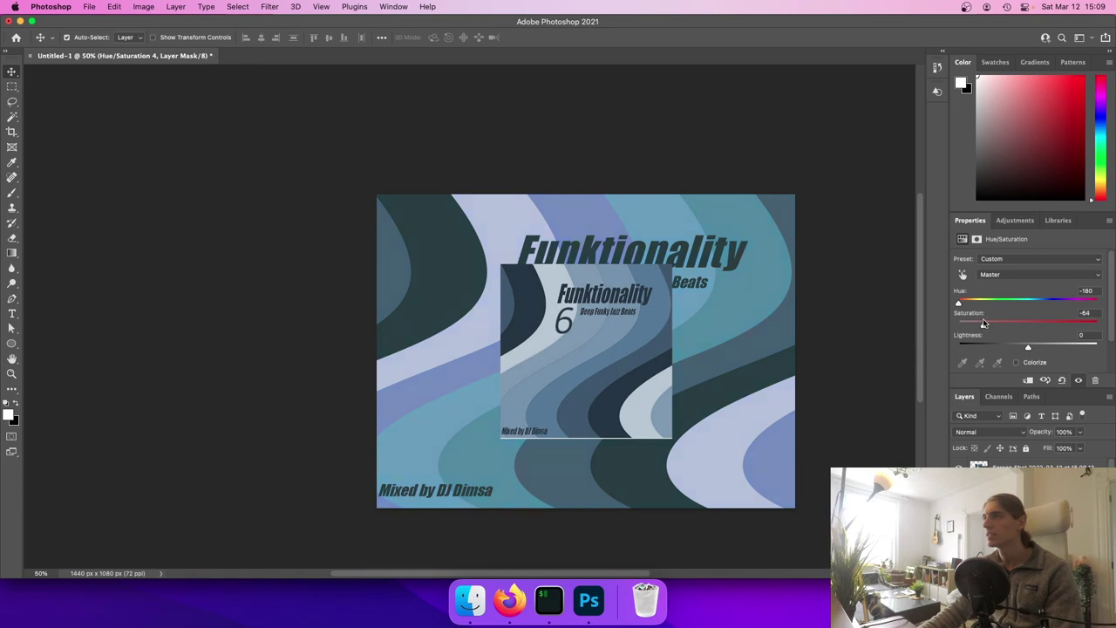
pyautogui.moveTo(1091, 313); pyautogui.dragTo(1033, 314)
pyautogui.write('-70')
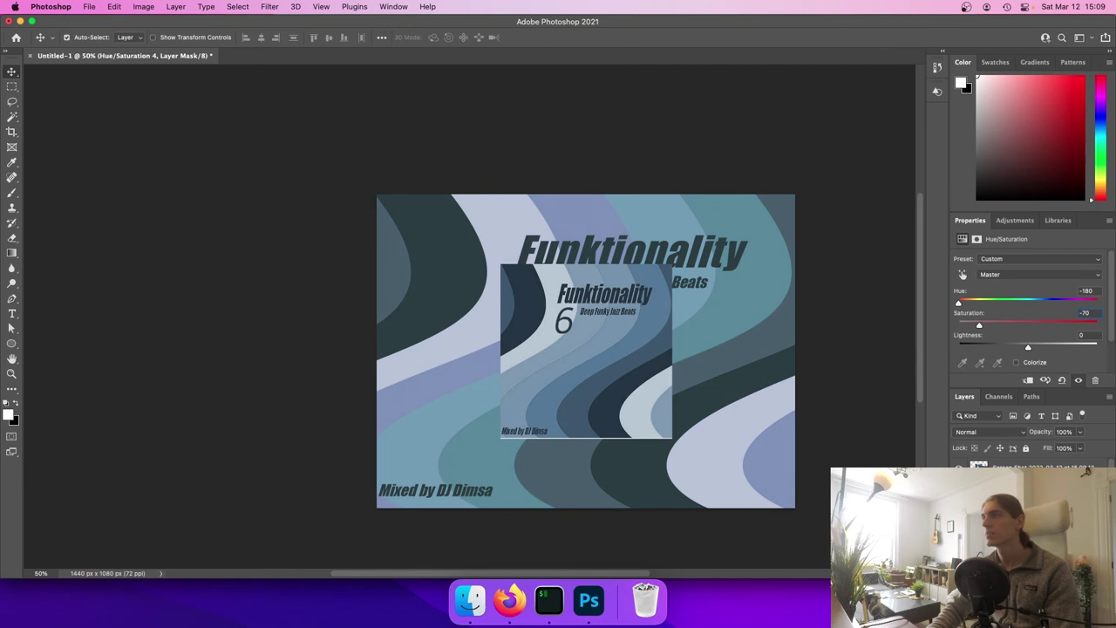
# Try saturation values of -65, -60 and -50 on the Funktionality 6 Hue/Saturation layer, settling back at -60
pyautogui.write('-')
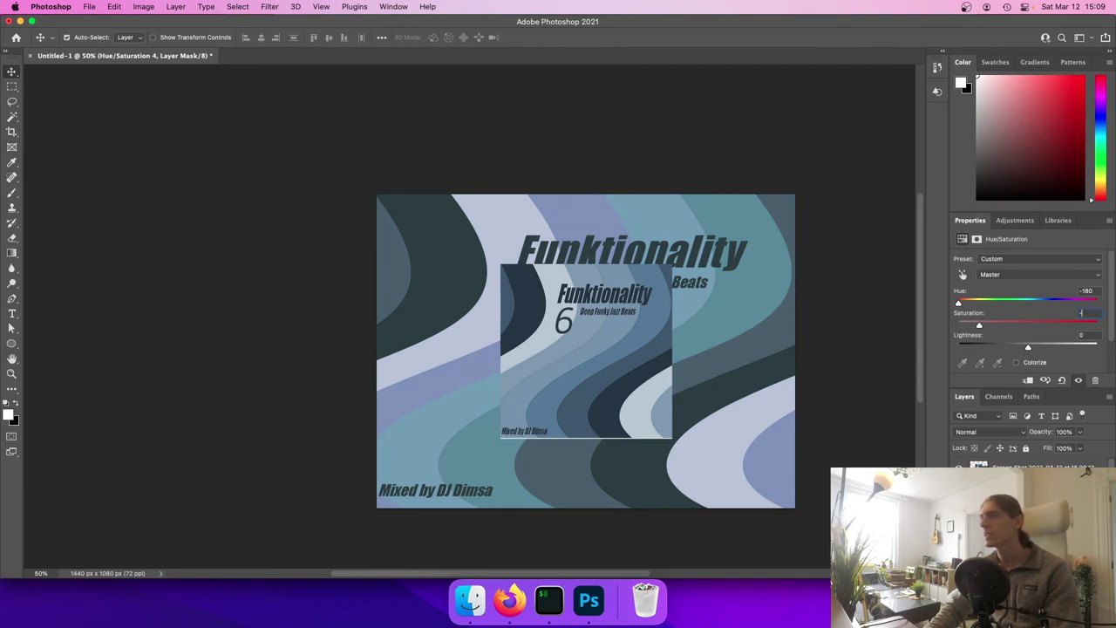
pyautogui.write('65')
pyautogui.press('super+a')
pyautogui.write('-60')
pyautogui.press('super+a')
pyautogui.write('-50')
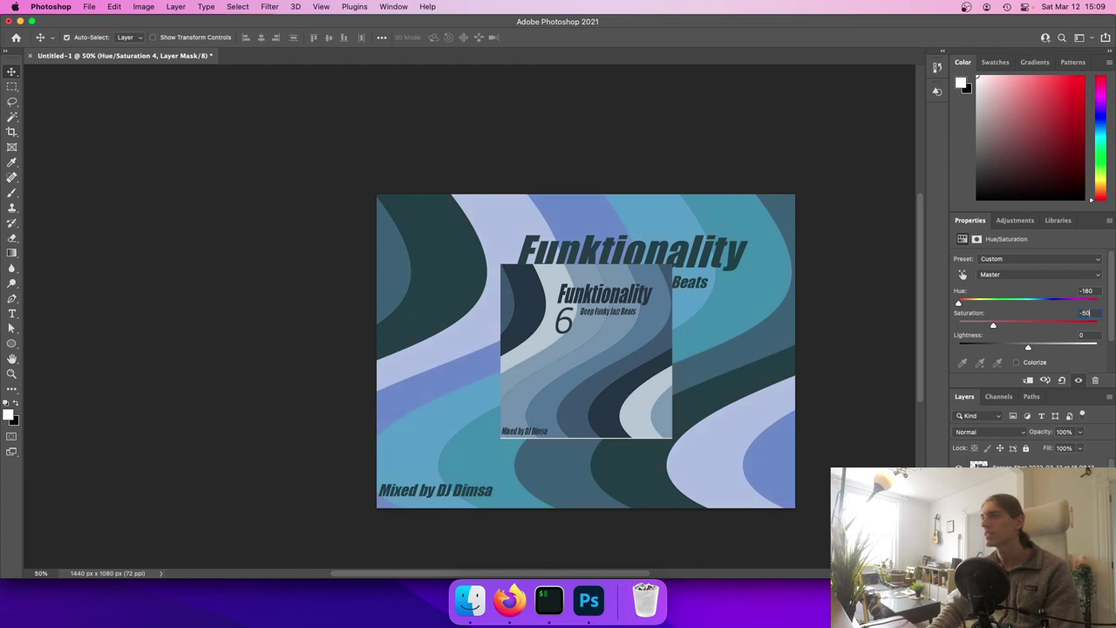
pyautogui.press('BackSpace')
pyautogui.press('BackSpace')
pyautogui.write('60')
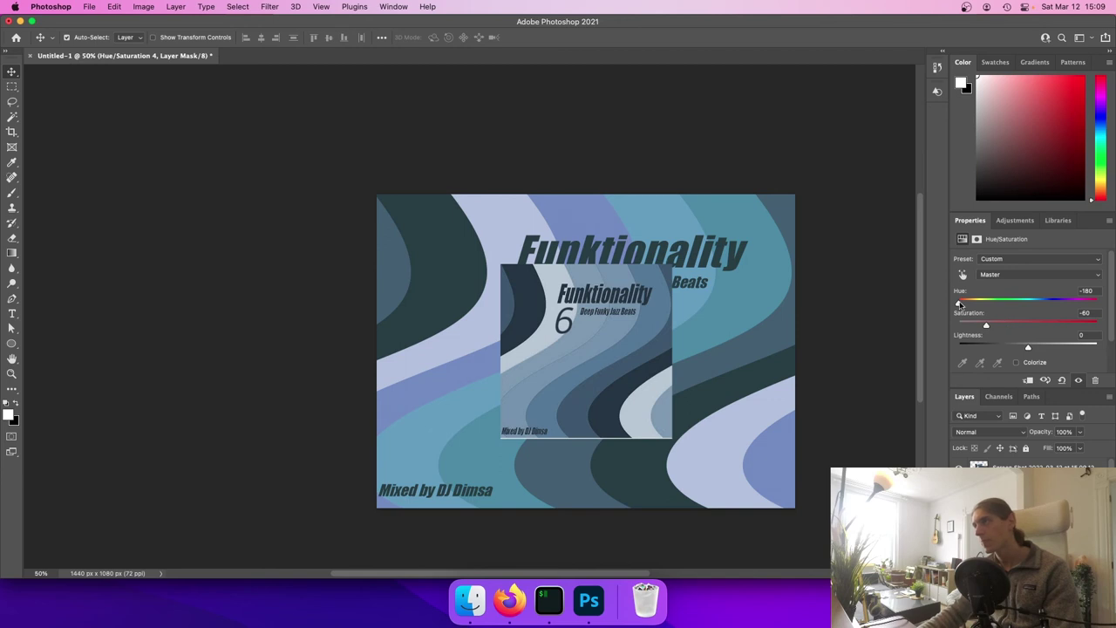
# Restore the saturation to -70, try a hue of +178, and return the hue to -180
pyautogui.moveTo(959, 302); pyautogui.dragTo(1012, 309)
pyautogui.write('-70')
pyautogui.press('Return')
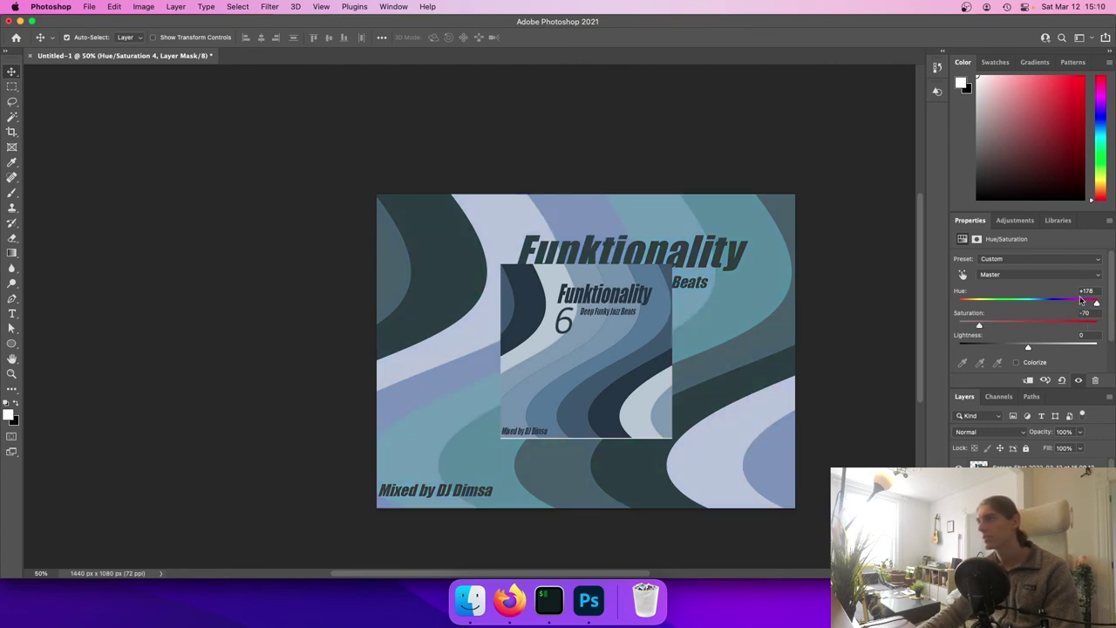
pyautogui.moveTo(1095, 303); pyautogui.dragTo(956, 303)
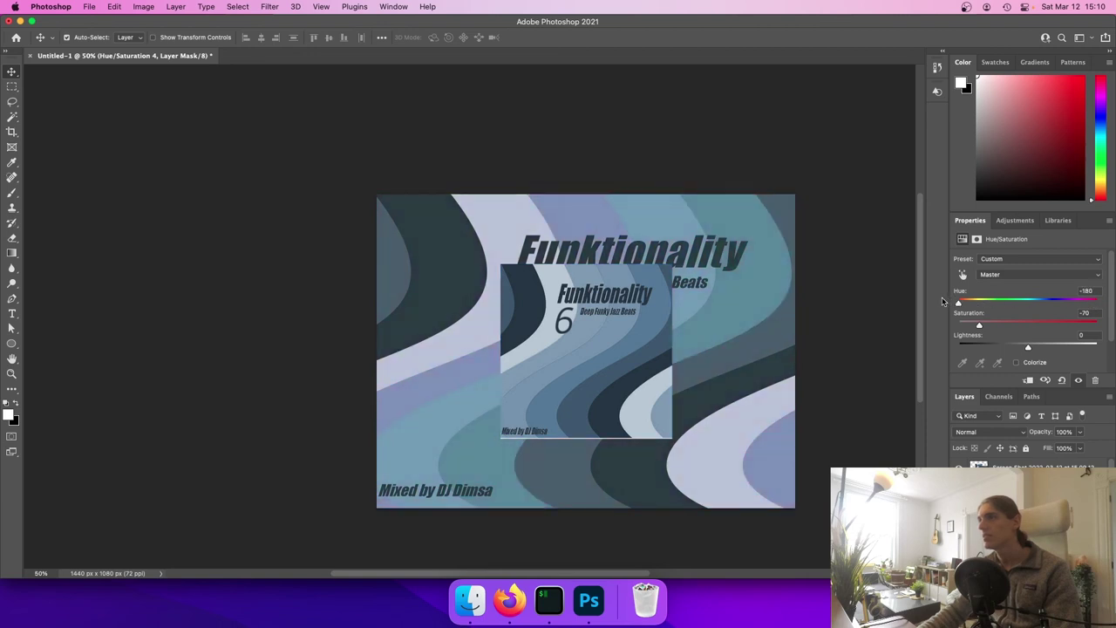
pyautogui.moveTo(959, 303); pyautogui.dragTo(959, 302)
# Try a lightness of +6 on the Funktionality 6 adjustment layer and reset it to 0
pyautogui.moveTo(1028, 347)
pyautogui.mouseDown()
pyautogui.moveTo(1038, 345)
pyautogui.moveTo(1017, 343)
pyautogui.moveTo(1033, 342)
pyautogui.mouseUp()
pyautogui.click(1084, 336)
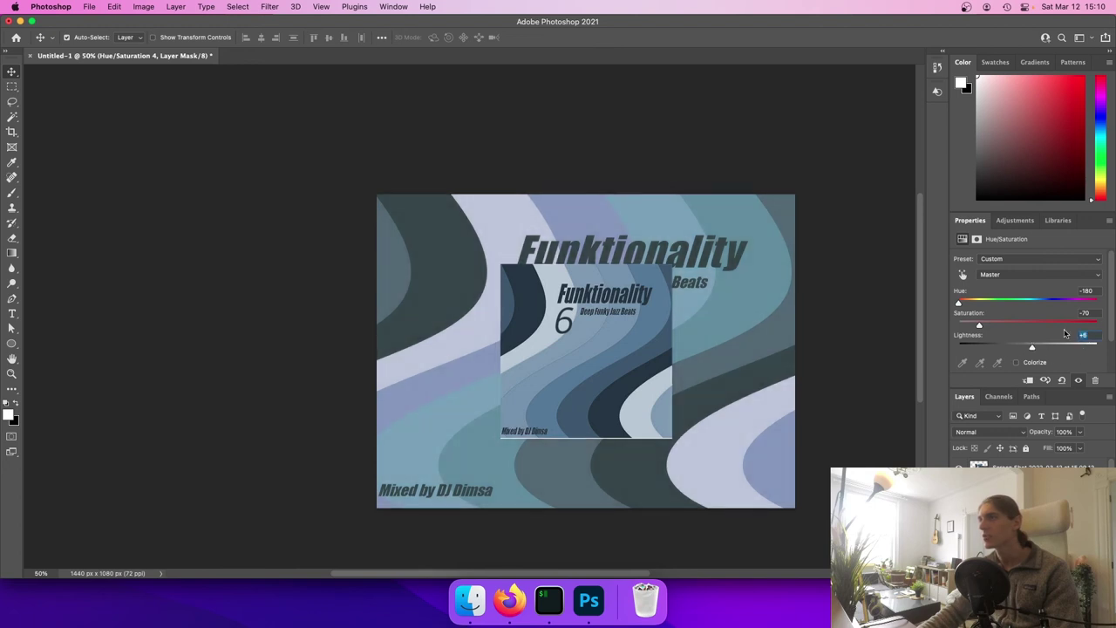
pyautogui.write('0')
# Add a Brightness/Contrast adjustment layer for the Funktionality 6 variant and raise its contrast to 60
pyautogui.click(1034, 571)
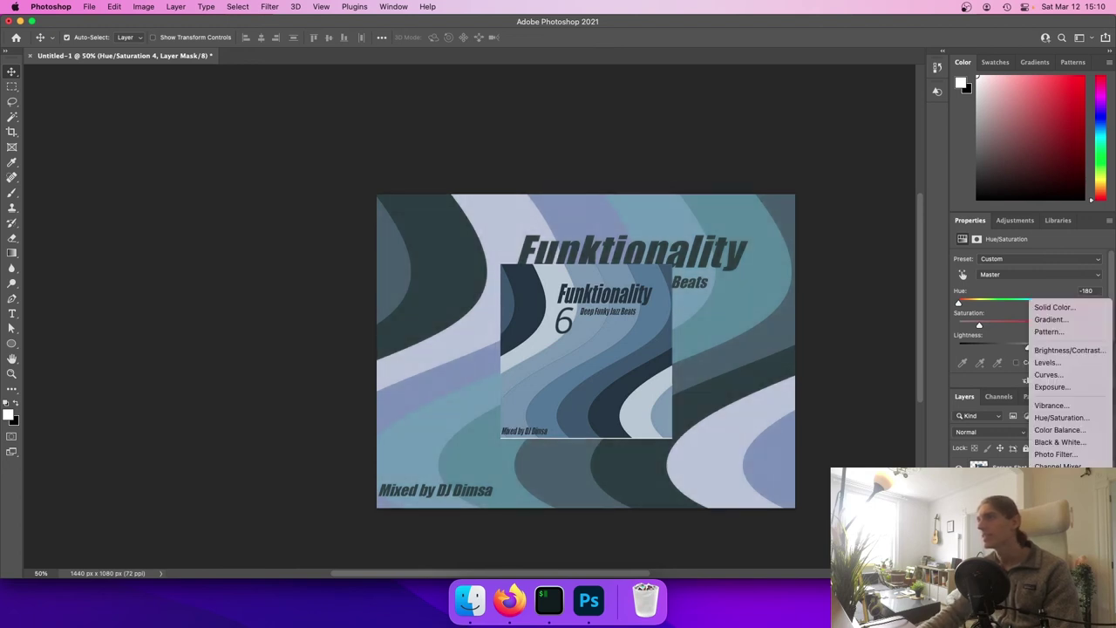
pyautogui.click(1058, 351)
pyautogui.moveTo(1031, 293); pyautogui.dragTo(1072, 309)
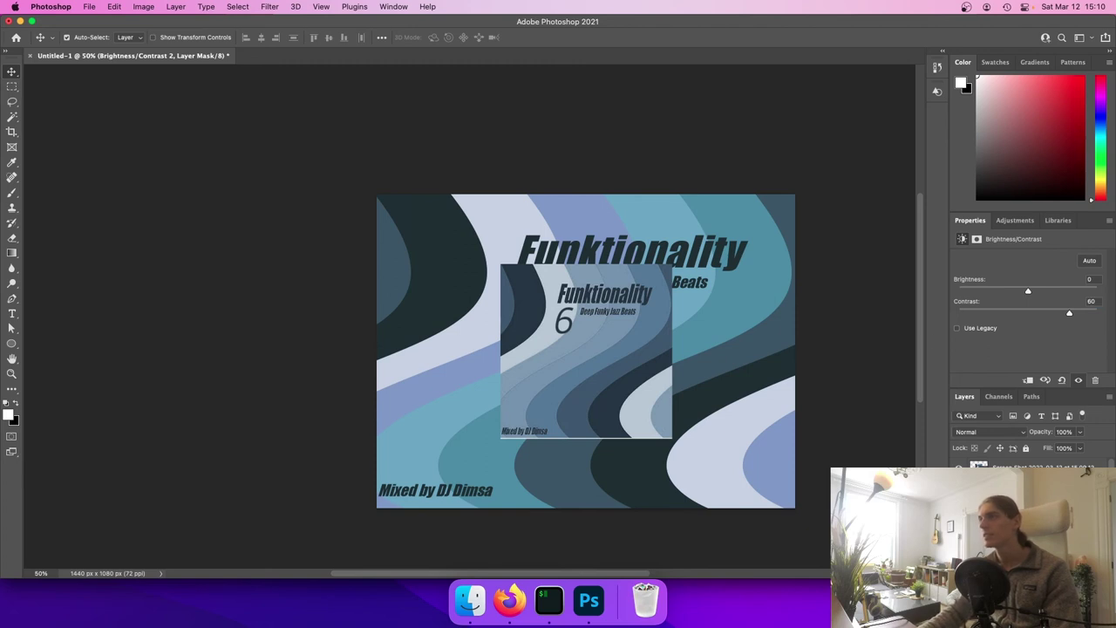
# Set the Funktionality 6 Hue/Saturation layer's saturation to -75 and toggle the reference screenshot to compare
pyautogui.click(1041, 506)
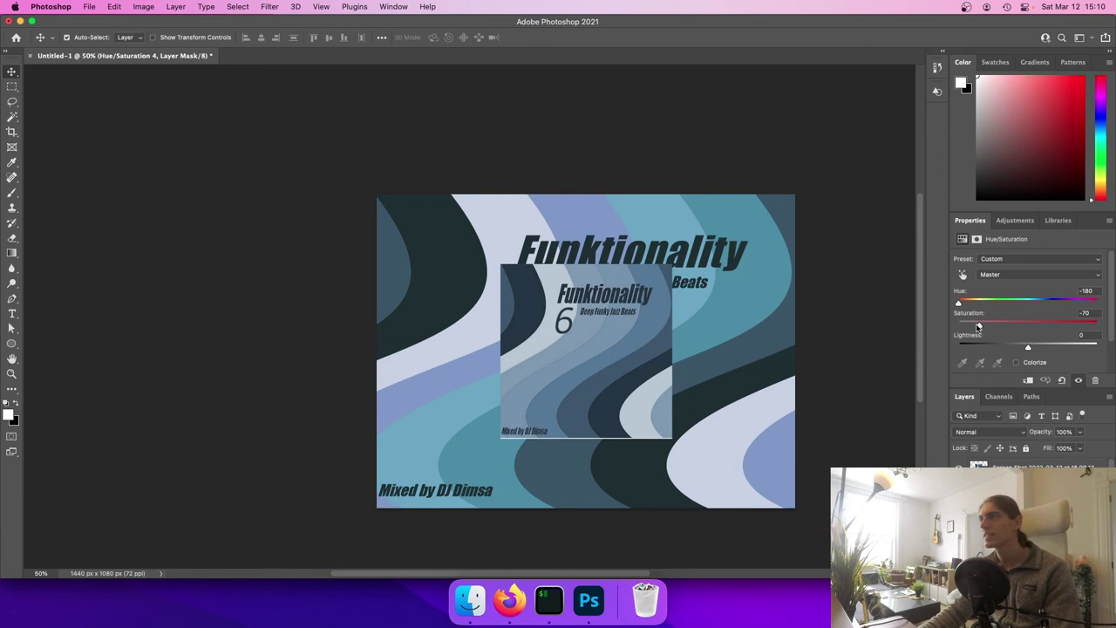
pyautogui.moveTo(978, 325); pyautogui.dragTo(974, 325)
pyautogui.write('-75')
pyautogui.click(958, 469)
pyautogui.click(959, 469)
pyautogui.click(958, 469)
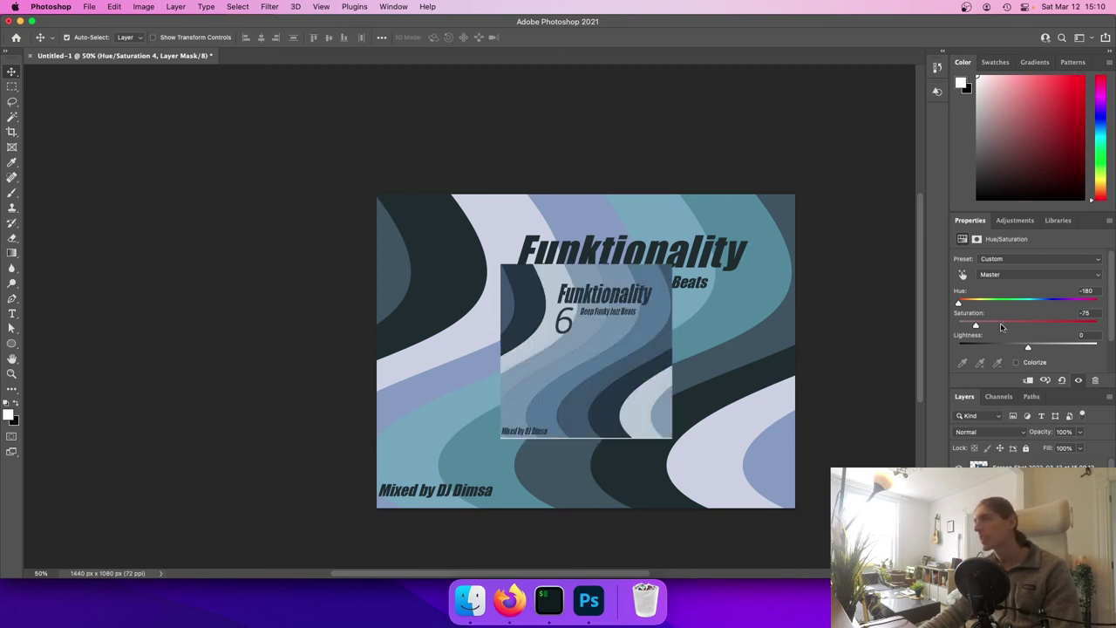
# Set the Funktionality 6 Hue/Saturation layer's hue to -175 and toggle the reference screenshot to compare
pyautogui.moveTo(959, 303)
pyautogui.mouseDown()
pyautogui.moveTo(1101, 310)
pyautogui.moveTo(960, 304)
pyautogui.mouseUp()
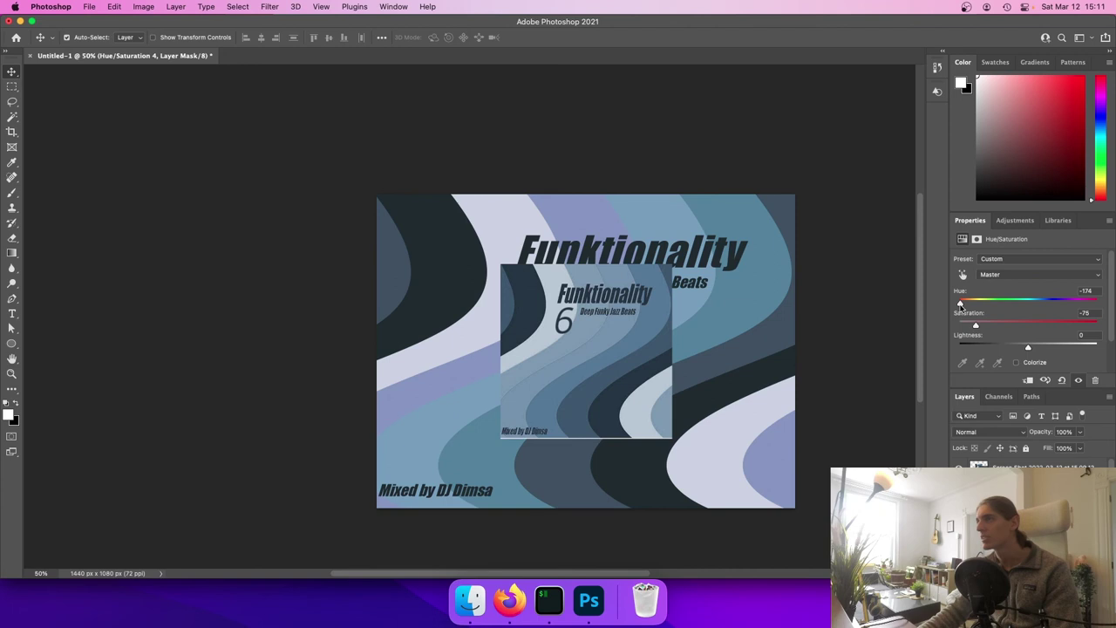
pyautogui.moveTo(961, 305); pyautogui.dragTo(927, 308)
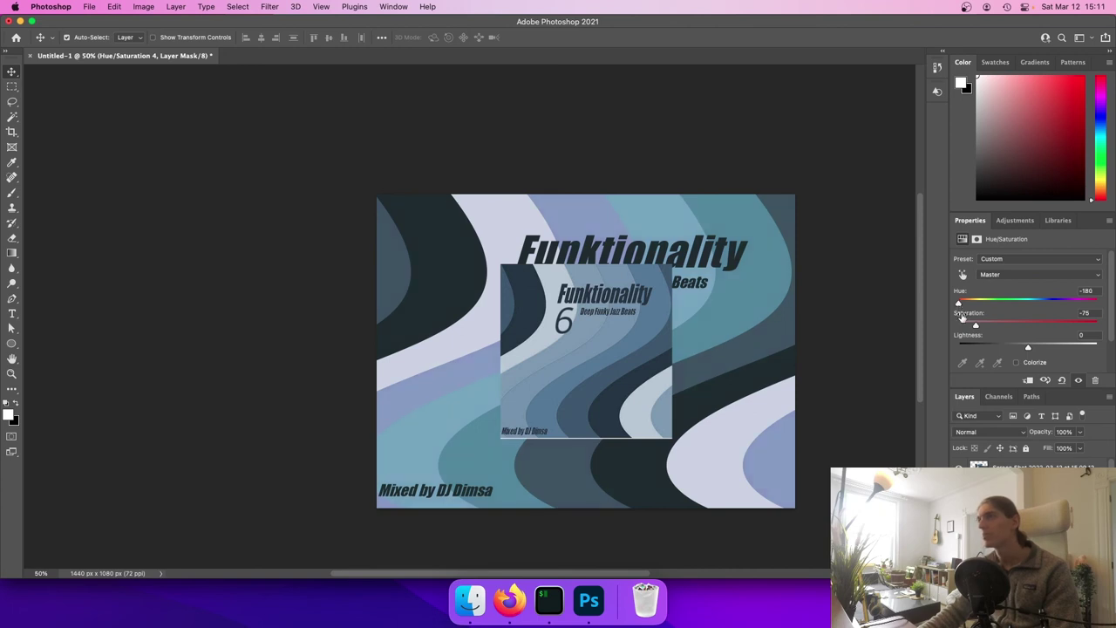
pyautogui.moveTo(1079, 292); pyautogui.dragTo(1114, 300)
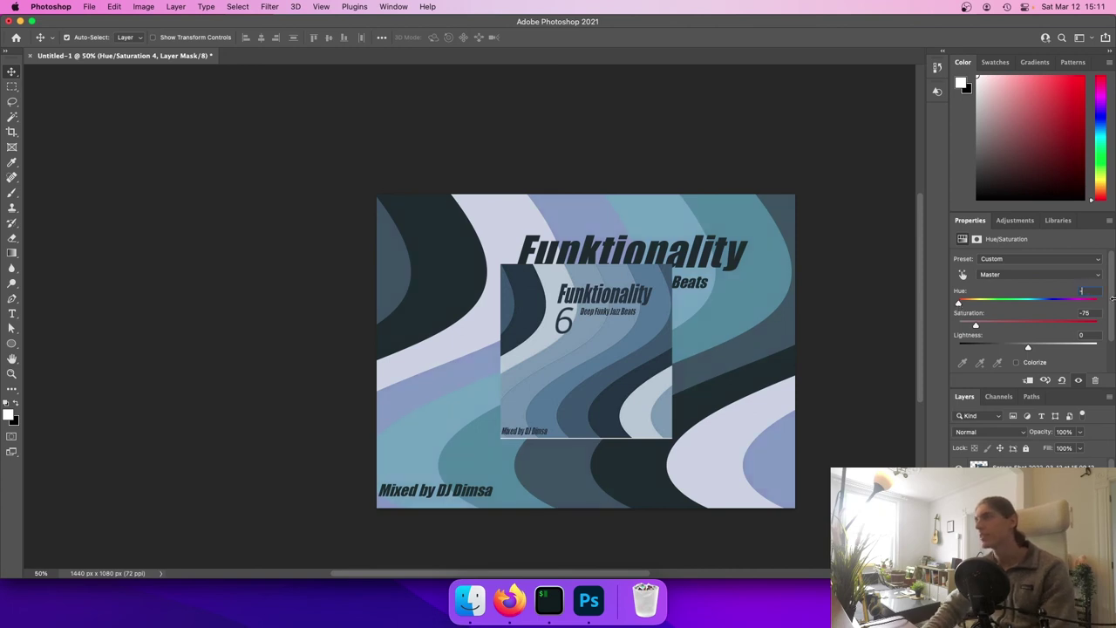
pyautogui.write('-175')
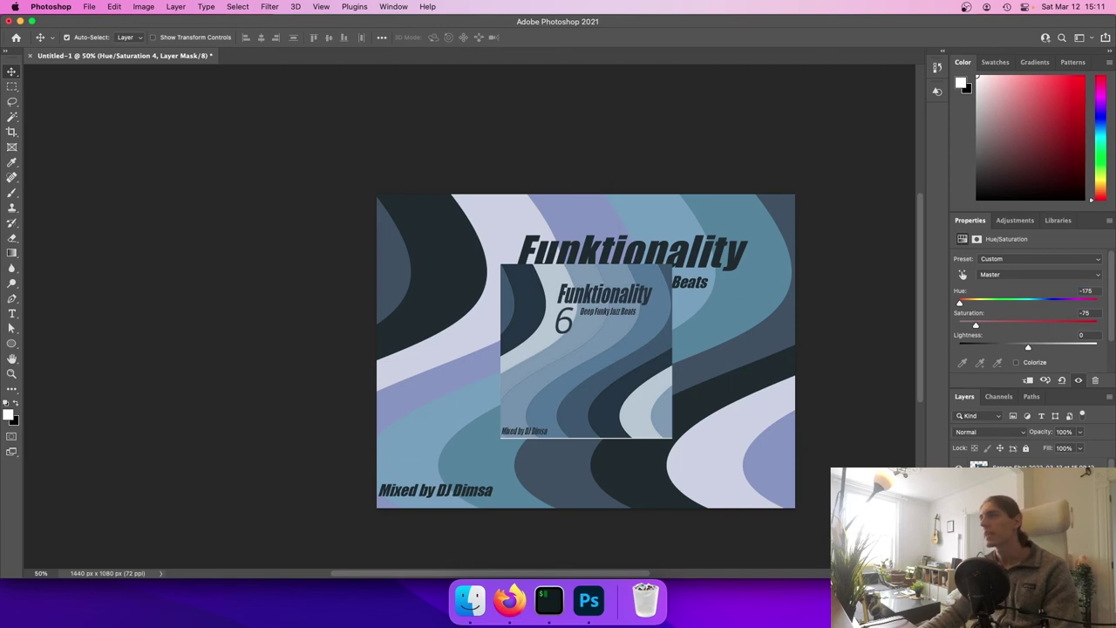
pyautogui.click(959, 470)
pyautogui.click(960, 470)
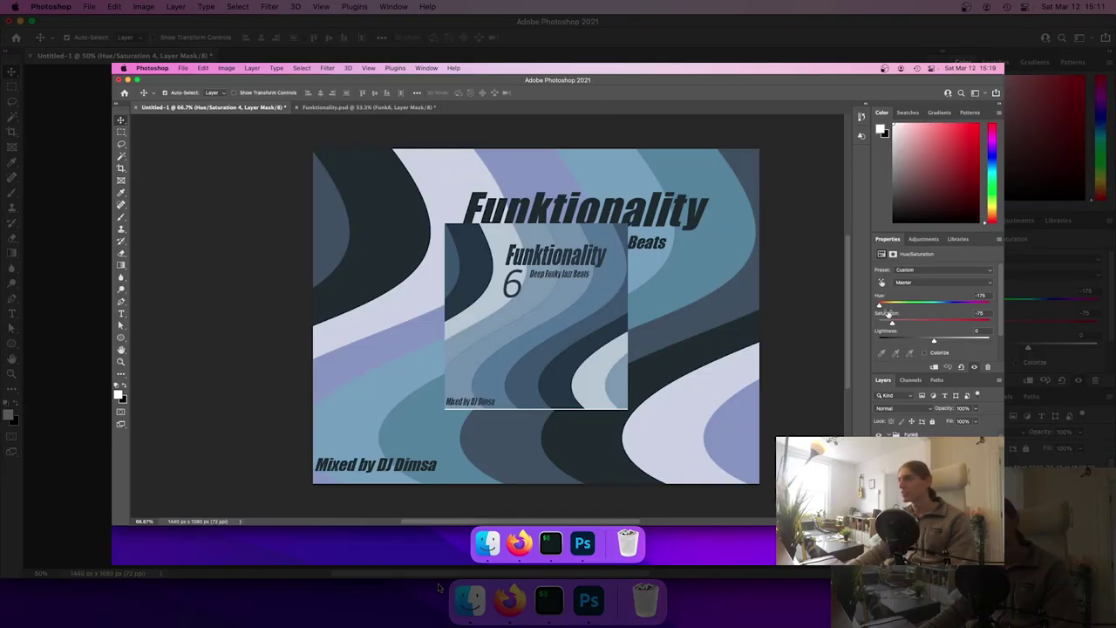
# Enable Colorize on the Funktionality 6 Hue/Saturation layer and tune the hue around 213 to match the reference screenshot's blues
pyautogui.moveTo(881, 304); pyautogui.dragTo(763, 311)
pyautogui.click(925, 354)
pyautogui.moveTo(879, 306); pyautogui.dragTo(945, 307)
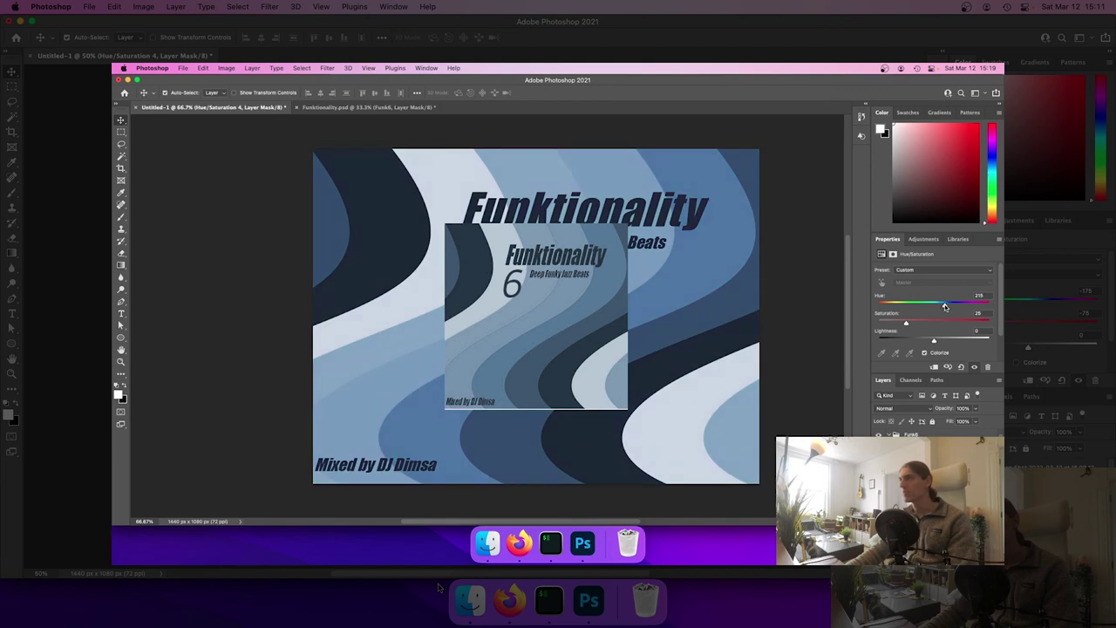
pyautogui.moveTo(945, 307); pyautogui.dragTo(941, 307)
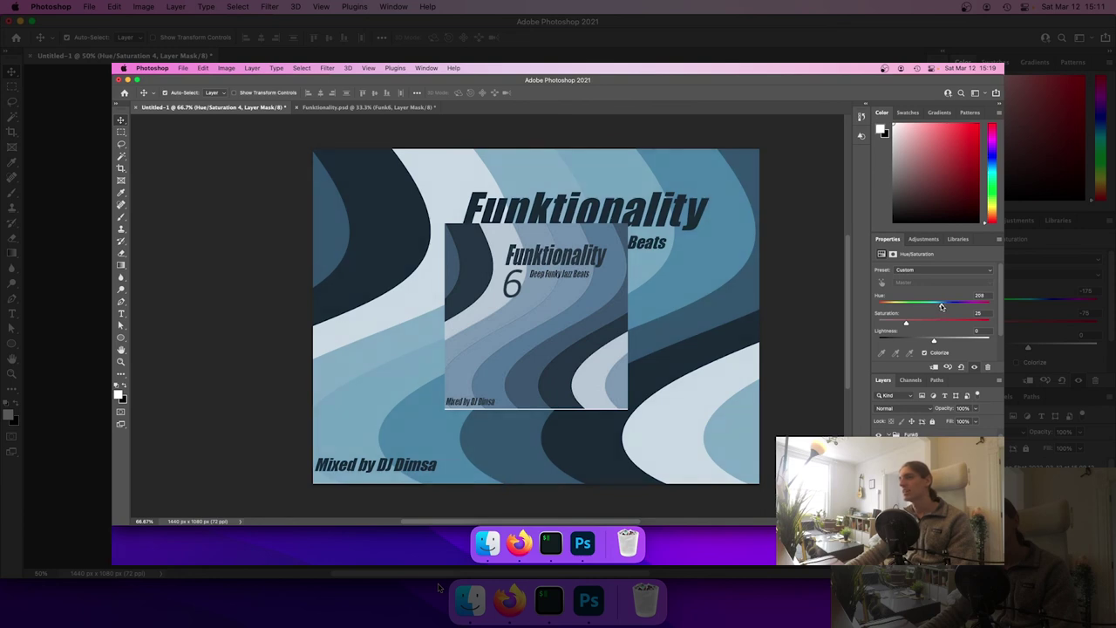
pyautogui.moveTo(941, 307); pyautogui.dragTo(943, 307)
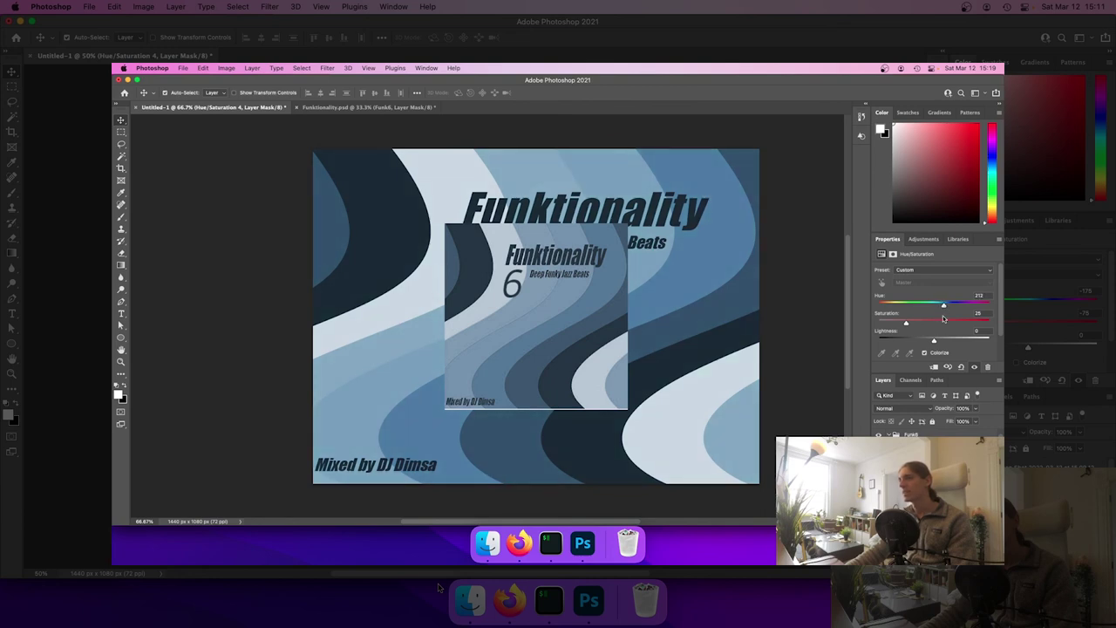
pyautogui.click(880, 471)
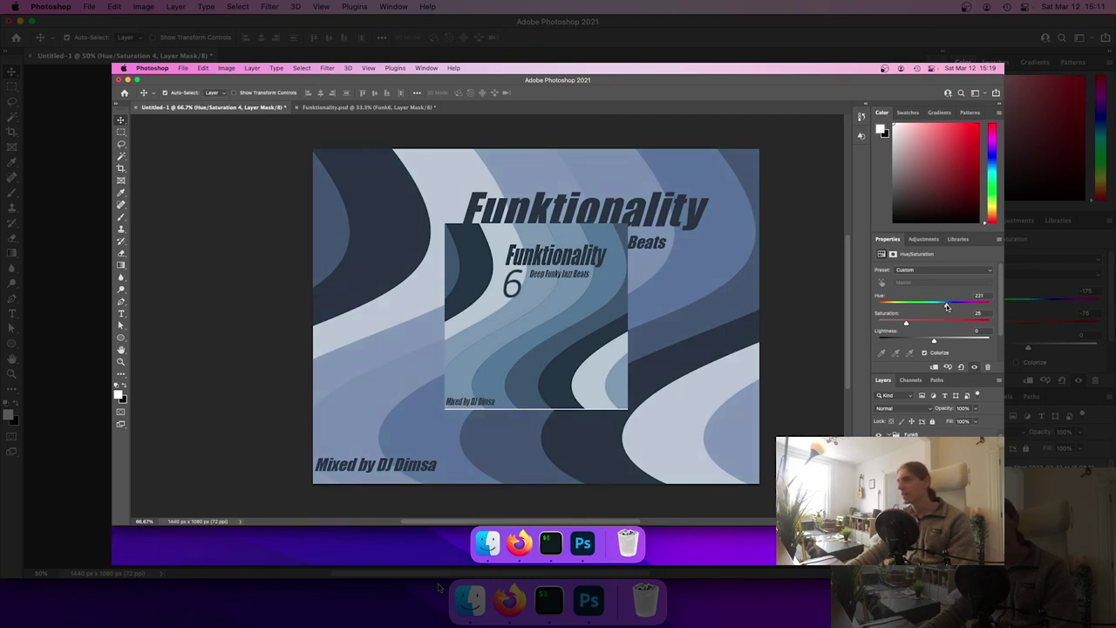
pyautogui.moveTo(947, 307); pyautogui.dragTo(942, 307)
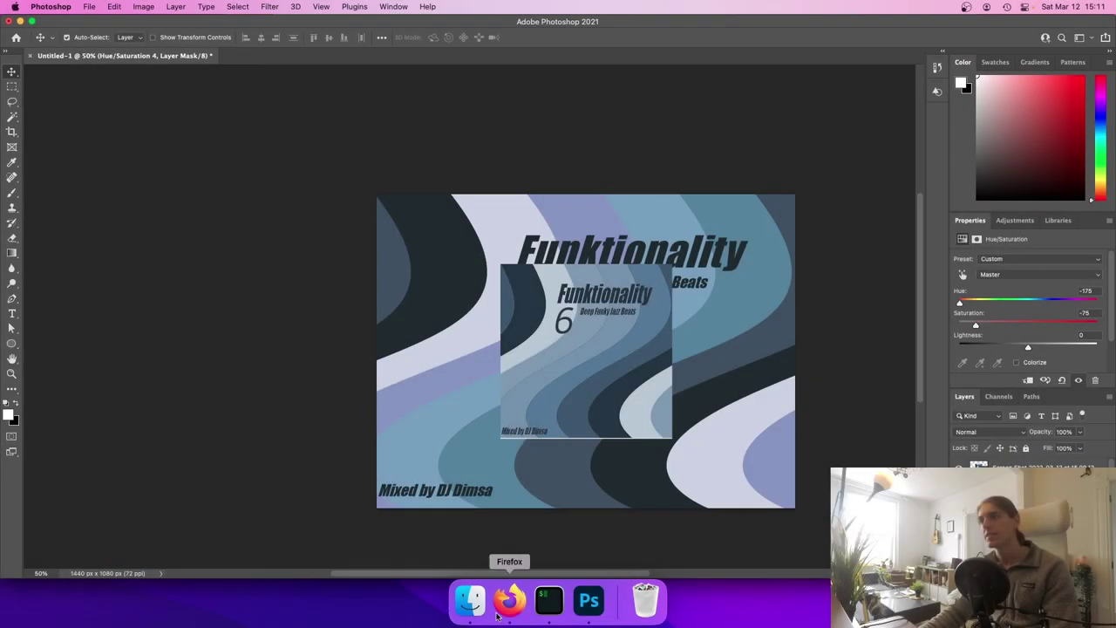
# Switch to Firefox, find the Funktionality 7 cover in the Google image result, and capture a screenshot of the cover area
pyautogui.click(497, 616)
pyautogui.click(929, 31)
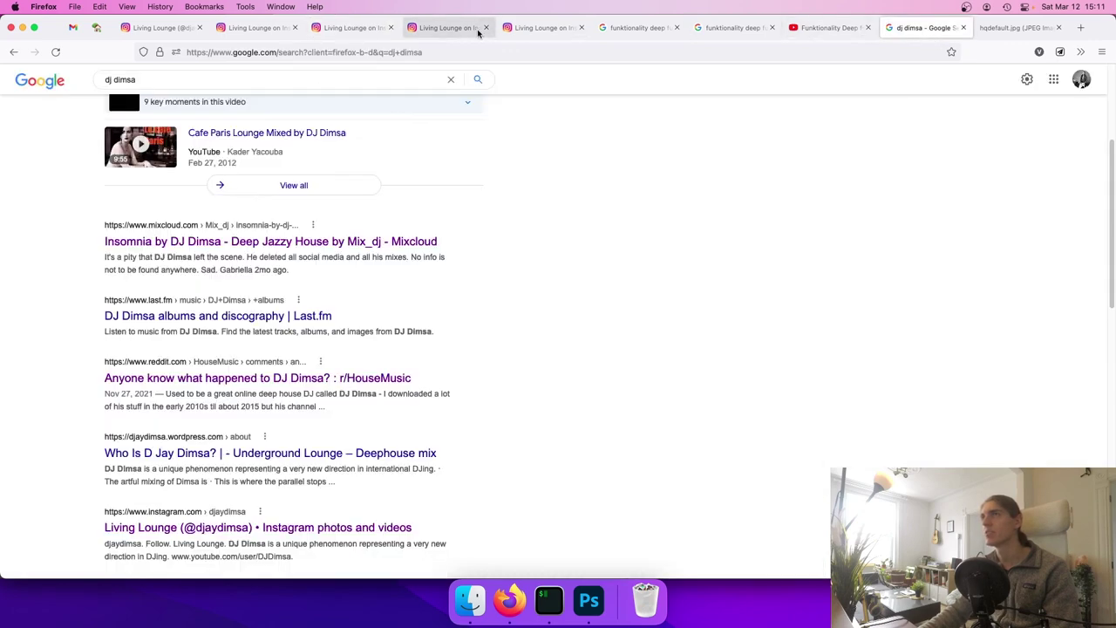
pyautogui.click(620, 31)
pyautogui.click(720, 31)
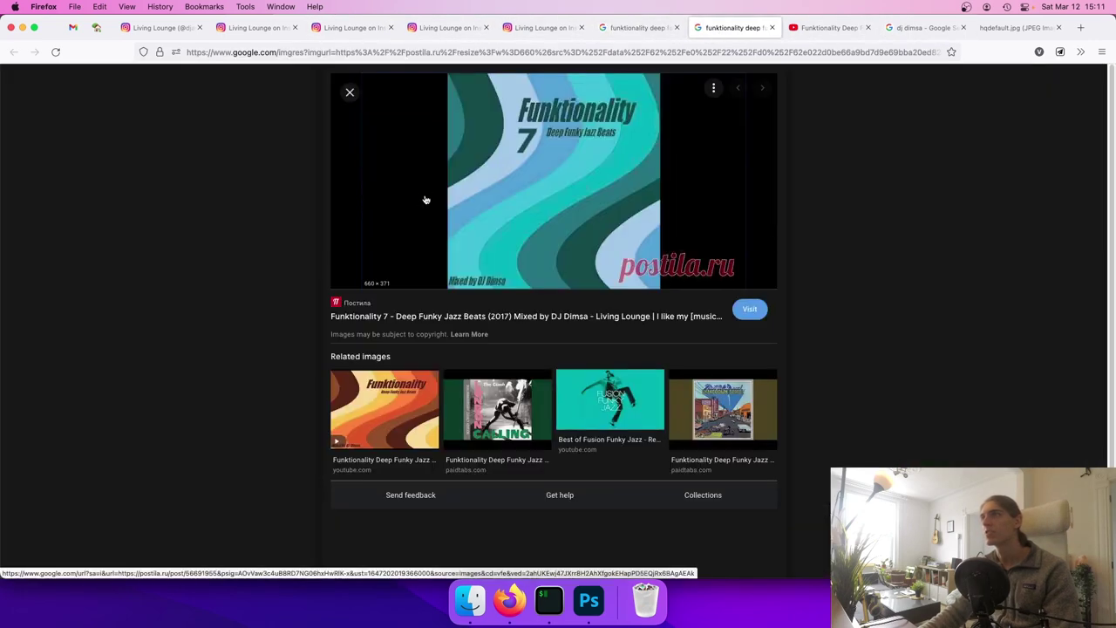
pyautogui.press('super+shift+4')
pyautogui.moveTo(447, 73); pyautogui.dragTo(660, 289)
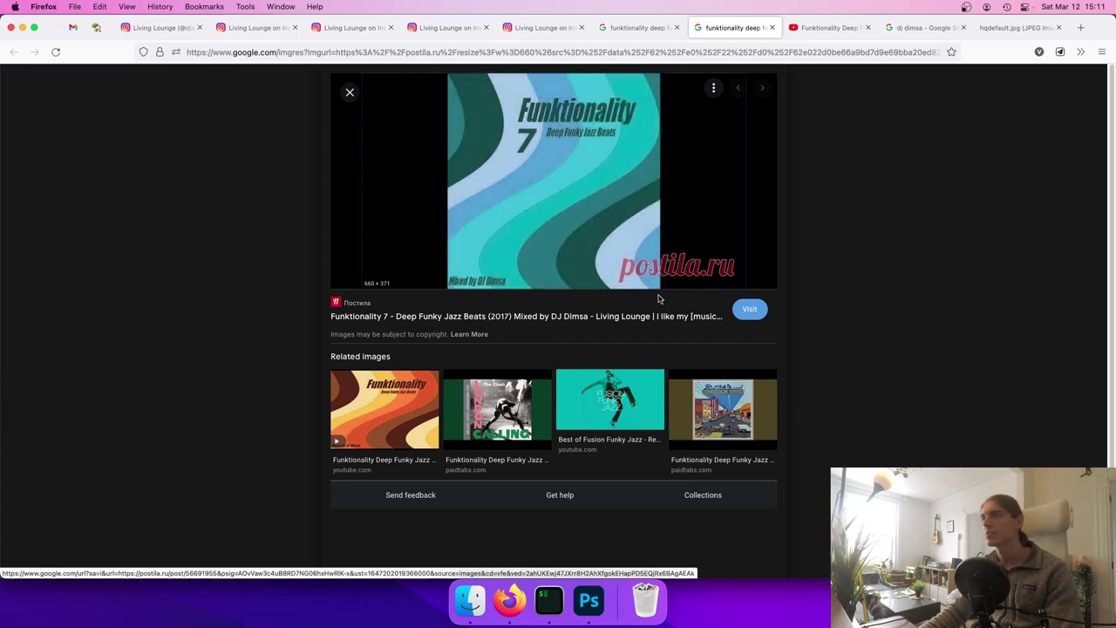
# Return to Photoshop and place the Funktionality 7 screenshot in the centre of the document
pyautogui.click(585, 614)
pyautogui.click(959, 471)
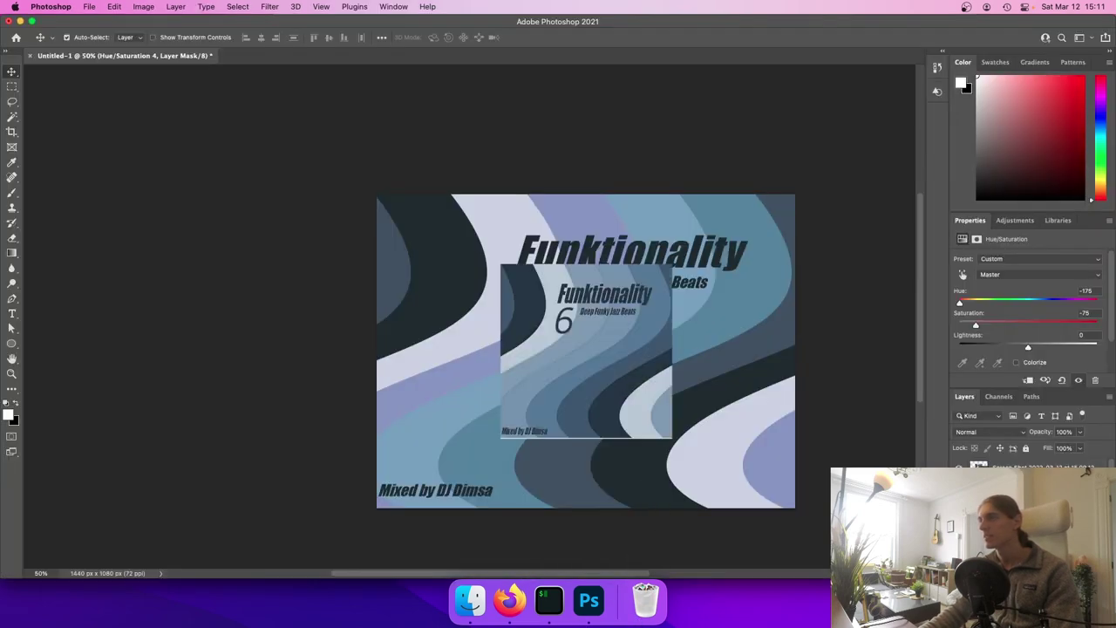
pyautogui.click(959, 471)
pyautogui.moveTo(1038, 580); pyautogui.dragTo(623, 365)
pyautogui.press('Return')
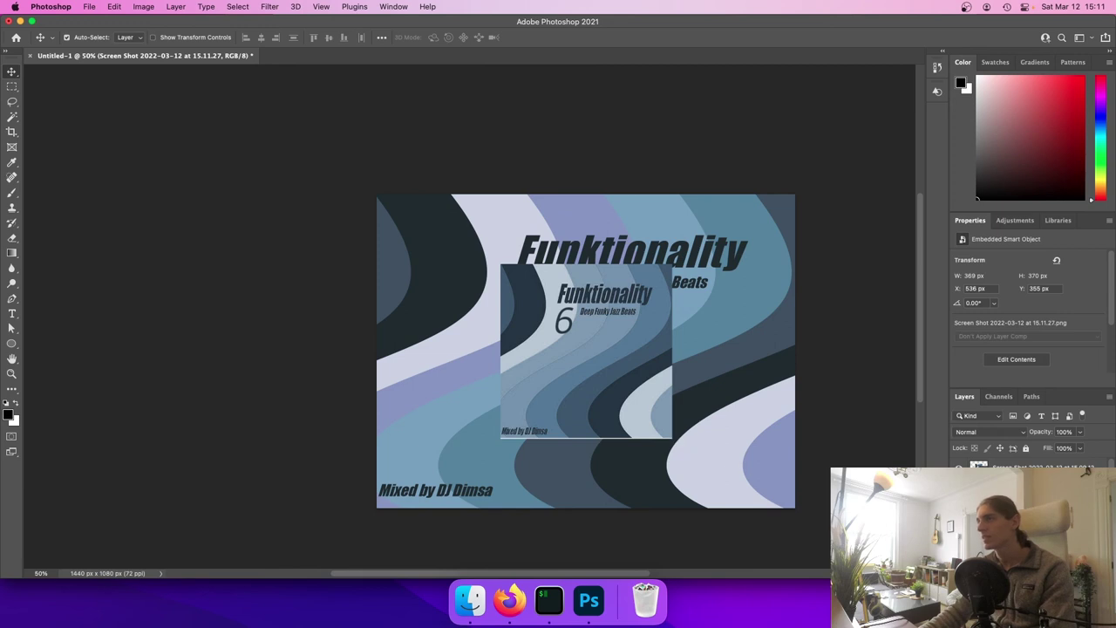
# Group the Funktionality 6 screenshot with its adjustment layers and name the group Funk6
pyautogui.moveTo(1010, 466); pyautogui.dragTo(1010, 499)
pyautogui.press('super+g')
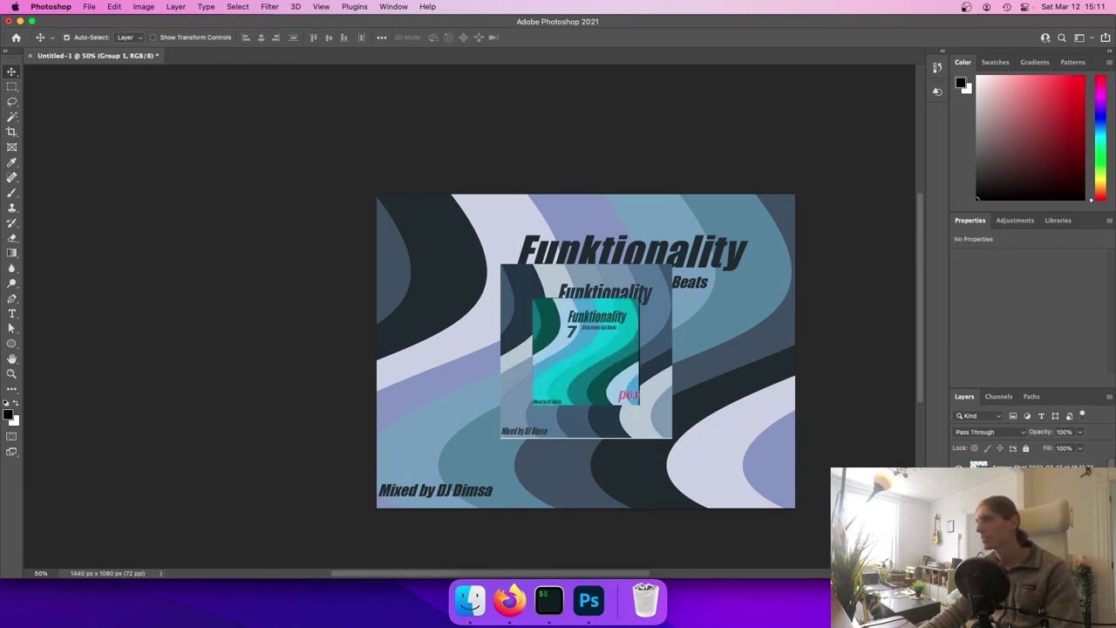
pyautogui.write('Funk6')
pyautogui.press('Return')
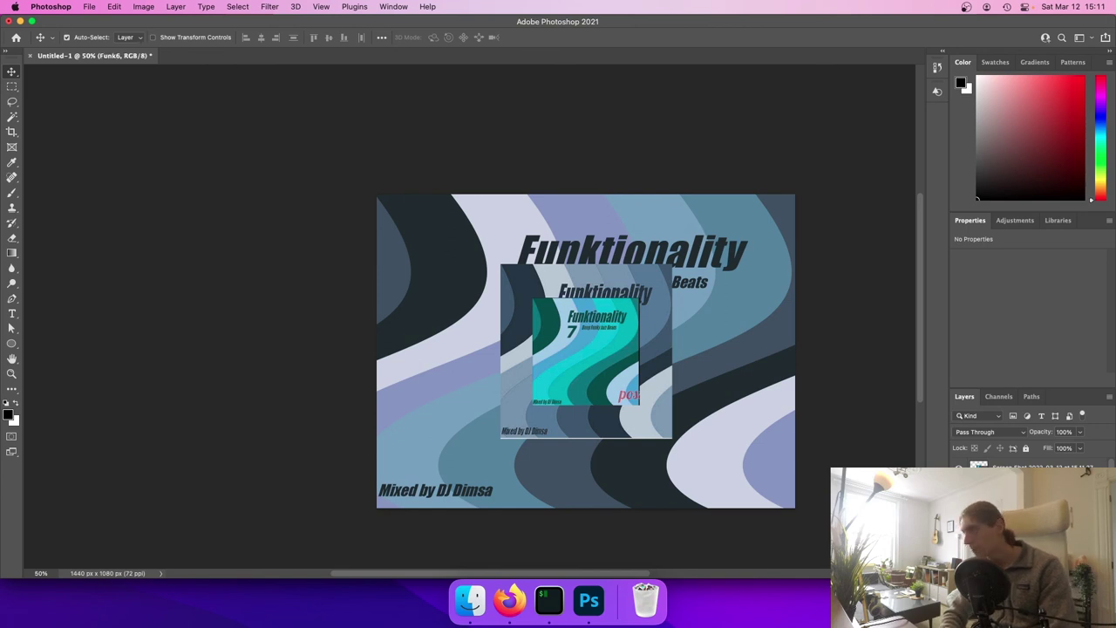
# Hide the Funk6 group and add a Hue/Saturation adjustment layer for the Funktionality 7 variant with hue +155
pyautogui.click(1012, 468)
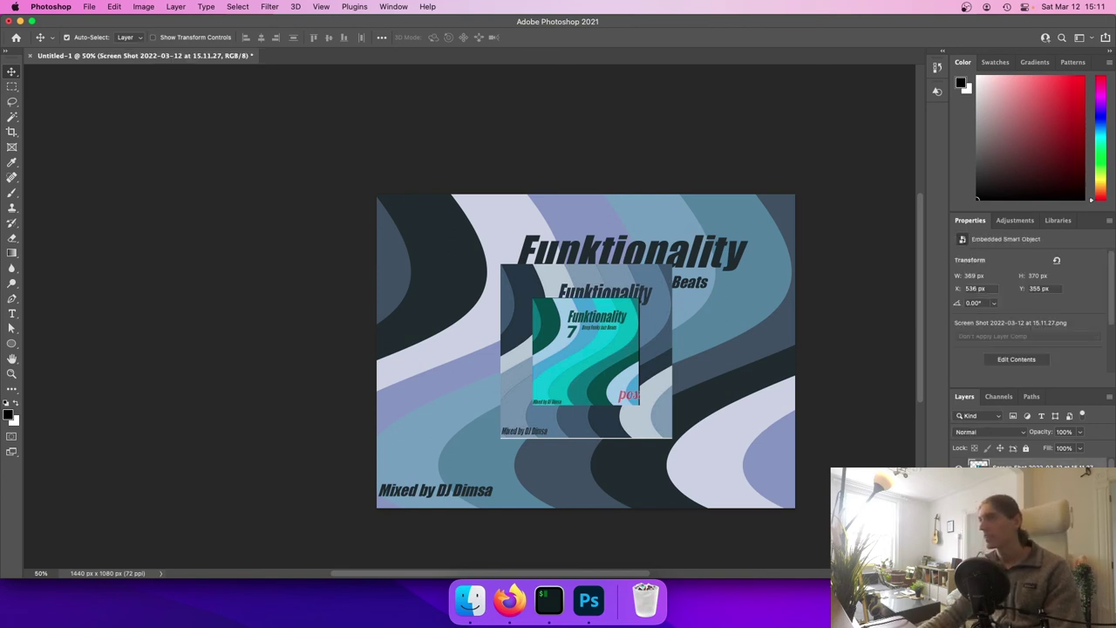
pyautogui.click(959, 484)
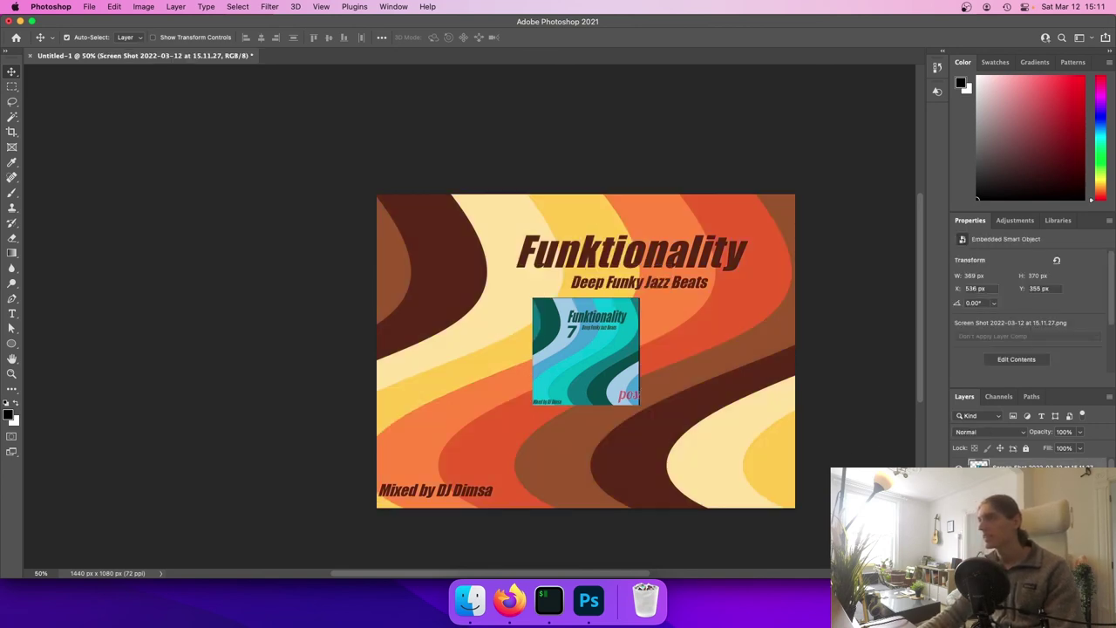
pyautogui.click(1032, 573)
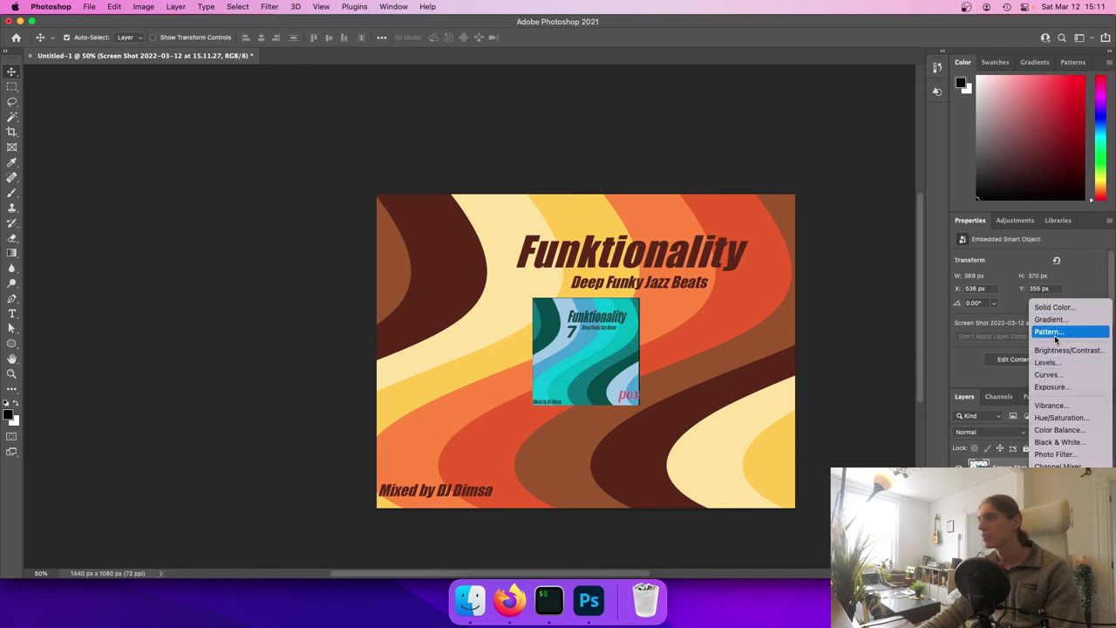
pyautogui.click(1059, 419)
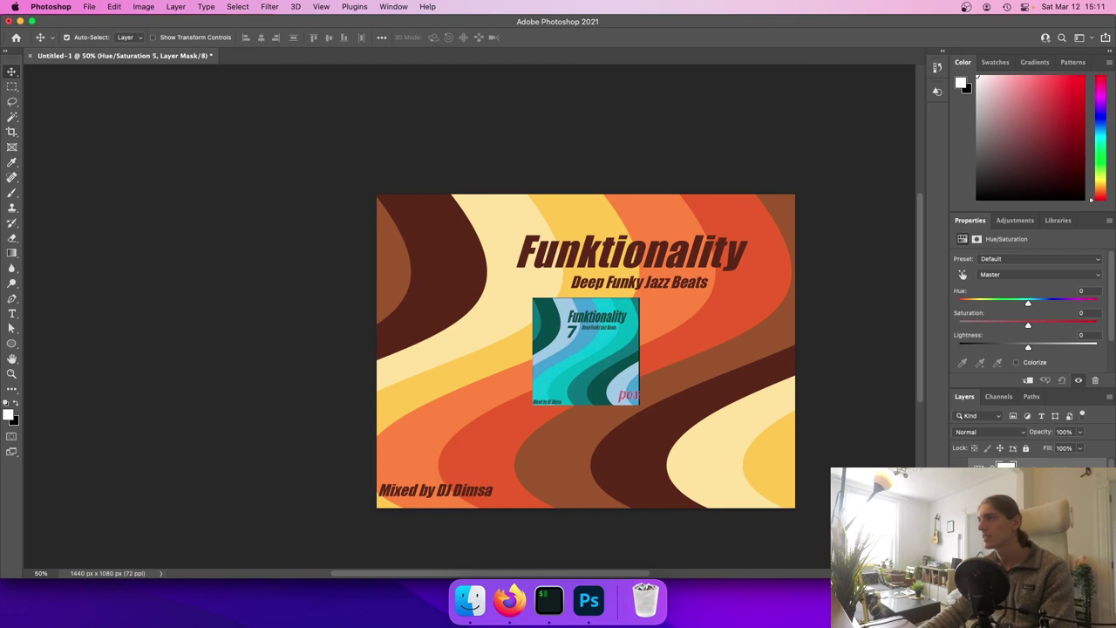
pyautogui.moveTo(1028, 303); pyautogui.dragTo(1091, 305)
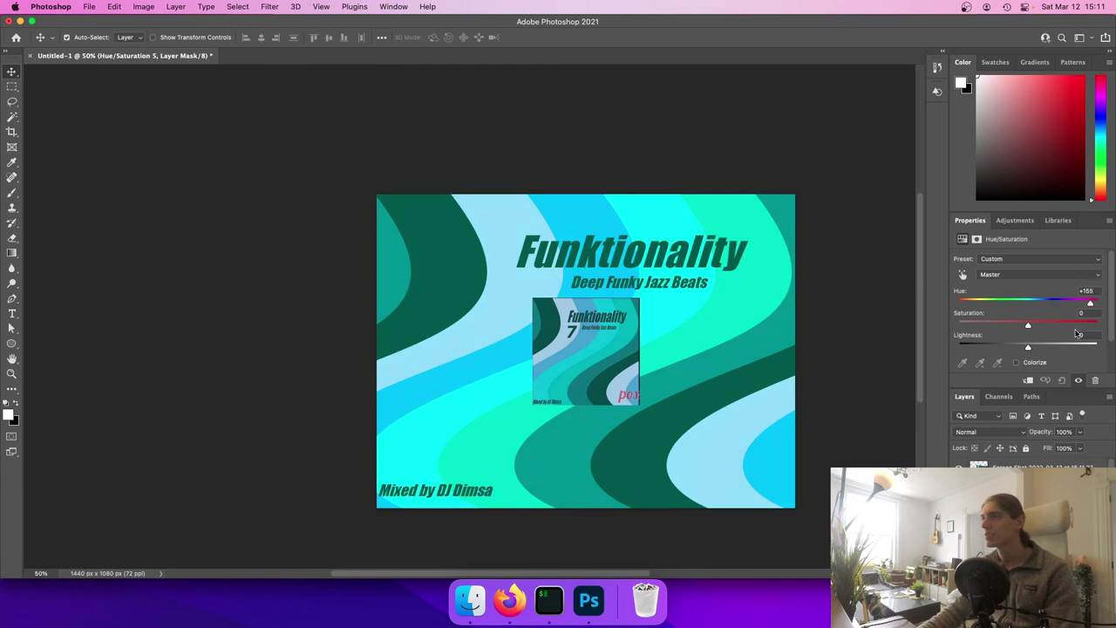
# Try saturation -40 and hue +157 on the Funktionality 7 Hue/Saturation layer, settling on saturation -30 and hue +155
pyautogui.click(1082, 312)
pyautogui.write('-30')
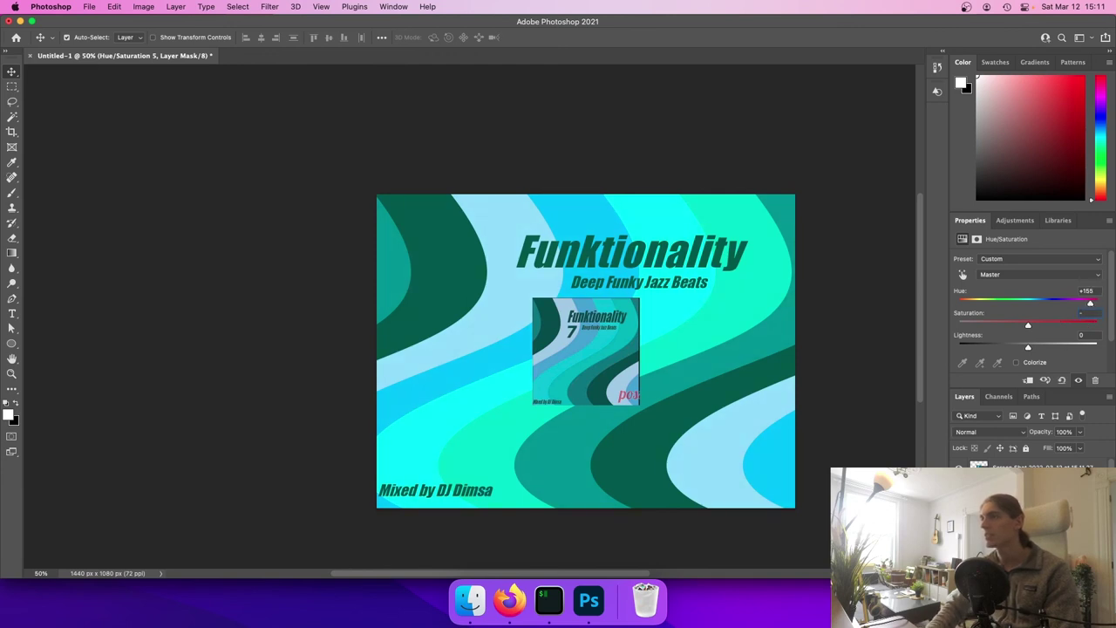
pyautogui.press('Return')
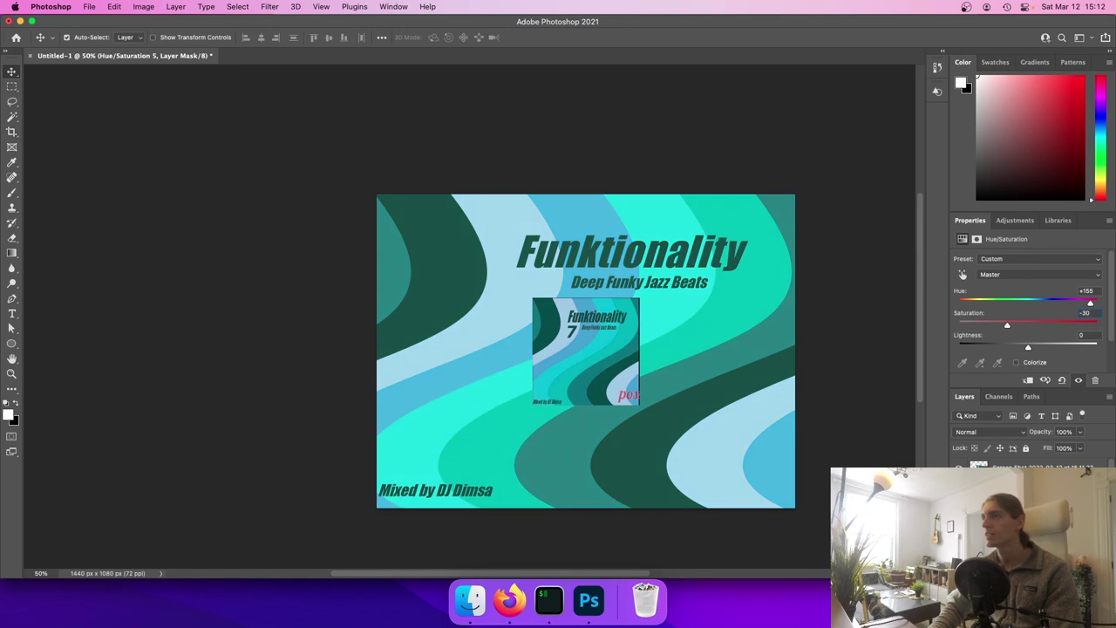
pyautogui.press('super+a')
pyautogui.write('-40')
pyautogui.press('super+a')
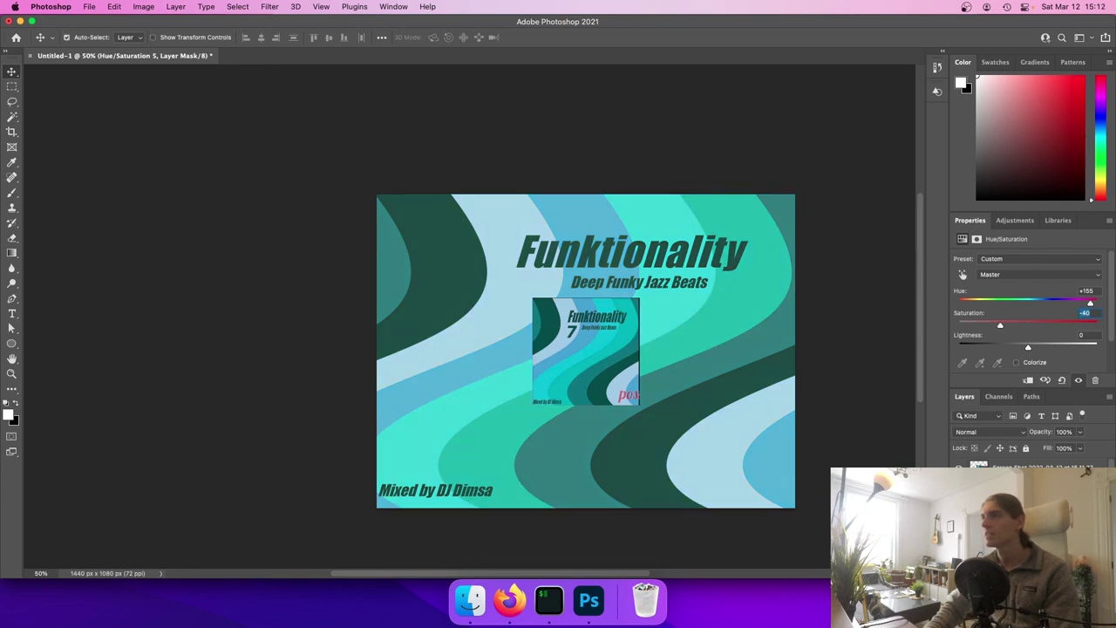
pyautogui.write('-30')
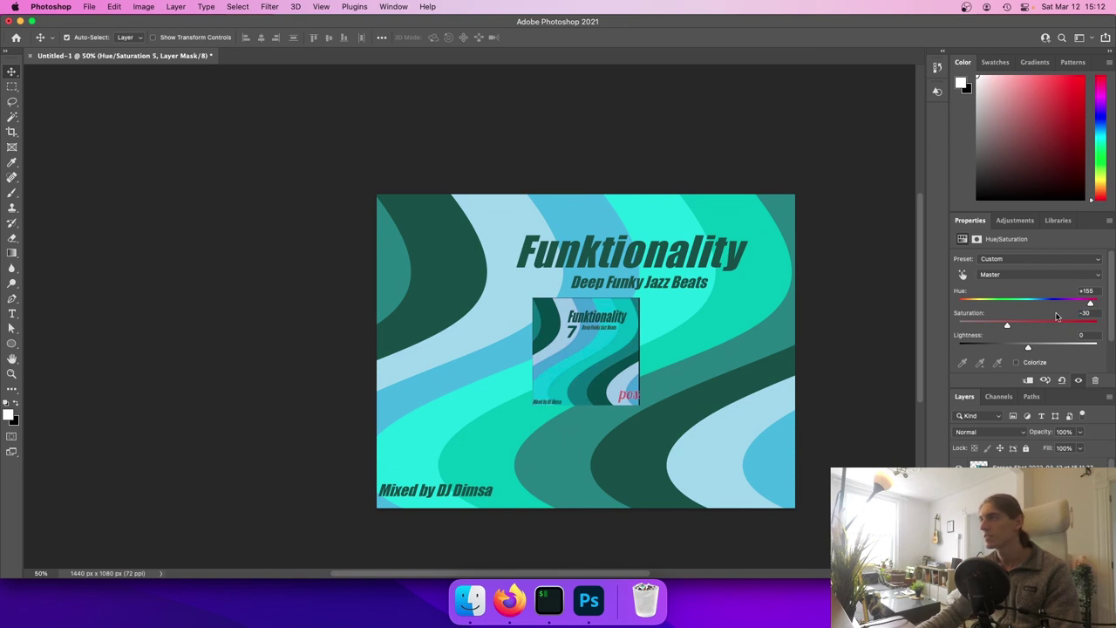
pyautogui.moveTo(1090, 303); pyautogui.dragTo(1092, 305)
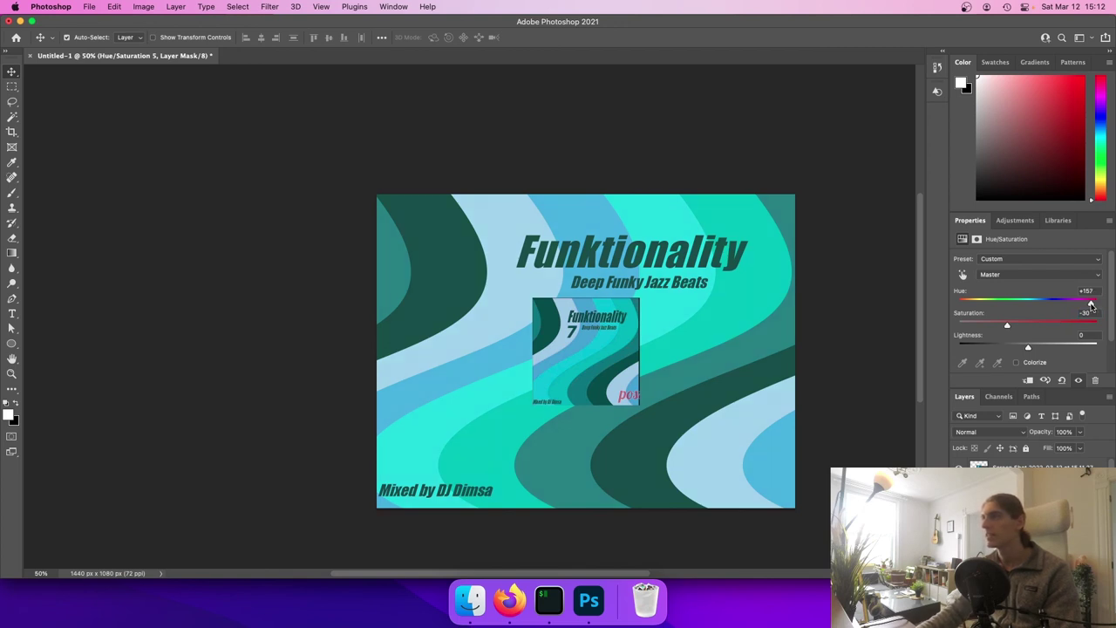
pyautogui.moveTo(1092, 305); pyautogui.dragTo(1090, 305)
pyautogui.click(959, 469)
pyautogui.click(959, 469)
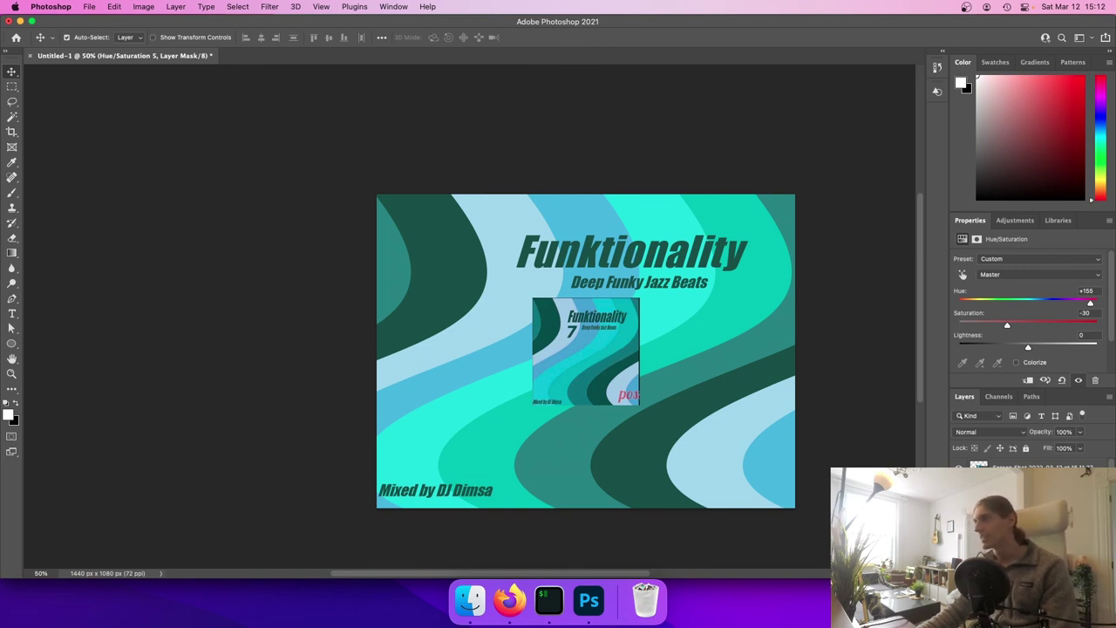
# Group the Funktionality 7 screenshot with its Hue/Saturation layer and name the group Funk7
pyautogui.keyDown('shift'); pyautogui.click(1038, 472); pyautogui.keyUp('shift')
pyautogui.press('super+g')
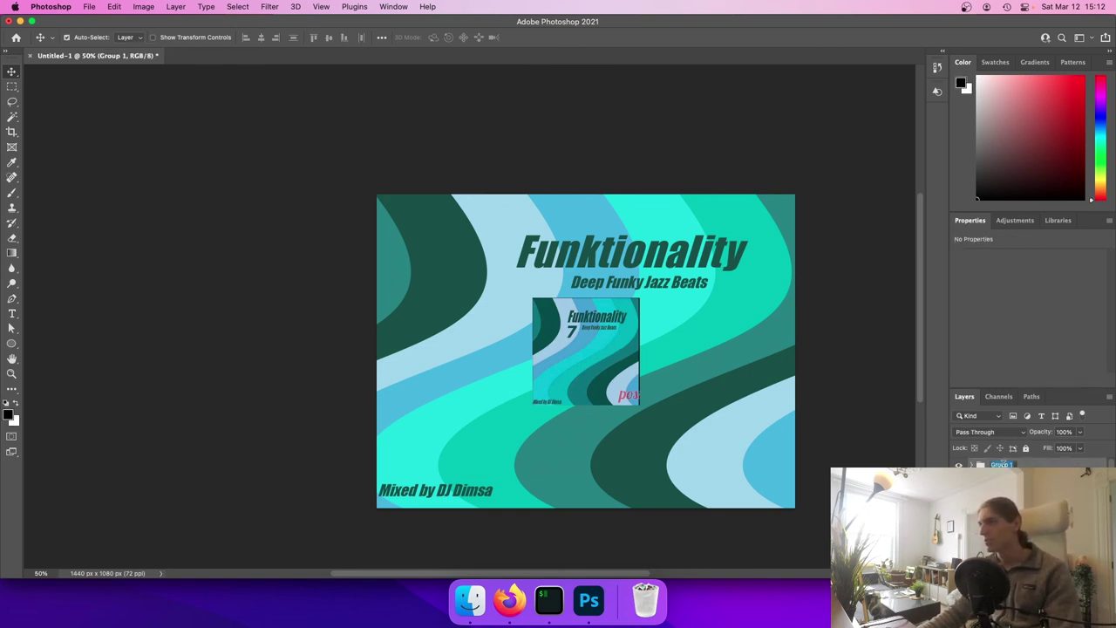
pyautogui.write('Funk7')
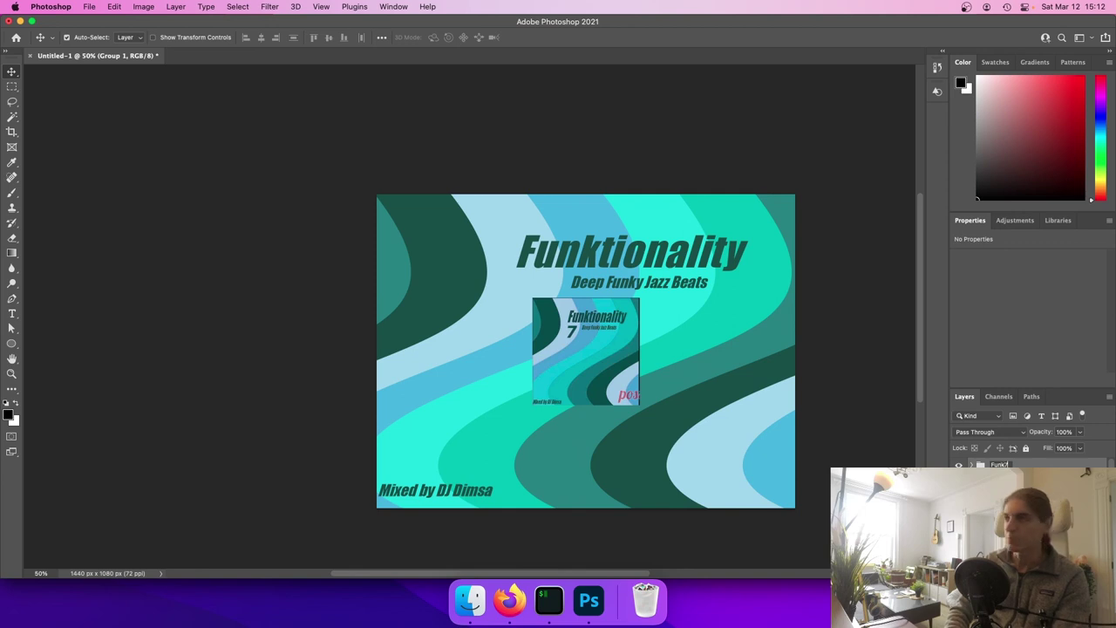
pyautogui.press('Return')
# Hide the Funk7 and Funk4 groups to return the cover to its original orange and brown colours
pyautogui.keyDown('shift'); pyautogui.click(1012, 483); pyautogui.keyUp('shift')
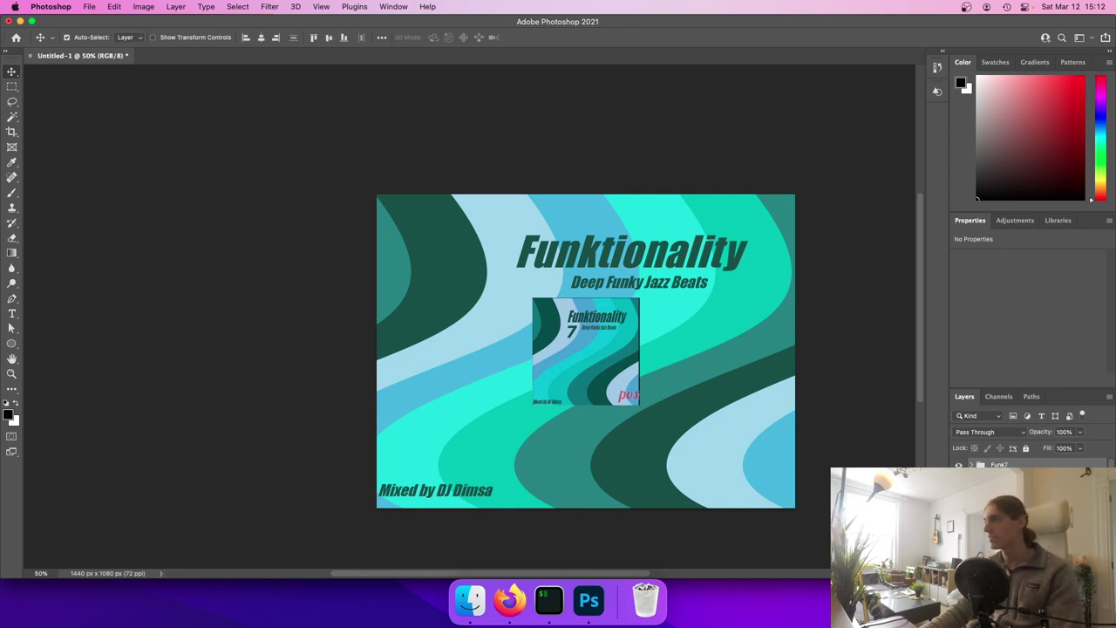
pyautogui.click(1012, 469)
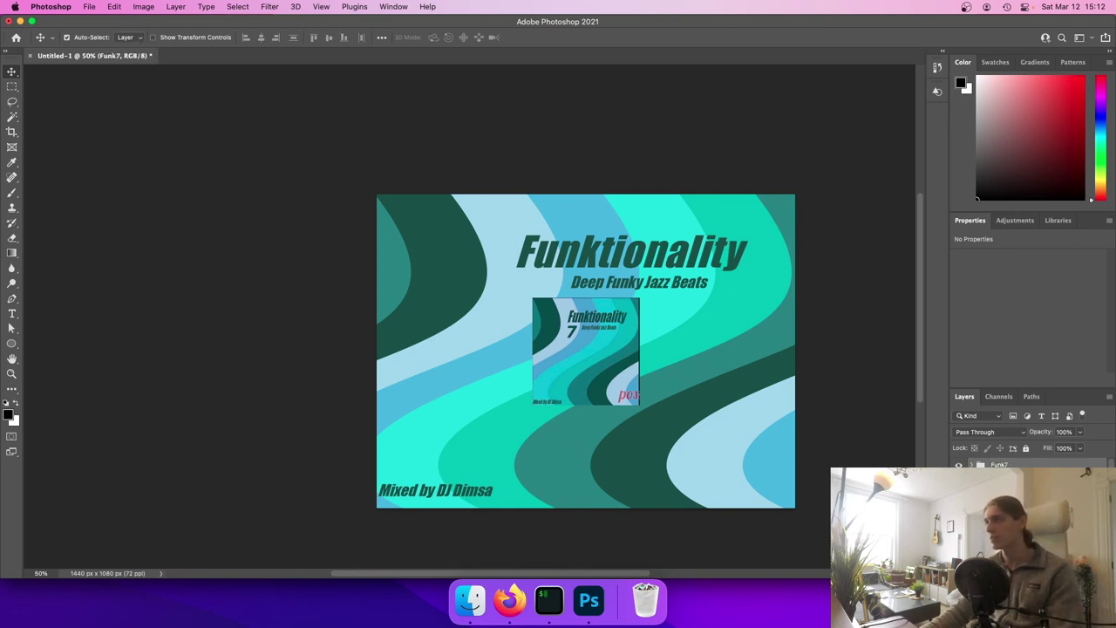
pyautogui.click(960, 466)
pyautogui.click(959, 466)
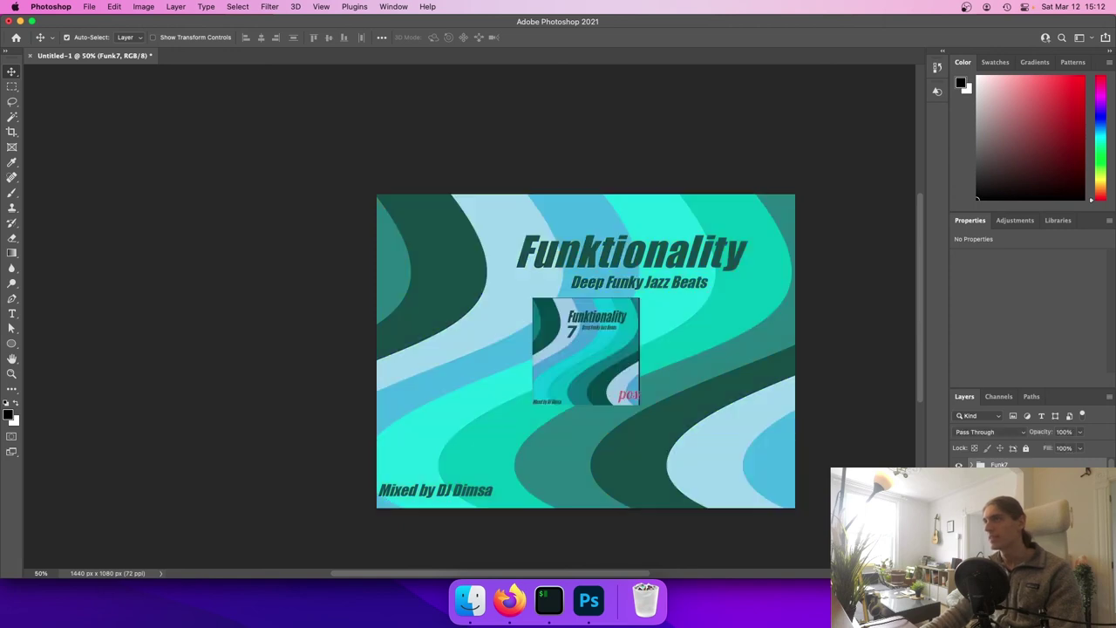
pyautogui.press('super+comma')
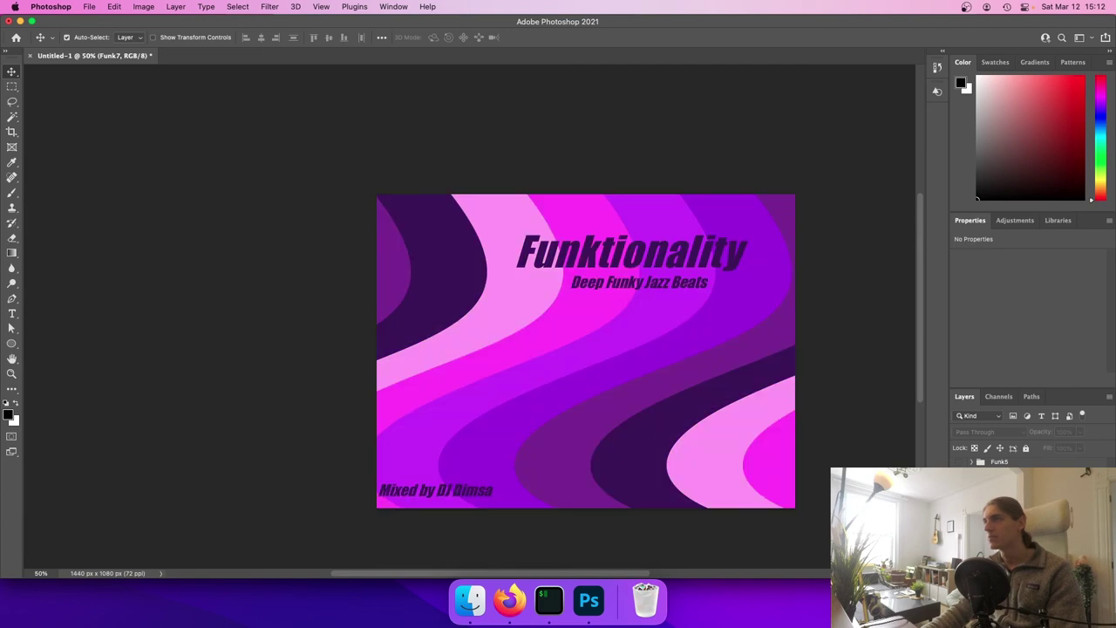
pyautogui.click(1000, 477)
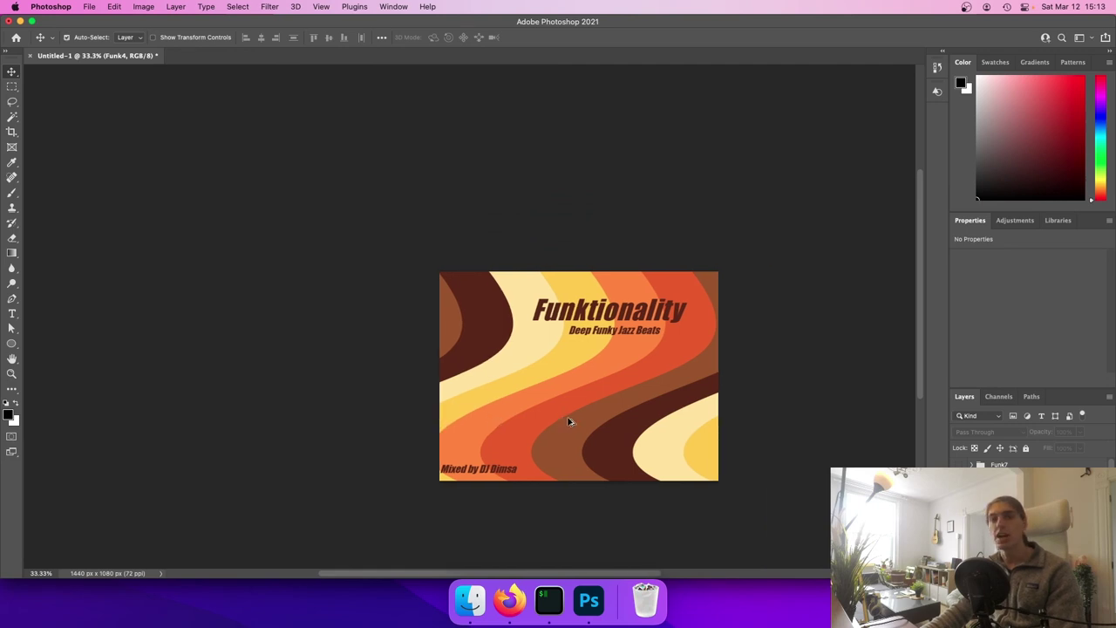
pyautogui.scroll(2, 569, 422)
pyautogui.scroll(-1, 571, 423)
pyautogui.hscroll(1, 550, 446)
pyautogui.scroll(-1, 549, 446)
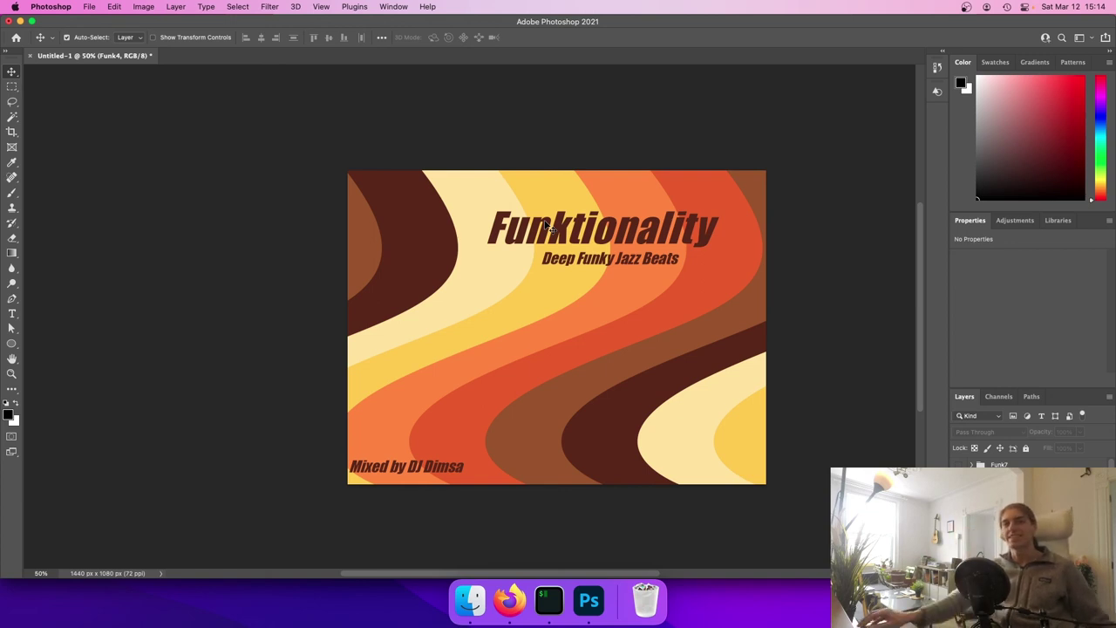
pyautogui.click(966, 7)
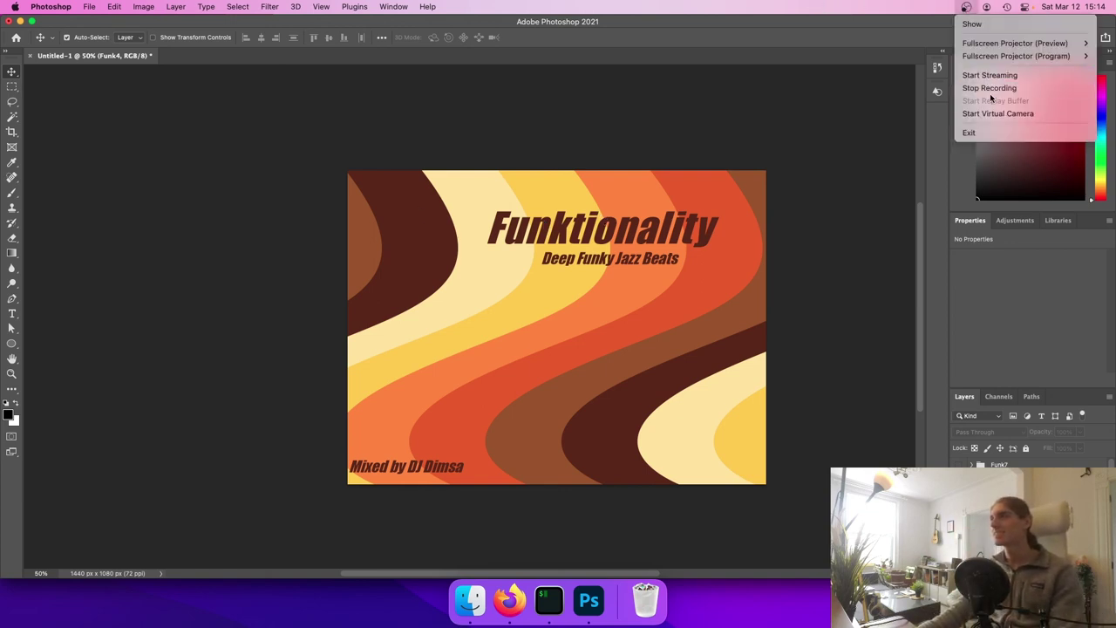